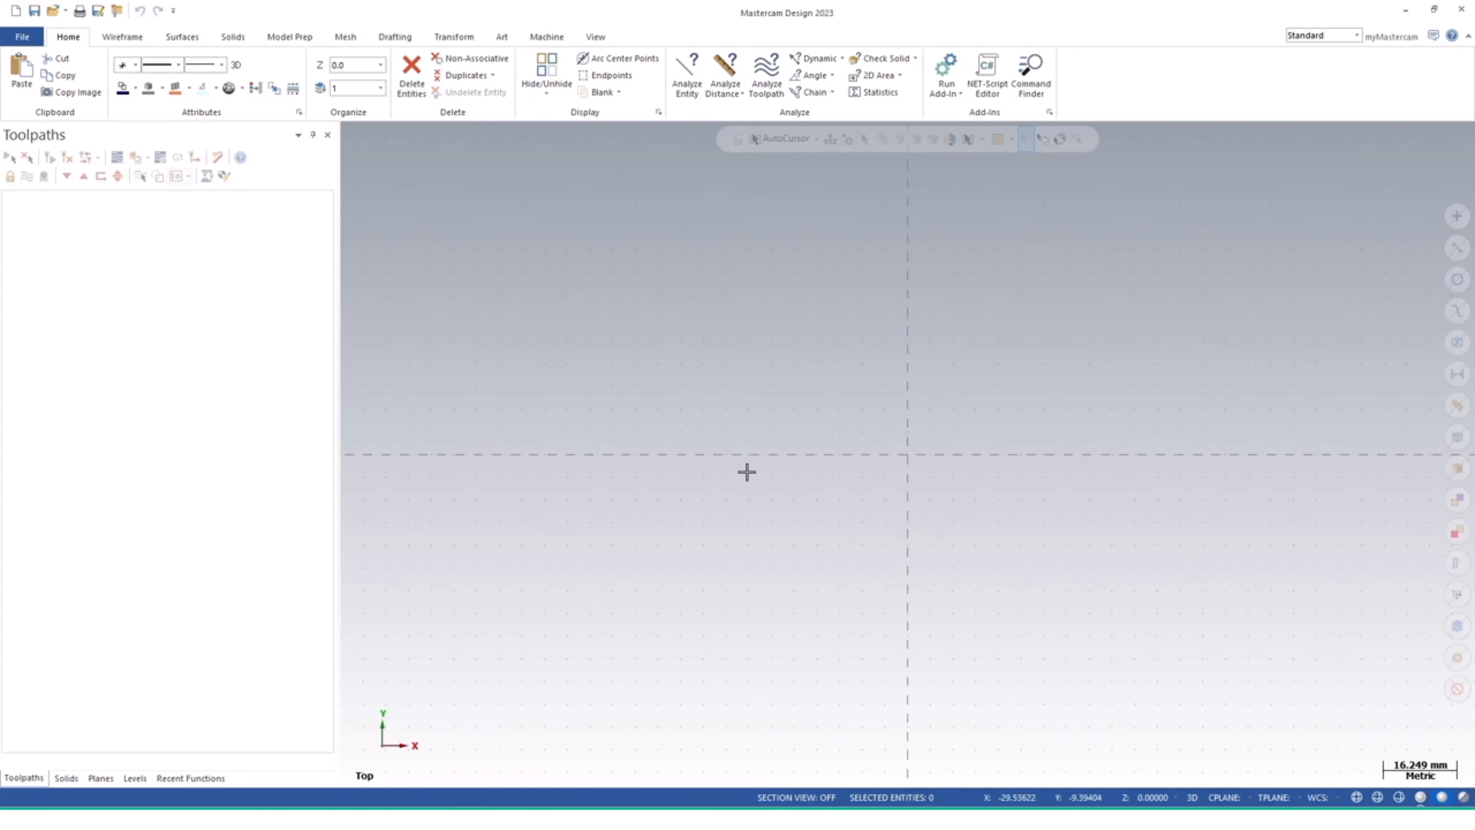
Start a rectangle with its base point anchored to the center
left_click(125, 38)
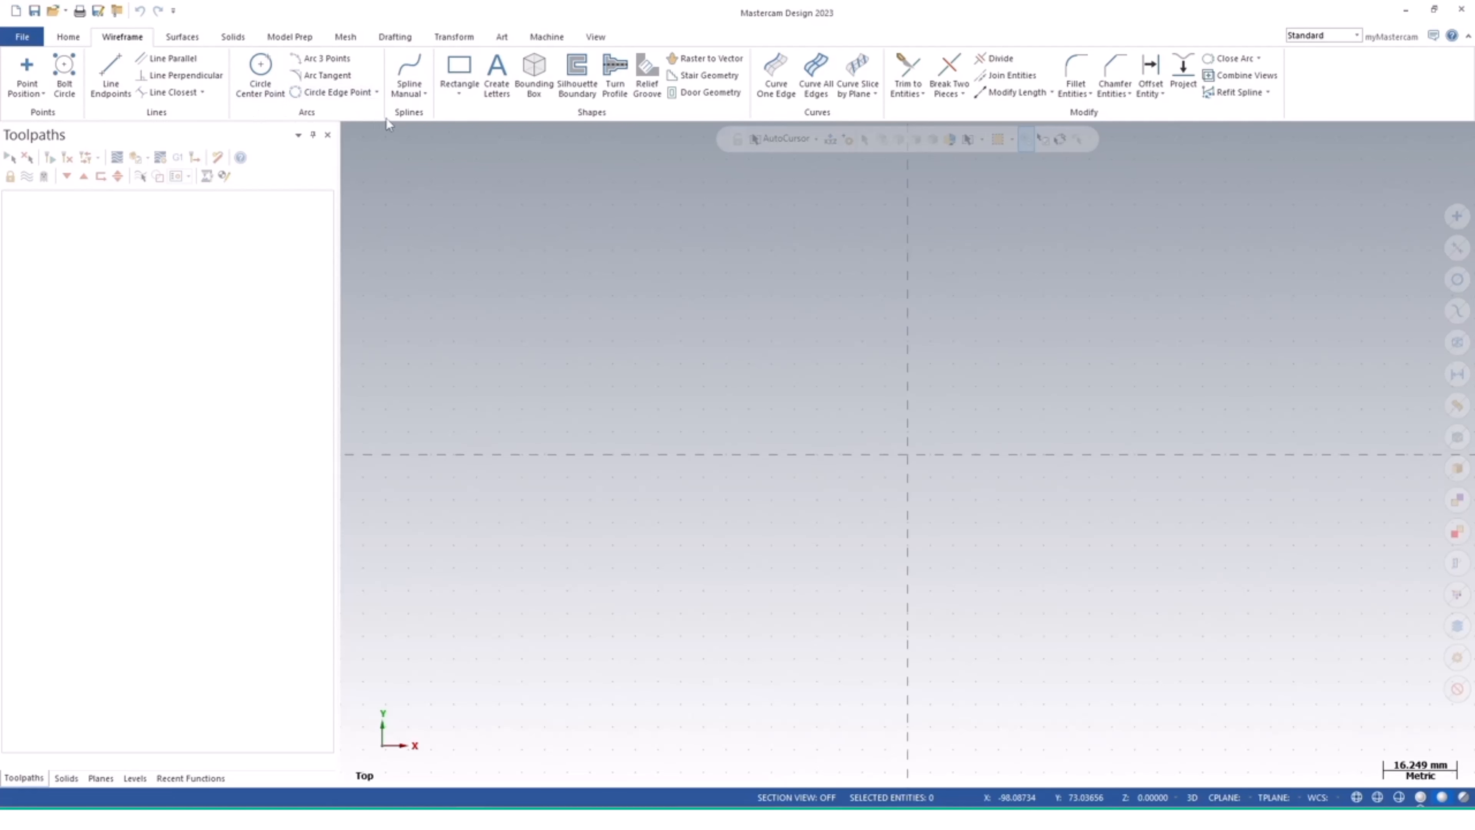
left_click(462, 96)
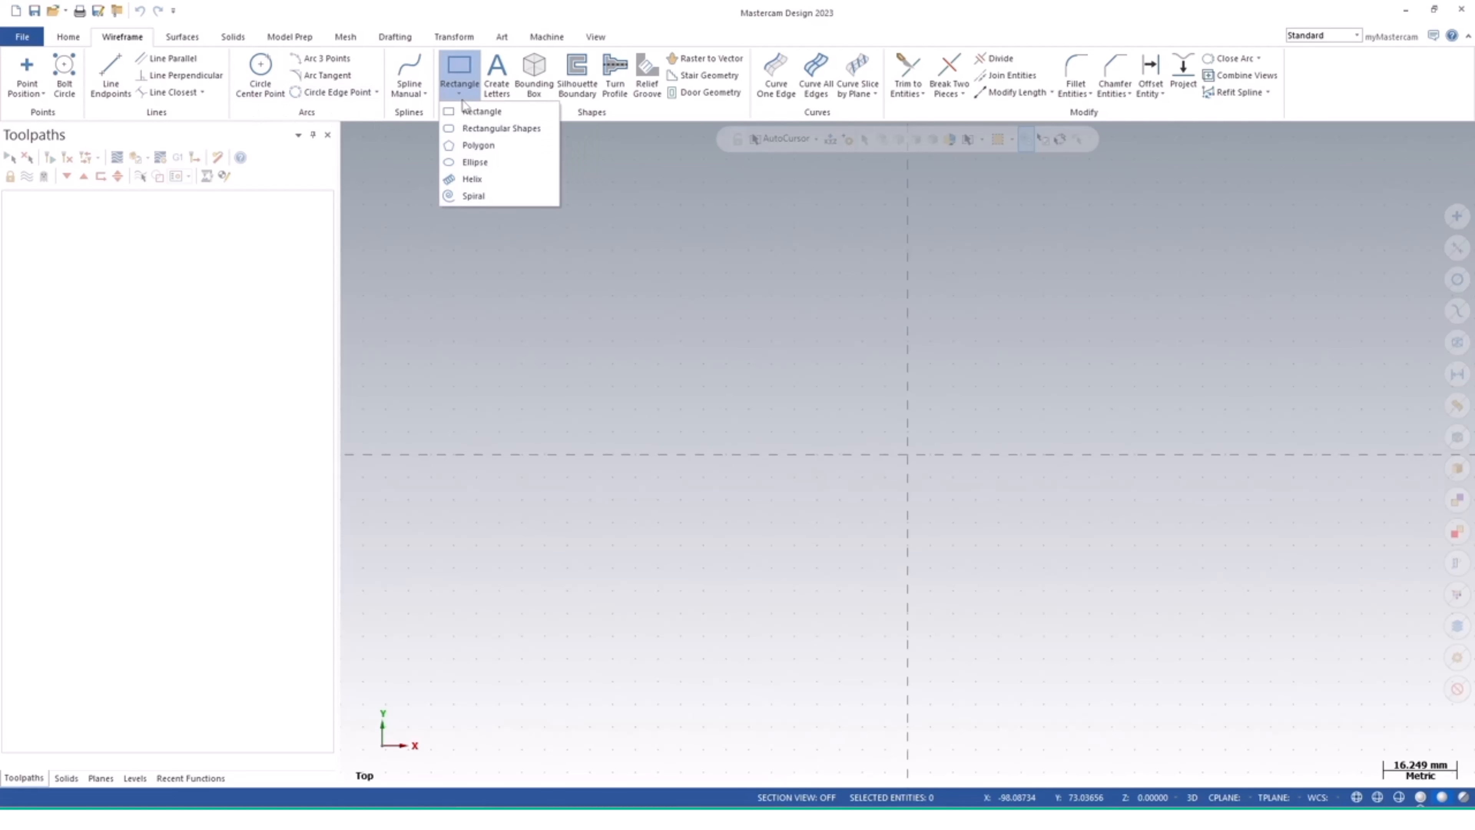
left_click(478, 112)
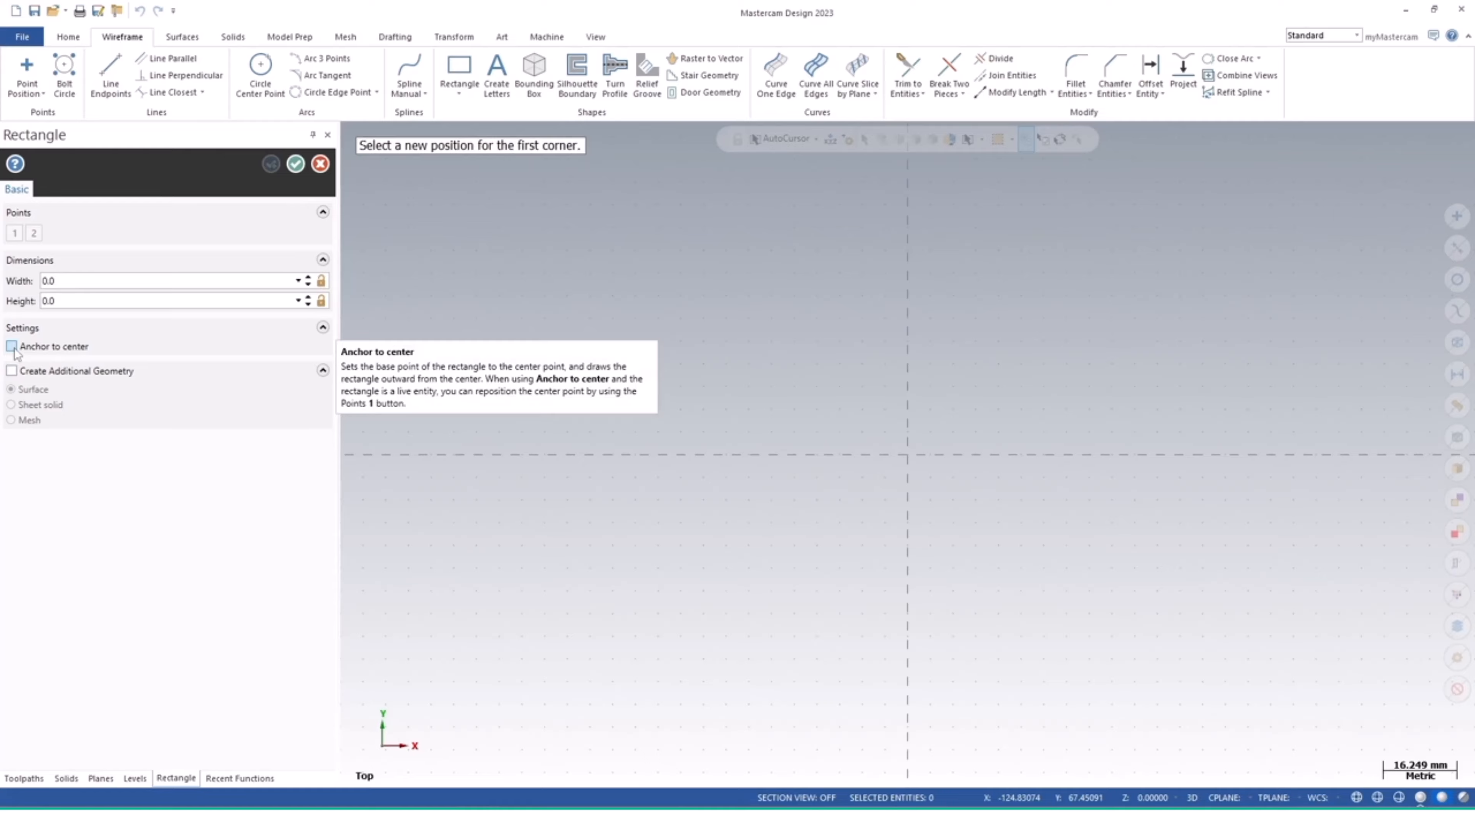
left_click(11, 347)
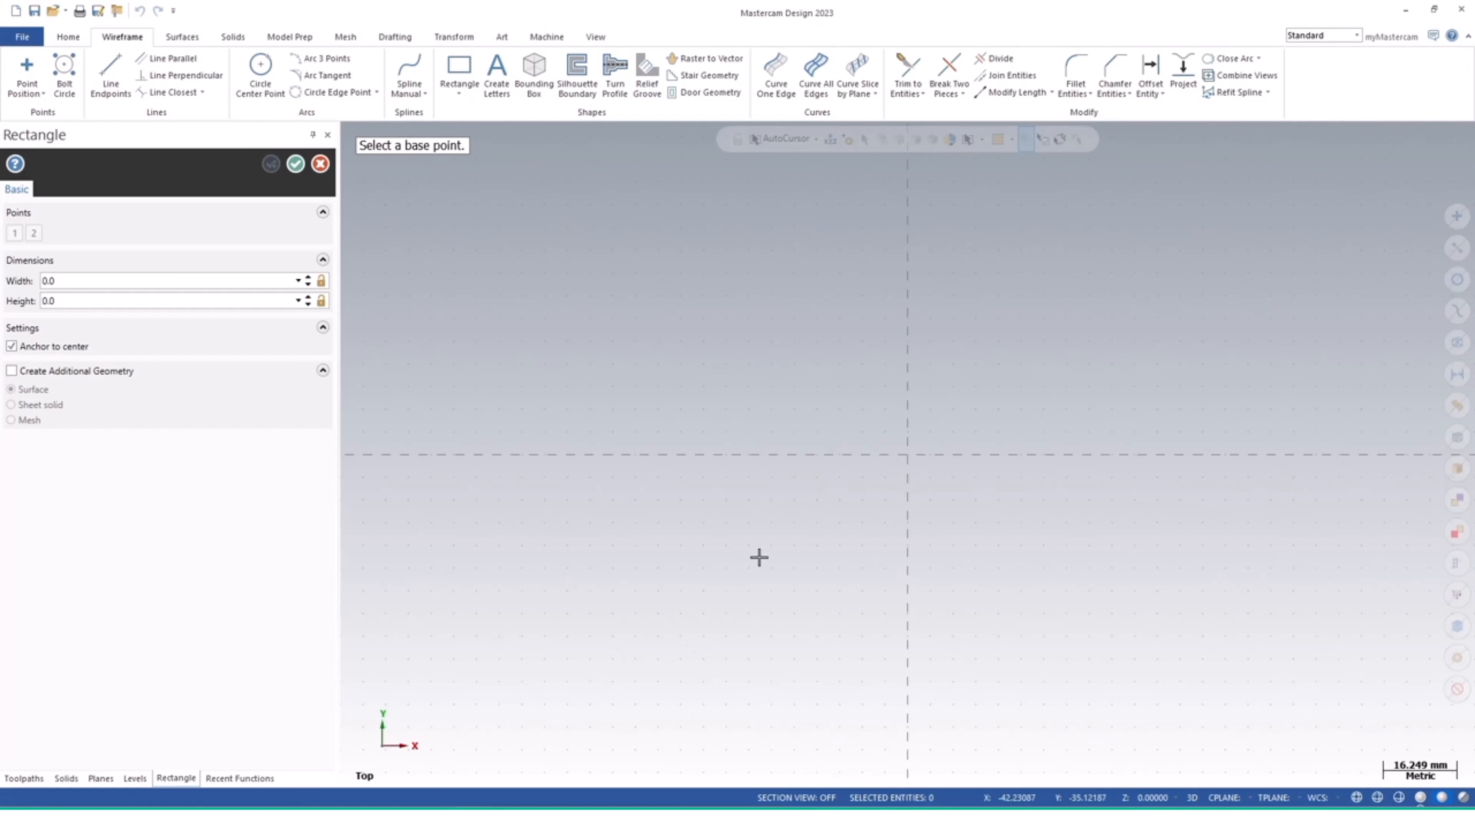
scroll(765, 492, "down", 3)
scroll(731, 567, "down", 2)
left_click(666, 341)
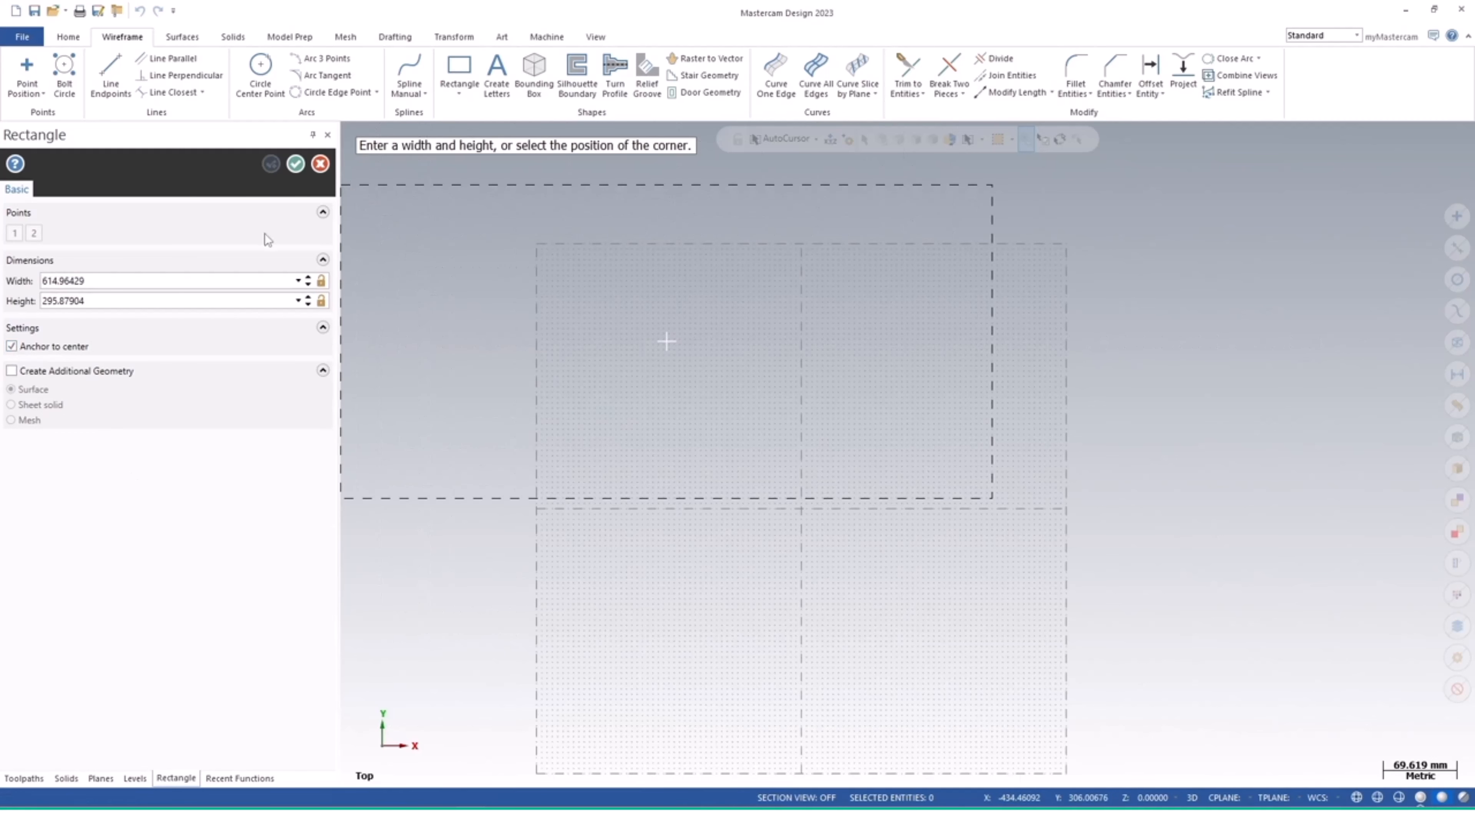
key("Escape")
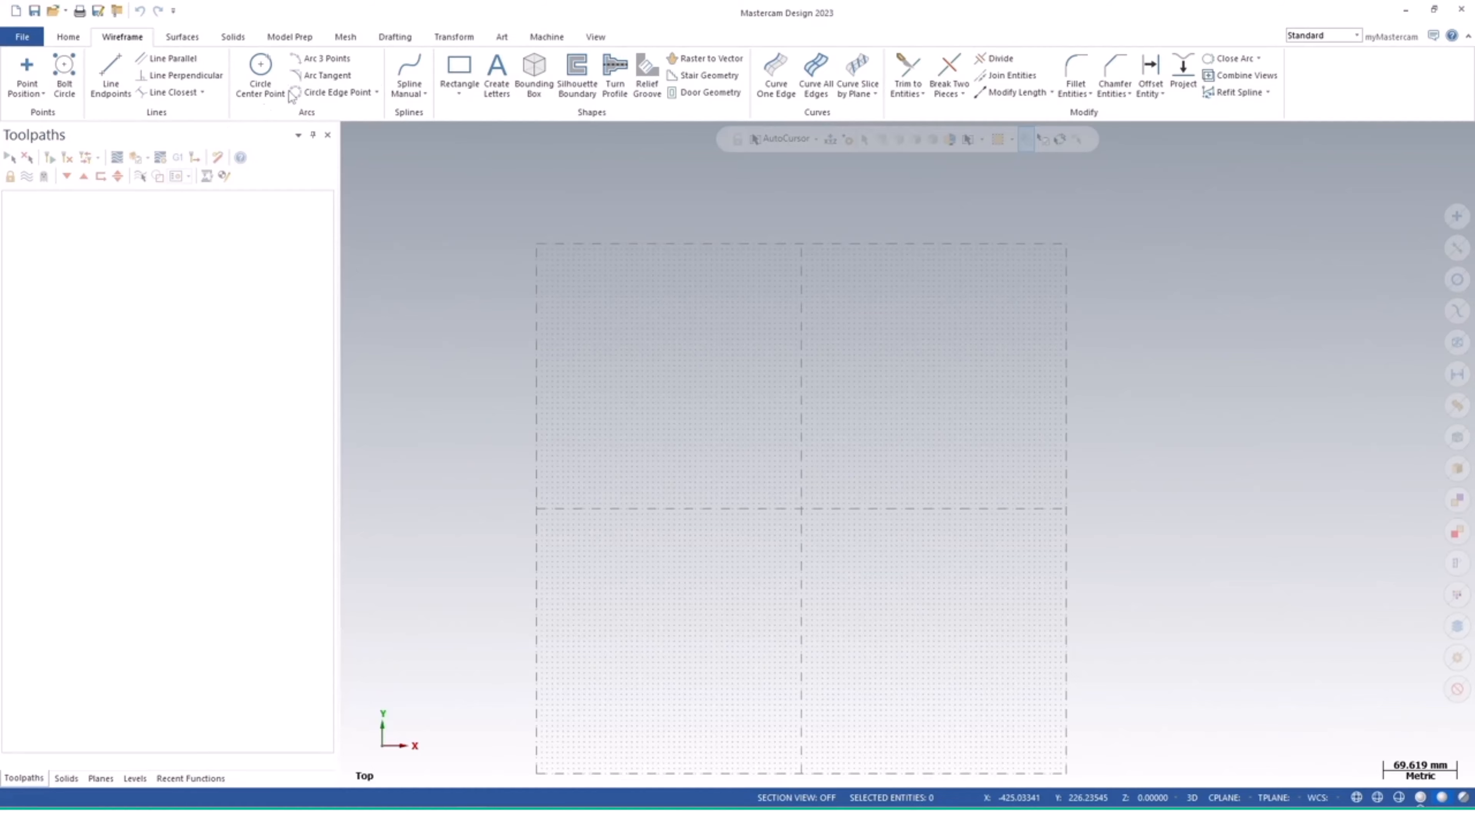
Draw a center-anchored rectangle about 389 by 284 mm at the origin, and dismiss the Windows license notice
left_click(460, 91)
left_click(478, 110)
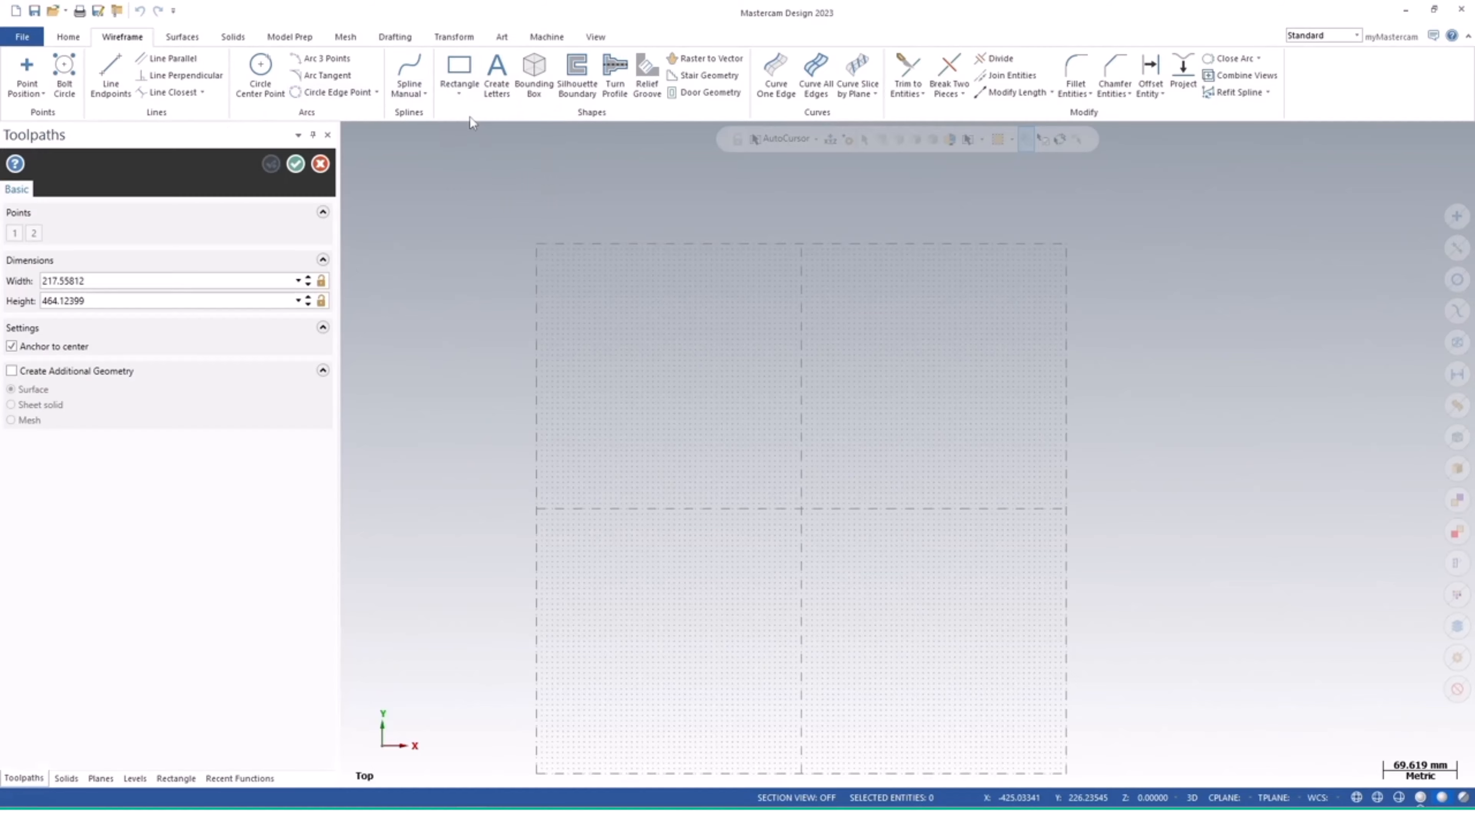
left_click(801, 514)
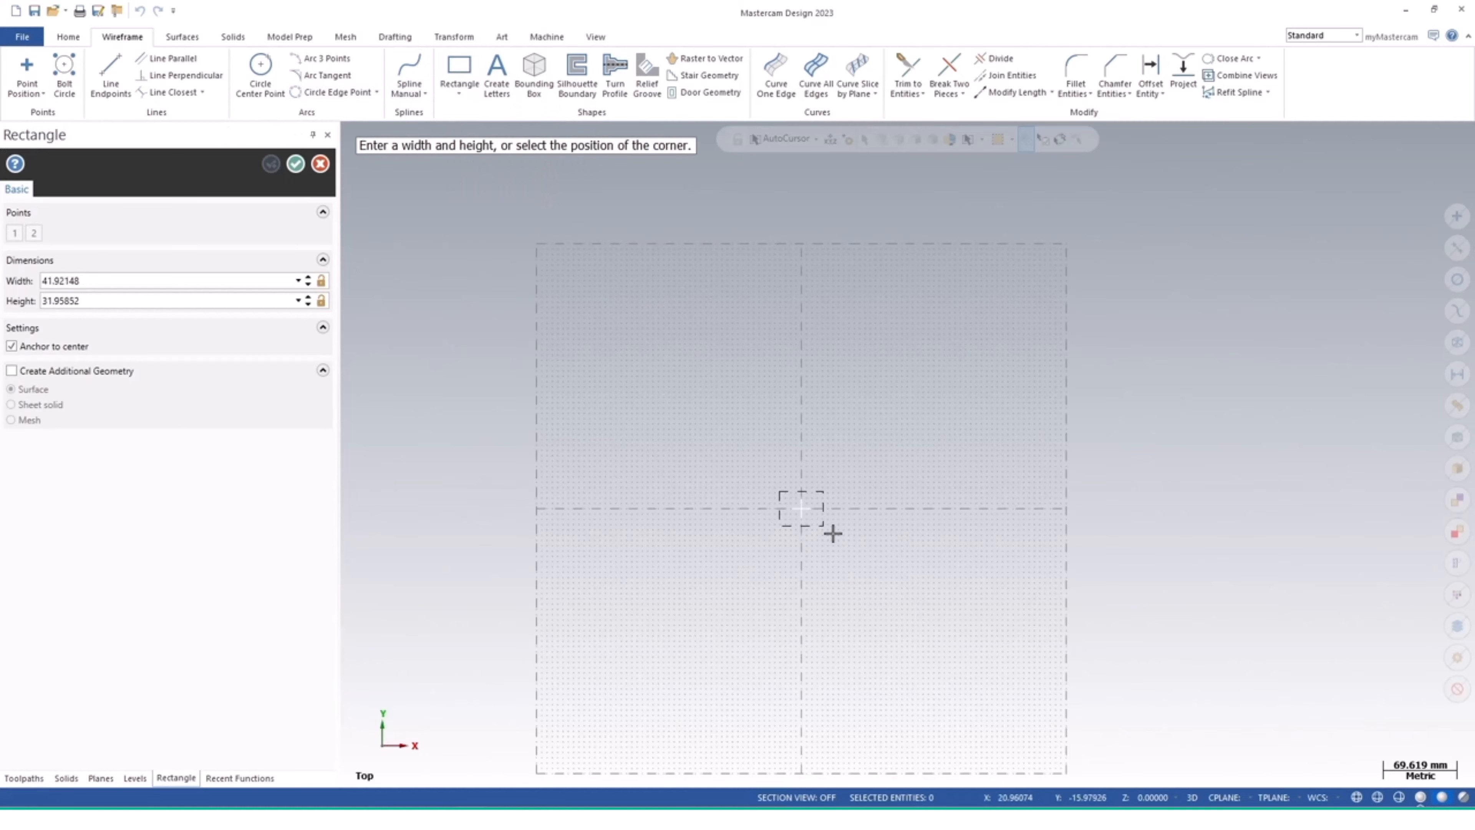
left_click(1007, 659)
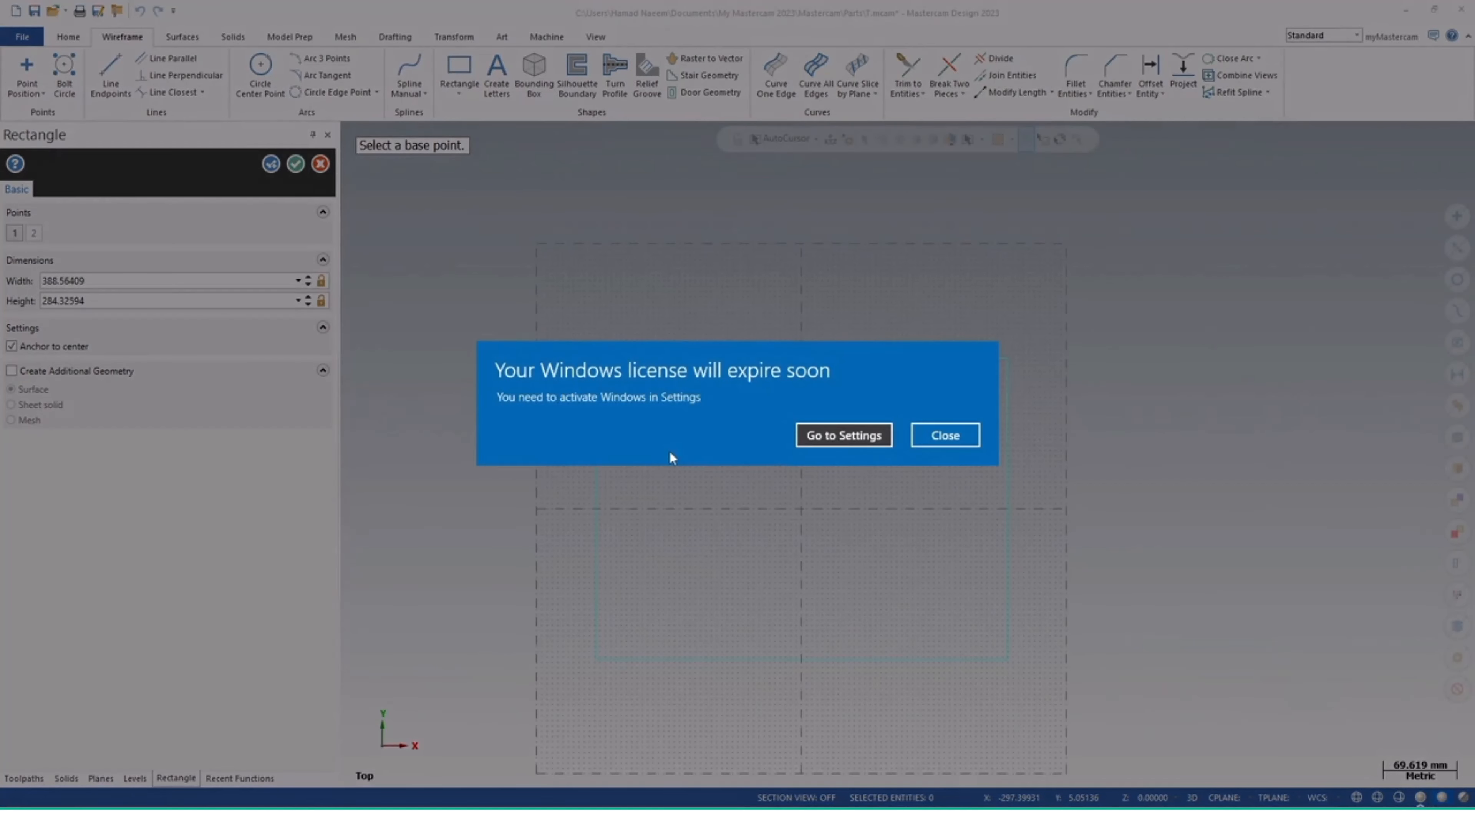
left_click(939, 442)
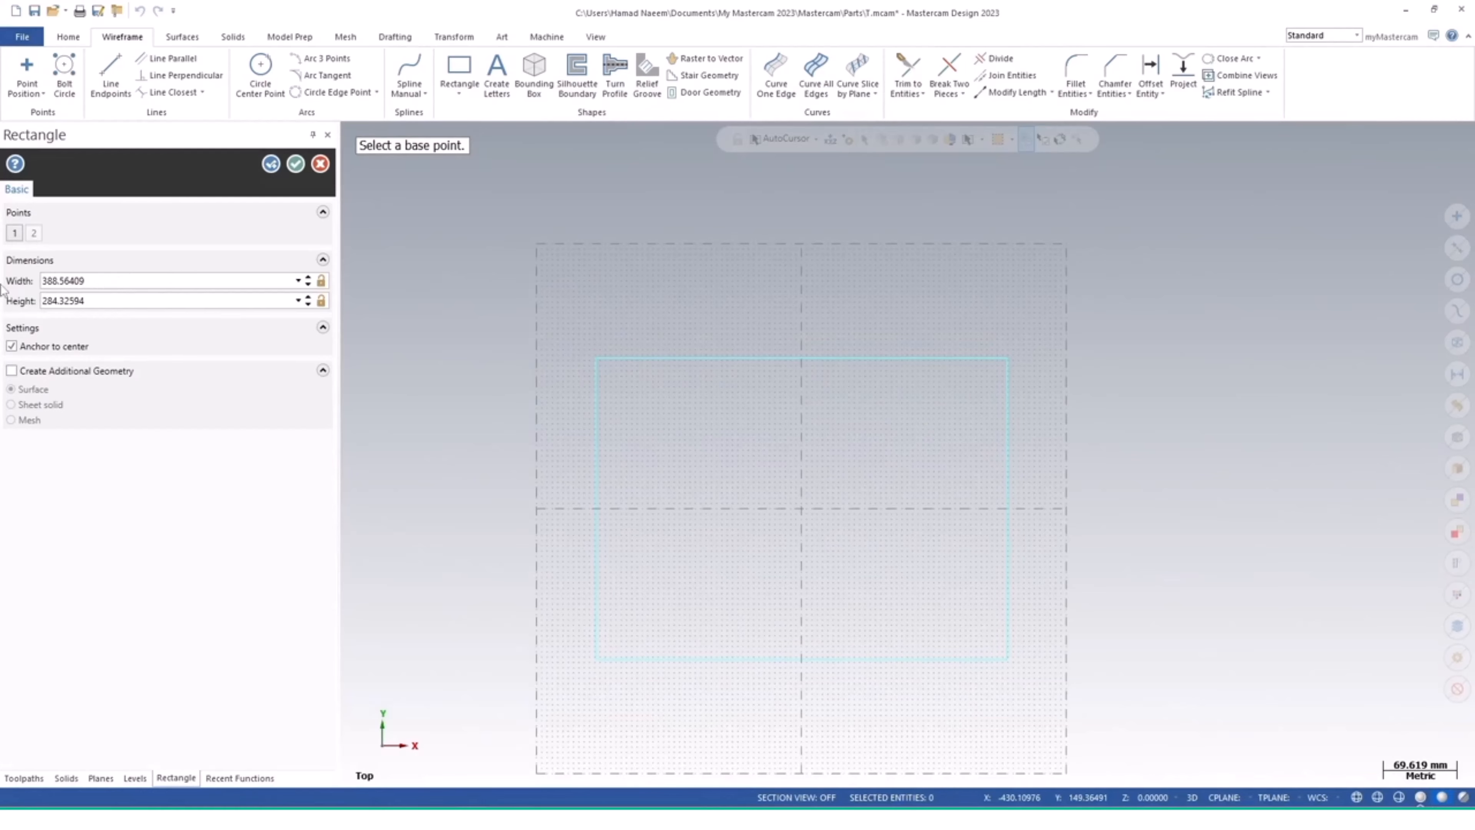
Set the rectangle's width to 300 mm and height to 200 mm, and accept it
left_click(101, 284)
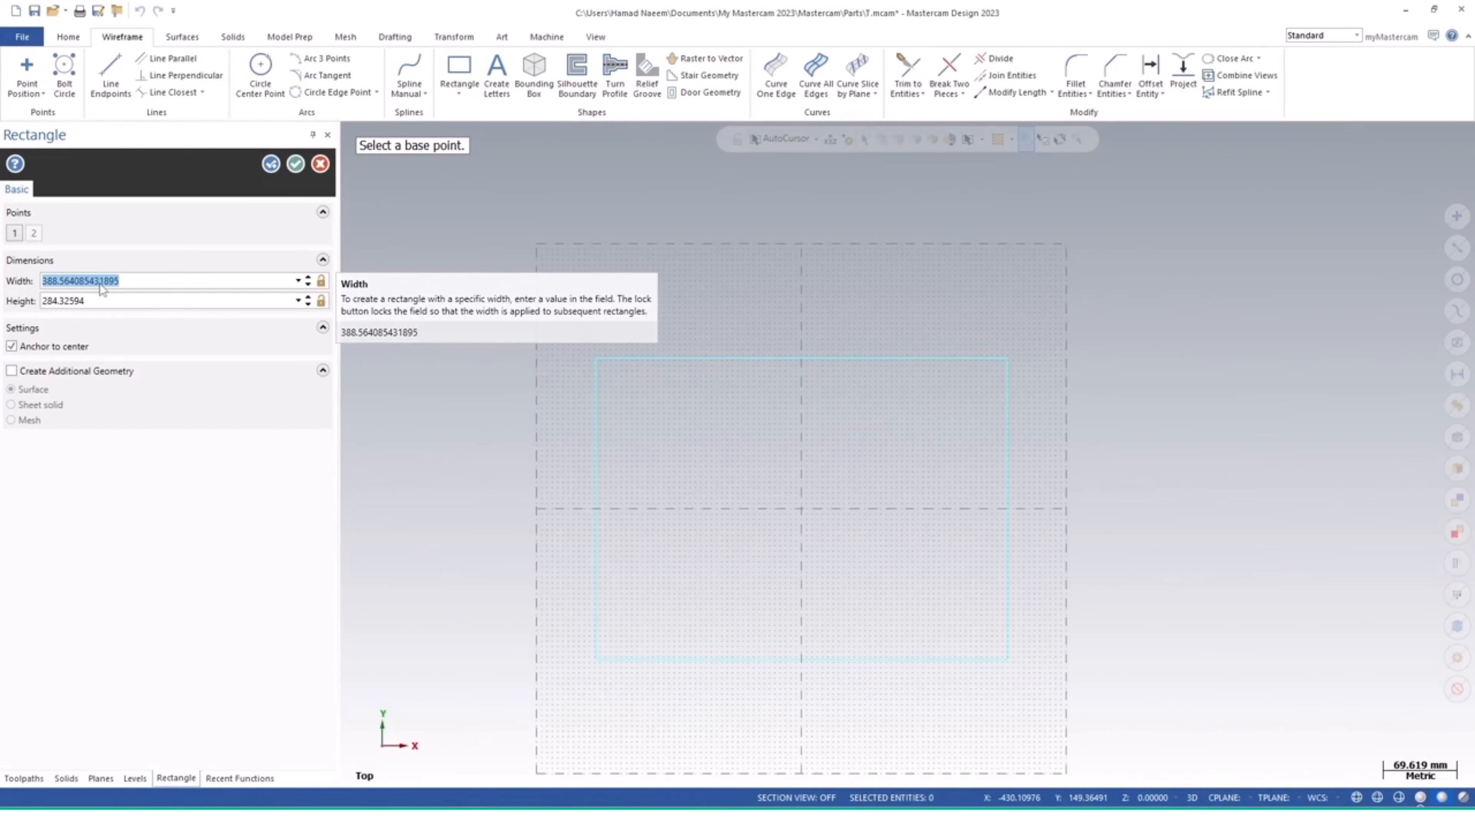
type("3")
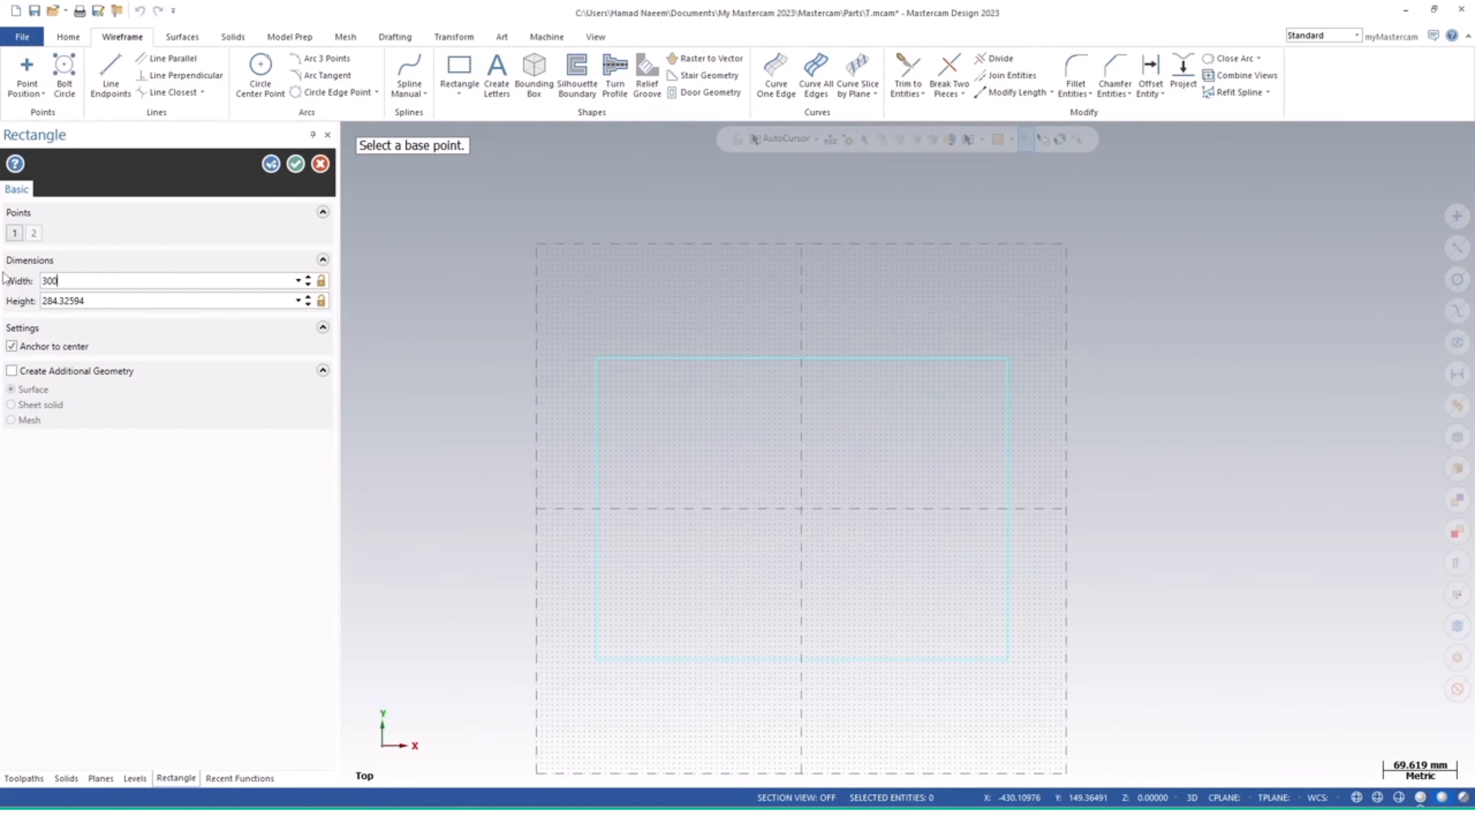
type("00")
left_click(123, 305)
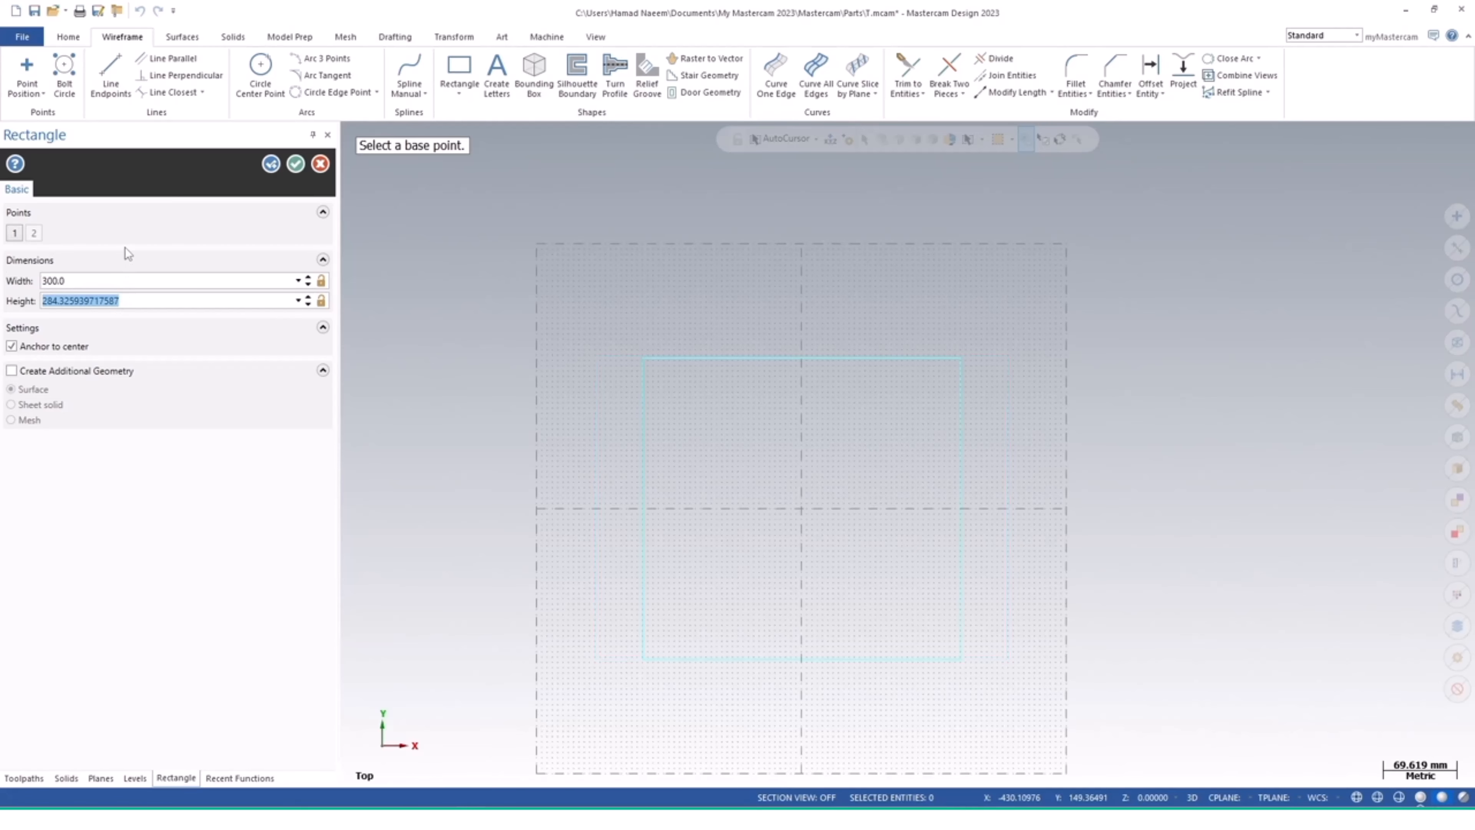
type("200")
key("Return")
left_click(299, 166)
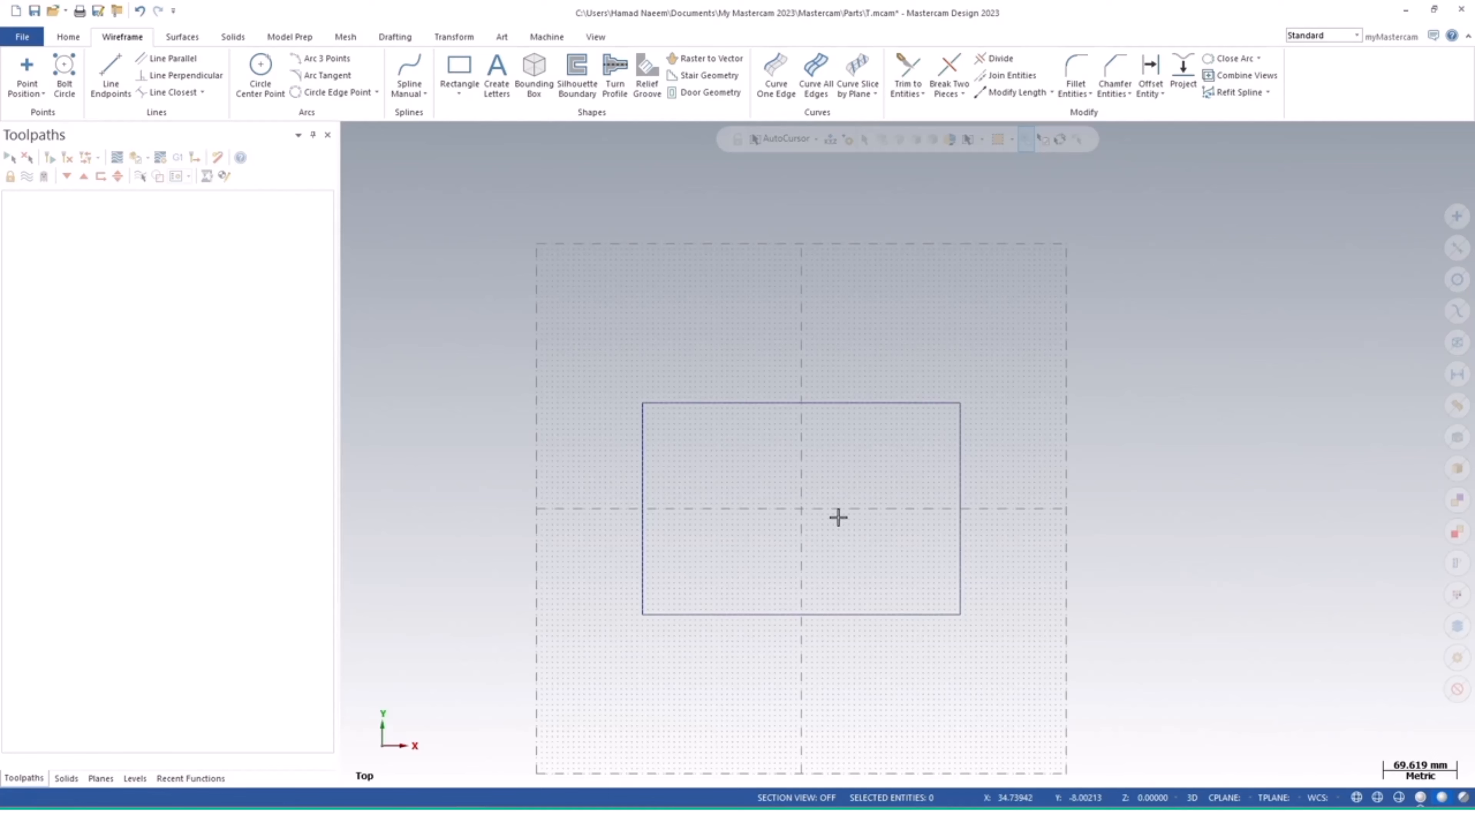
Dismiss the Windows license notice and add a smart dimension outside the rectangle's short side at positive X
mouse_move(800, 530)
middle_mouse_down()
mouse_move(811, 504)
mouse_move(790, 429)
mouse_move(751, 408)
mouse_move(741, 429)
mouse_move(770, 415)
mouse_move(718, 399)
mouse_move(731, 418)
mouse_move(711, 445)
middle_mouse_up()
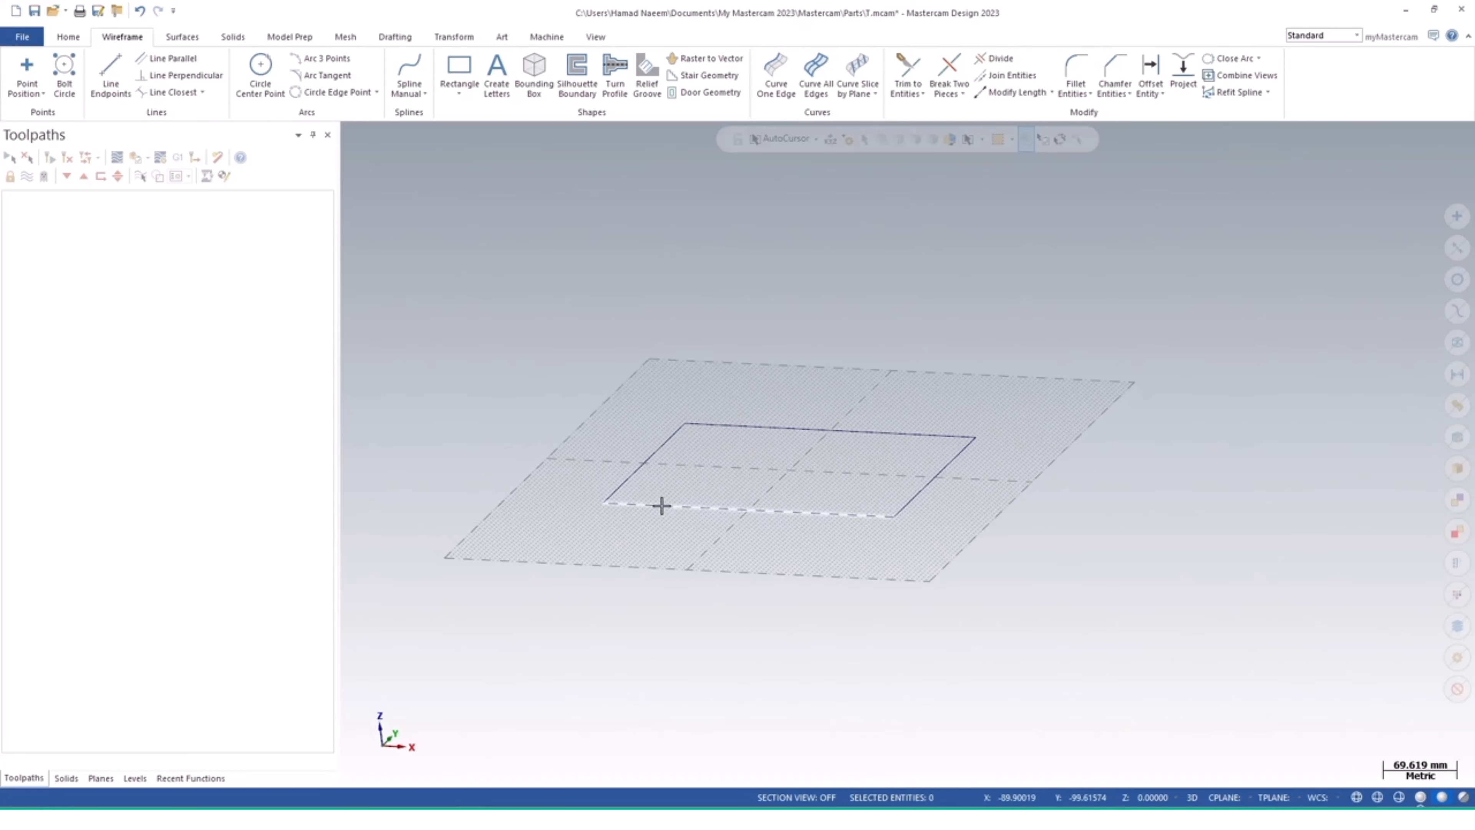
middle_click_drag(698, 491, 666, 514)
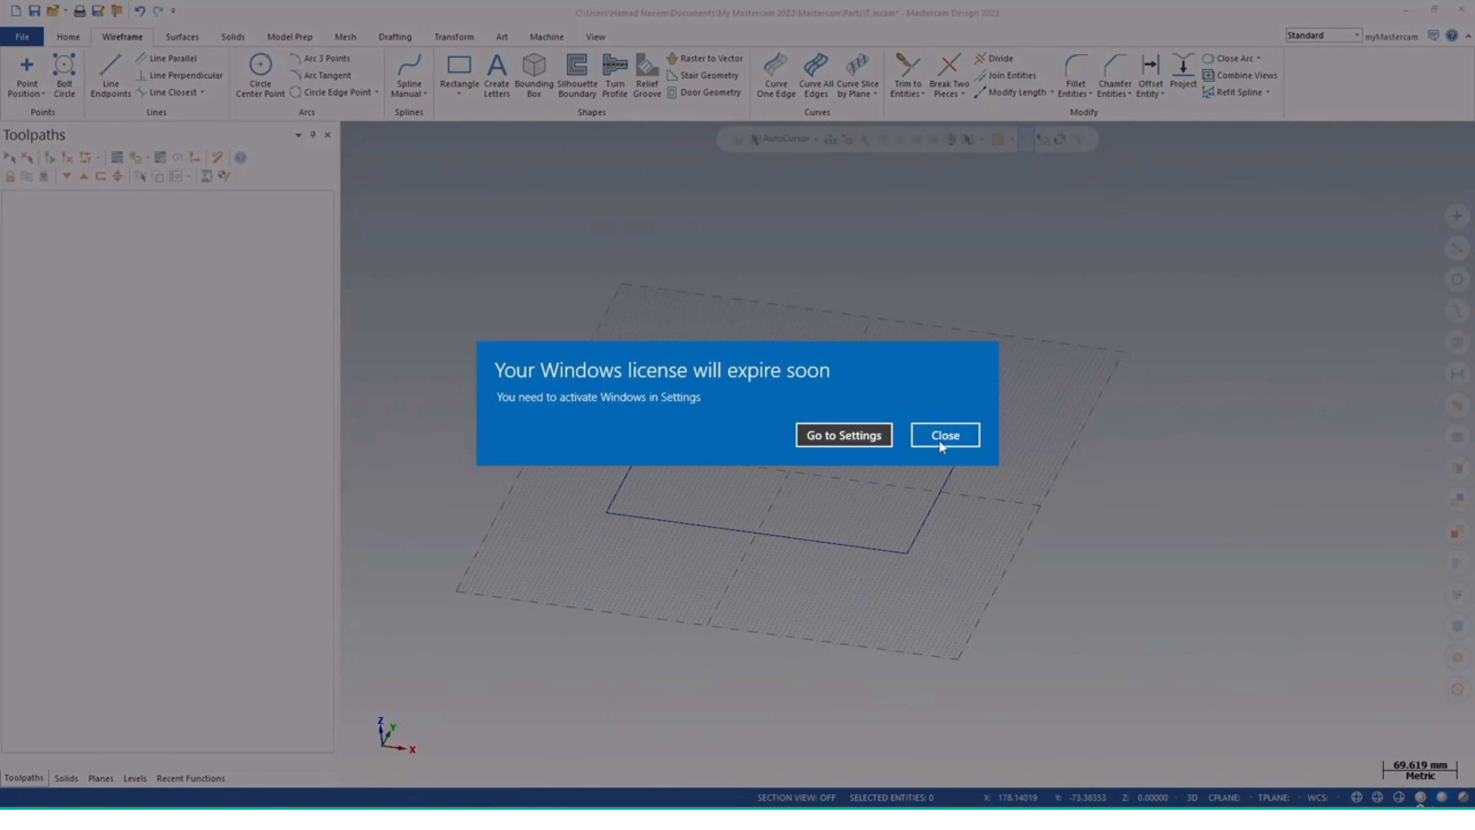
left_click(942, 445)
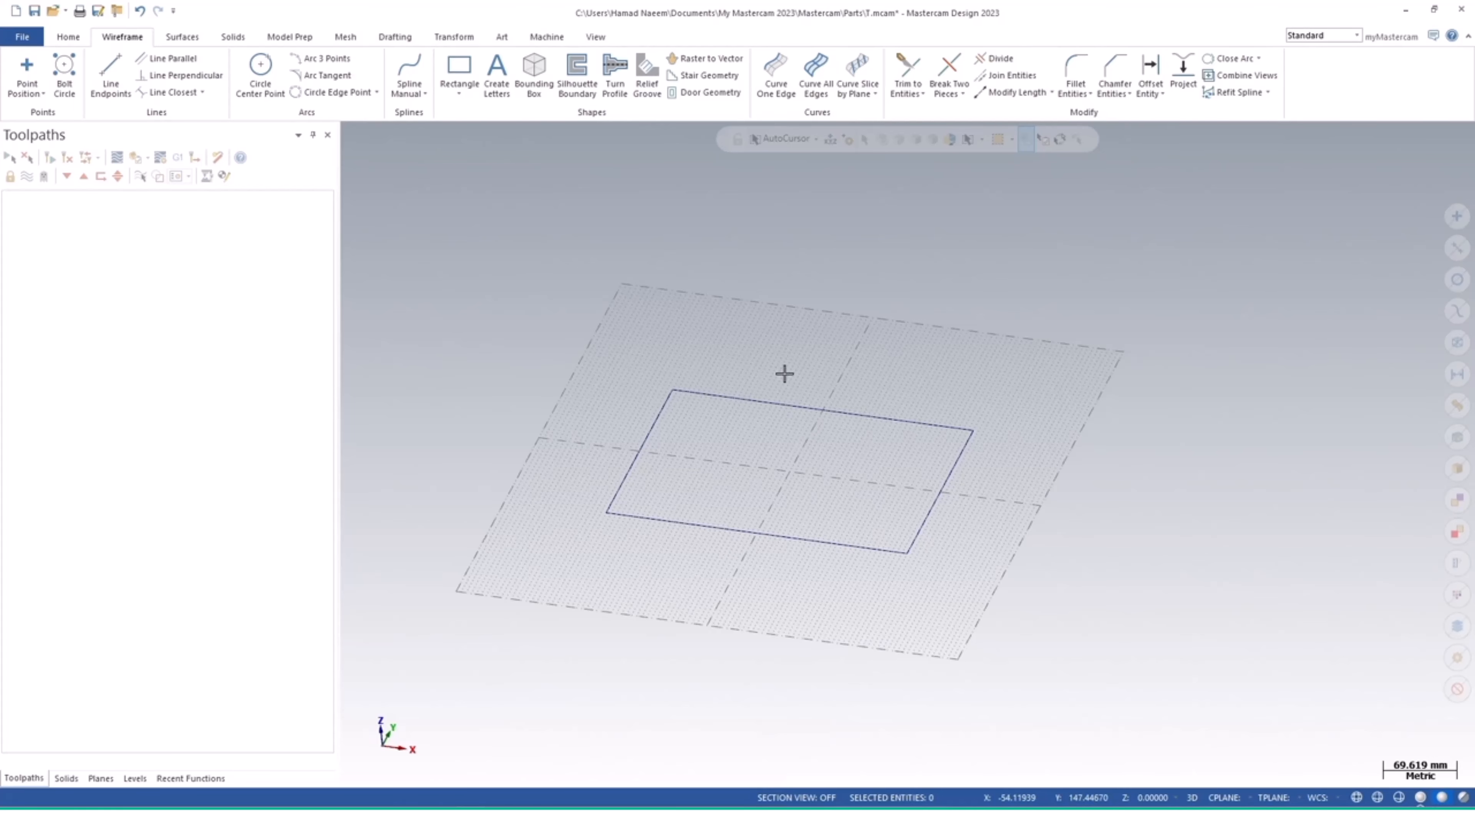
middle_click_drag(811, 517, 846, 532)
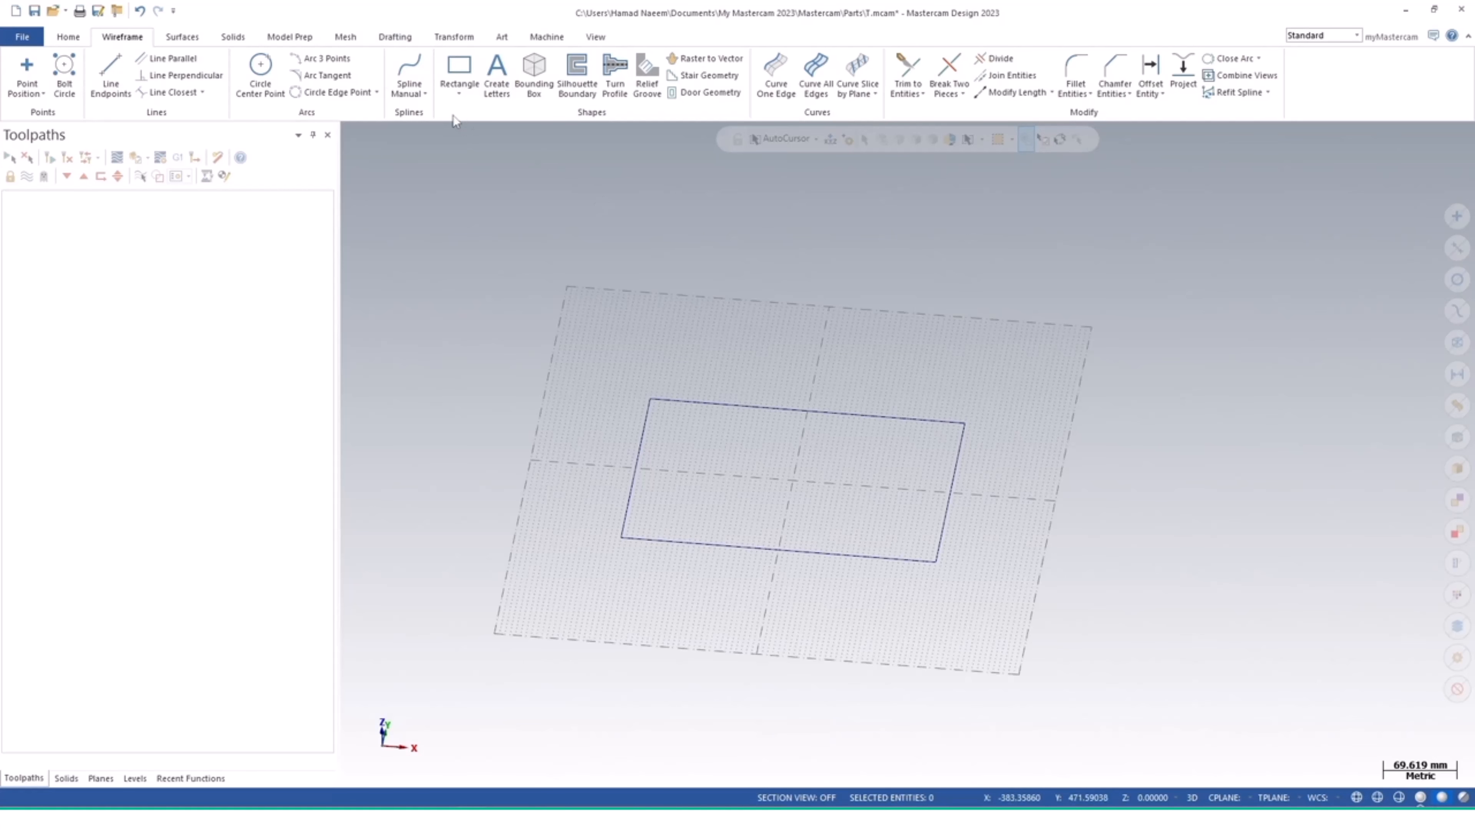
left_click(405, 39)
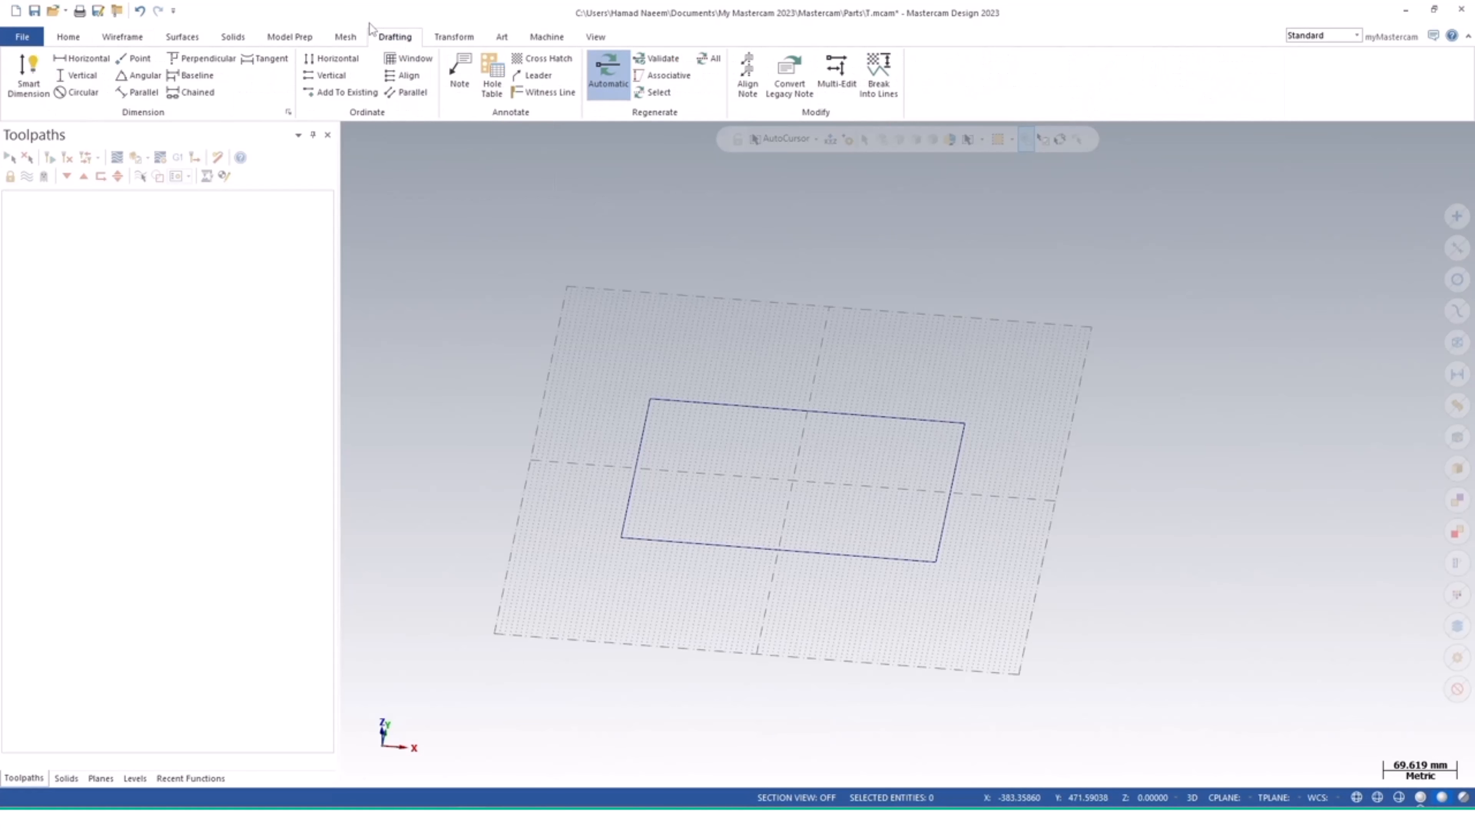
left_click(28, 79)
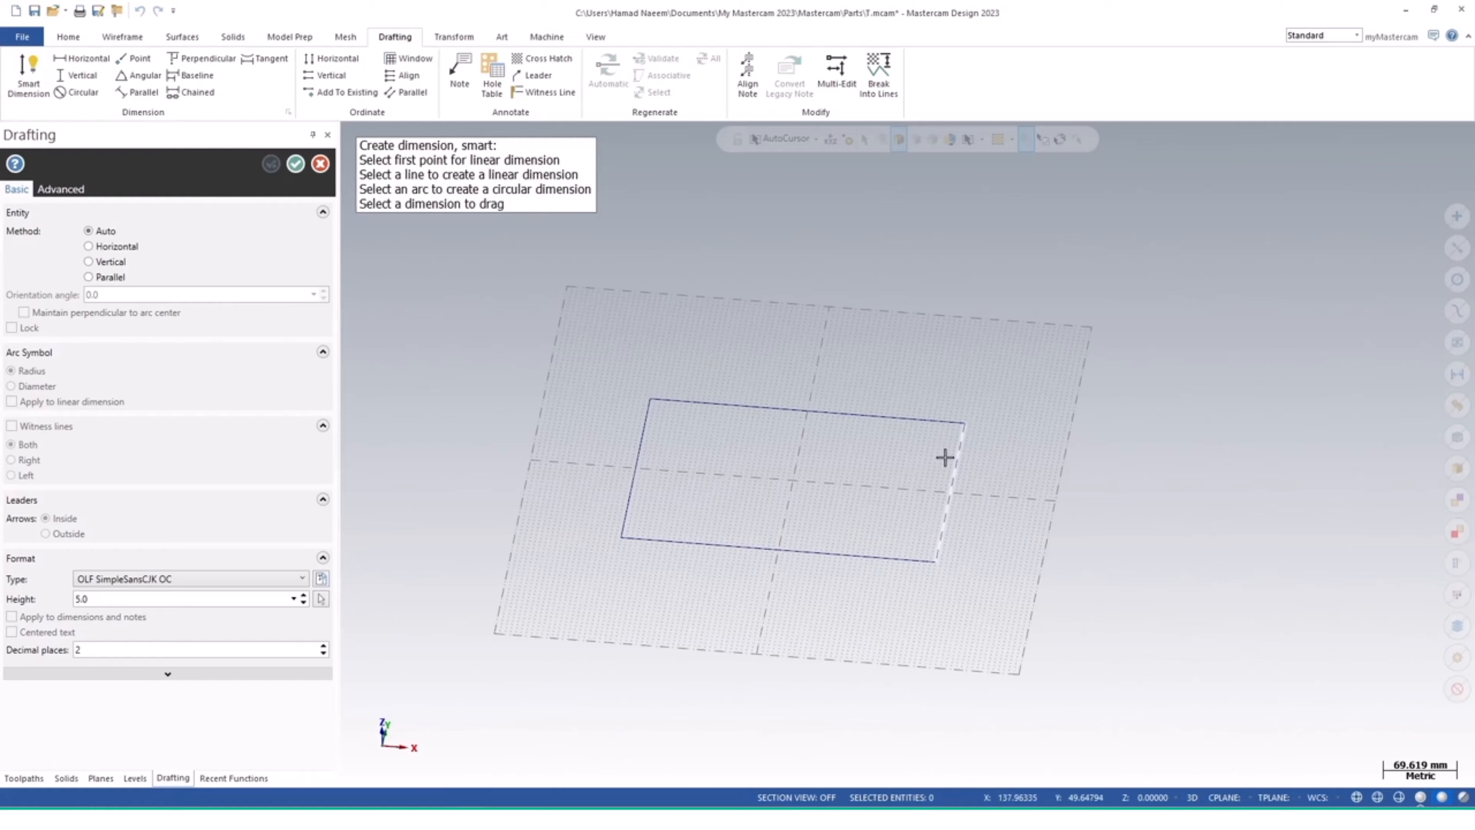
left_click(961, 457)
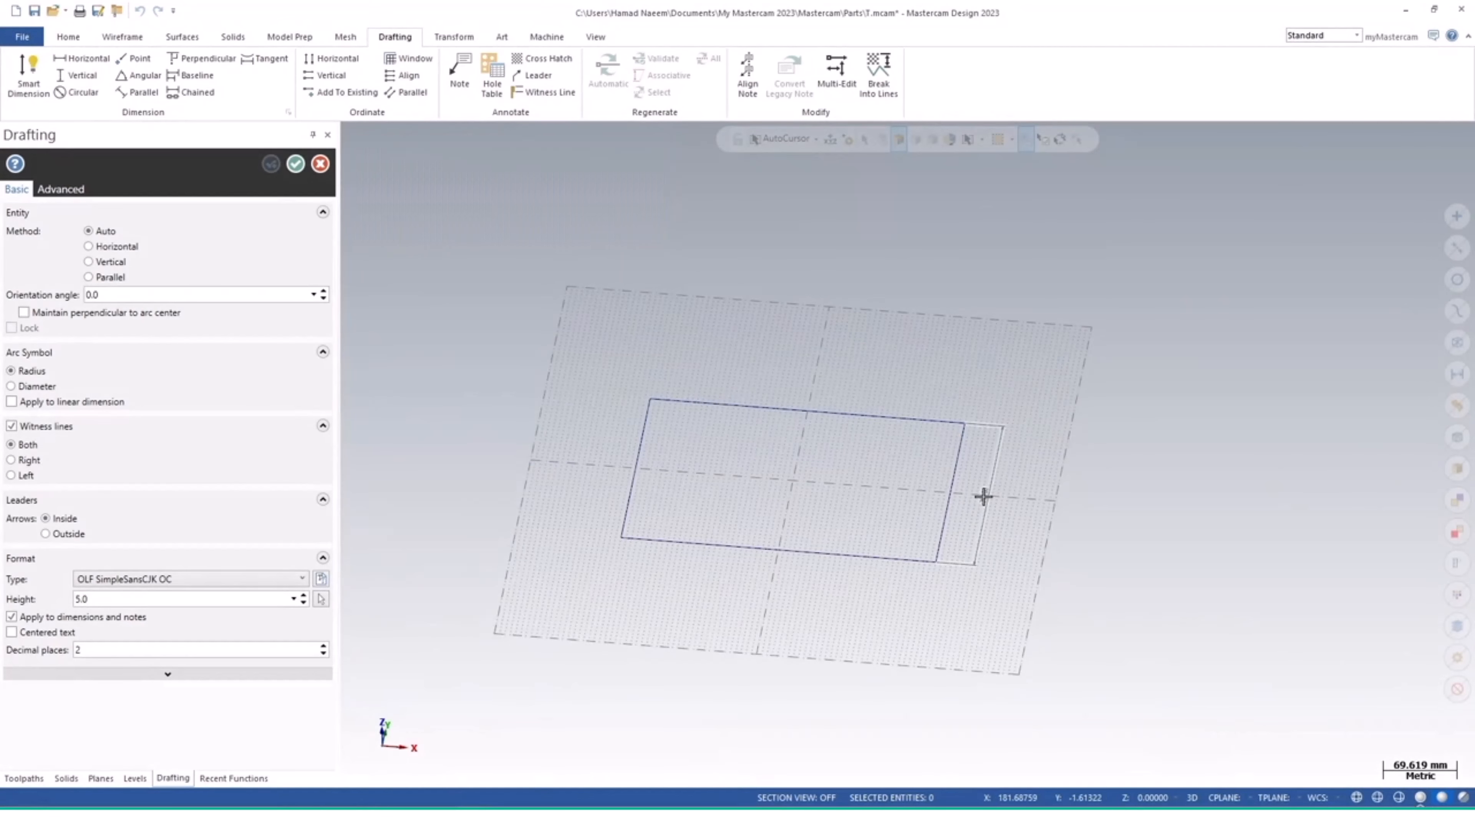
scroll(982, 497, "up", 5)
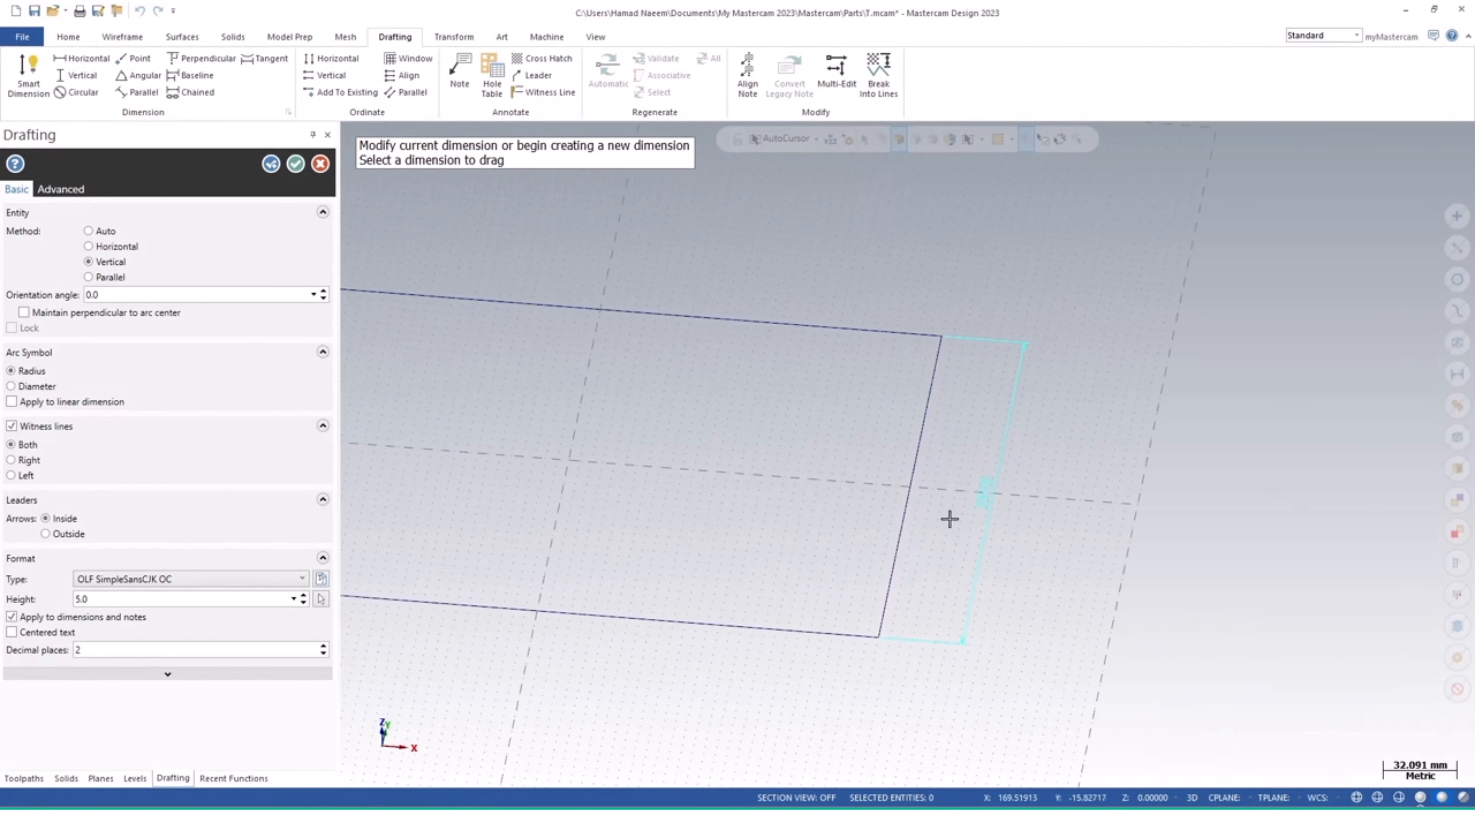
Add a smart dimension to the rectangle's long edge at positive Y, placing its text outside the rectangle
left_click(619, 314)
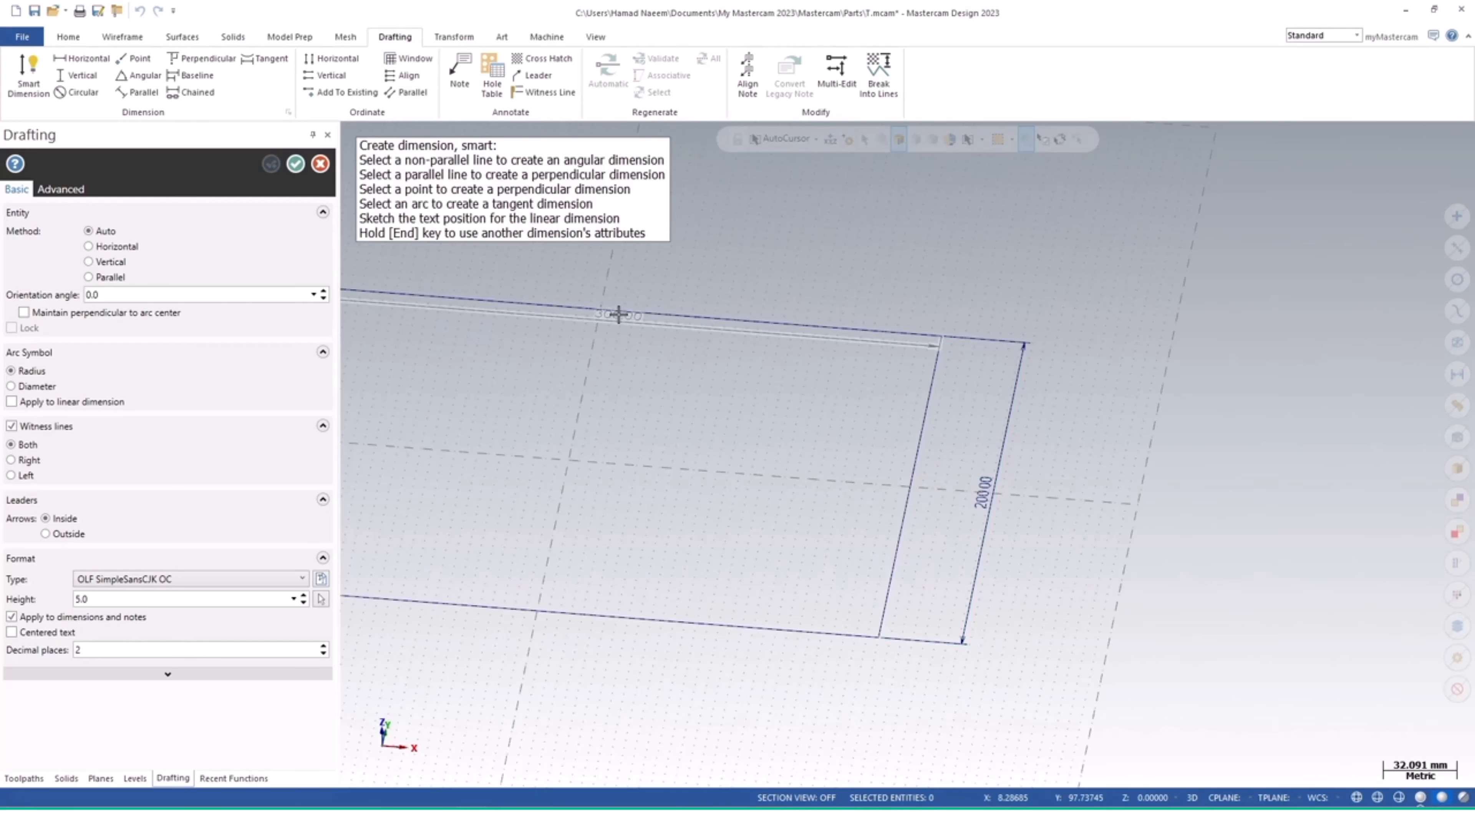
left_click(607, 252)
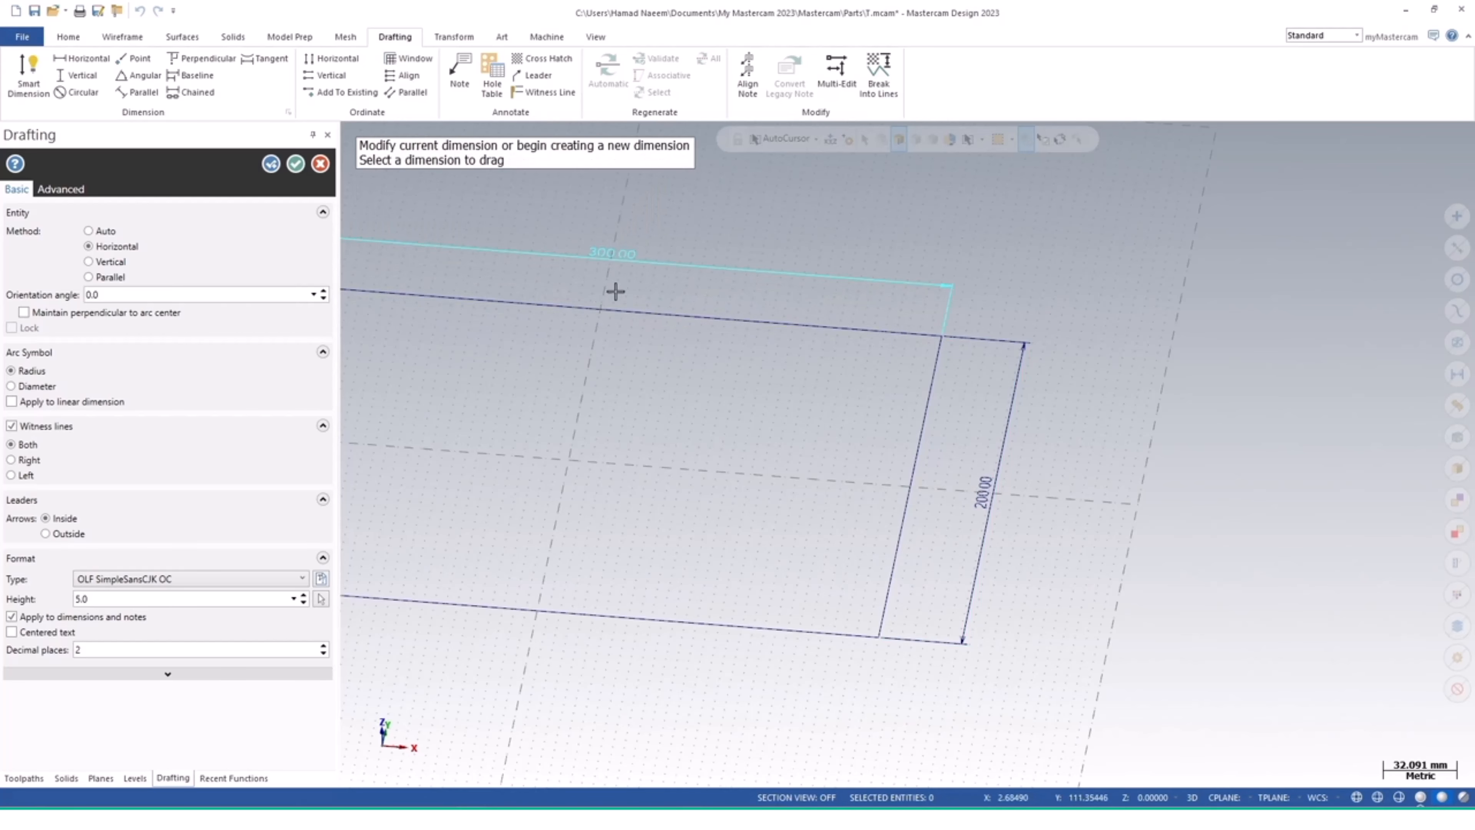
left_click(296, 164)
Create an 80 mm diameter circle from a center point at the origin, inside the rectangle
scroll(668, 419, "down", 5)
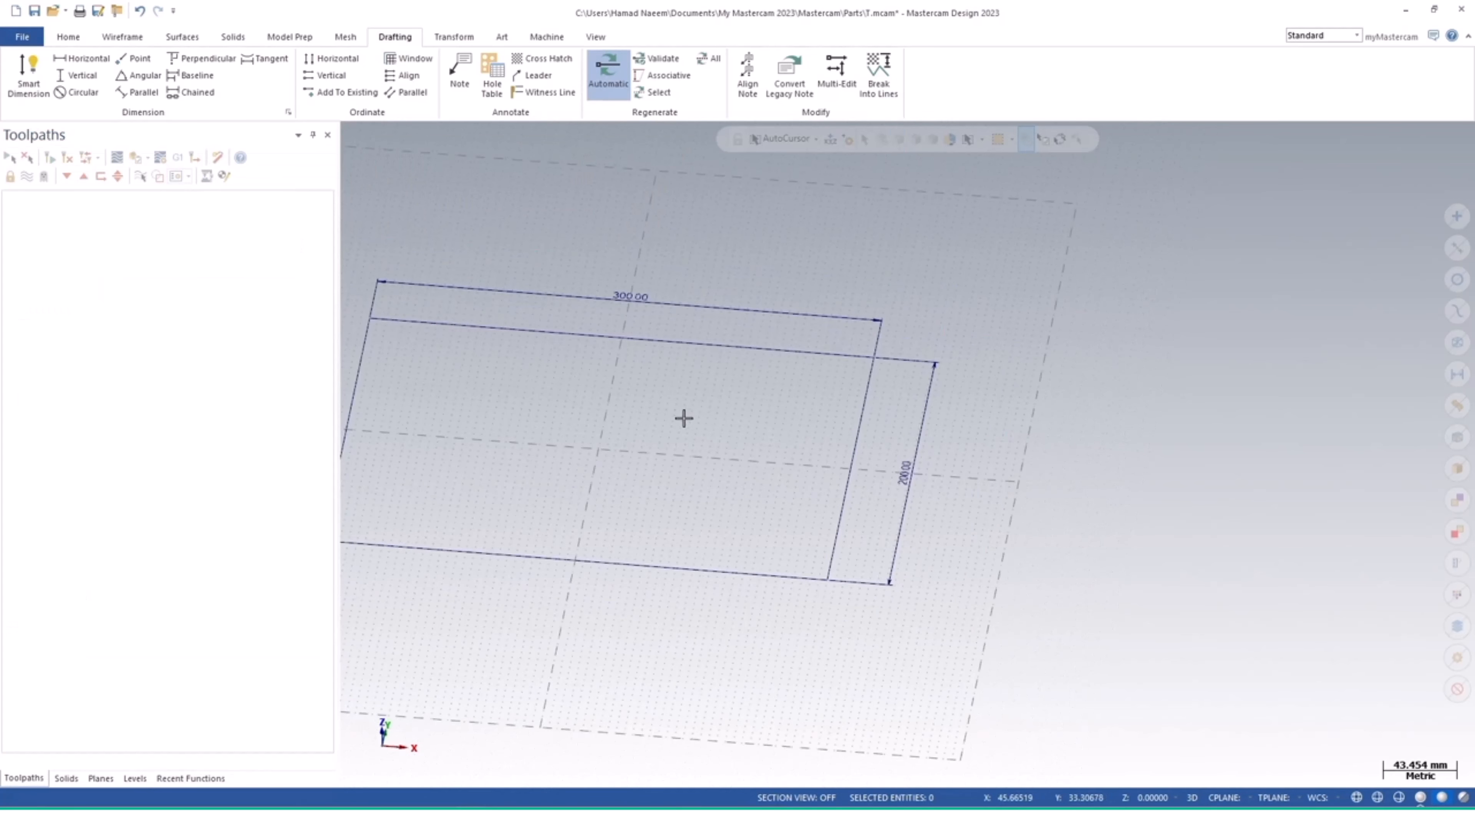
middle_click_drag(630, 475, 478, 428)
left_click(122, 36)
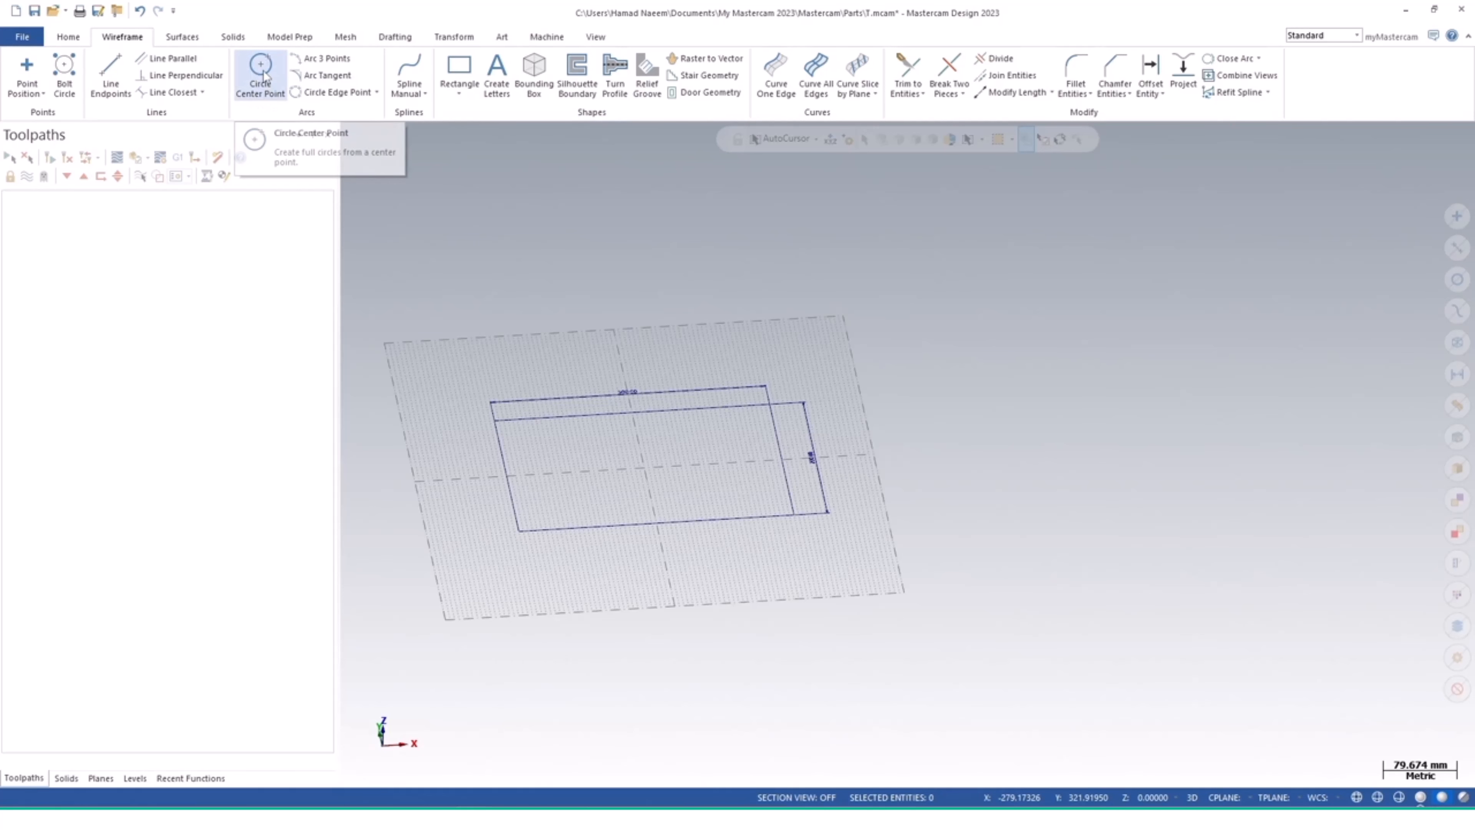
left_click(659, 471)
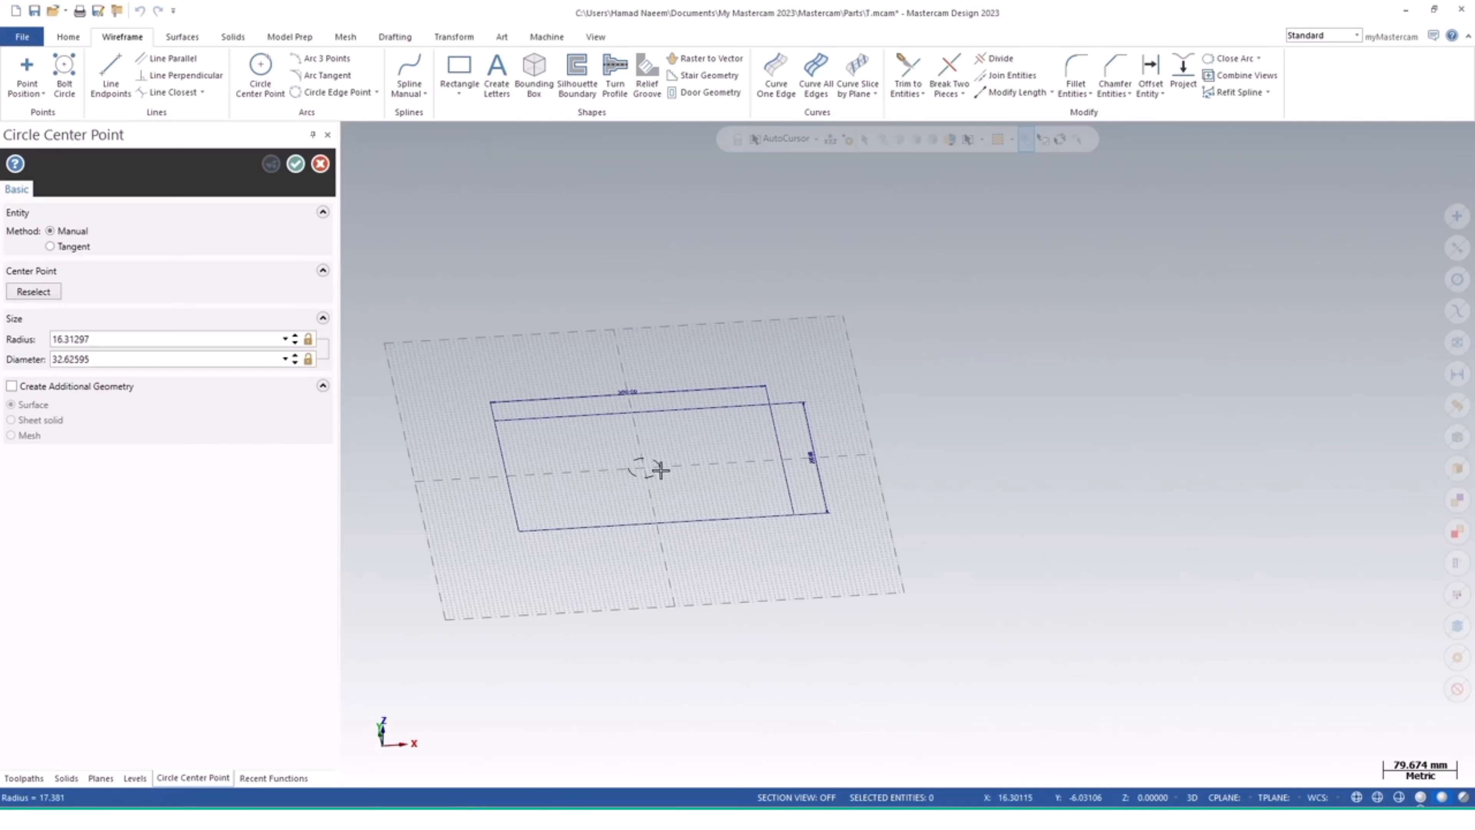
left_click(683, 467)
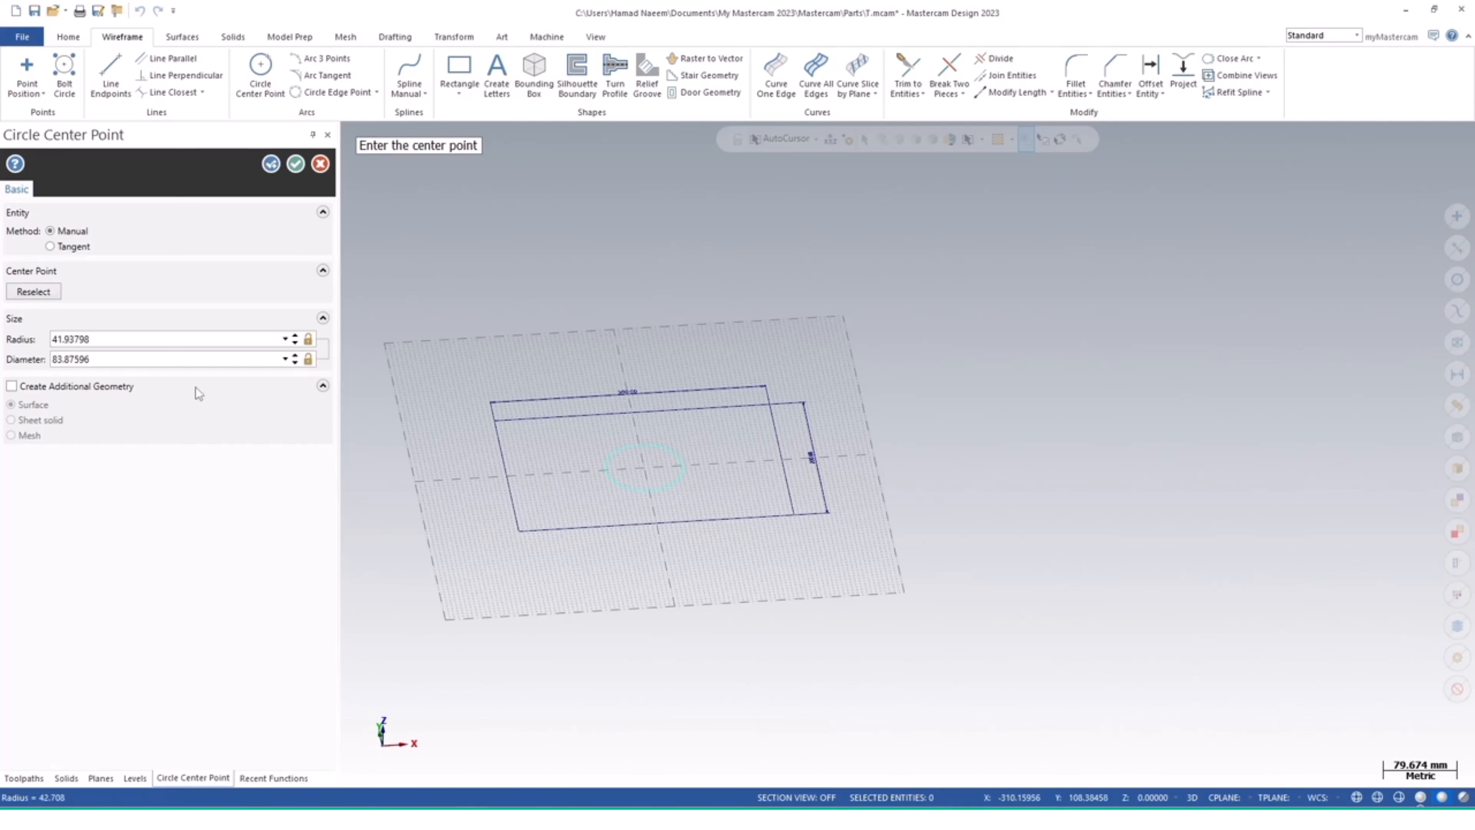
left_click(134, 355)
type("80.0")
left_click(292, 165)
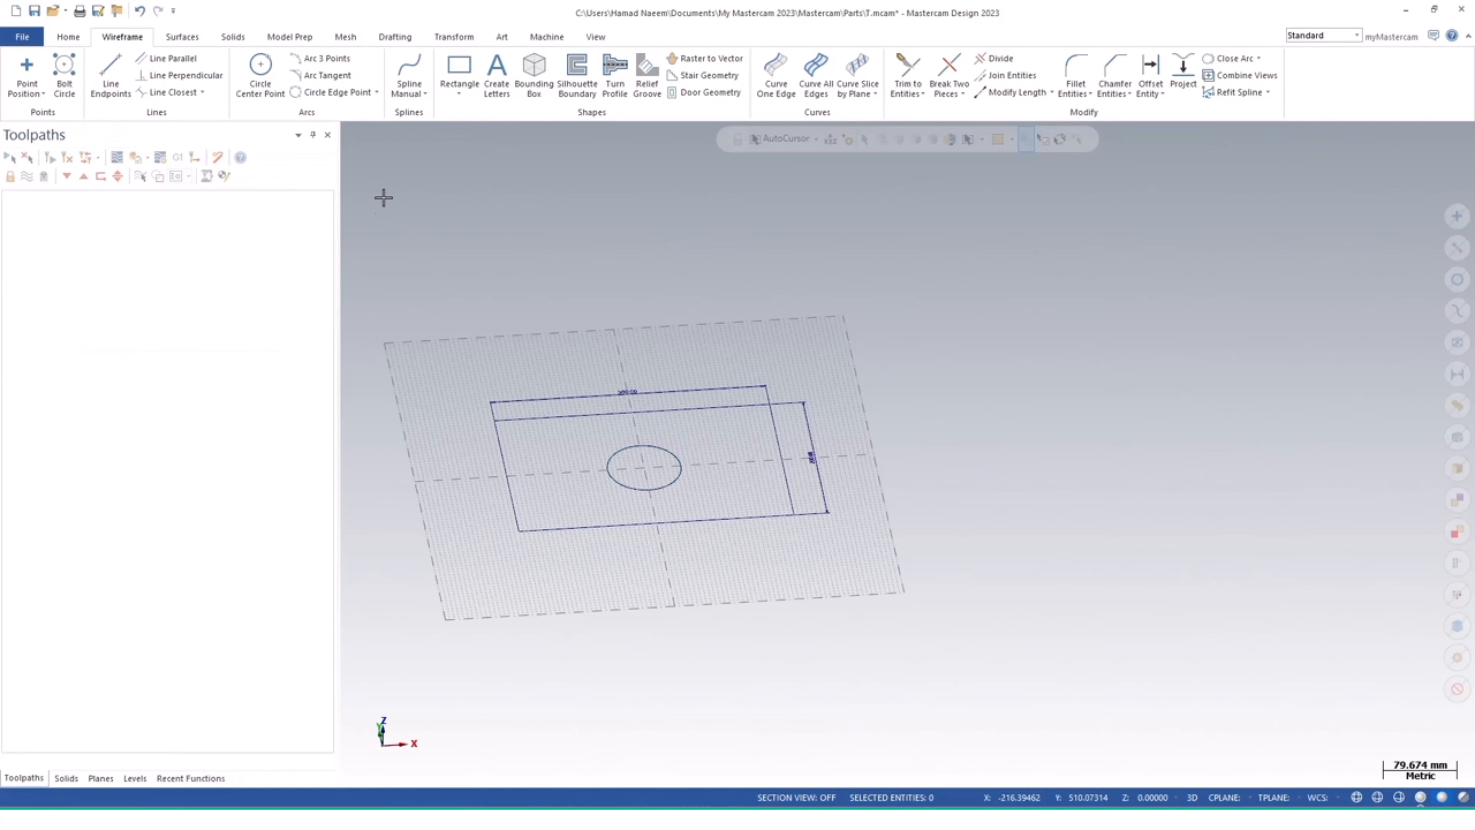
Draw a closed freeform manual spline around the circle, inside the rectangle, ending at its starting point
middle_click_drag(669, 435, 662, 515)
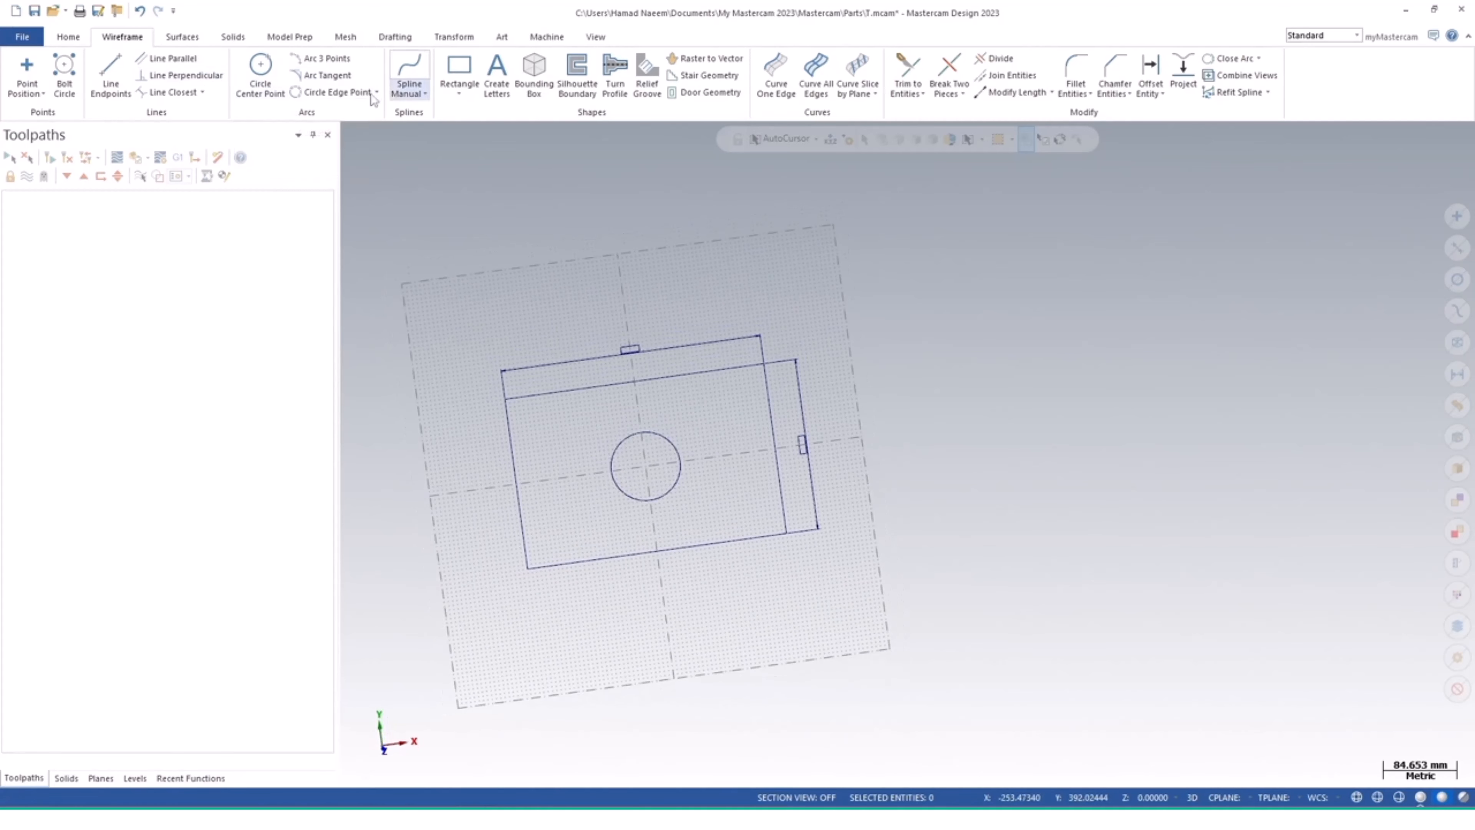
left_click(407, 71)
left_click(558, 418)
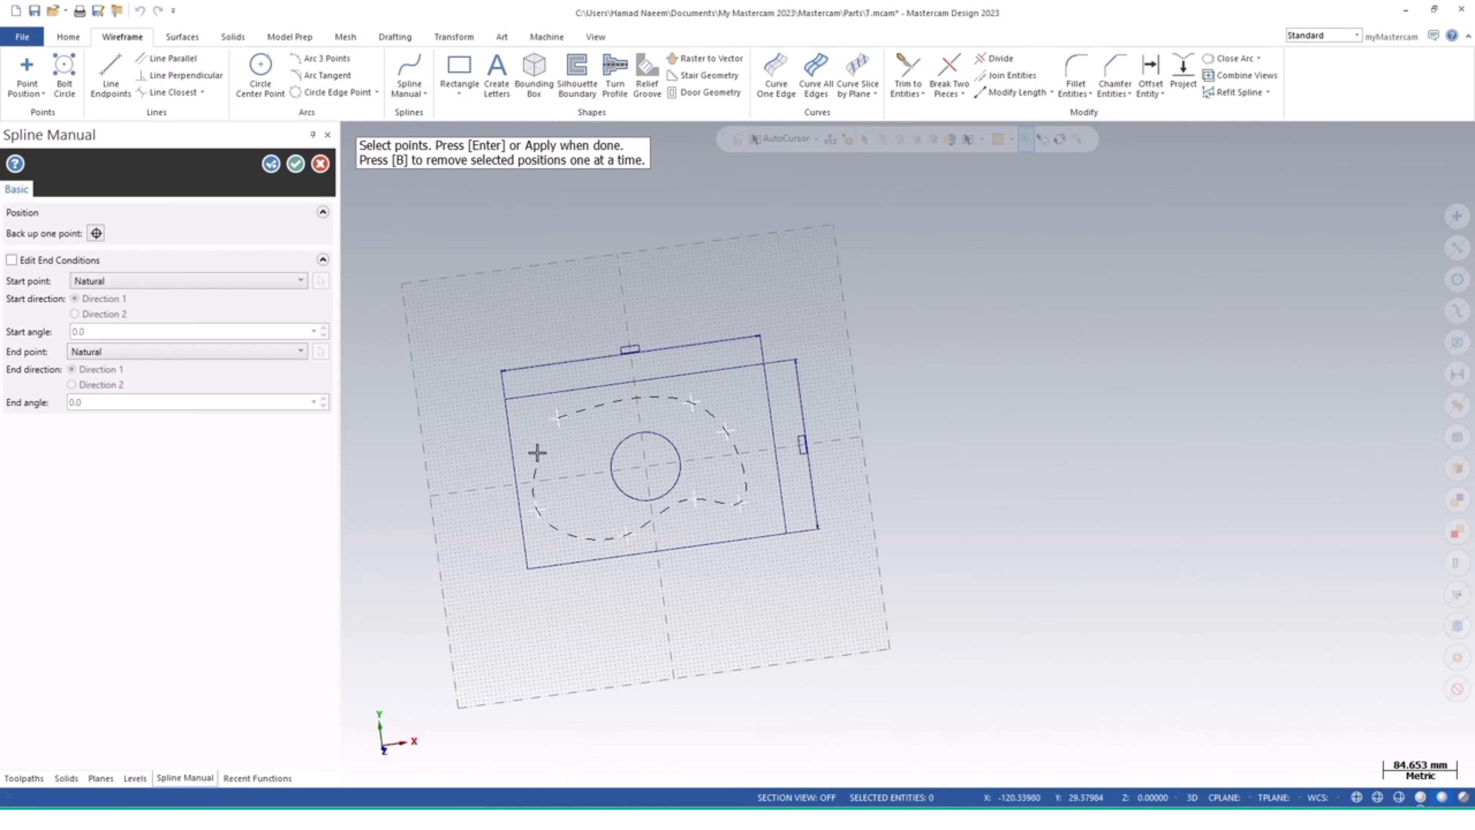
left_click(558, 417)
key("Return")
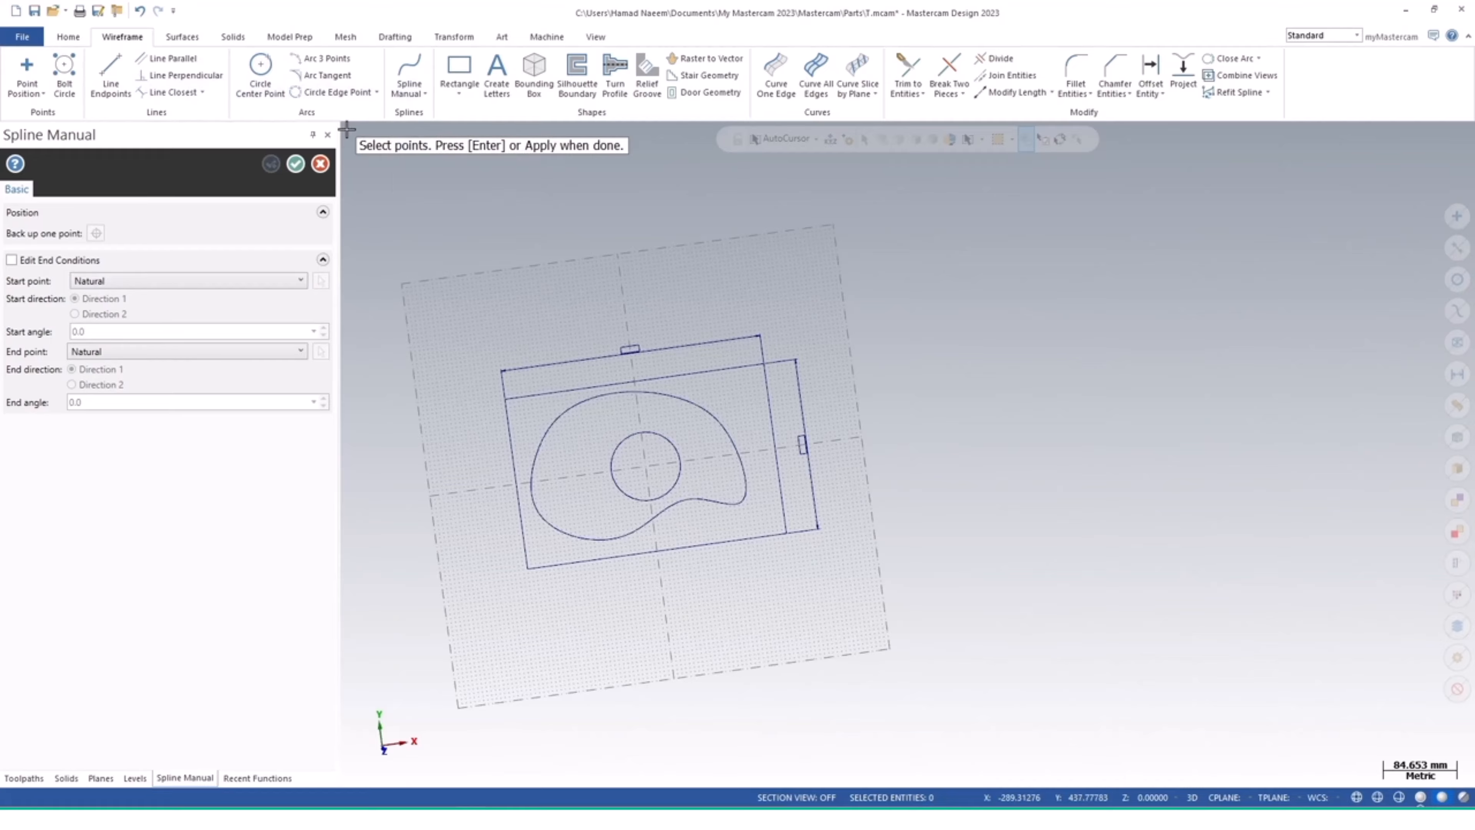
left_click(295, 164)
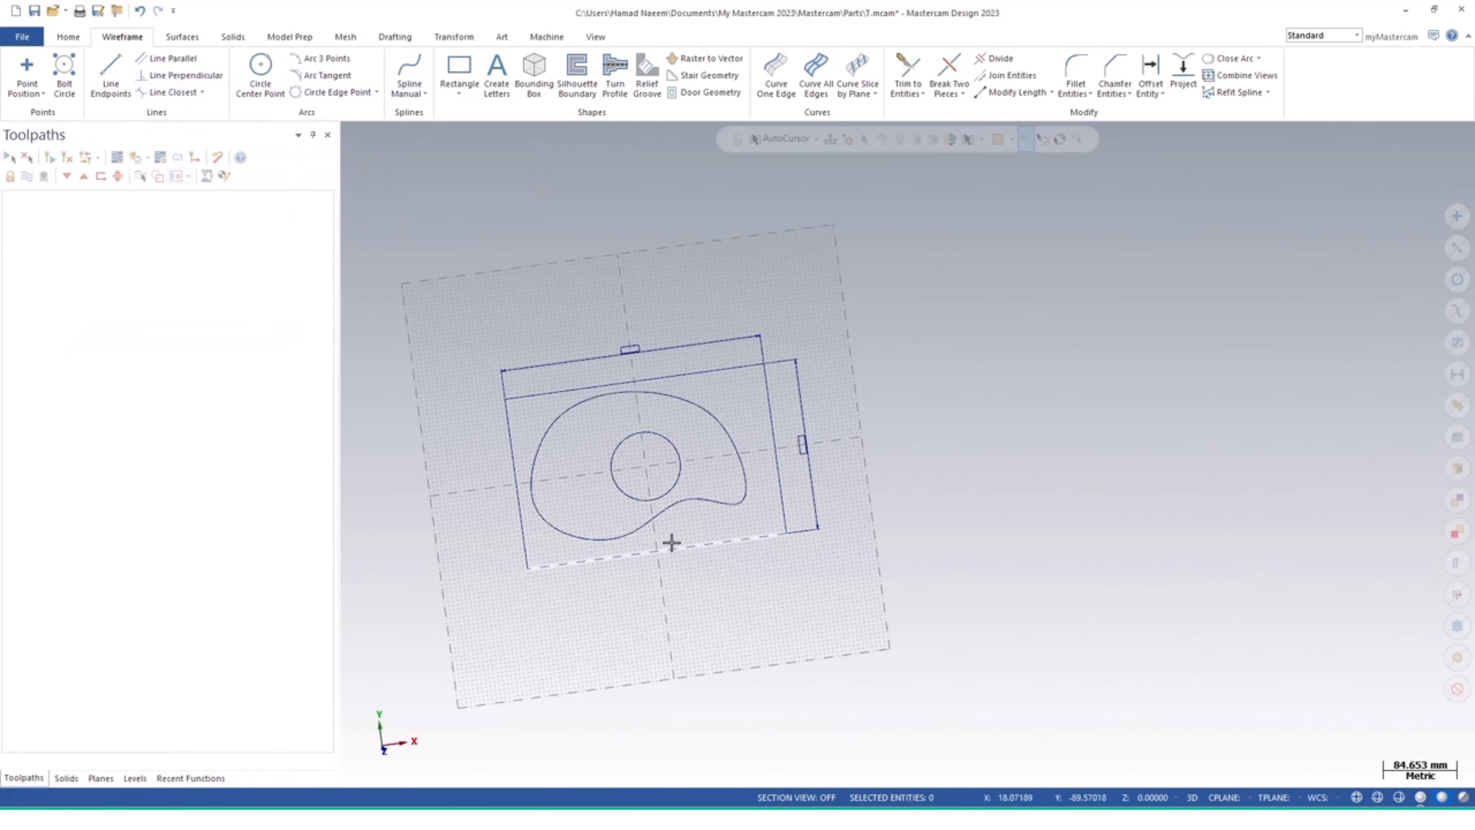
middle_click_drag(675, 537, 670, 469)
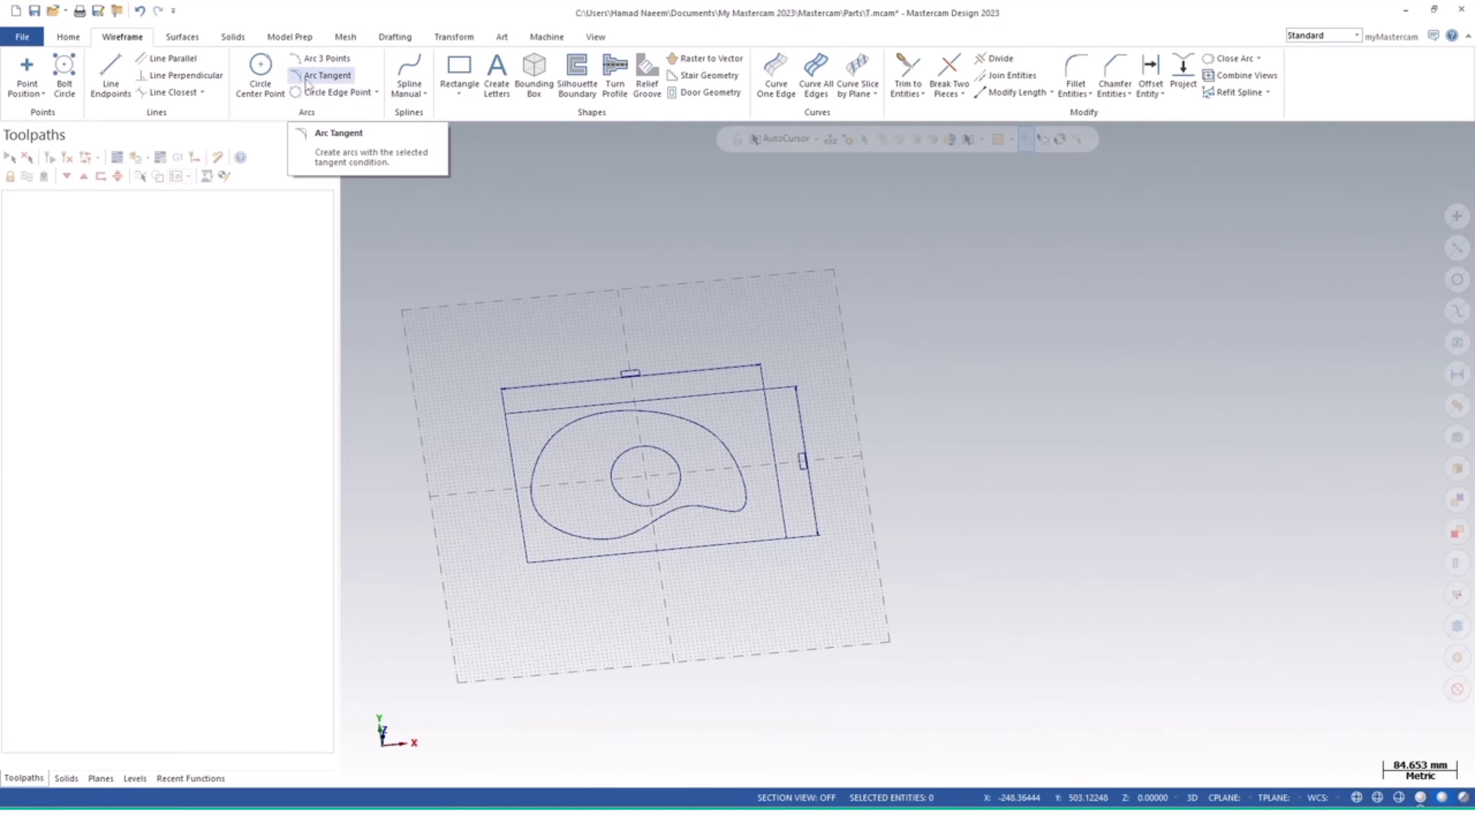
left_click(376, 92)
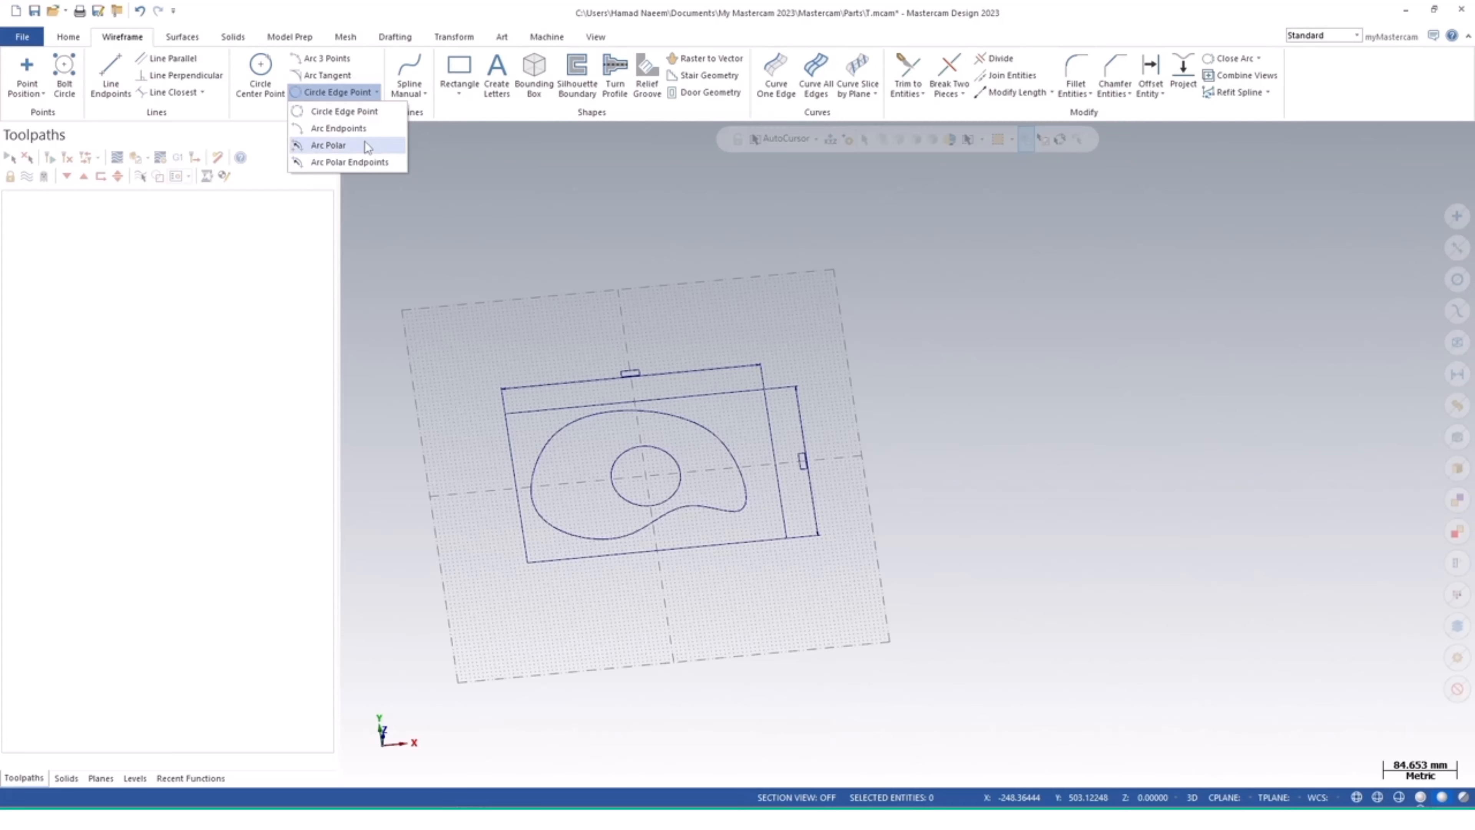
left_click(428, 93)
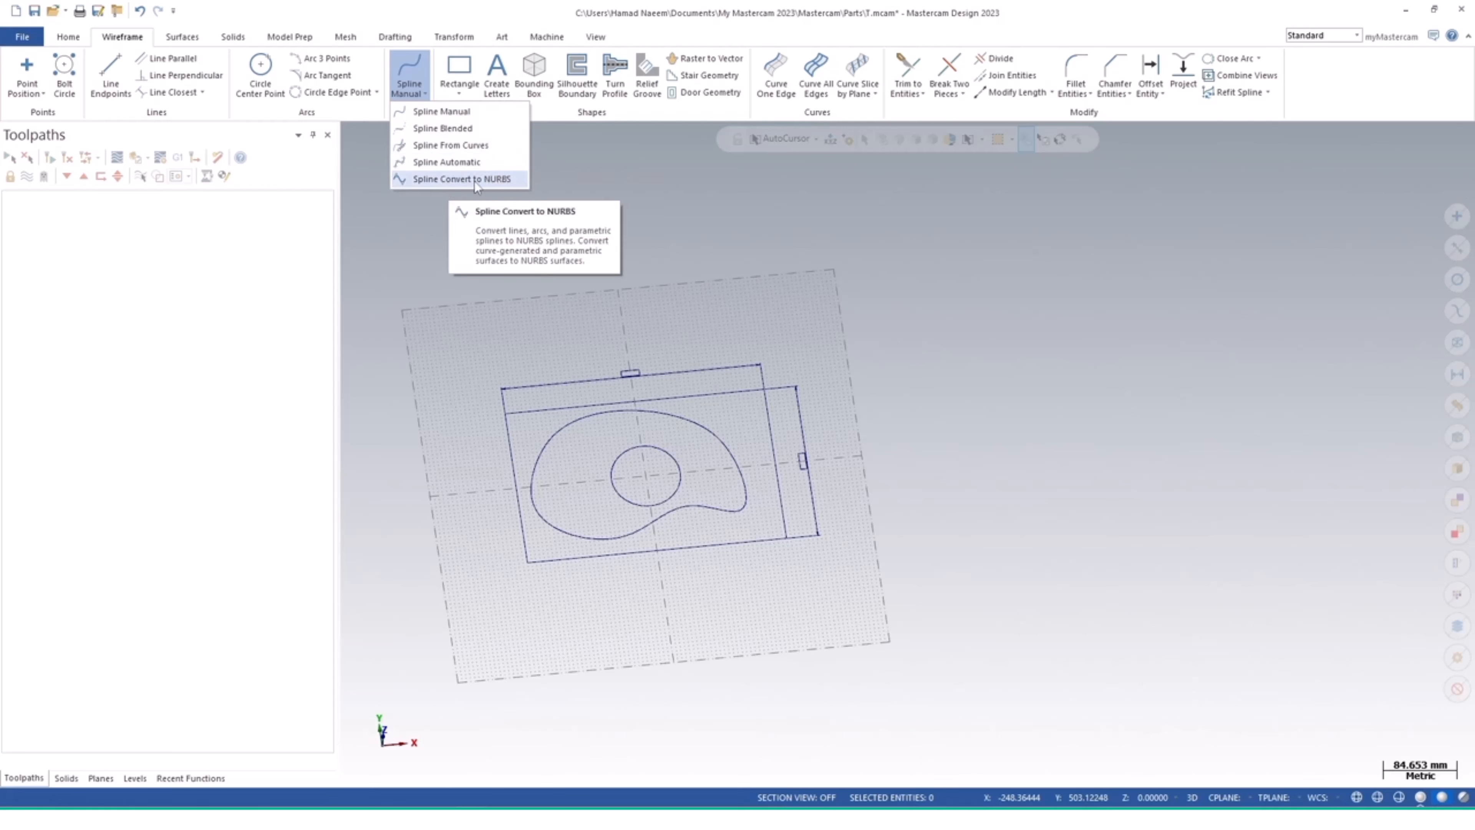
left_click(460, 95)
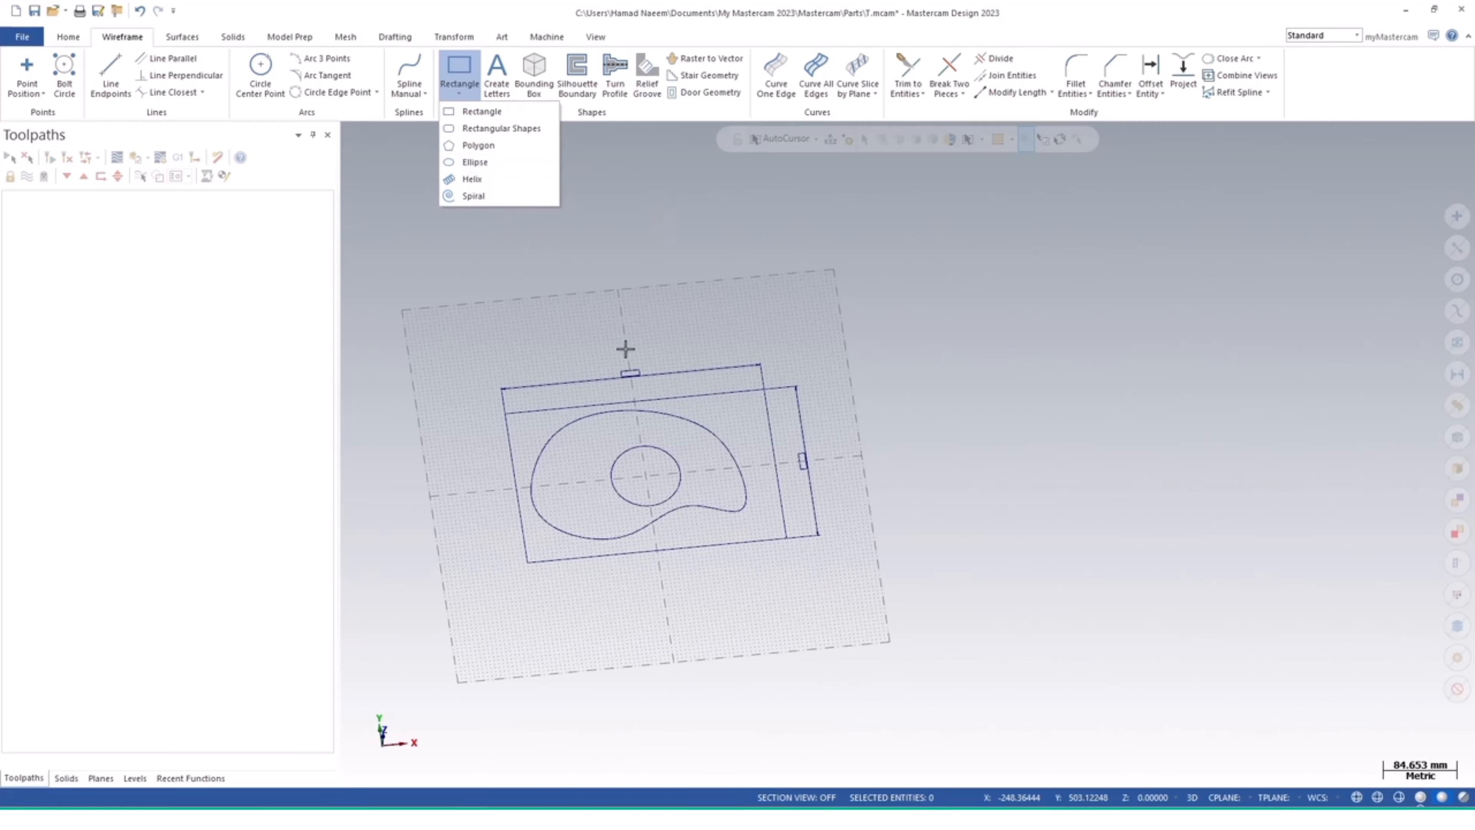
left_click(359, 118)
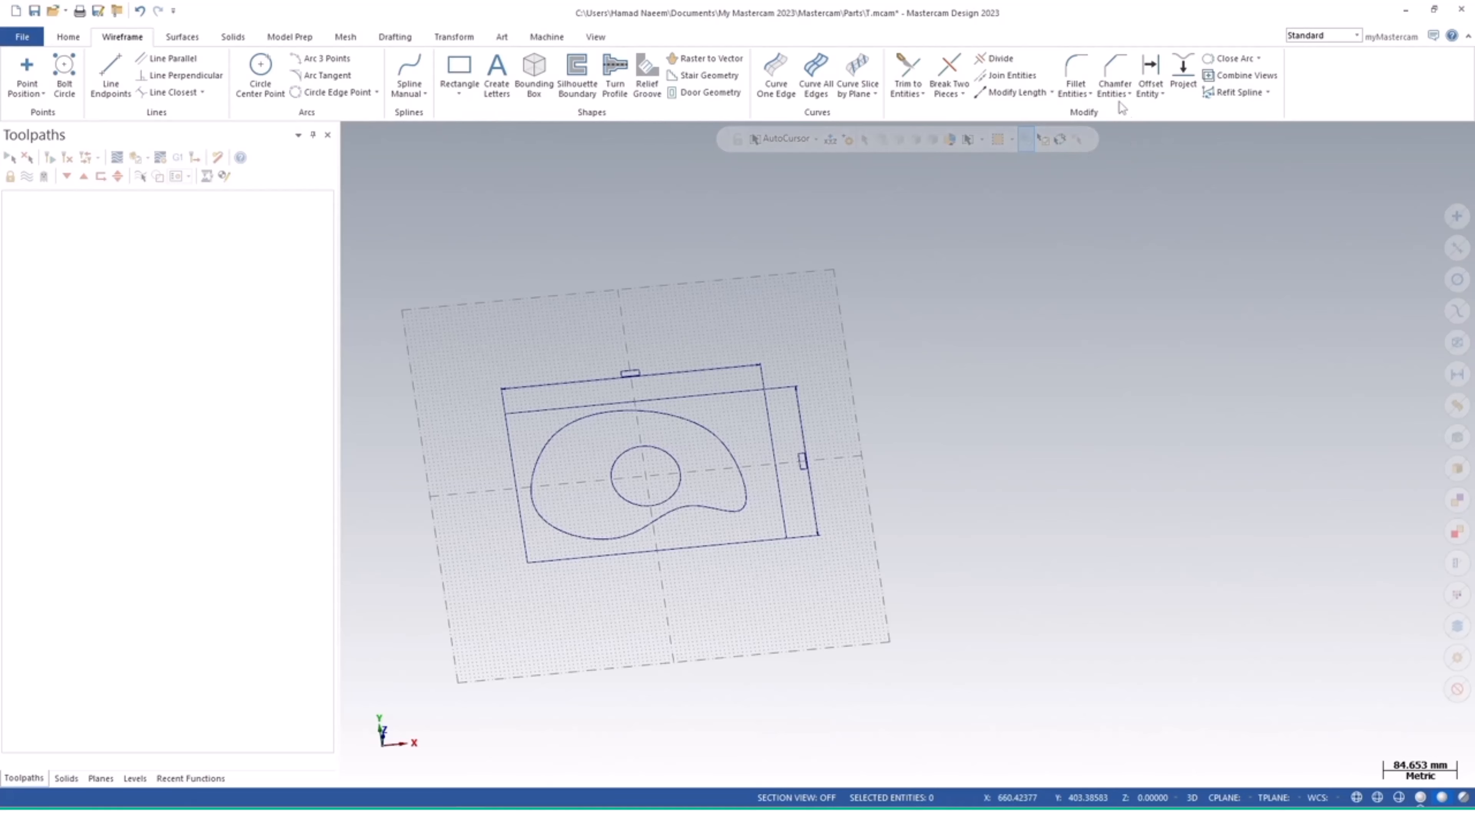
Fillet the rectangle's corner at negative X and positive Y with a 10 mm radius
left_click(1058, 71)
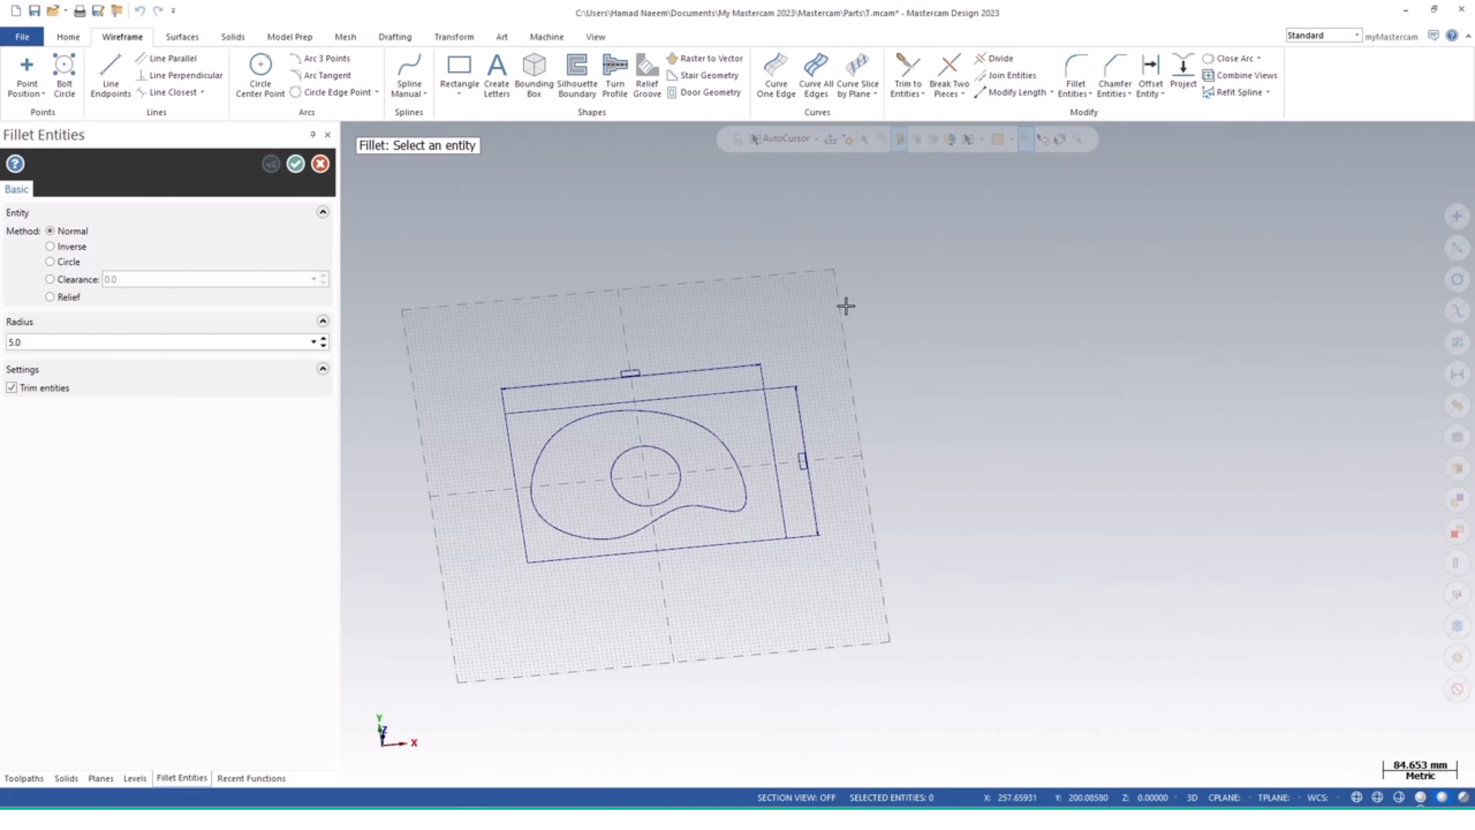
left_click(514, 415)
left_click(511, 431)
scroll(524, 427, "up", 8)
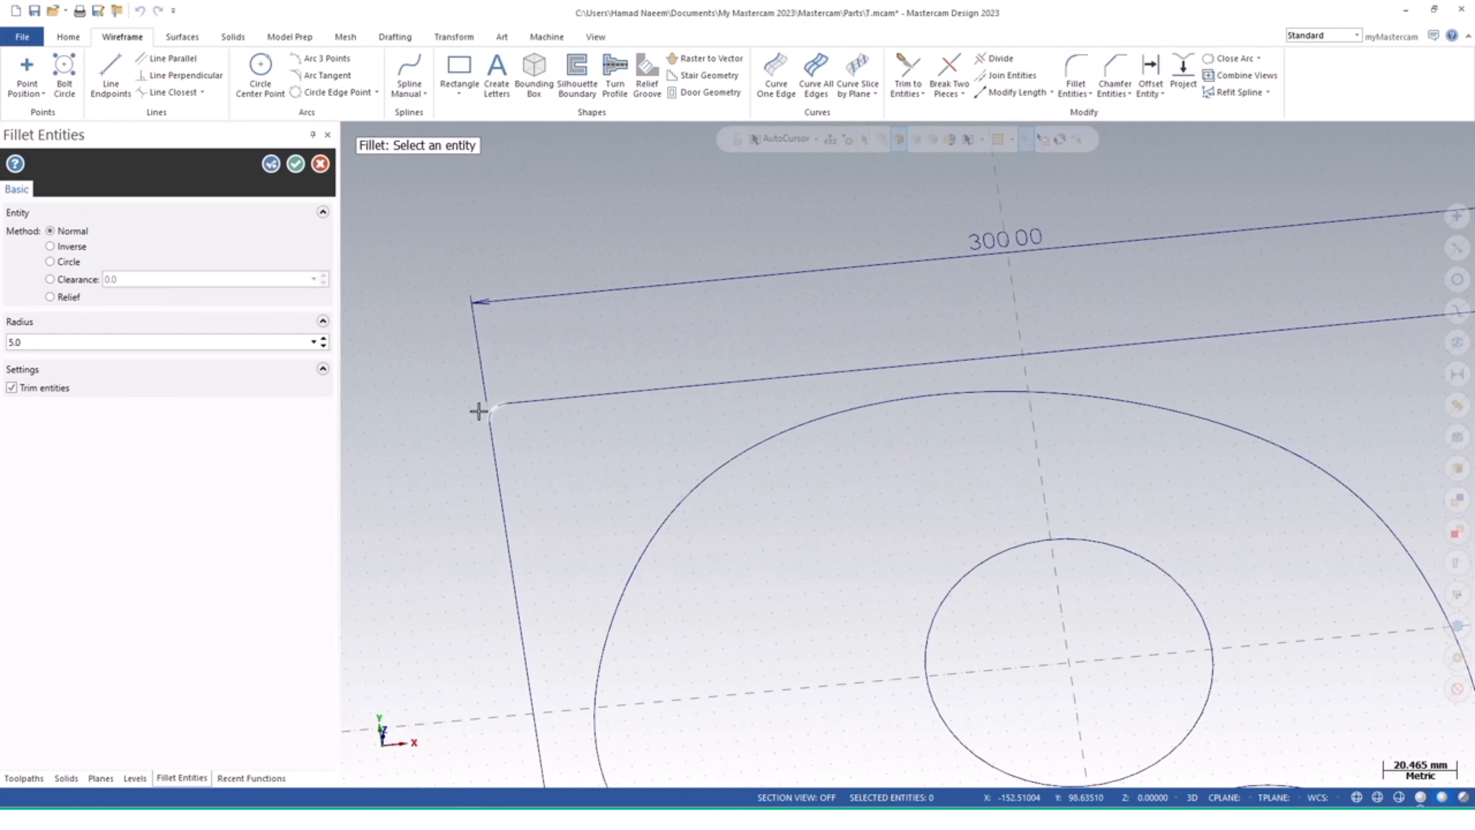
left_click(323, 341)
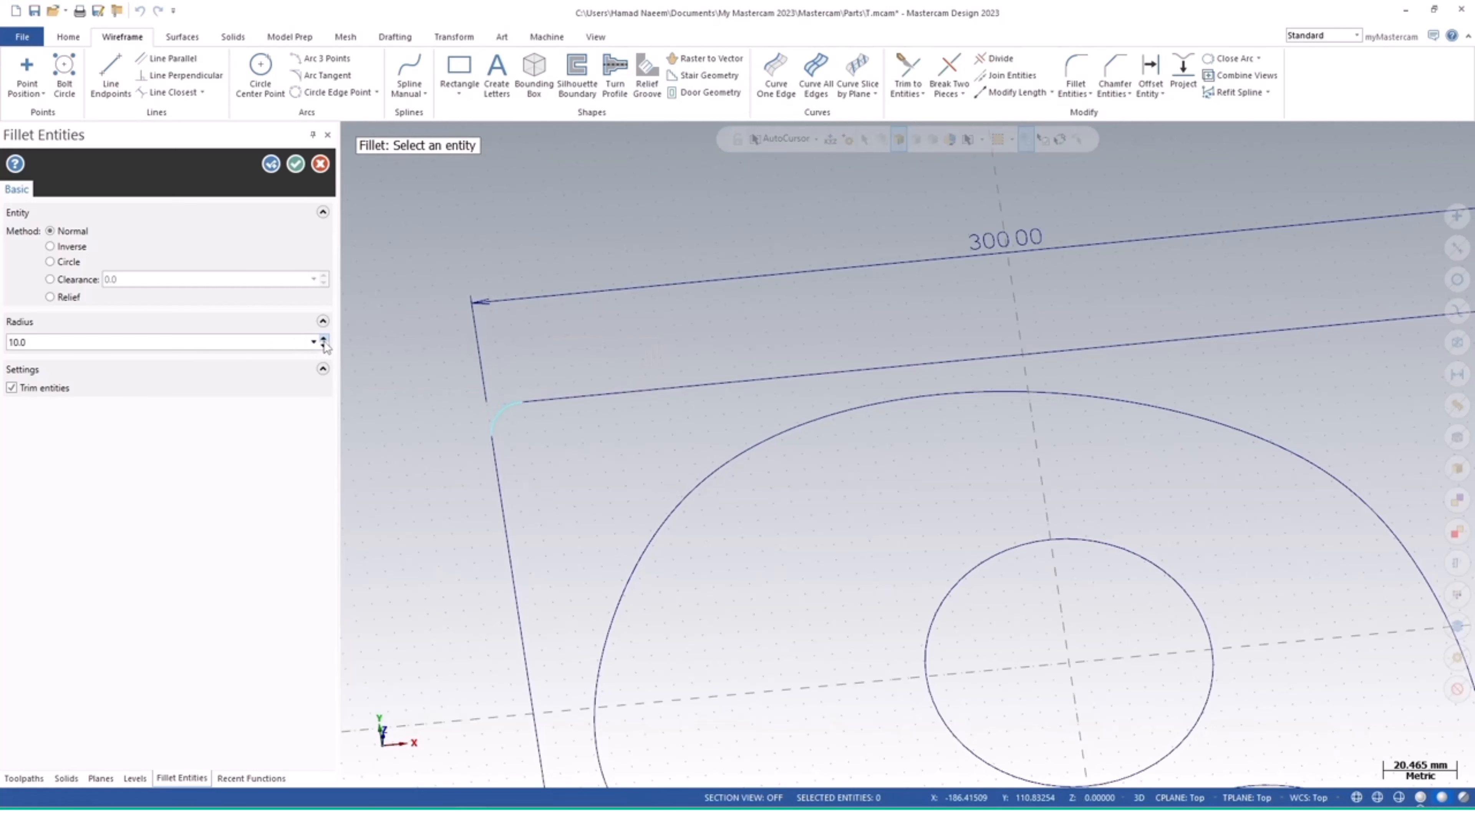
left_click(271, 165)
Fillet the diagonally opposite corner at positive X and negative Y with a 10 mm radius
scroll(595, 589, "down", 6)
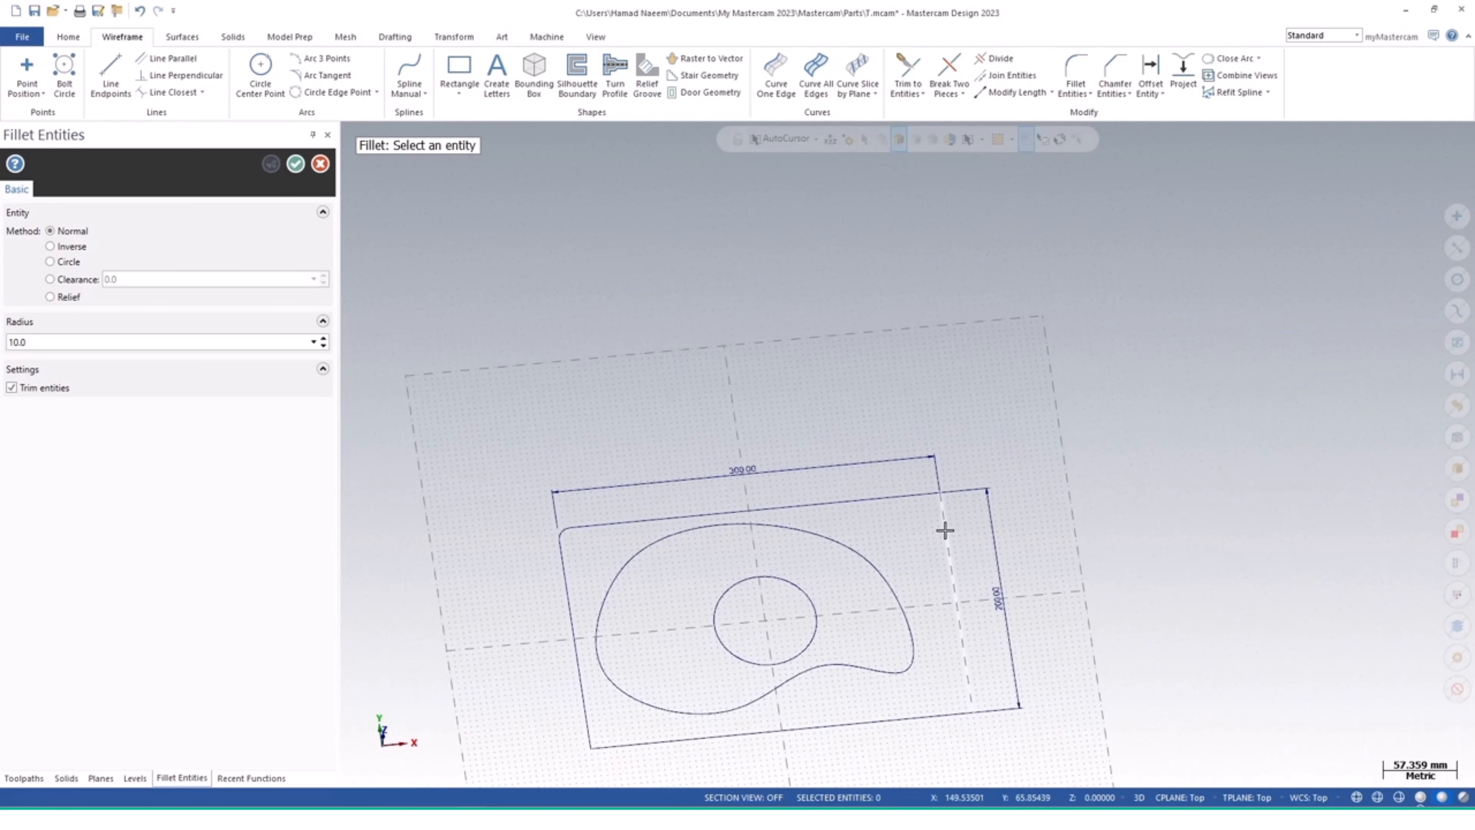
left_click(964, 690)
left_click(957, 713)
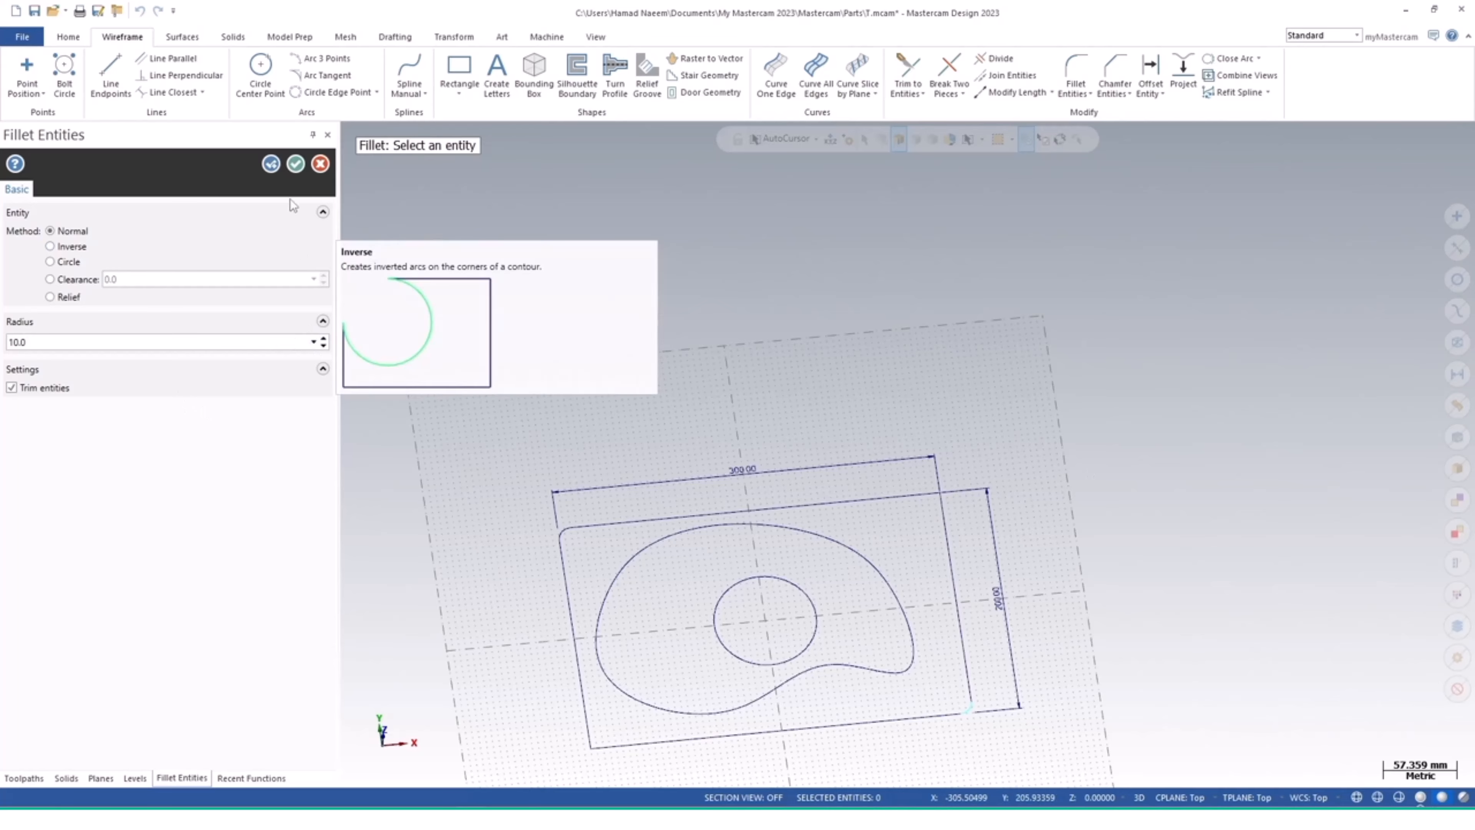
left_click(296, 164)
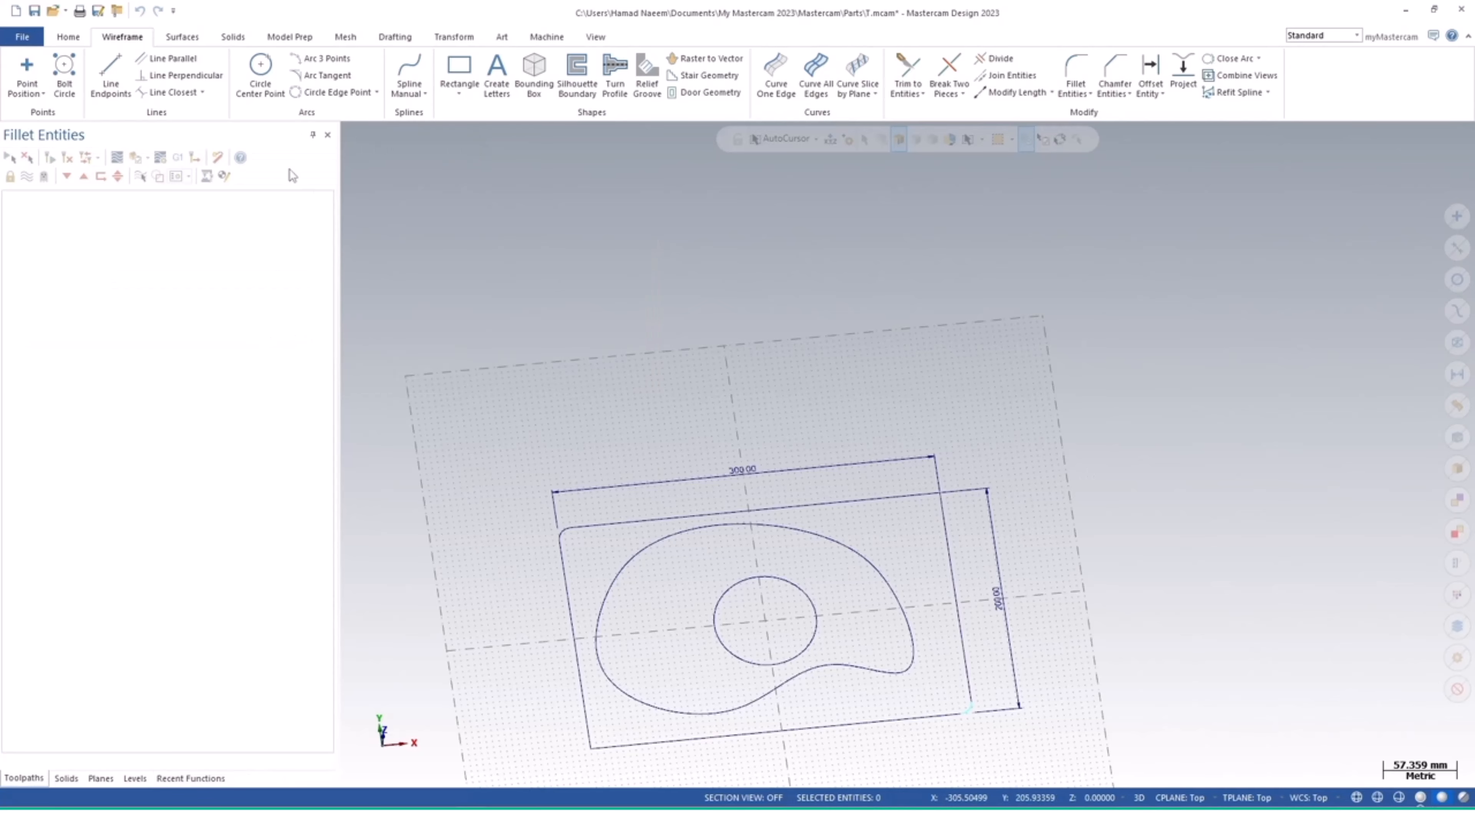
Preview a chamfer at the rectangle's positive X, positive Y corner using two distances of 15 mm and 5 mm
left_click(1114, 74)
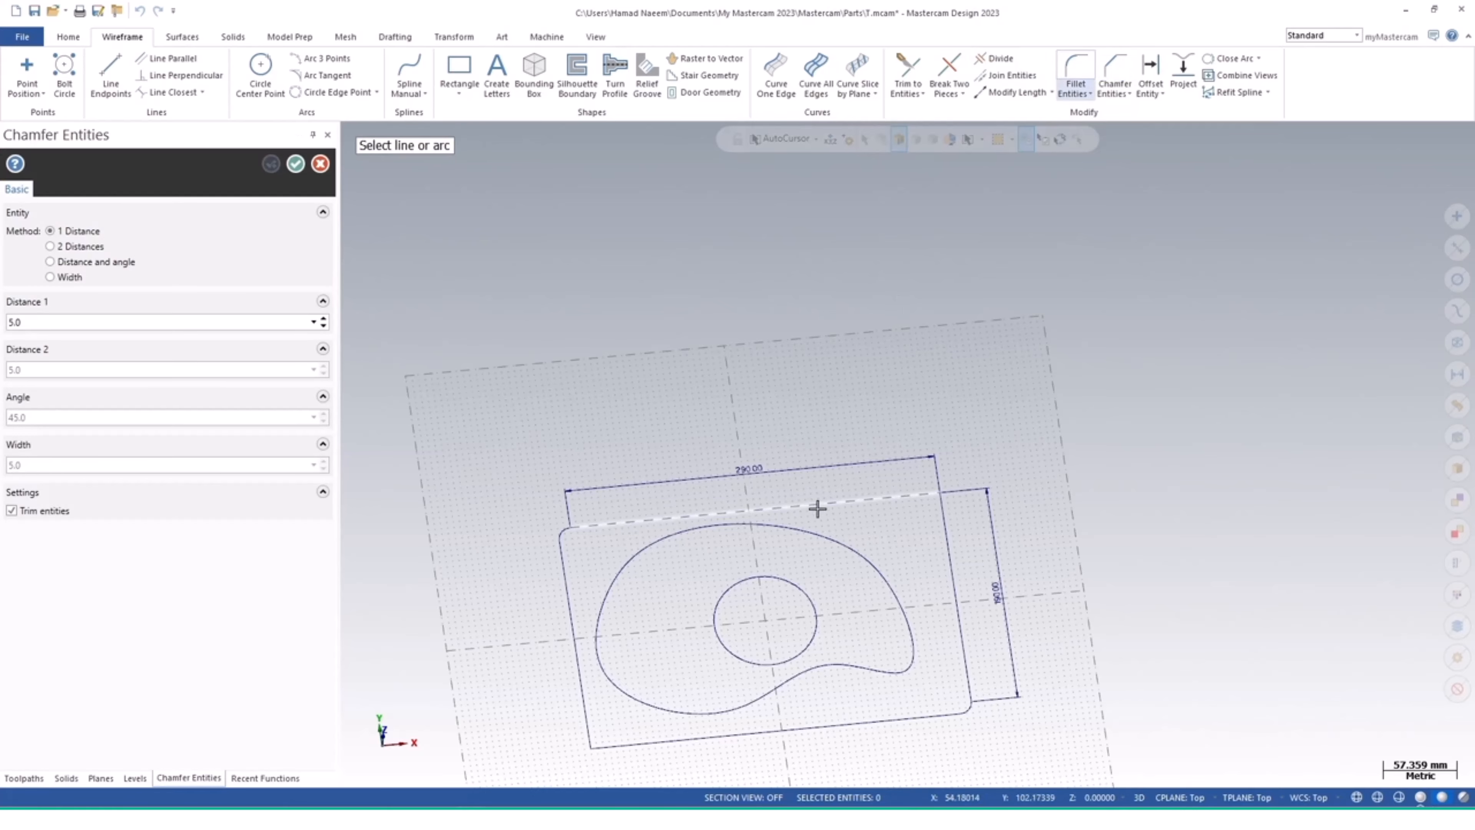
left_click(933, 529)
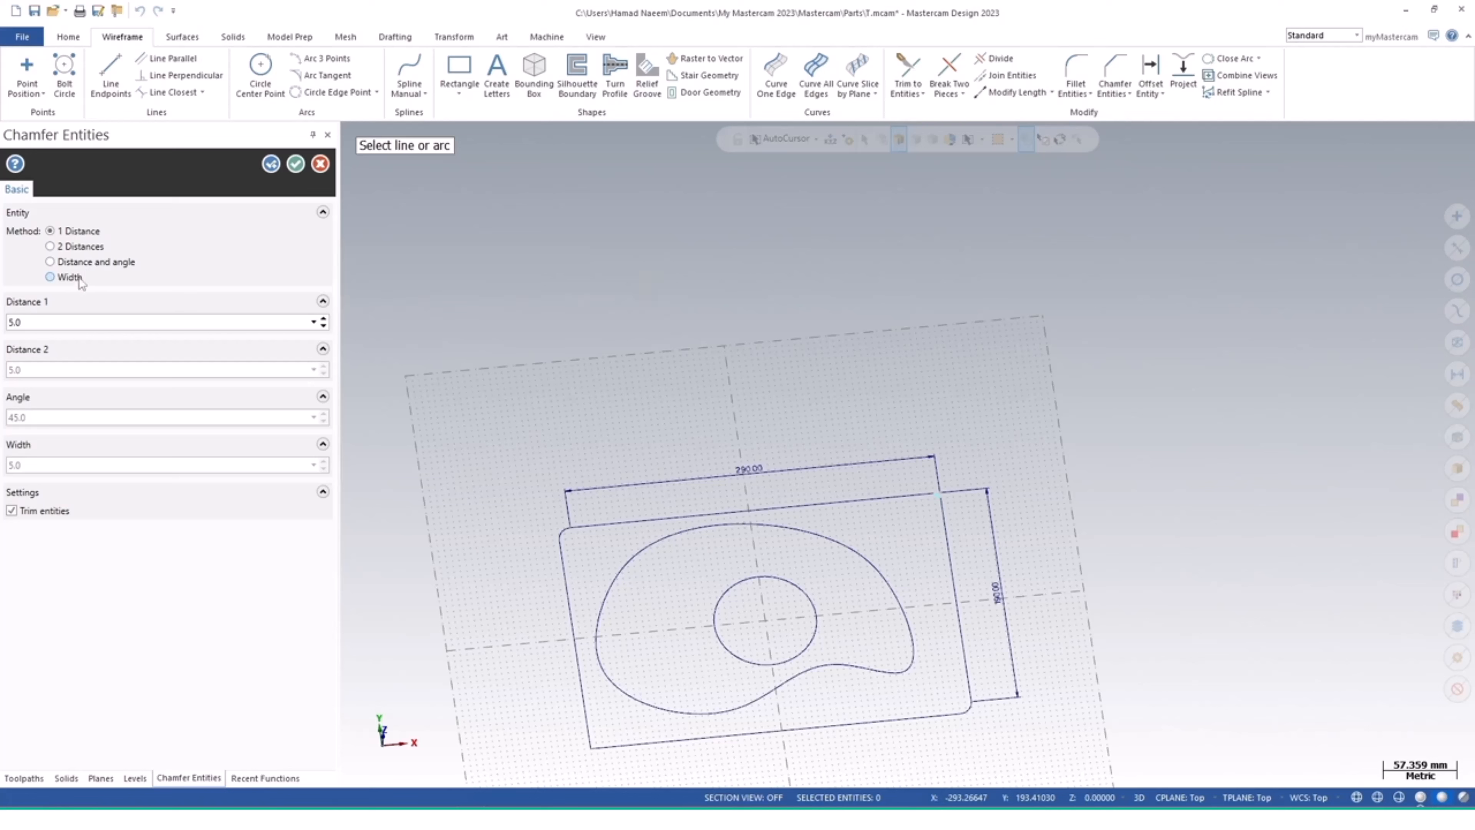
left_click(71, 249)
left_click(323, 319)
left_click(324, 319)
scroll(935, 521, "up", 5)
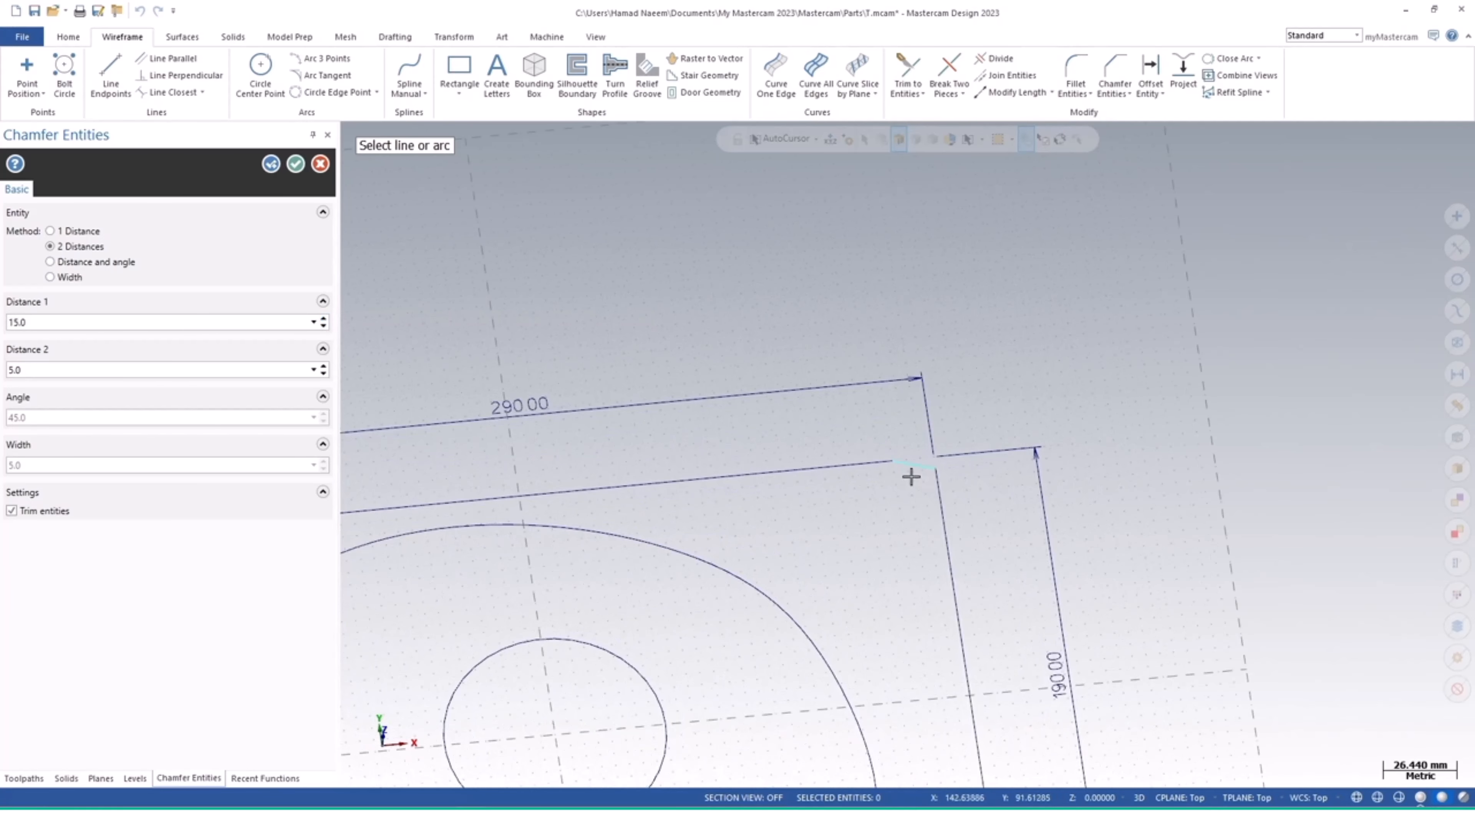
scroll(908, 475, "up", 3)
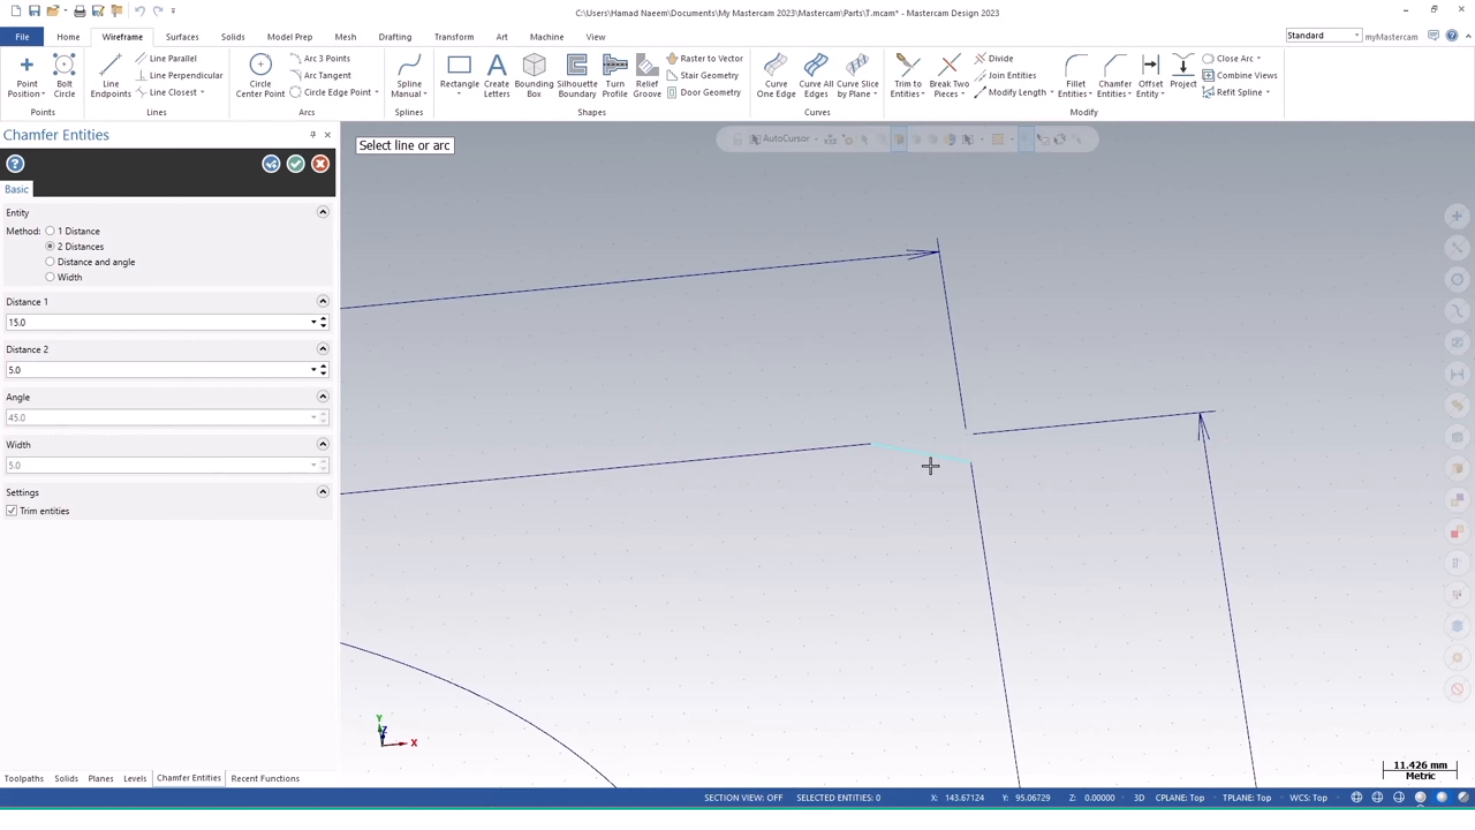
Try the distance-and-angle chamfer method on that corner with a 15 mm distance, varying the angle and ending at 55 degrees
left_click(50, 262)
left_click(87, 323)
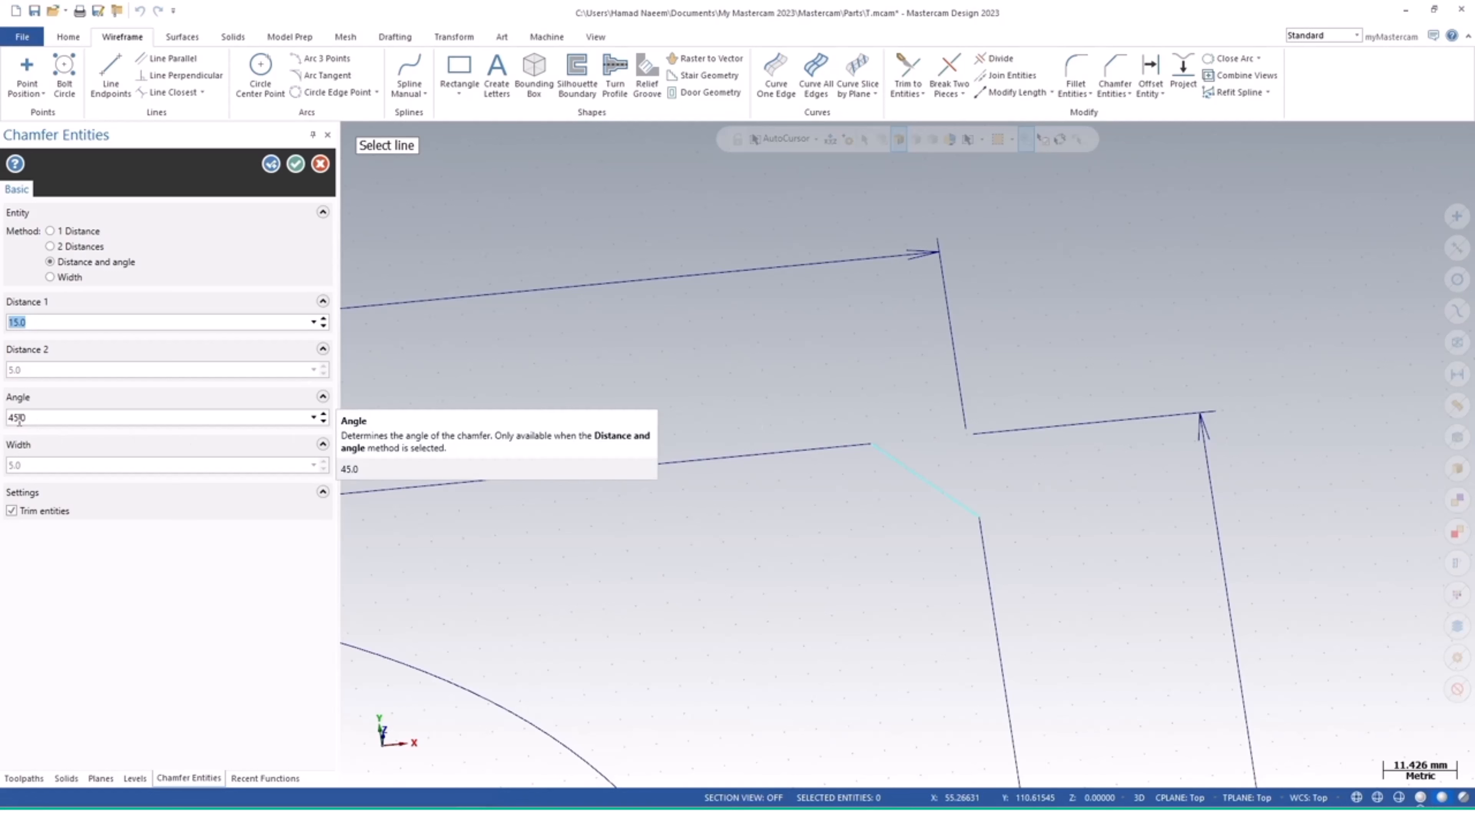
left_click(323, 415)
left_click(324, 415)
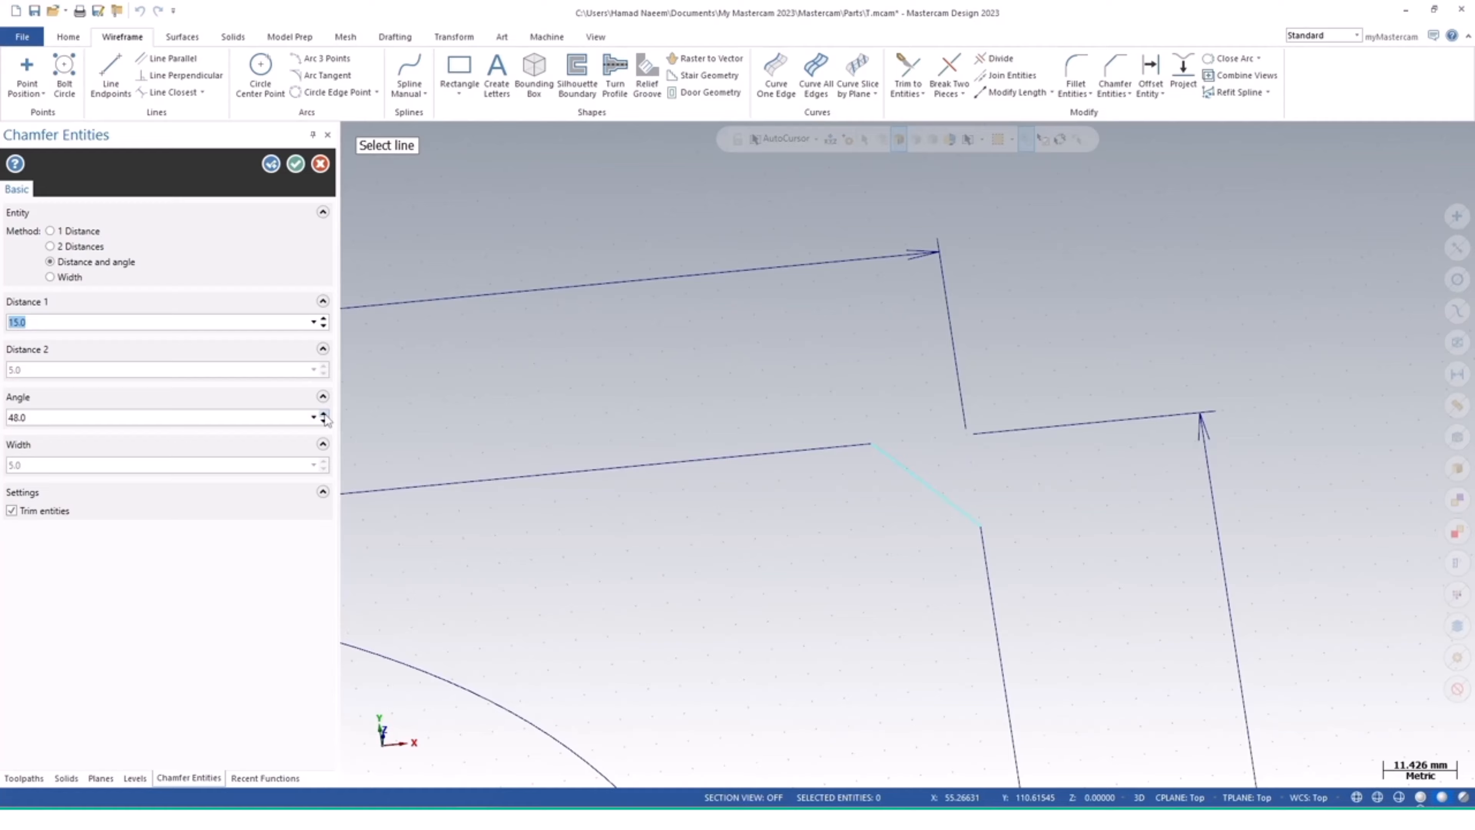
left_click(324, 413)
left_click(324, 413)
left_click(323, 413)
left_click(323, 413)
left_click(324, 413)
left_click(323, 413)
left_click(324, 413)
left_click(323, 413)
left_click(324, 413)
left_click(323, 413)
left_click(323, 413)
left_click(324, 413)
left_click(324, 413)
left_click(323, 413)
left_click(323, 413)
left_click(324, 413)
left_click(324, 413)
left_click(324, 413)
left_click(323, 421)
left_click(324, 421)
left_click(323, 421)
left_click(324, 421)
left_click(323, 421)
left_click(324, 421)
left_click(324, 421)
left_click(323, 421)
left_click(323, 420)
Change the chamfer to the one-distance method, set the distance to 35 mm and create it
left_click(50, 231)
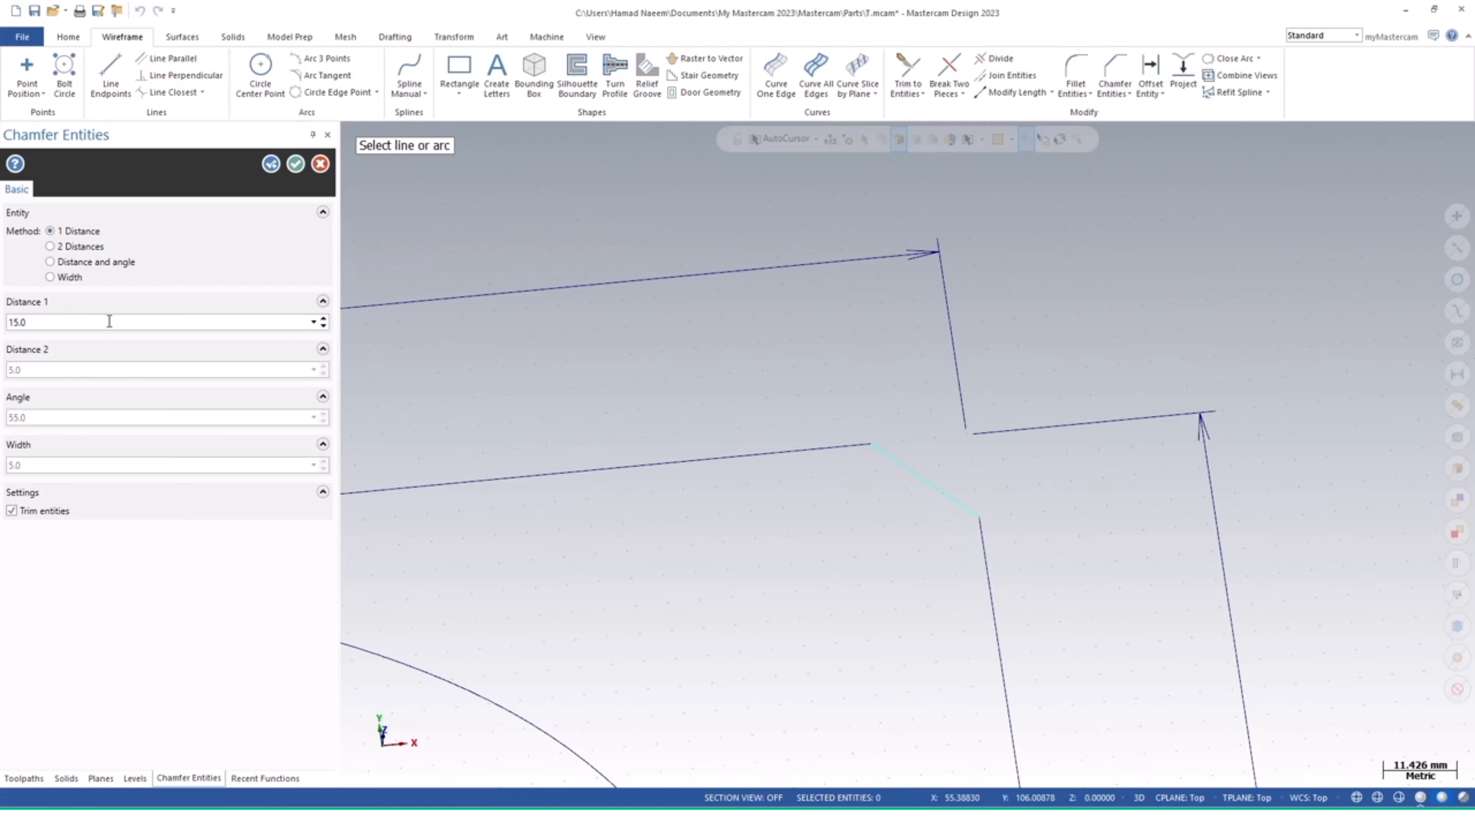
left_click_drag(109, 323, 4, 329)
left_click(326, 319)
left_click(325, 319)
left_click(326, 318)
left_click(296, 164)
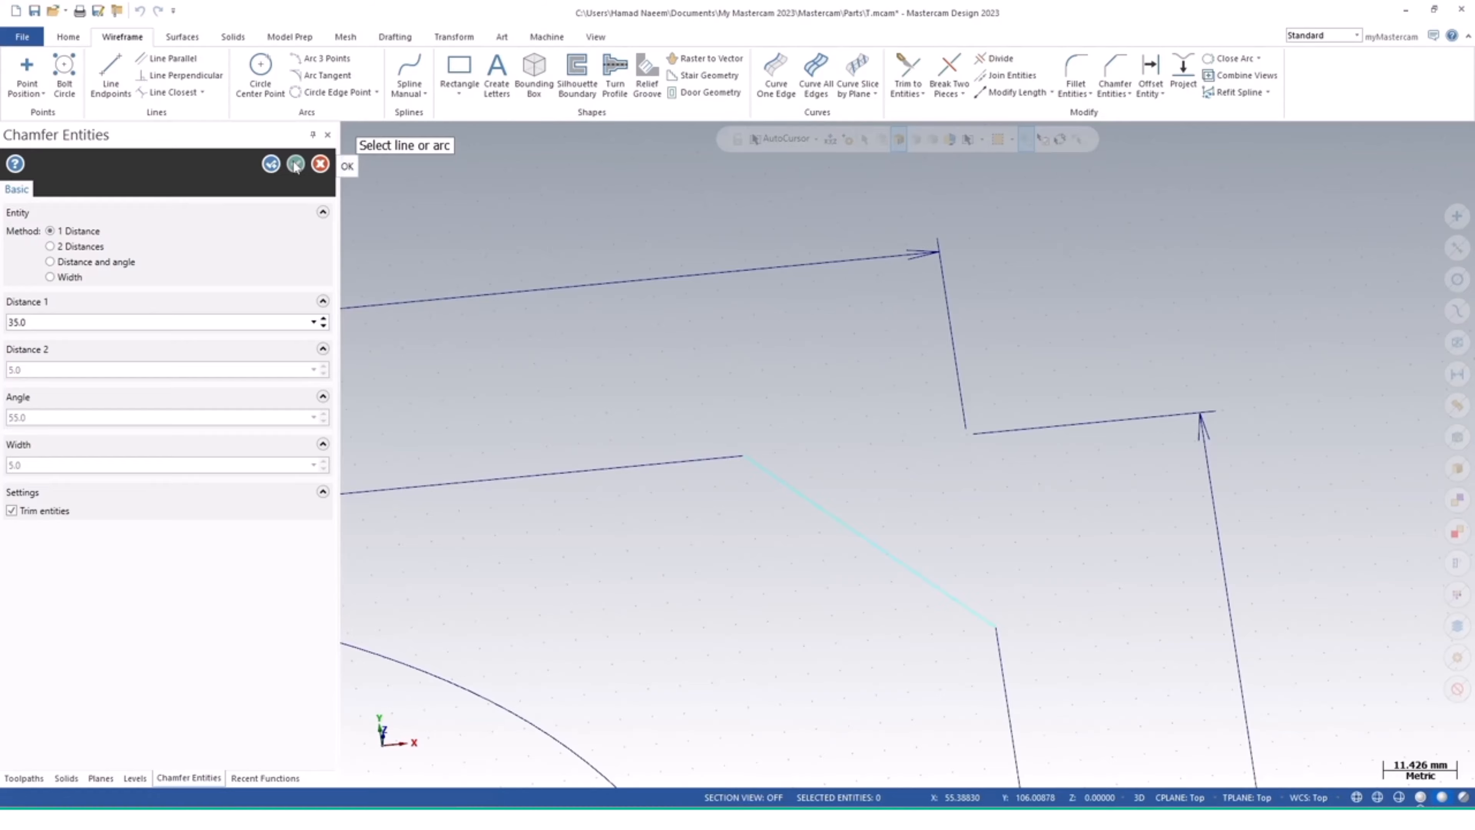
Chamfer the rectangle's remaining sharp corner at negative X and negative Y with a single 35 mm distance
scroll(732, 487, "down", 2)
scroll(733, 487, "down", 6)
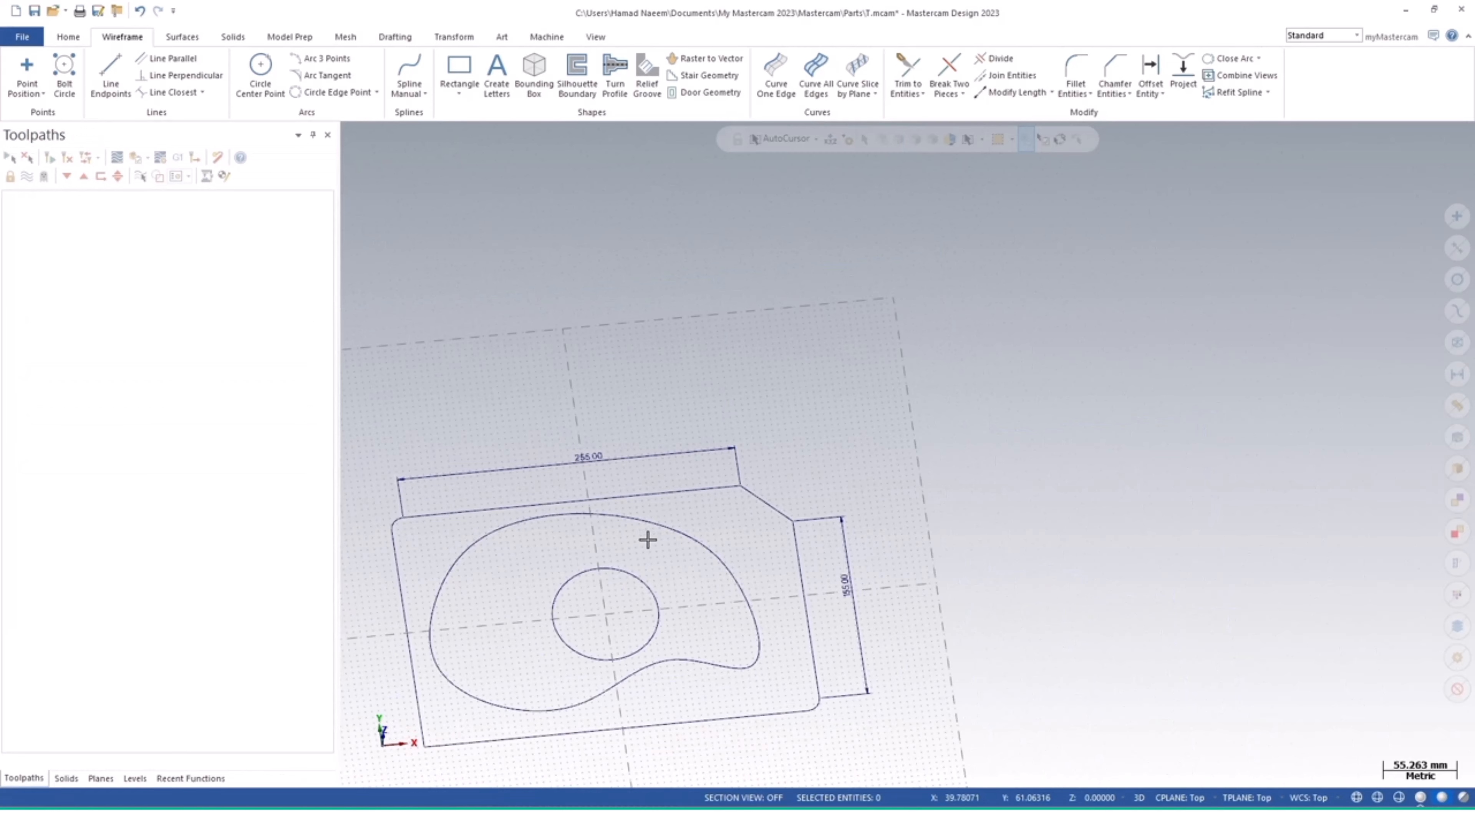
scroll(570, 459, "up", 4)
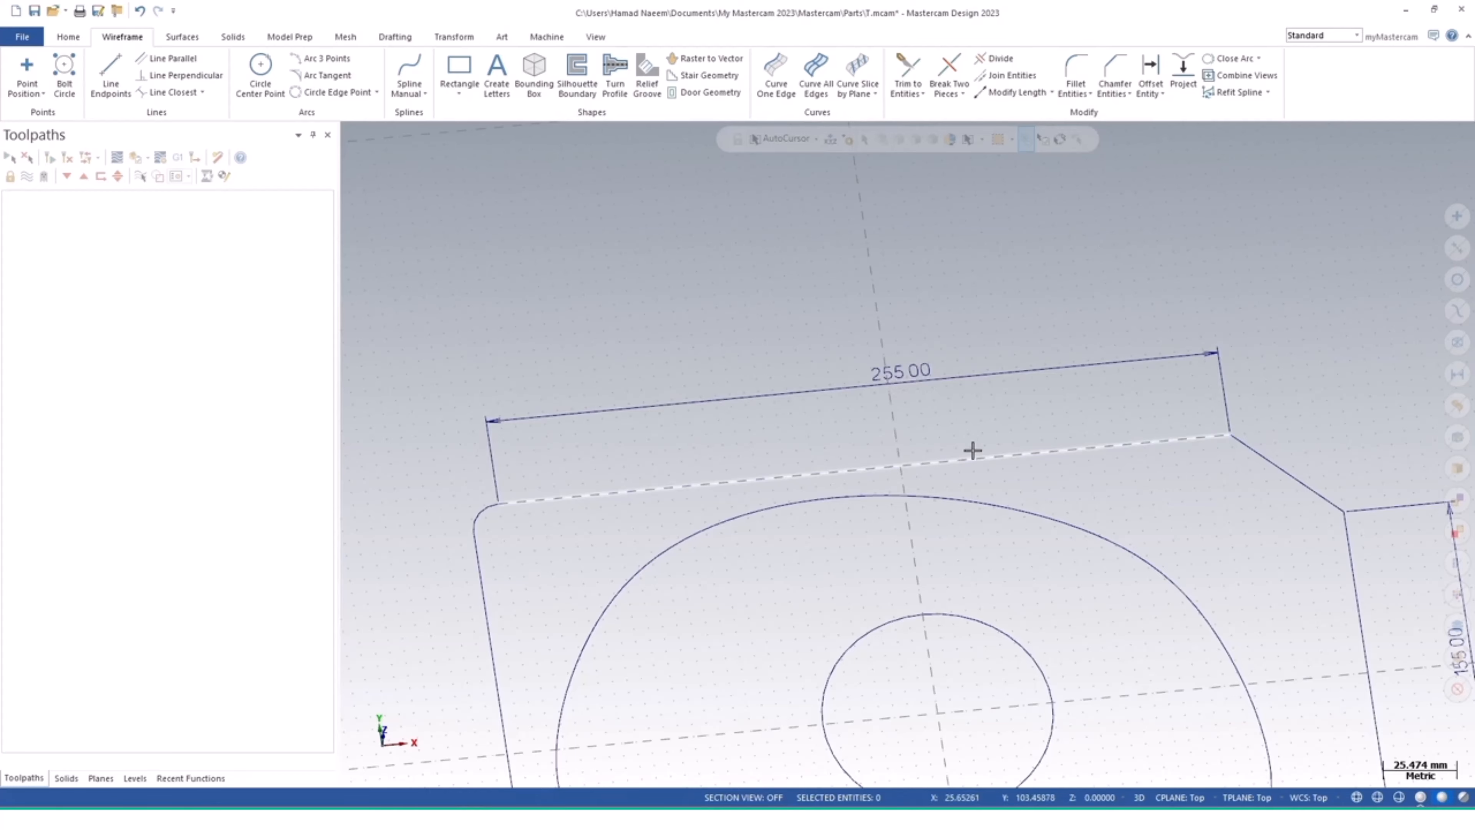
scroll(972, 454, "down", 4)
middle_click_drag(982, 511, 922, 430, "shift")
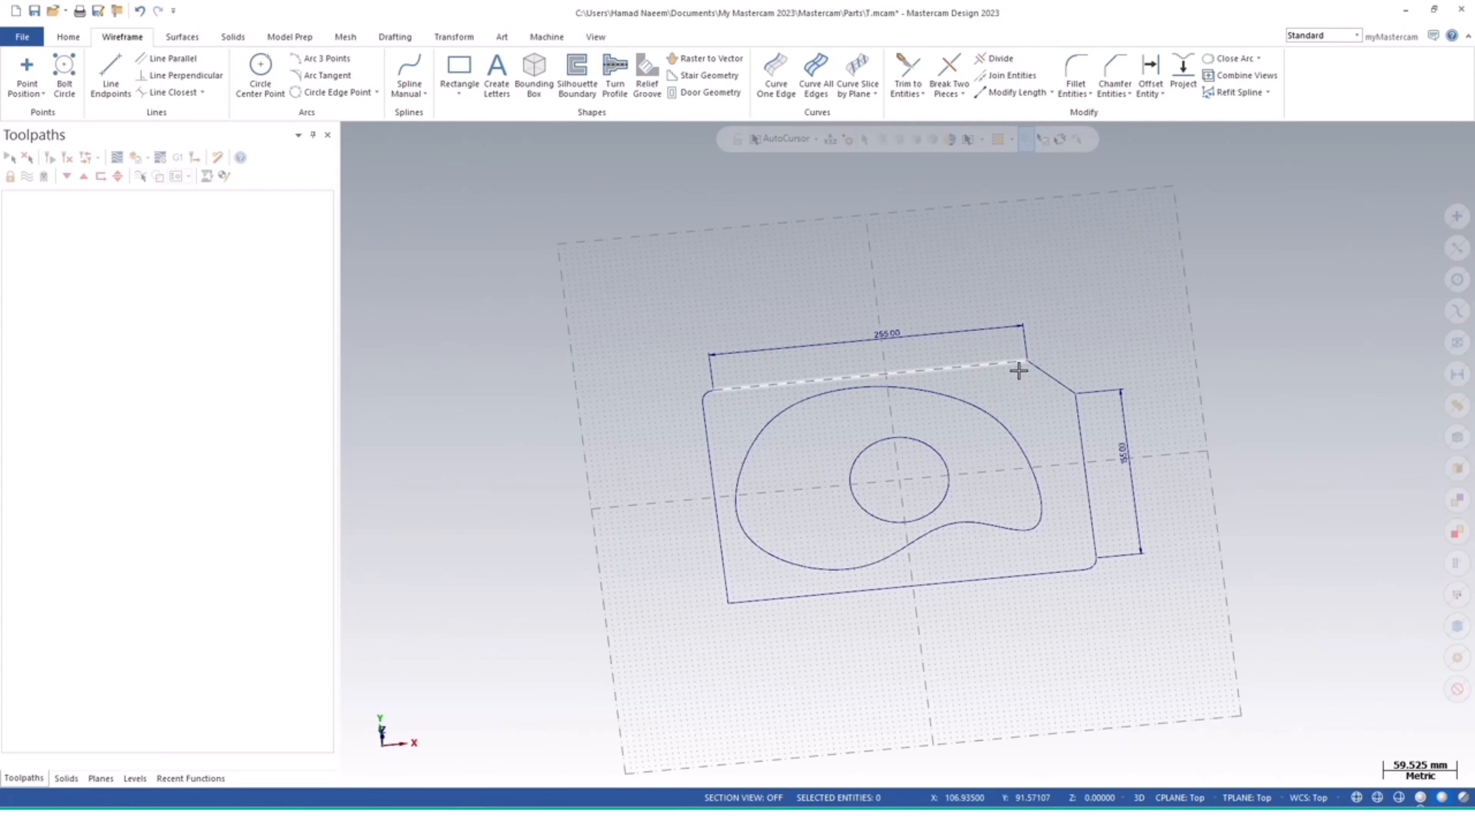
left_click(1116, 82)
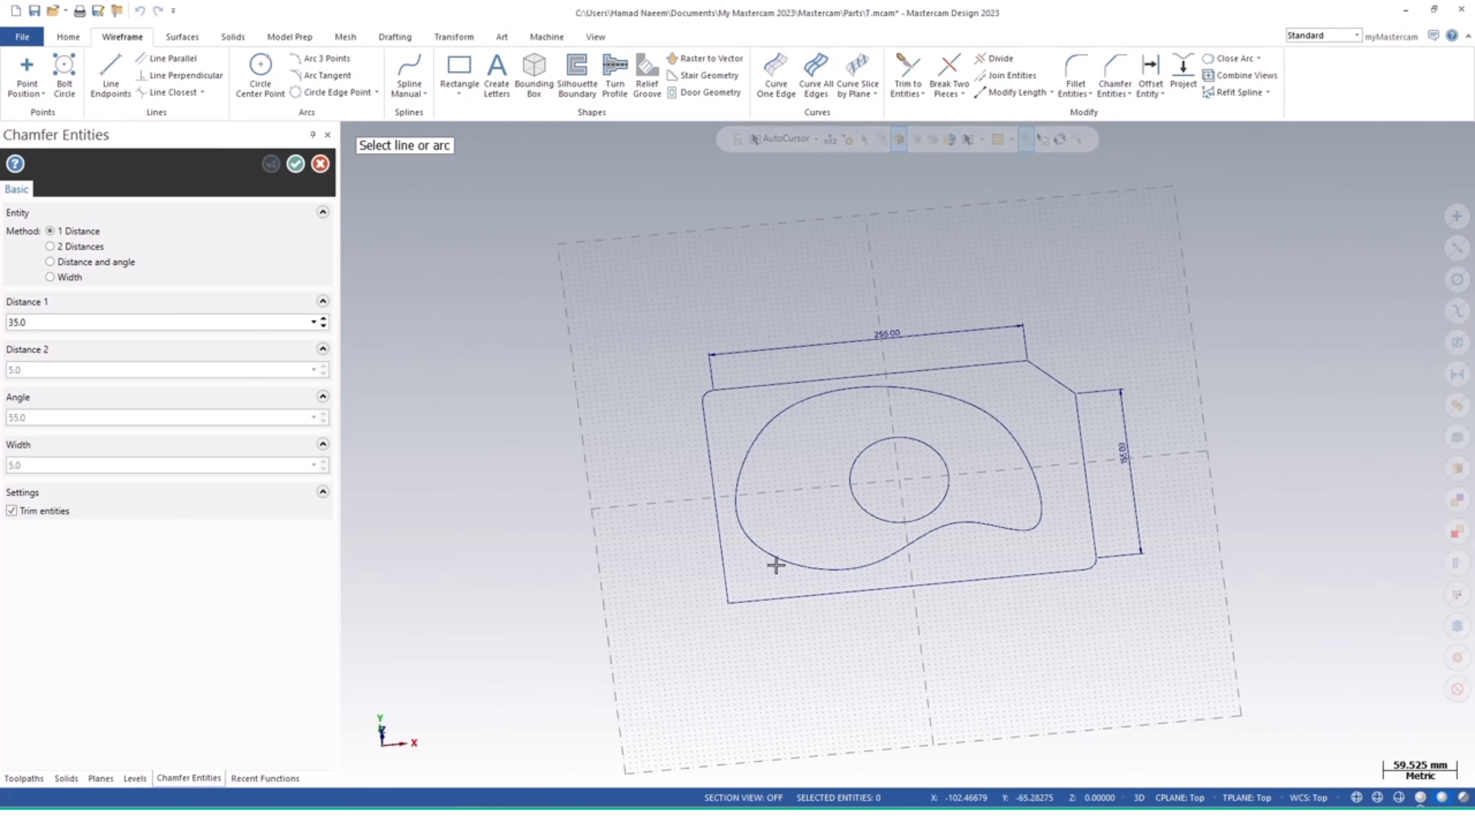
left_click(748, 585)
left_click(760, 596)
scroll(744, 584, "up", 2)
scroll(743, 584, "up", 3)
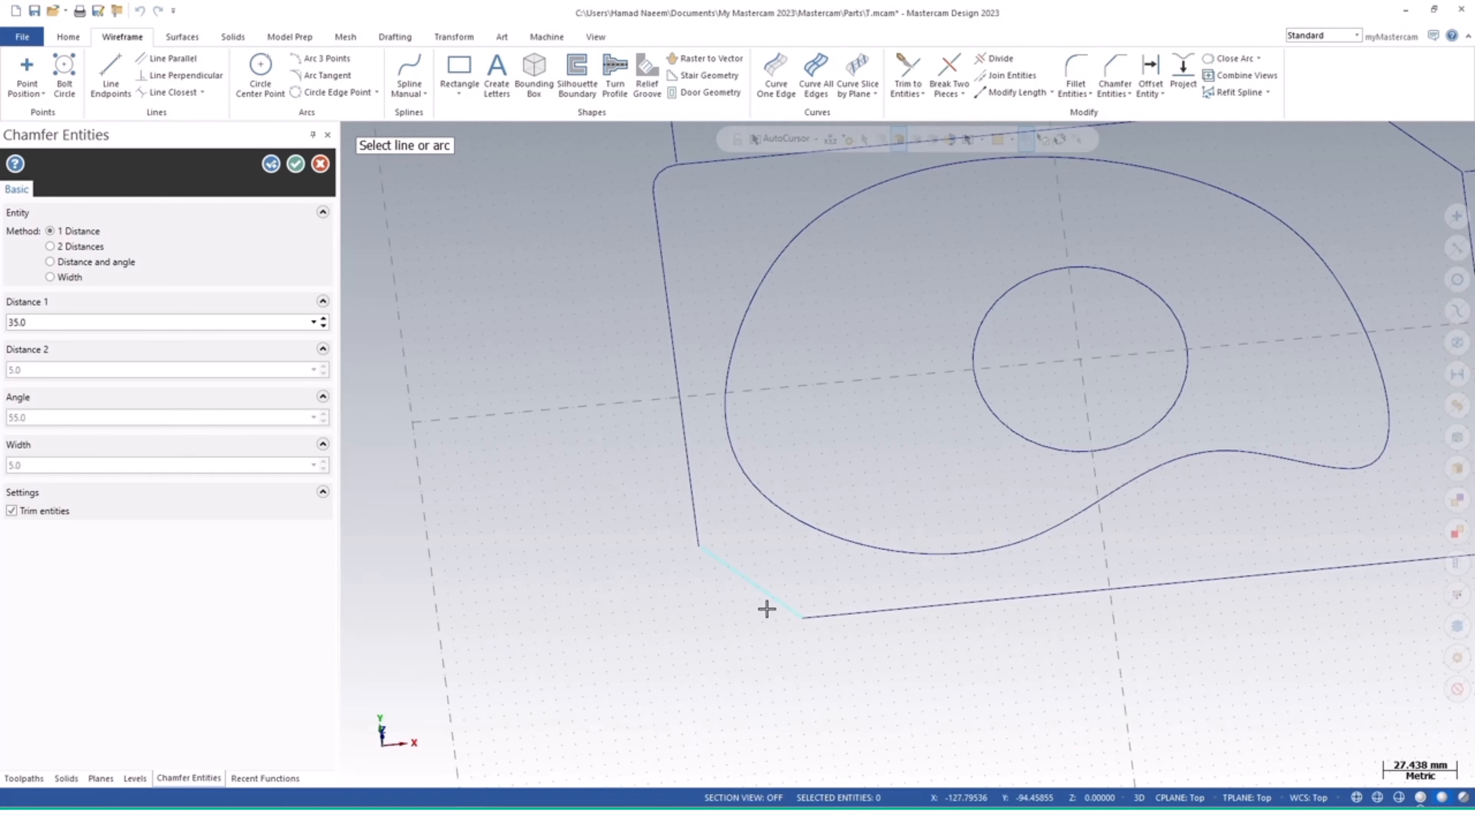
left_click(295, 166)
scroll(854, 481, "down", 7)
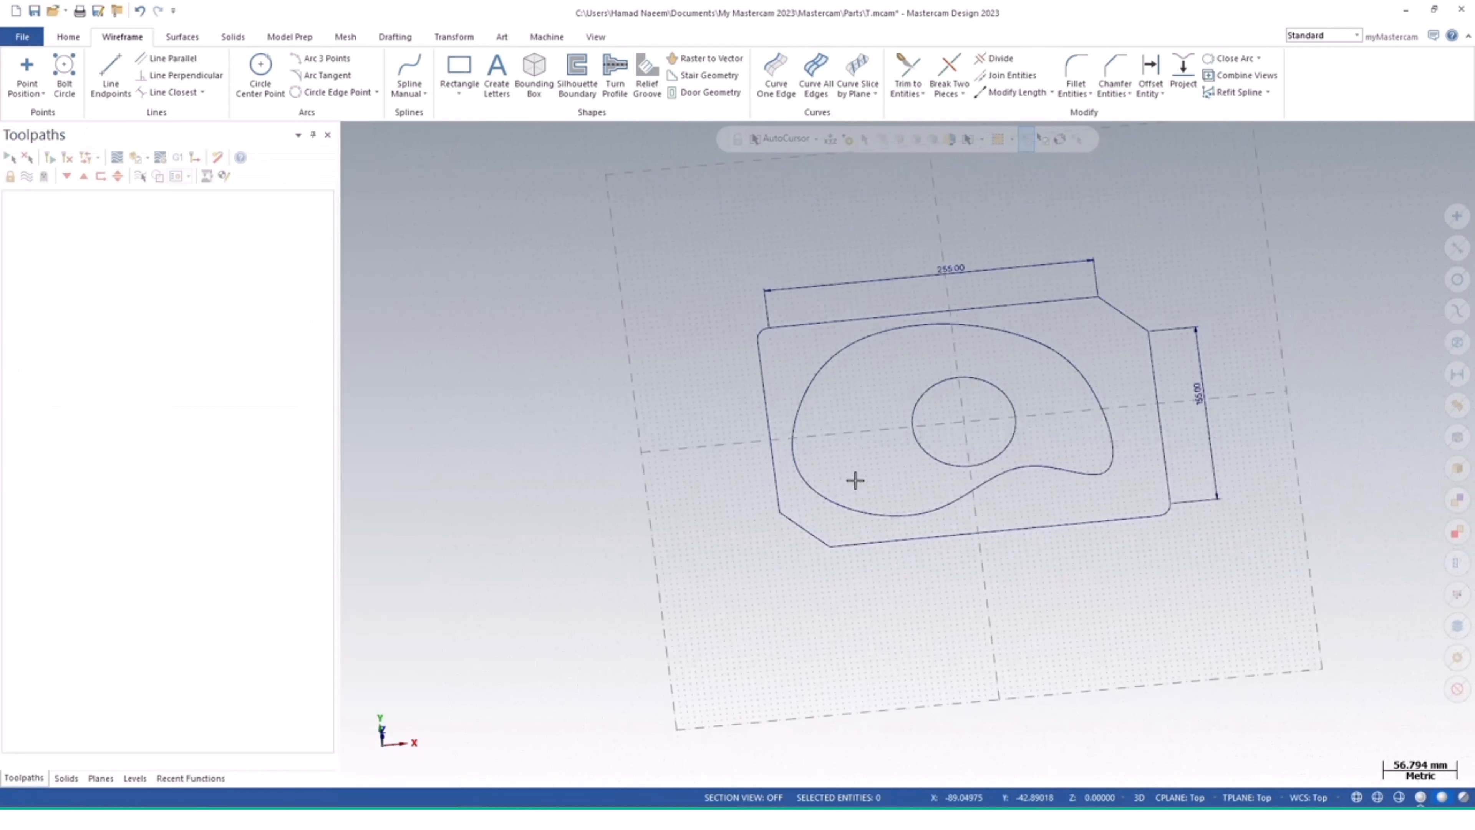
Add the default mill as the machine type for the part
mouse_move(892, 567)
middle_mouse_down()
mouse_move(854, 487)
mouse_move(866, 613)
mouse_move(797, 587)
mouse_move(912, 537)
mouse_move(895, 586)
mouse_move(876, 528)
mouse_move(904, 569)
middle_mouse_up()
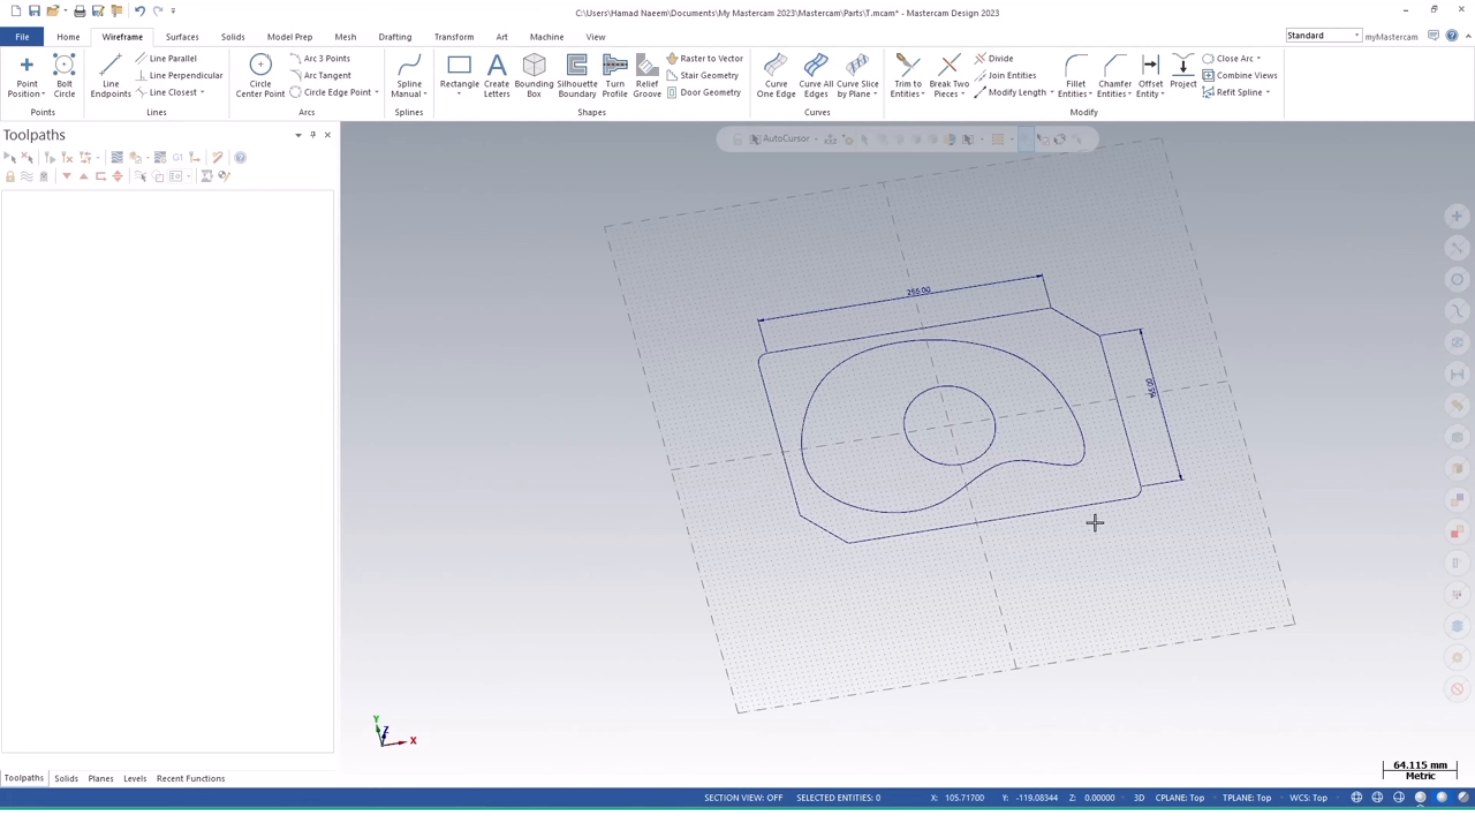
left_click(547, 37)
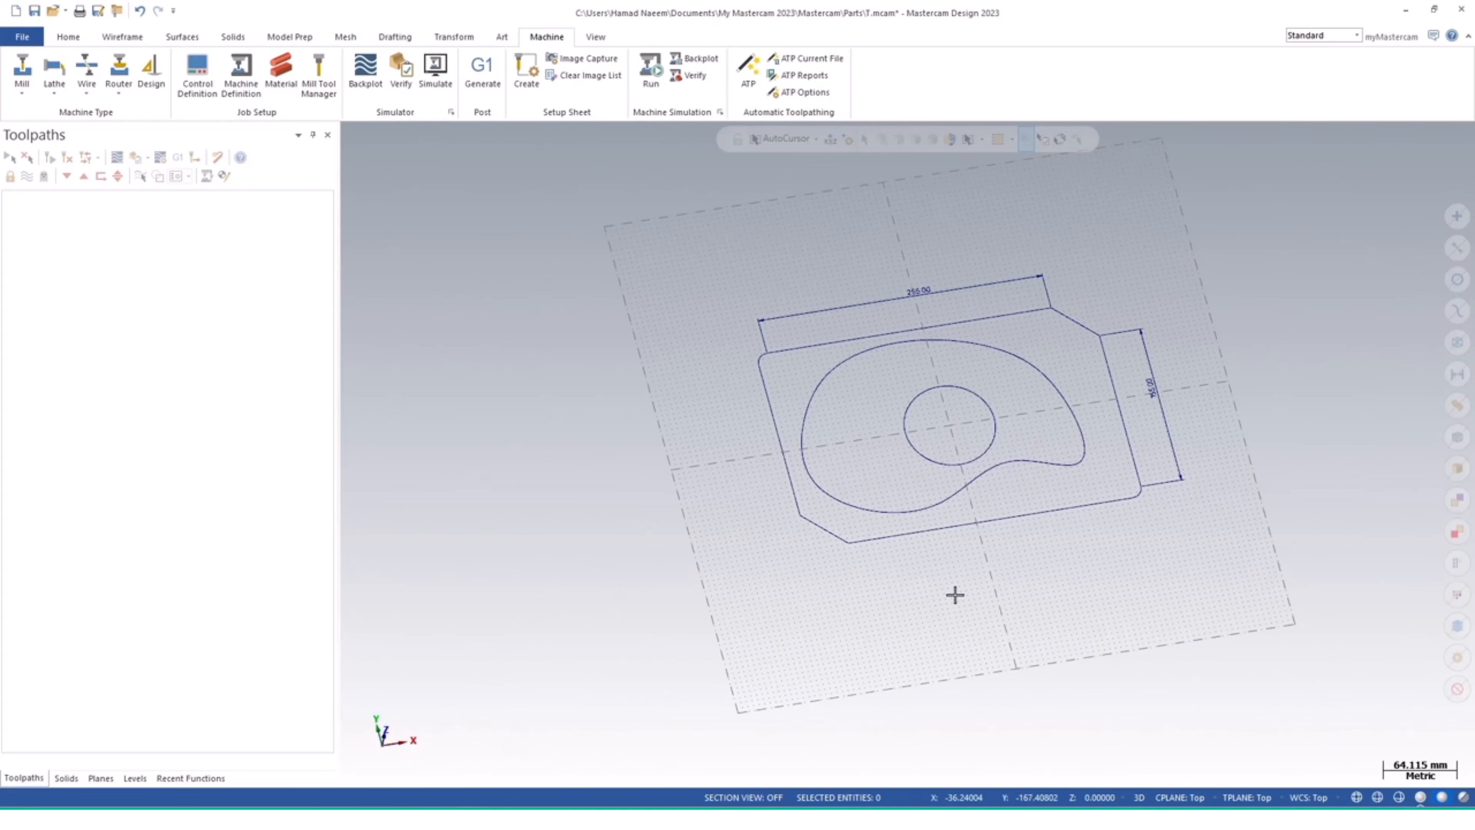
middle_click_drag(955, 593, 1037, 682)
middle_click_drag(973, 586, 890, 564)
left_click(949, 438)
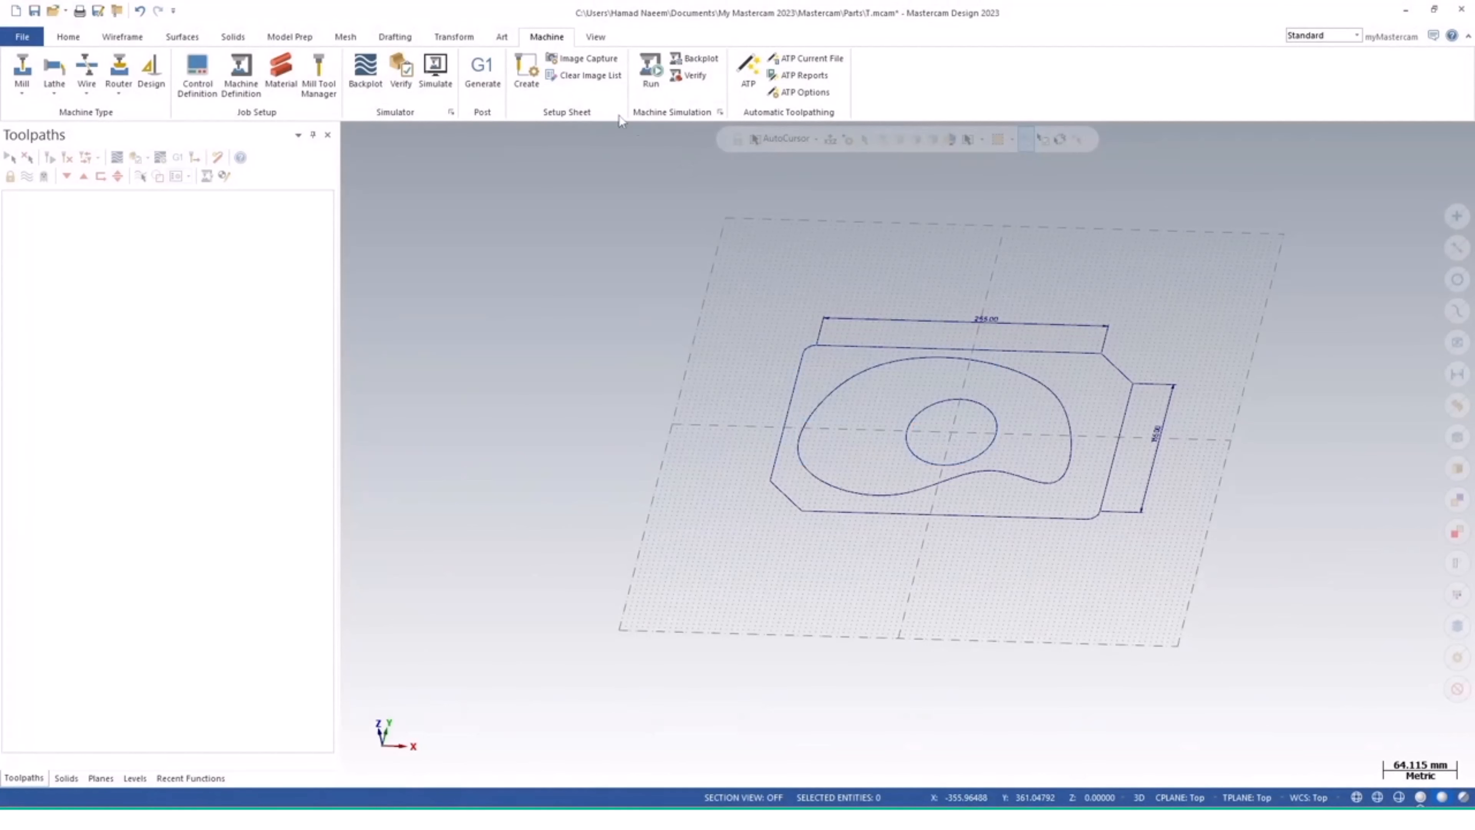
left_click(23, 75)
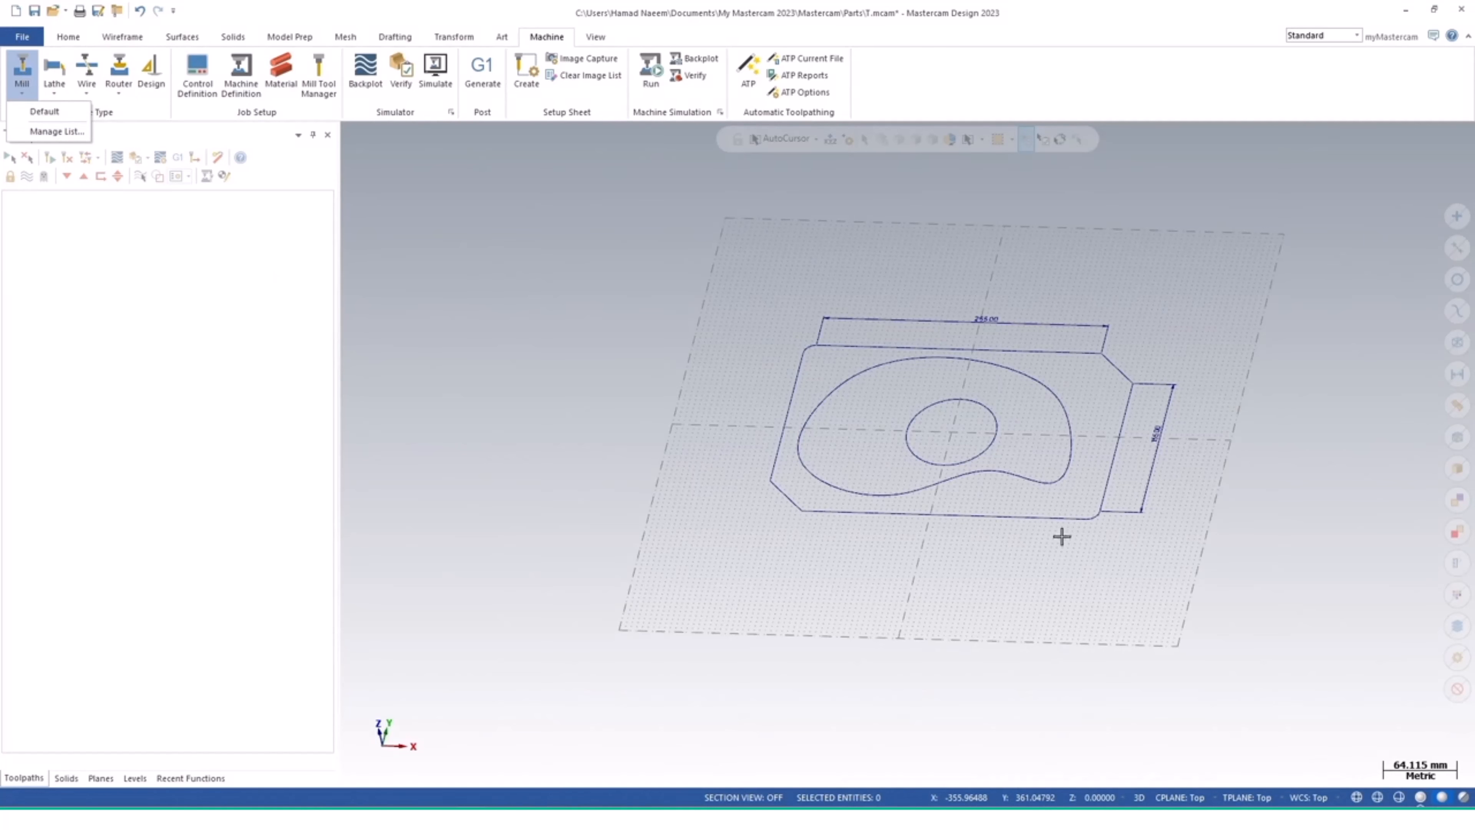
left_click(33, 114)
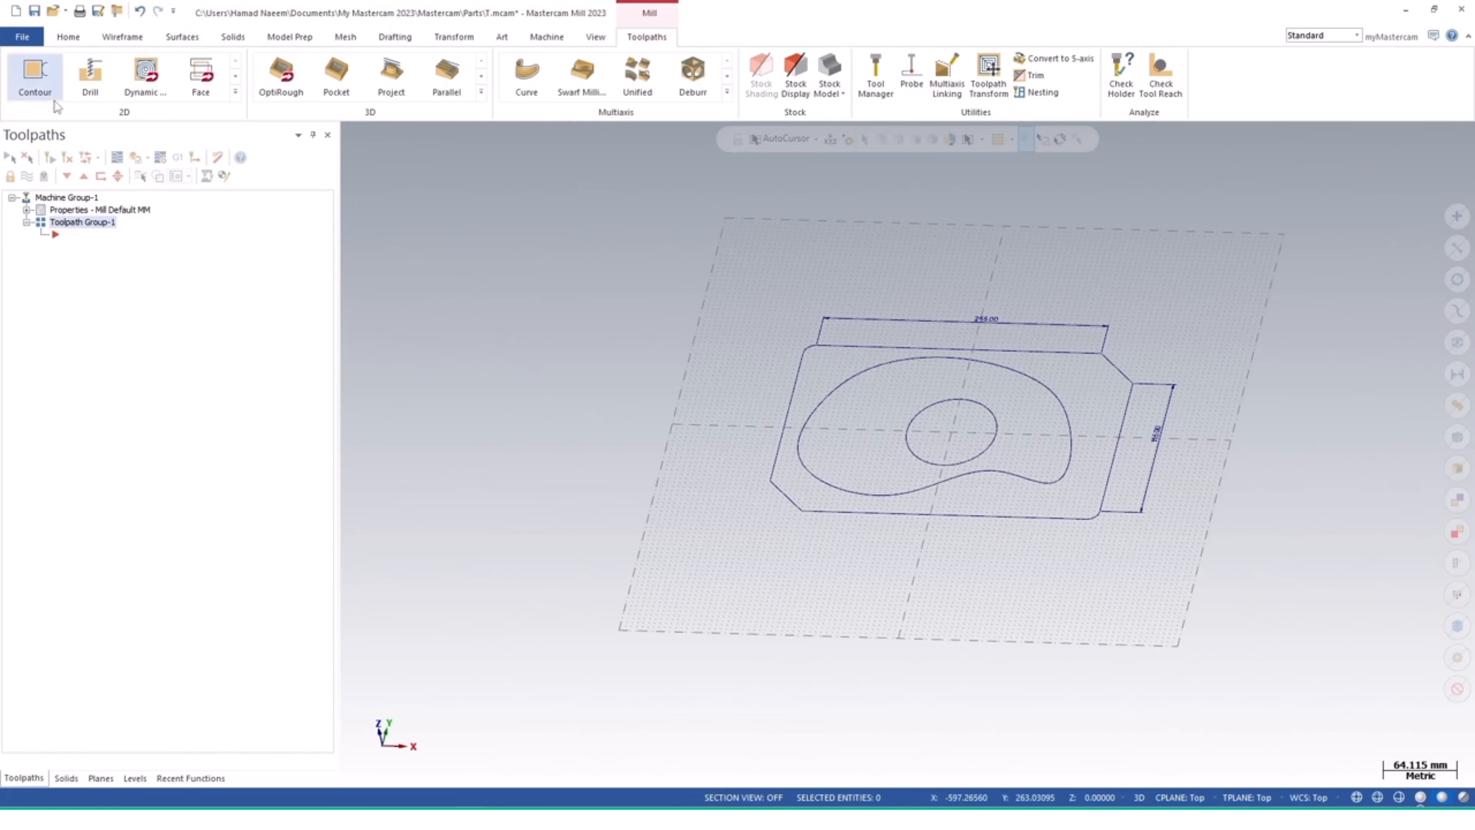
left_click(235, 91)
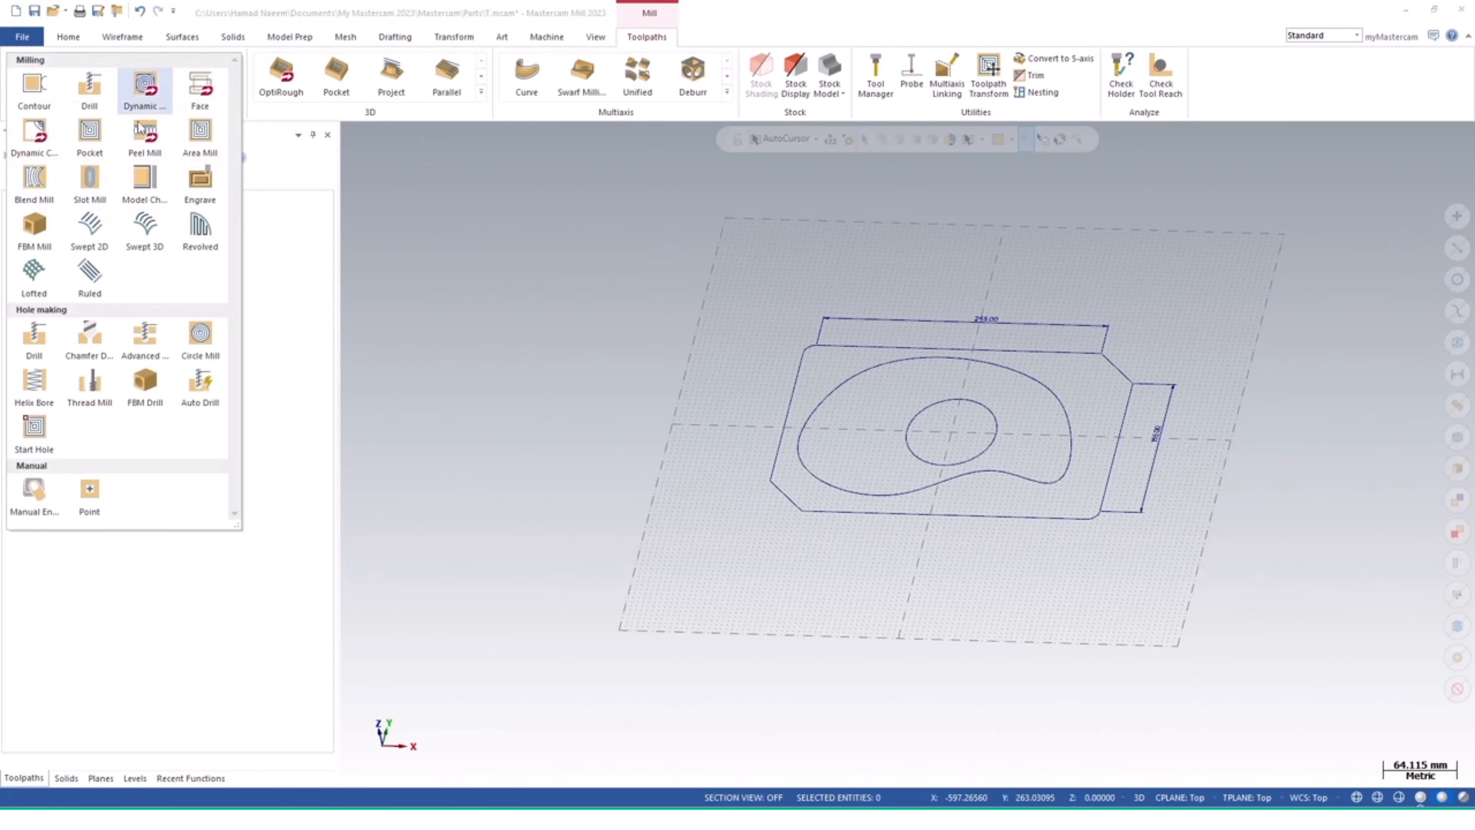
left_click(278, 157)
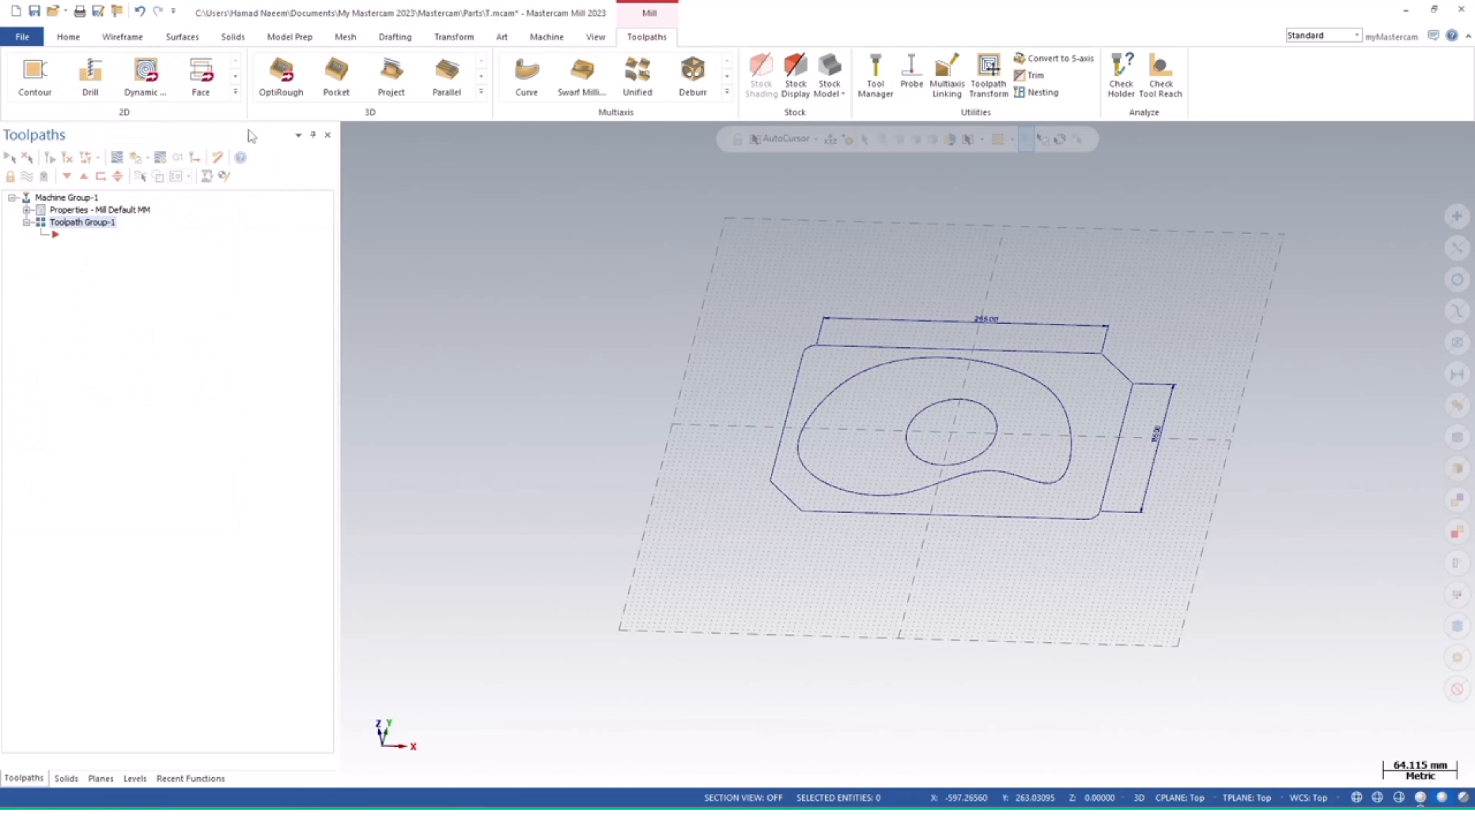
left_click(235, 93)
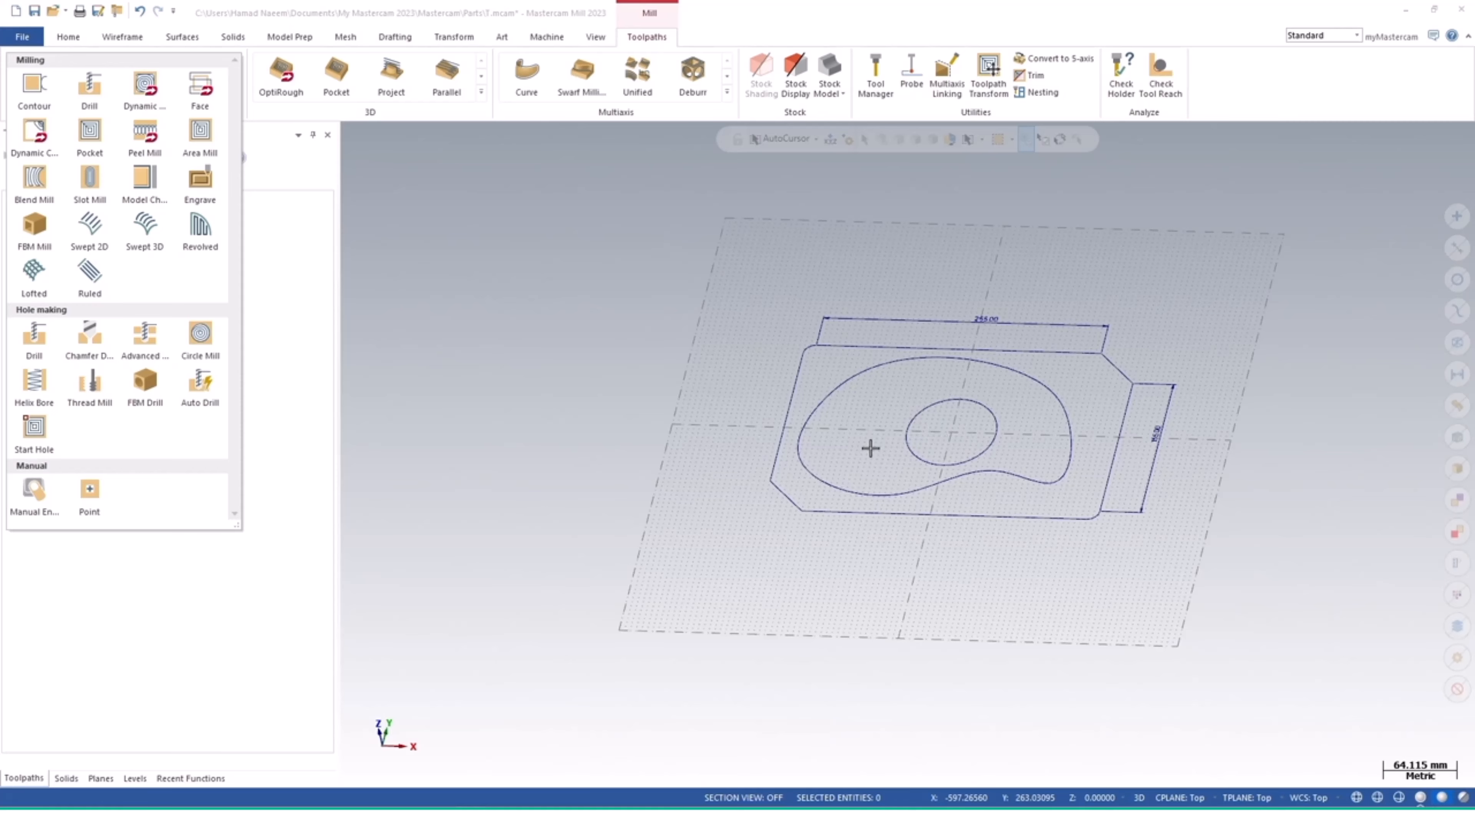
left_click(95, 140)
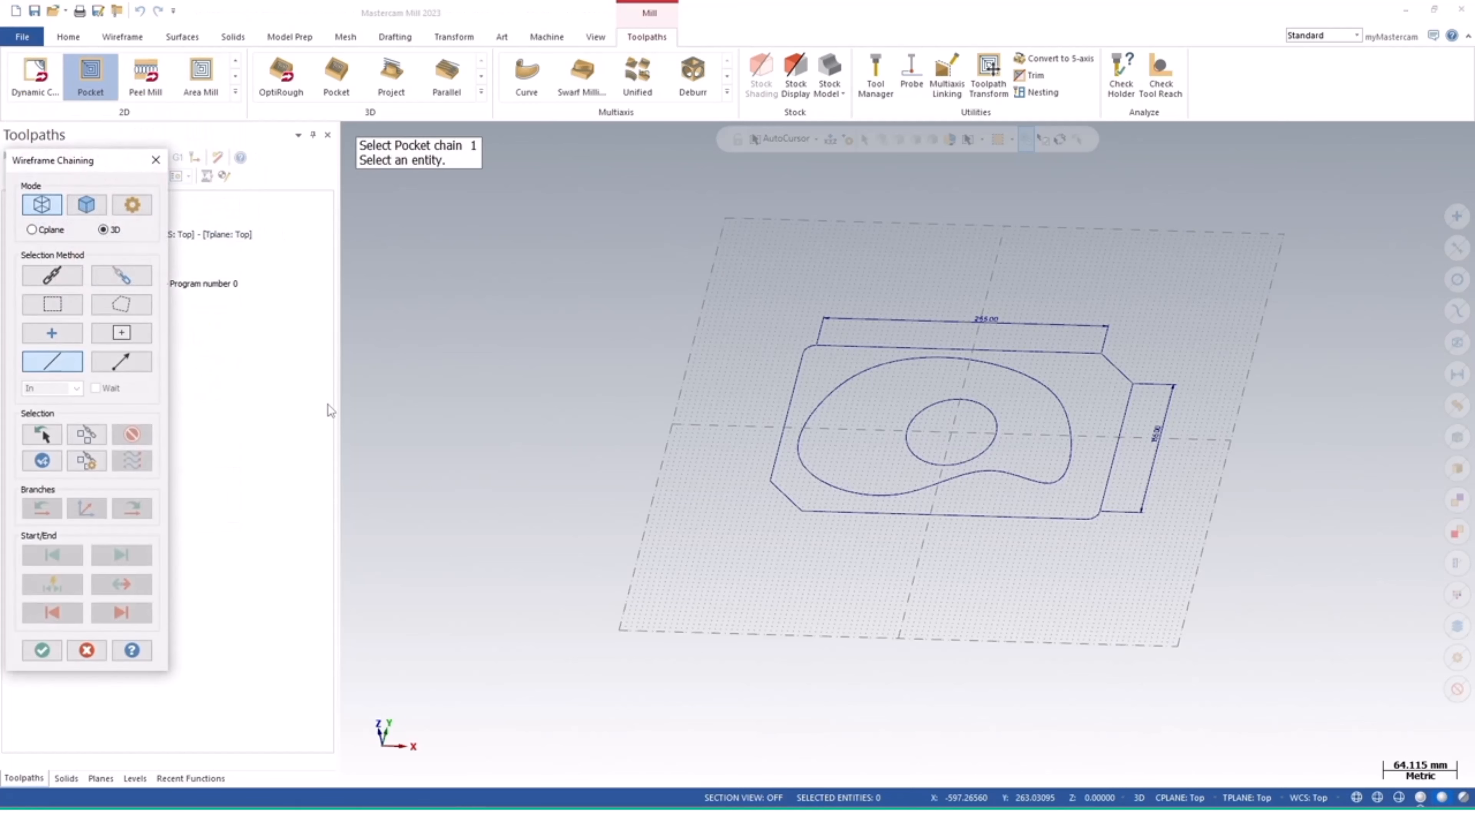
left_click_drag(71, 166, 528, 177)
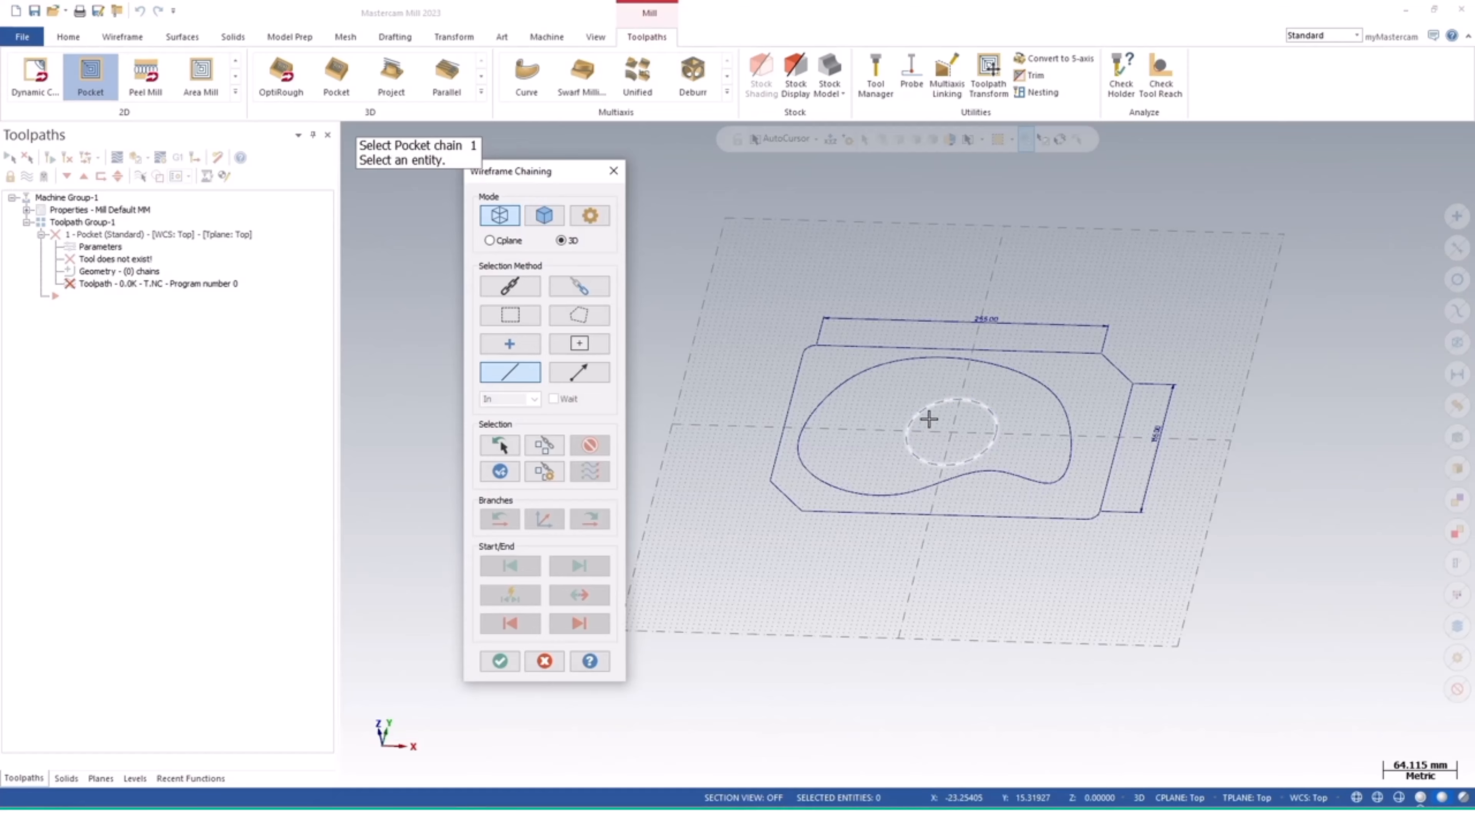
middle_click_drag(932, 392, 940, 410)
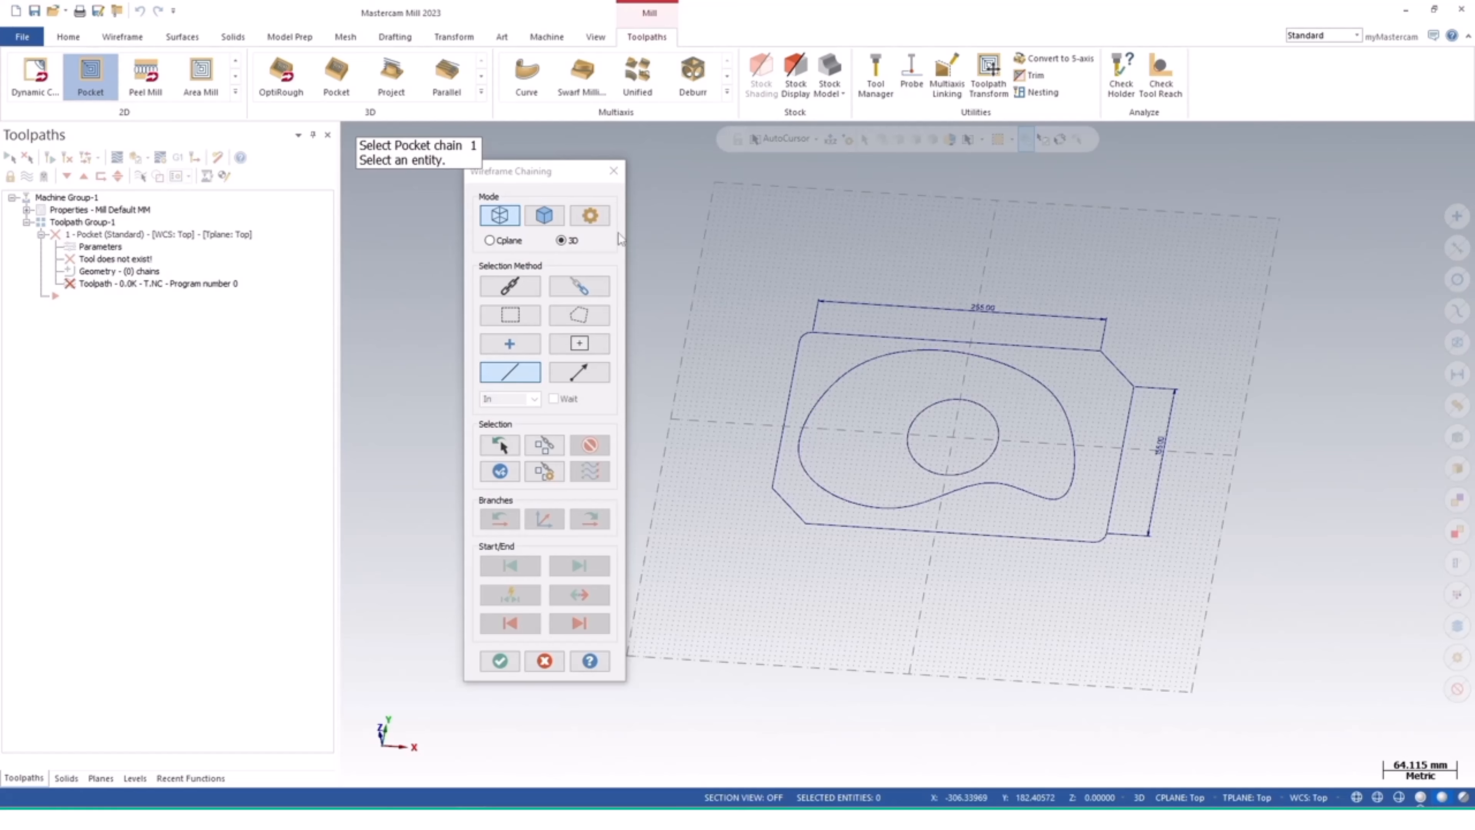
mouse_move(530, 178)
left_mouse_down()
mouse_move(549, 168)
mouse_move(512, 161)
left_mouse_up()
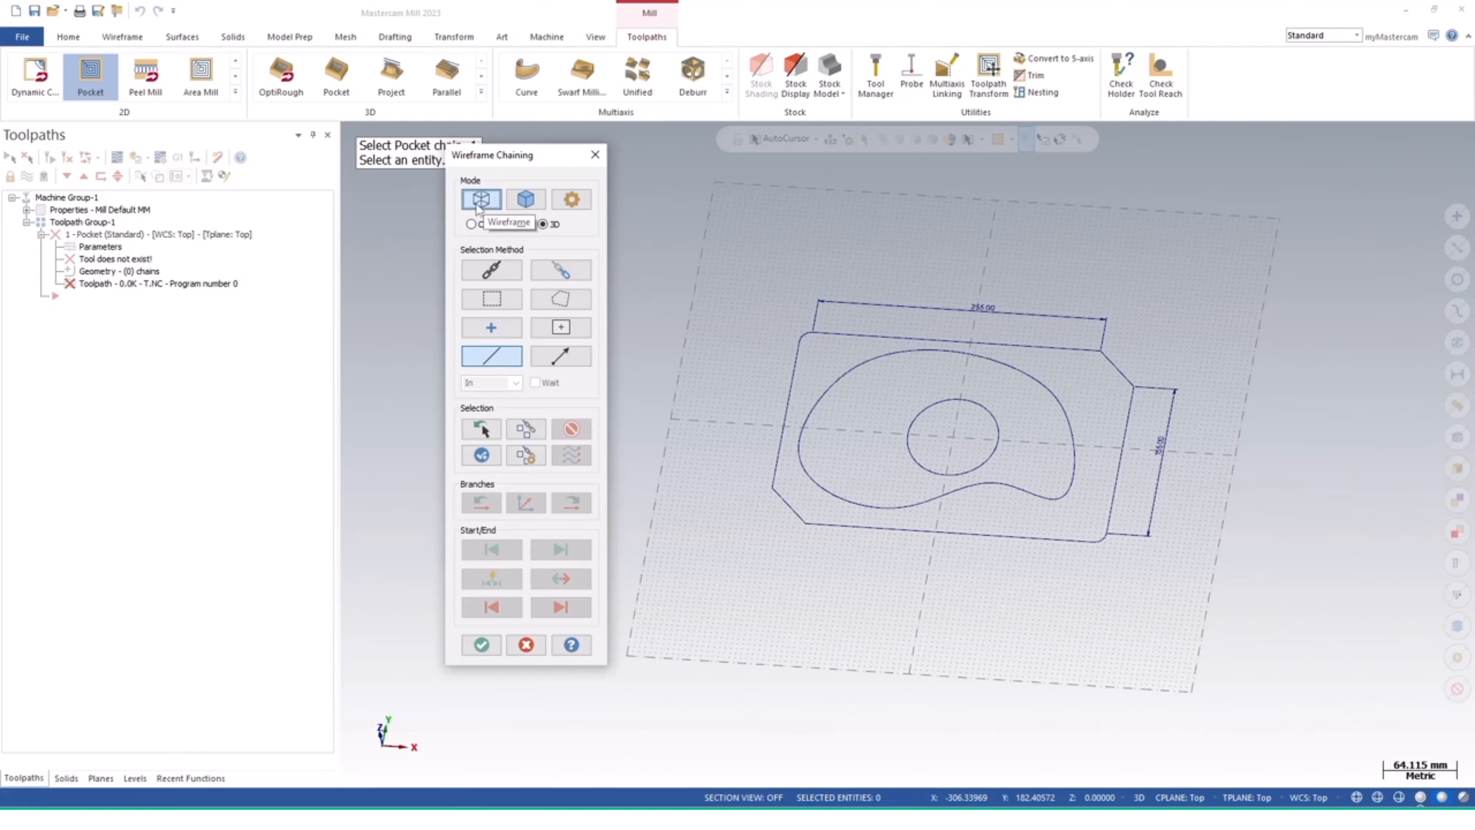
left_click(526, 201)
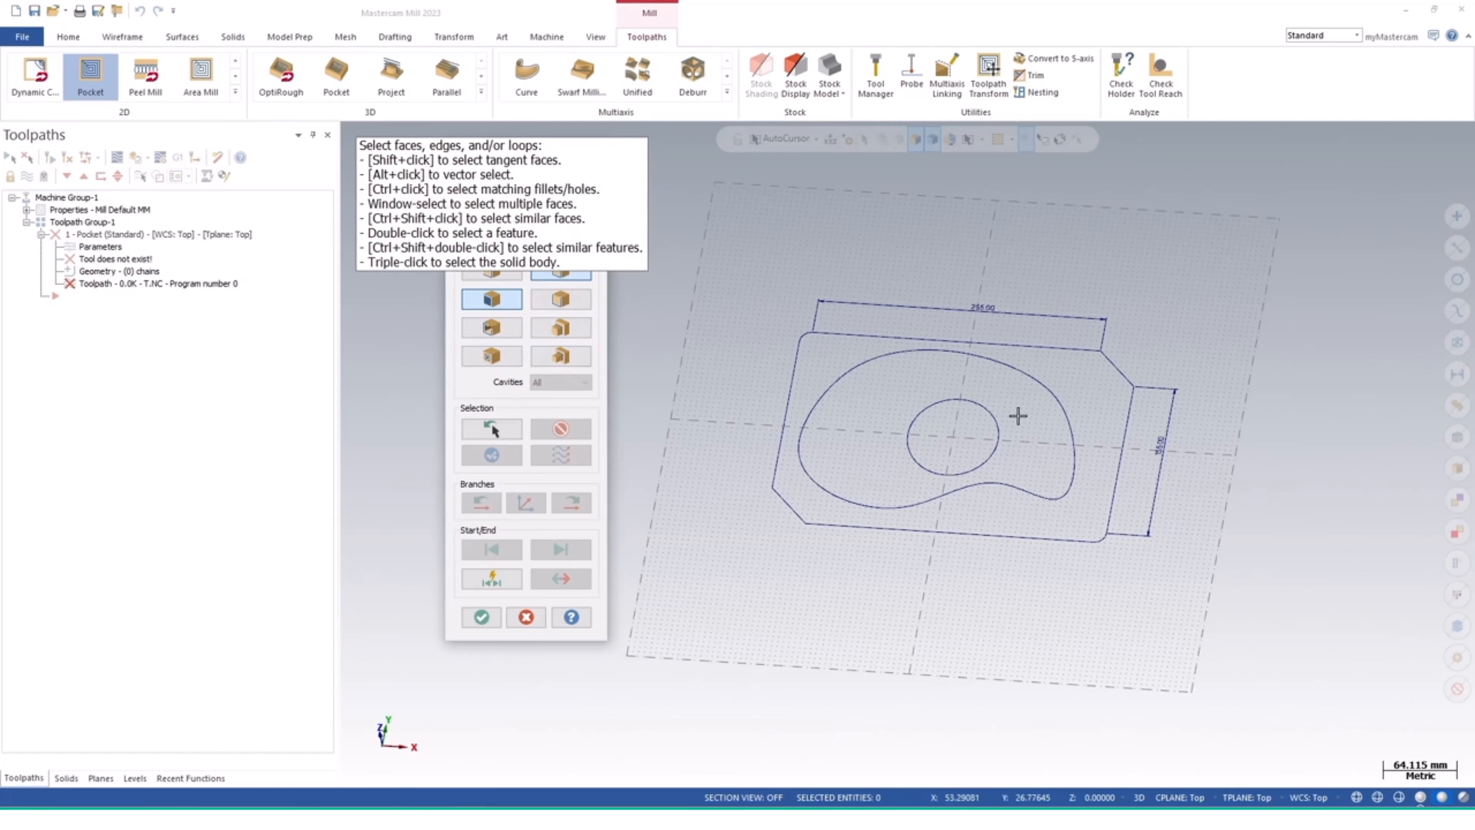
key("Escape")
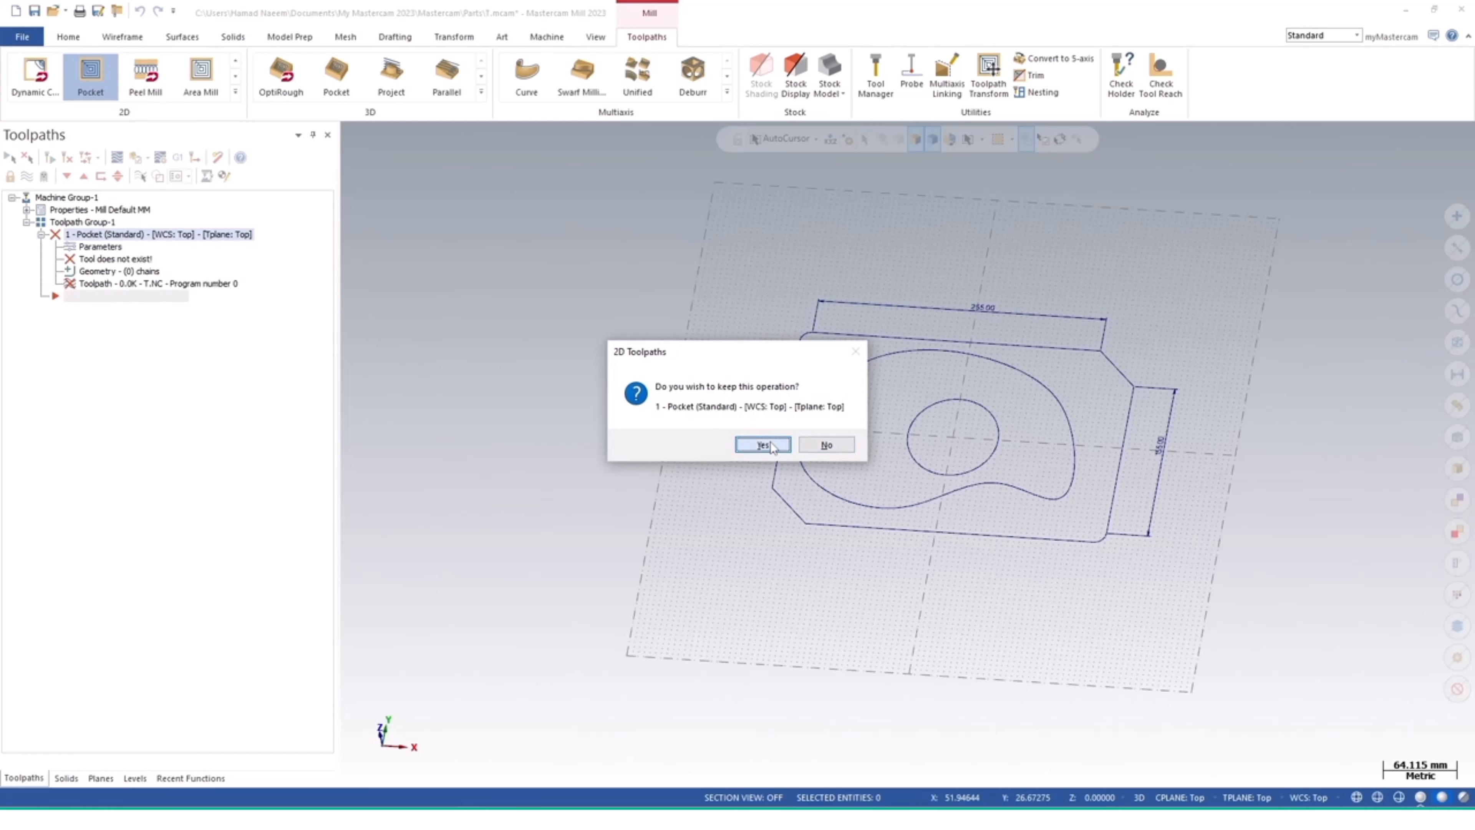
left_click(824, 443)
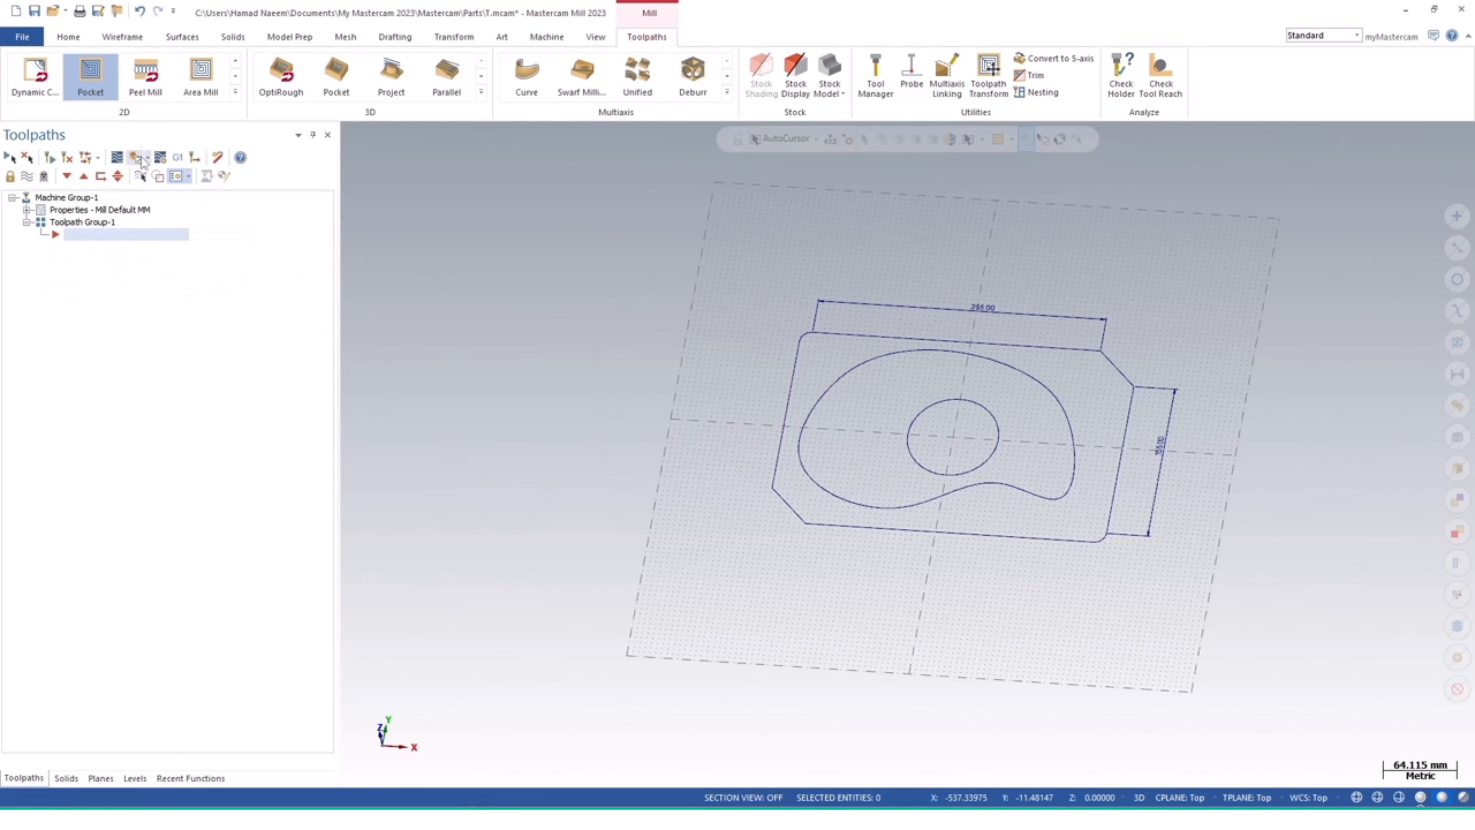
Start a 2D Pocket toolpath and try full Chain selection on the outer chamfered profile, clearing the selection again
left_click(96, 74)
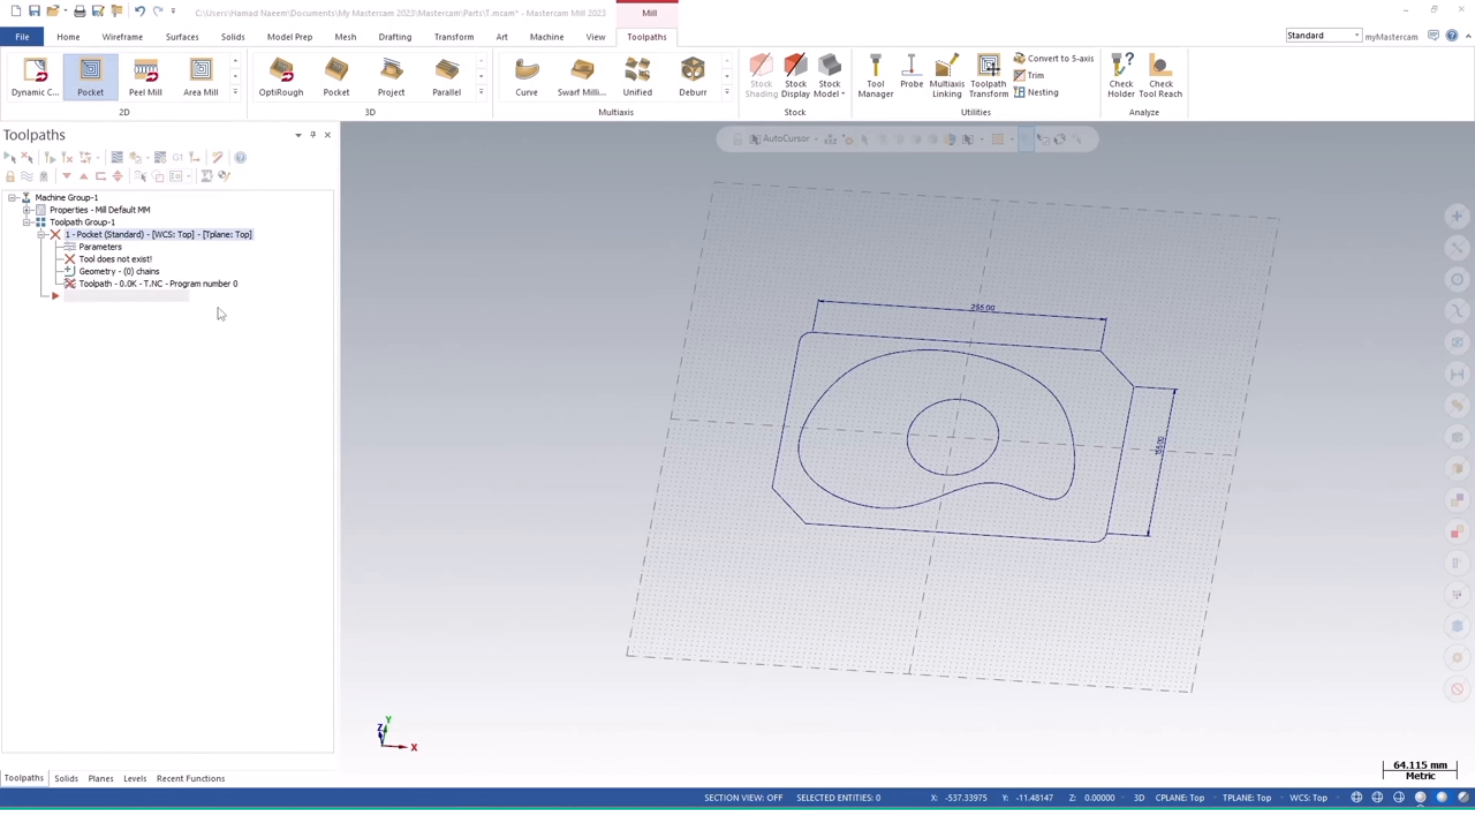
left_click_drag(511, 175, 593, 215)
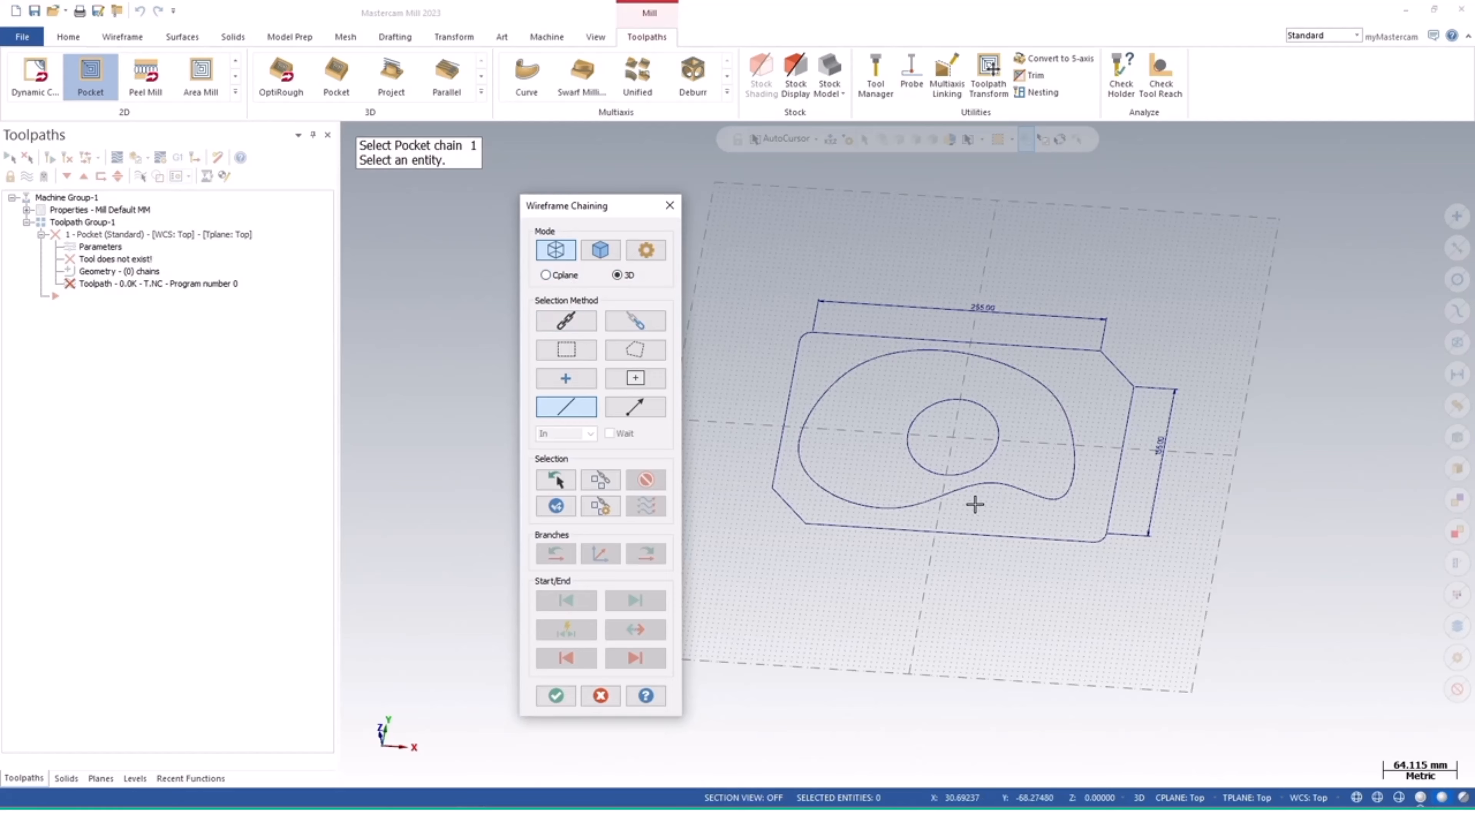
left_click(546, 276)
left_click(580, 321)
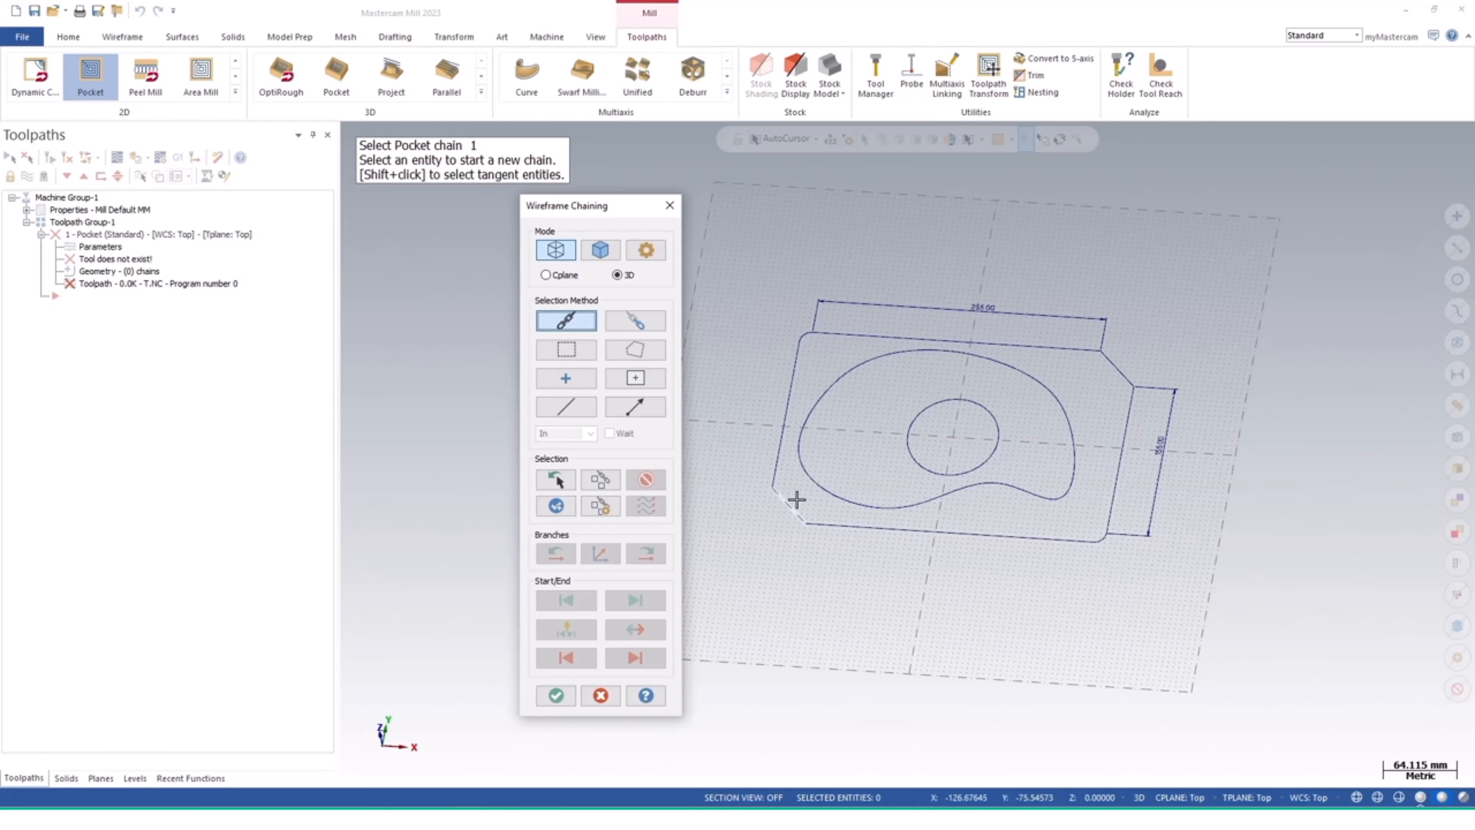
left_click(786, 419)
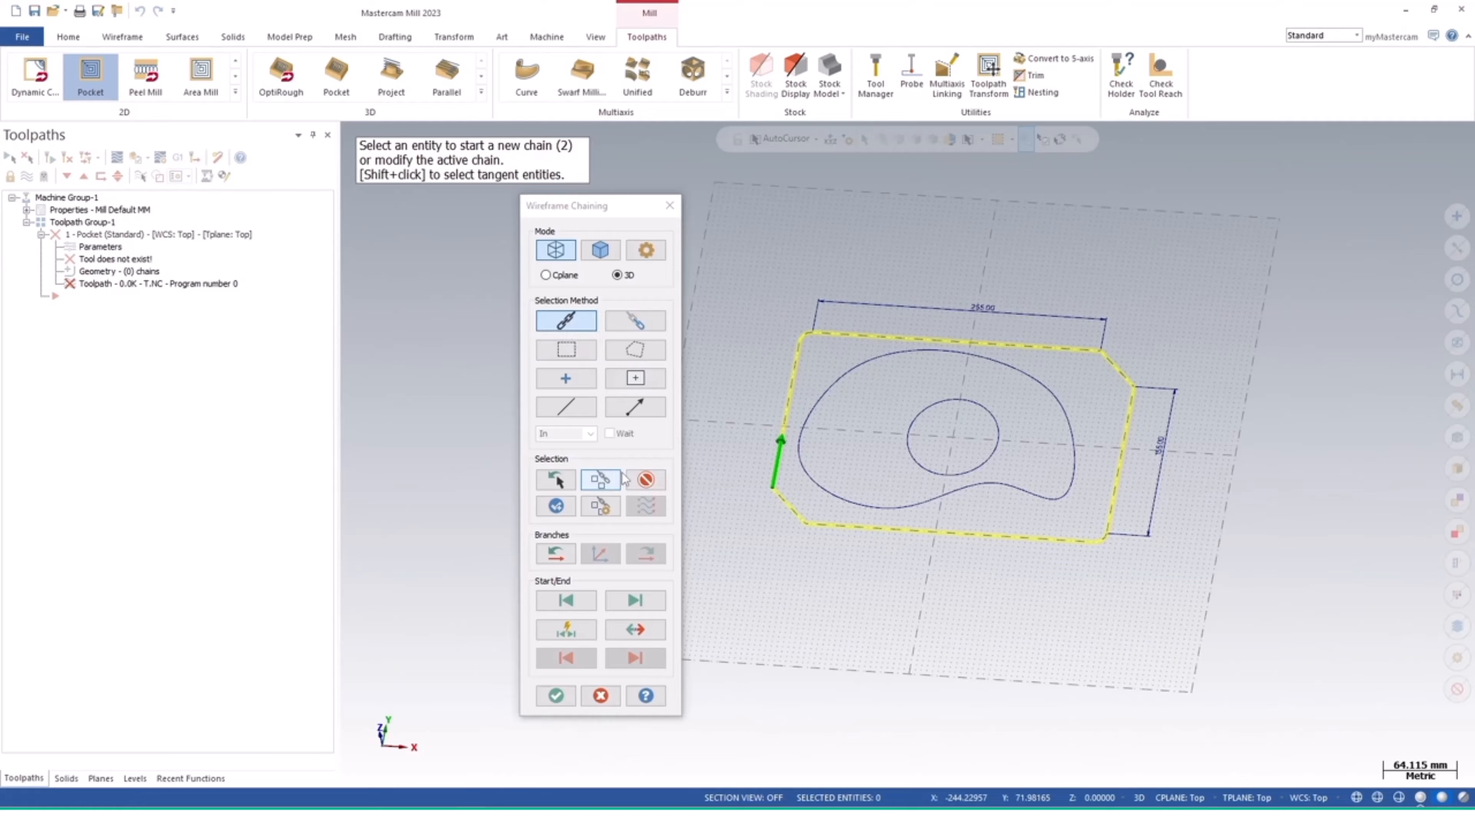
left_click(646, 479)
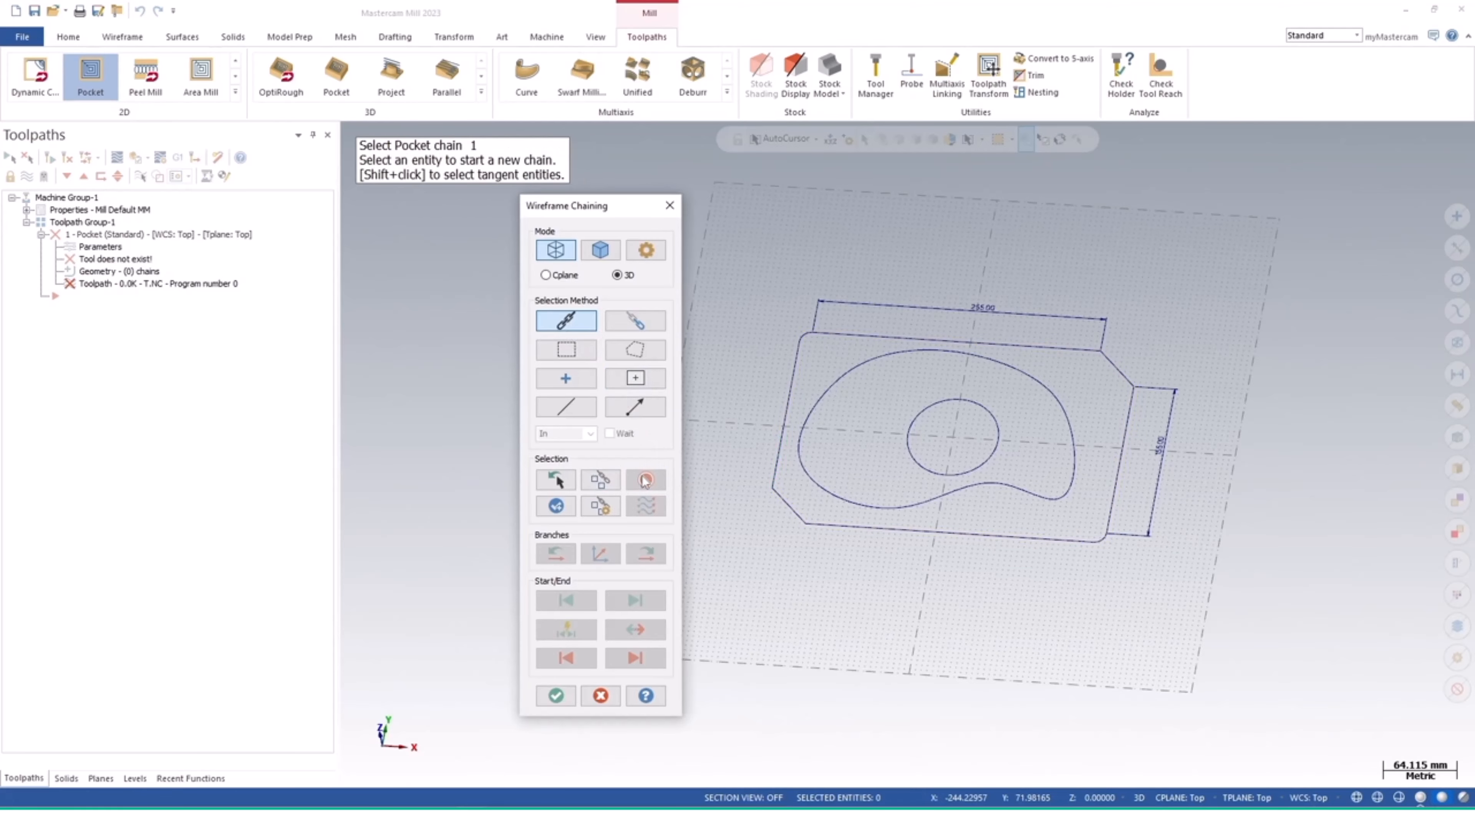
Try partial chaining on the outer profile, from the fillet along the negative-X edge and on through the chamfer and negative-Y edge, and clear the chains
left_click(635, 320)
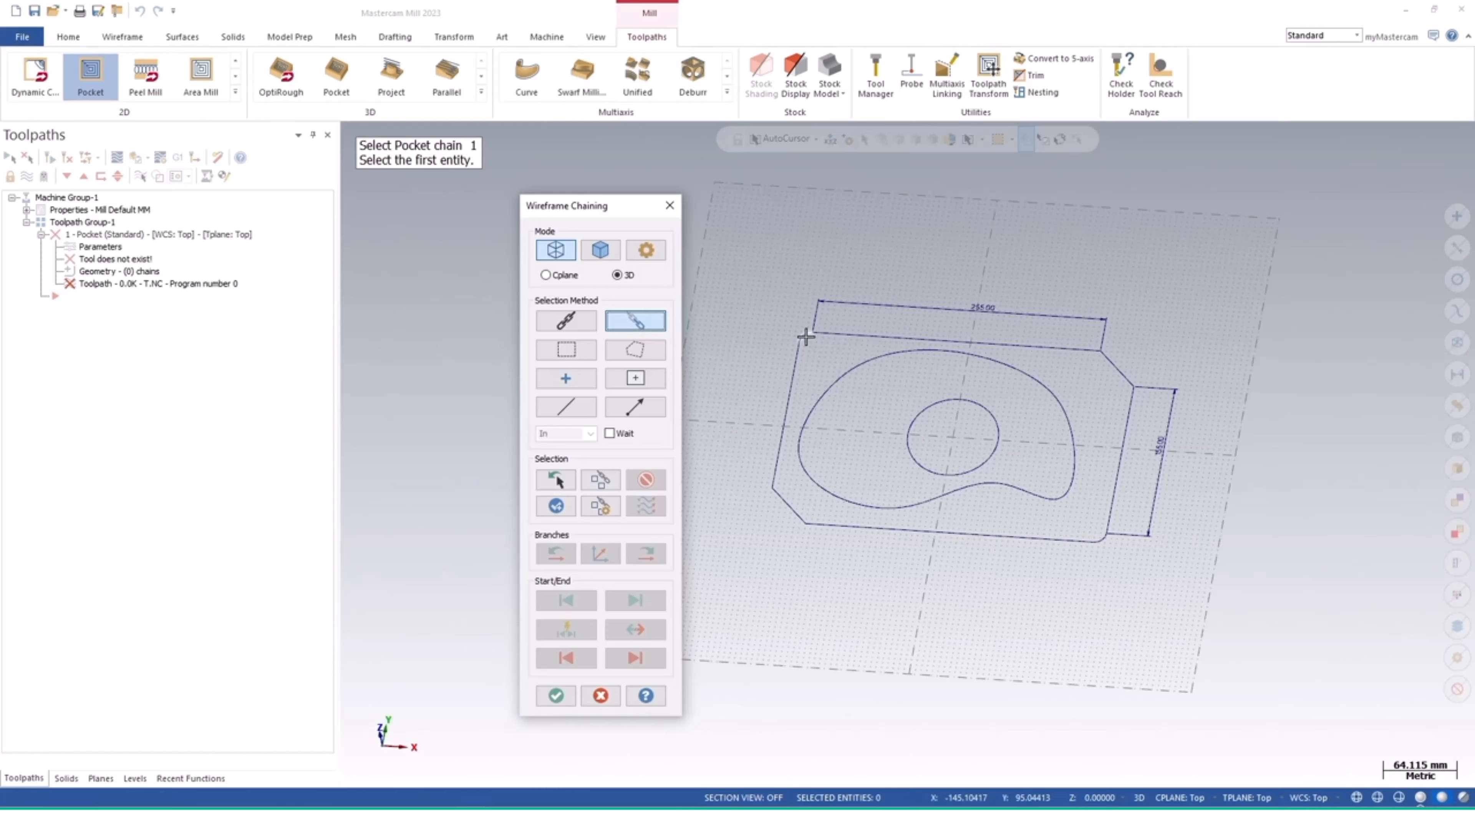
left_click(806, 335)
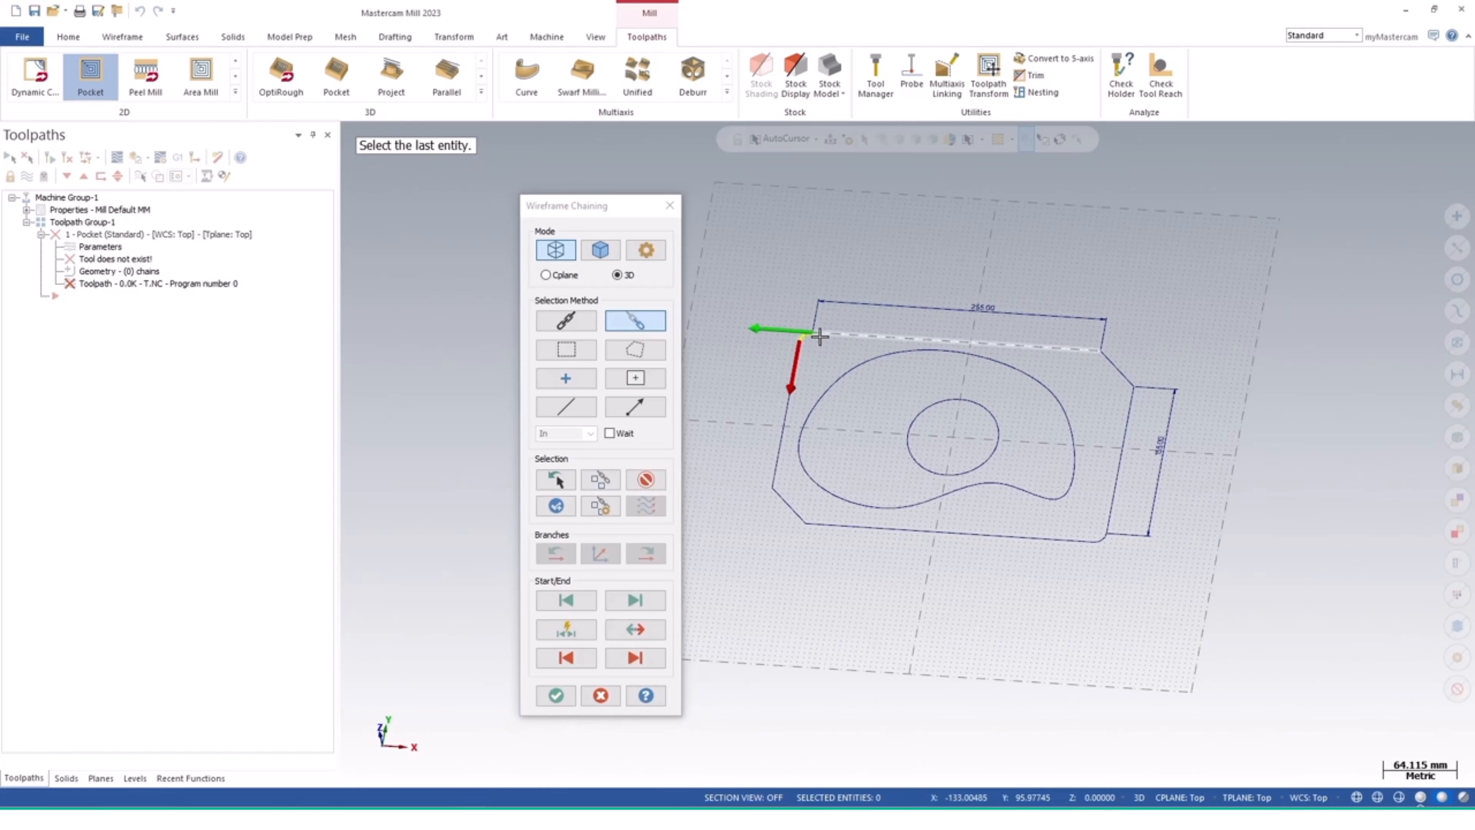
left_click(779, 429)
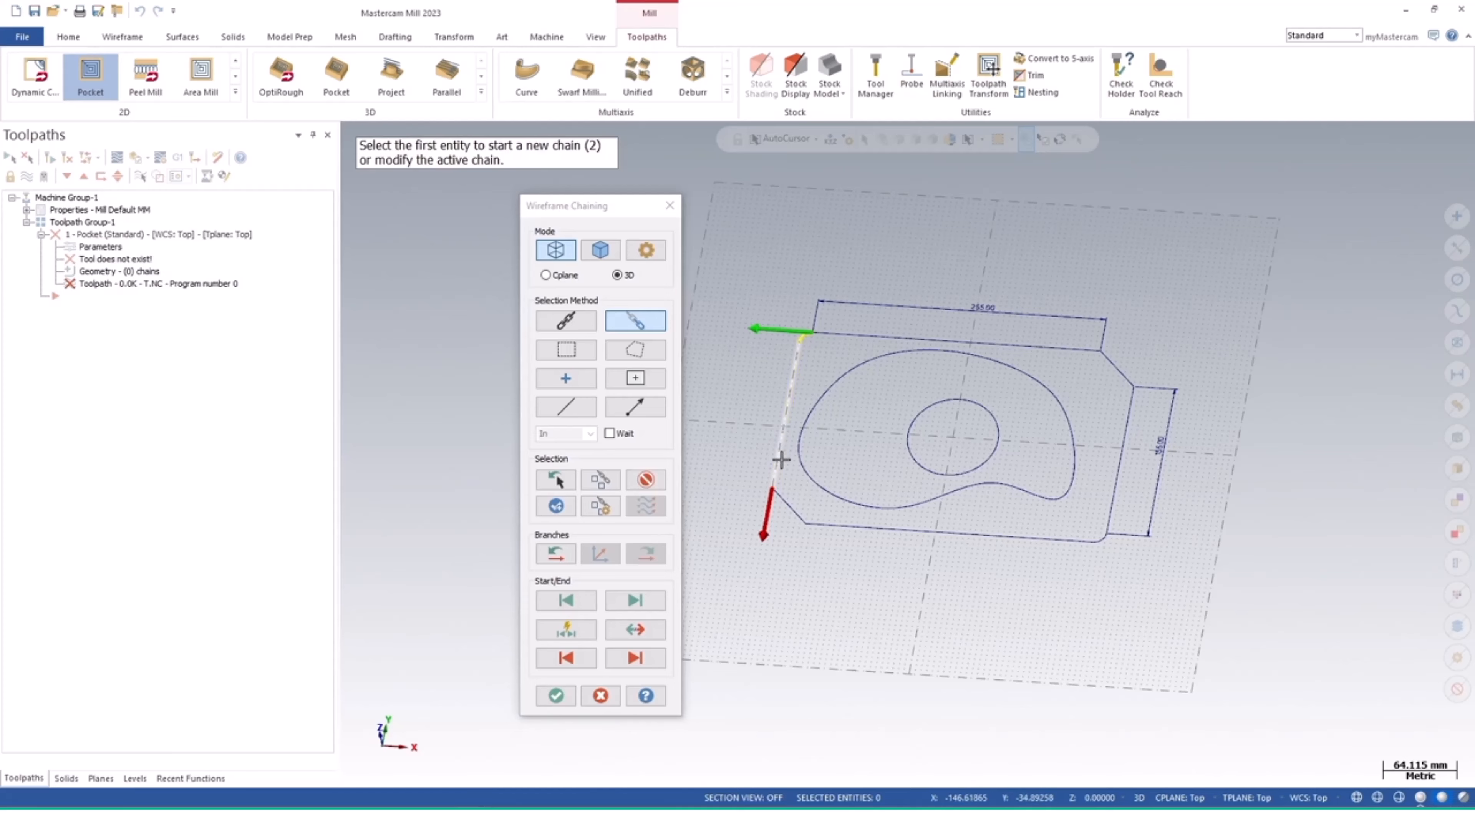
left_click(783, 491)
left_click(845, 521)
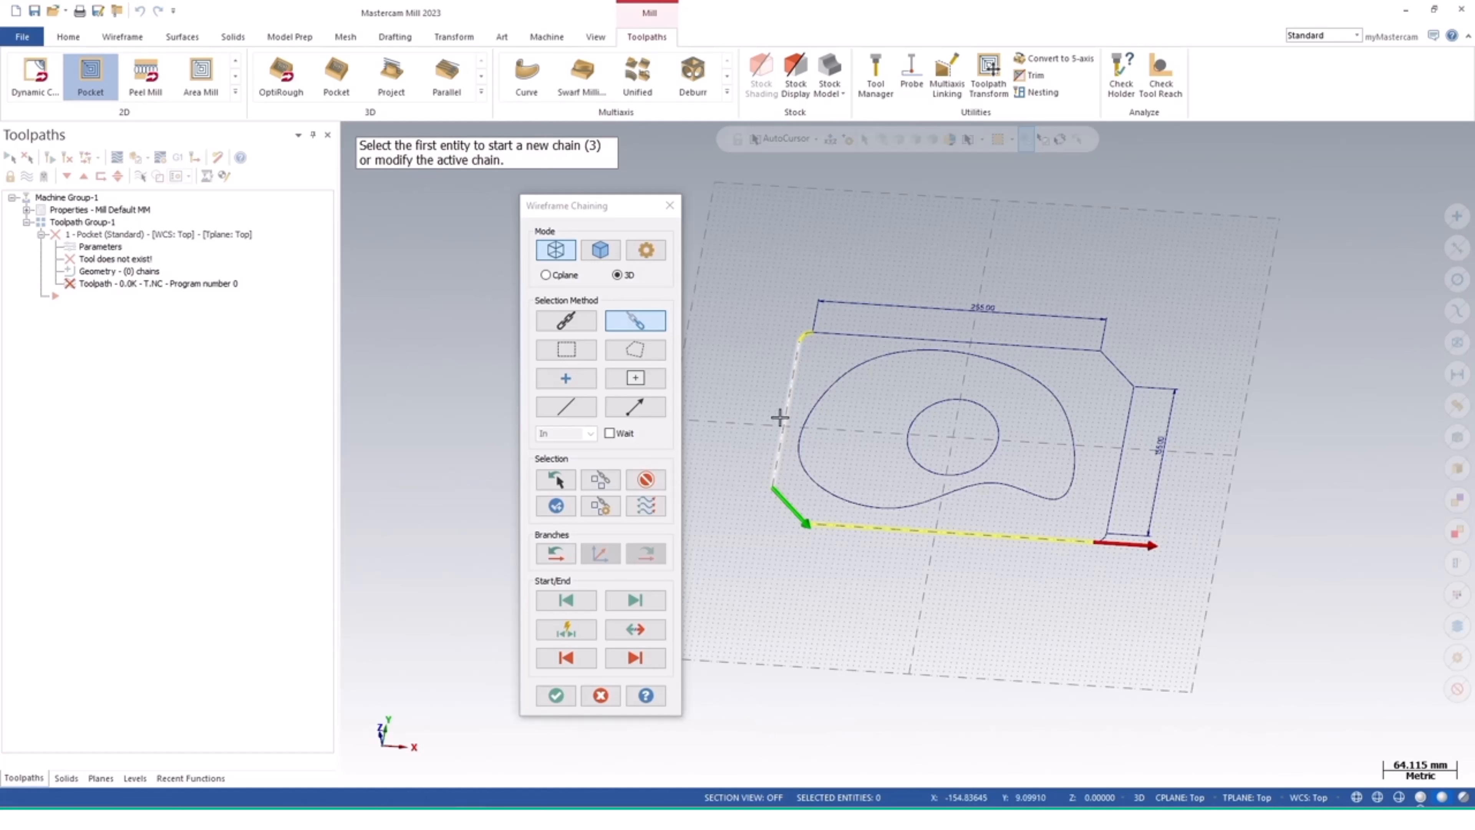
left_click(1076, 535)
left_click(660, 483)
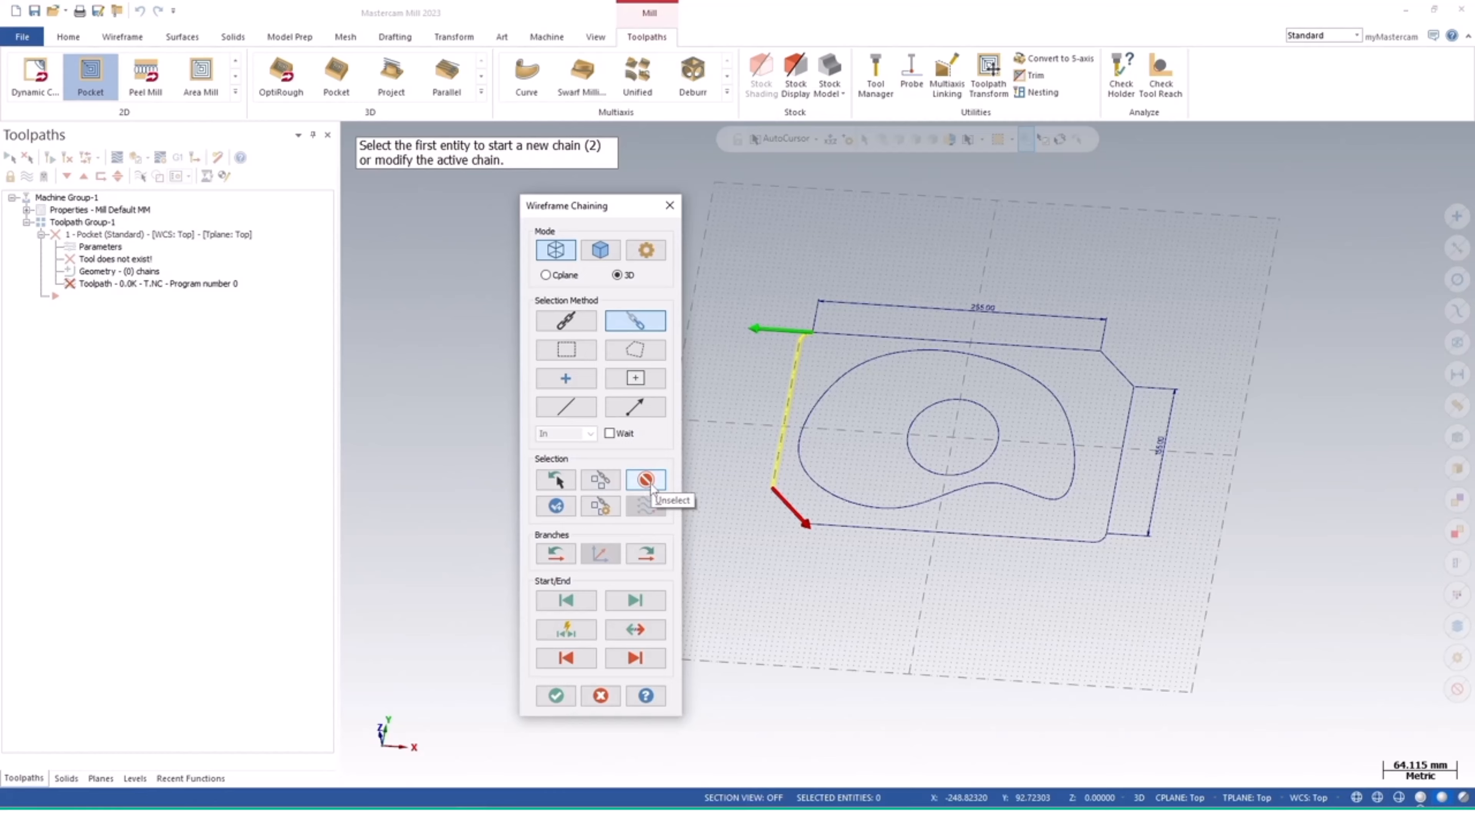
left_click(646, 480)
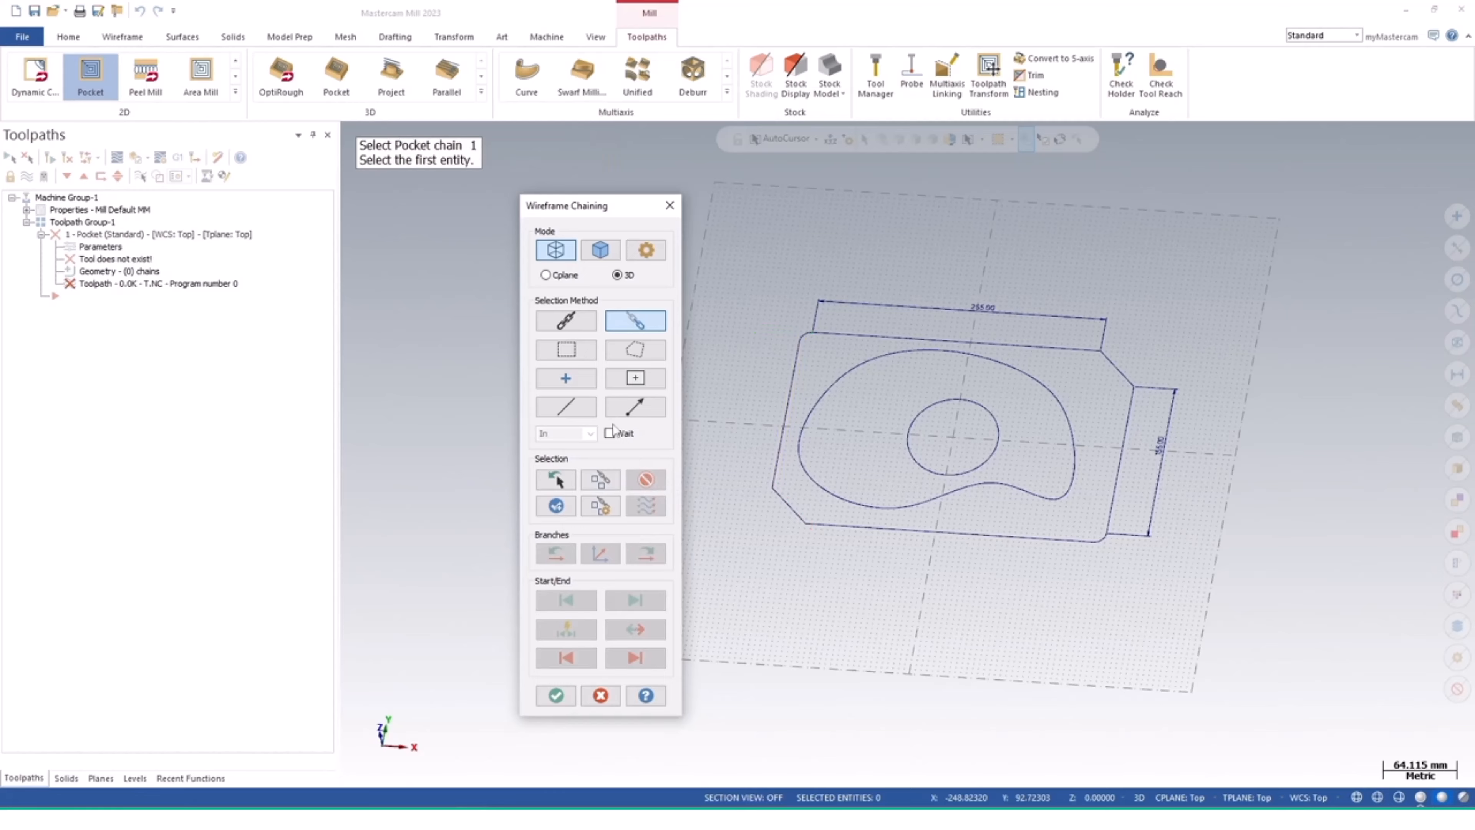
Try window chaining around the whole drawing with a start point on the spline, and unselect the resulting chains
left_click(557, 351)
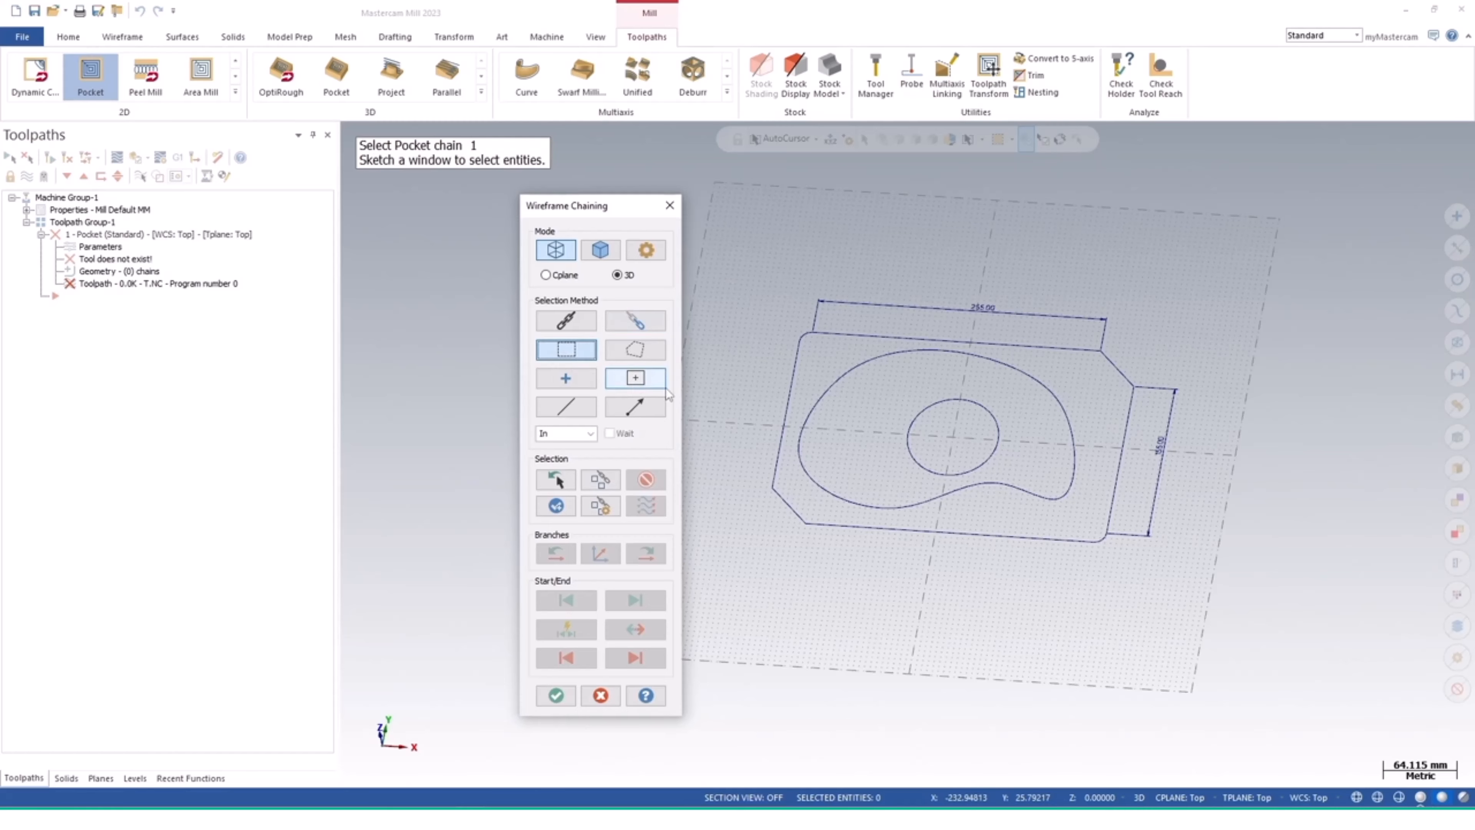
mouse_move(739, 264)
left_mouse_down()
mouse_move(1077, 453)
mouse_move(1206, 596)
left_mouse_up()
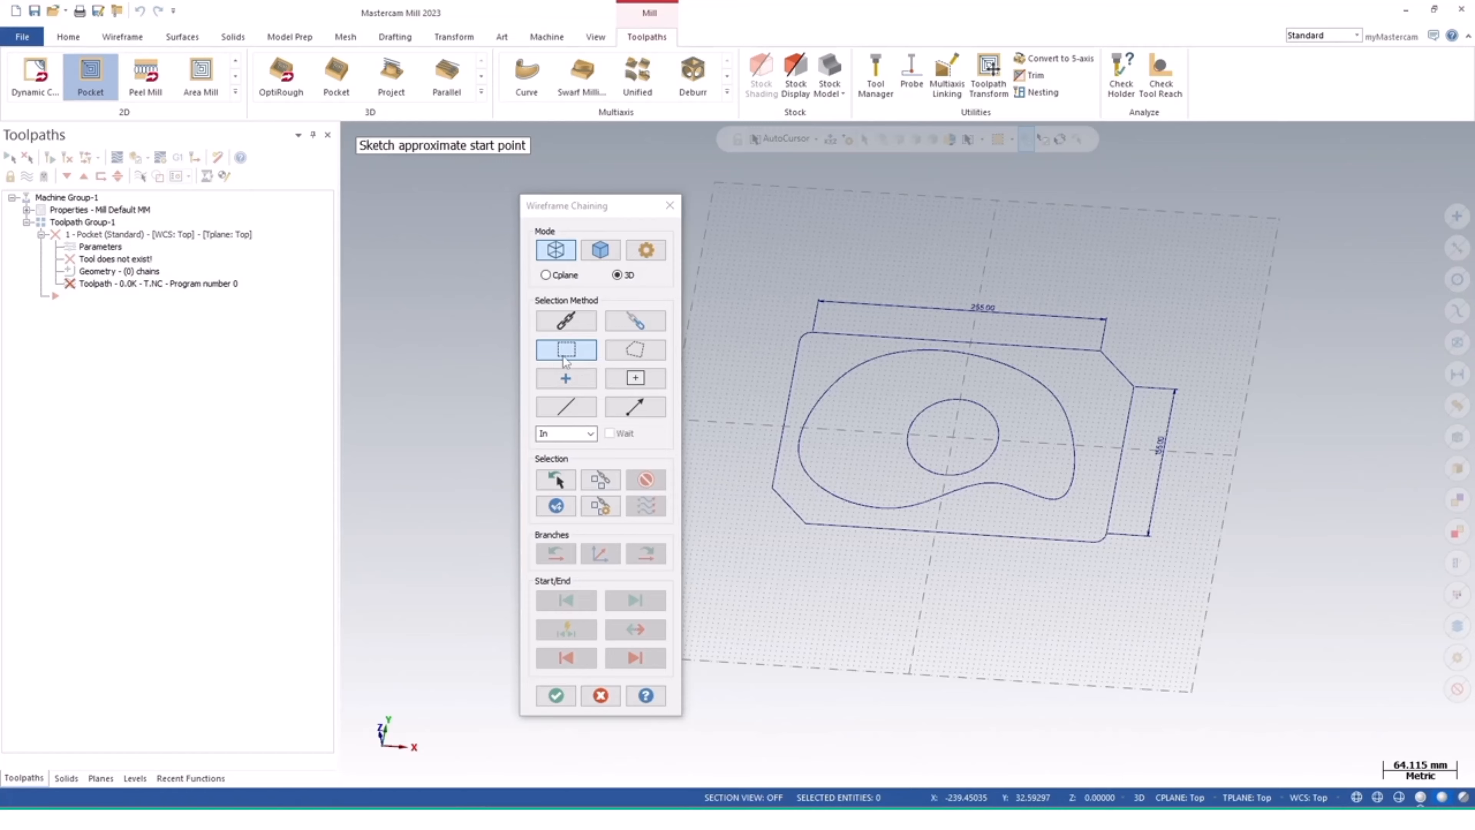
left_click(868, 359)
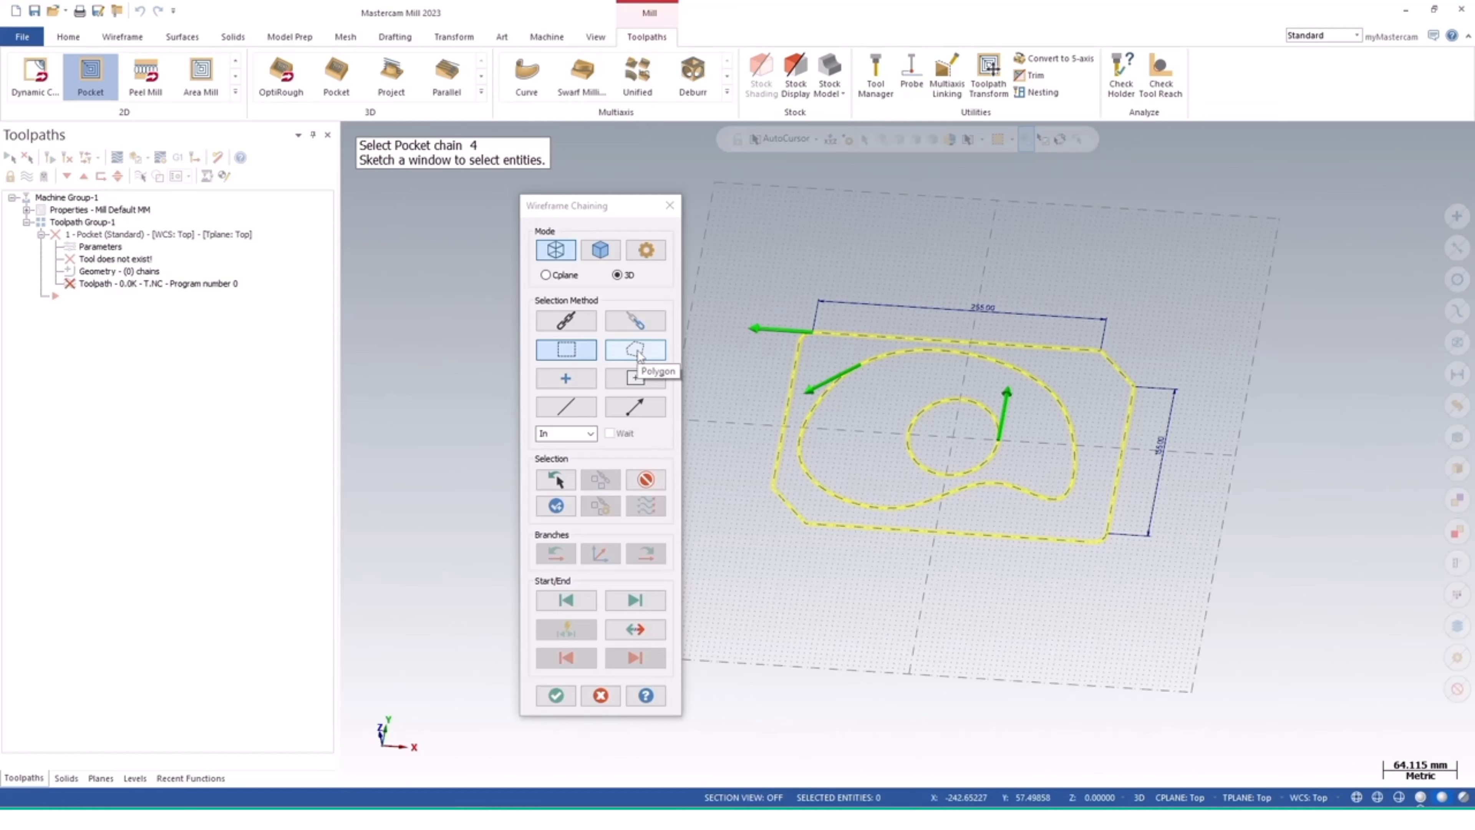
left_click(645, 480)
Try polygon chaining around the negative-X part of the drawing and the circle, set an approximate start point, and unselect the chains
left_click(635, 349)
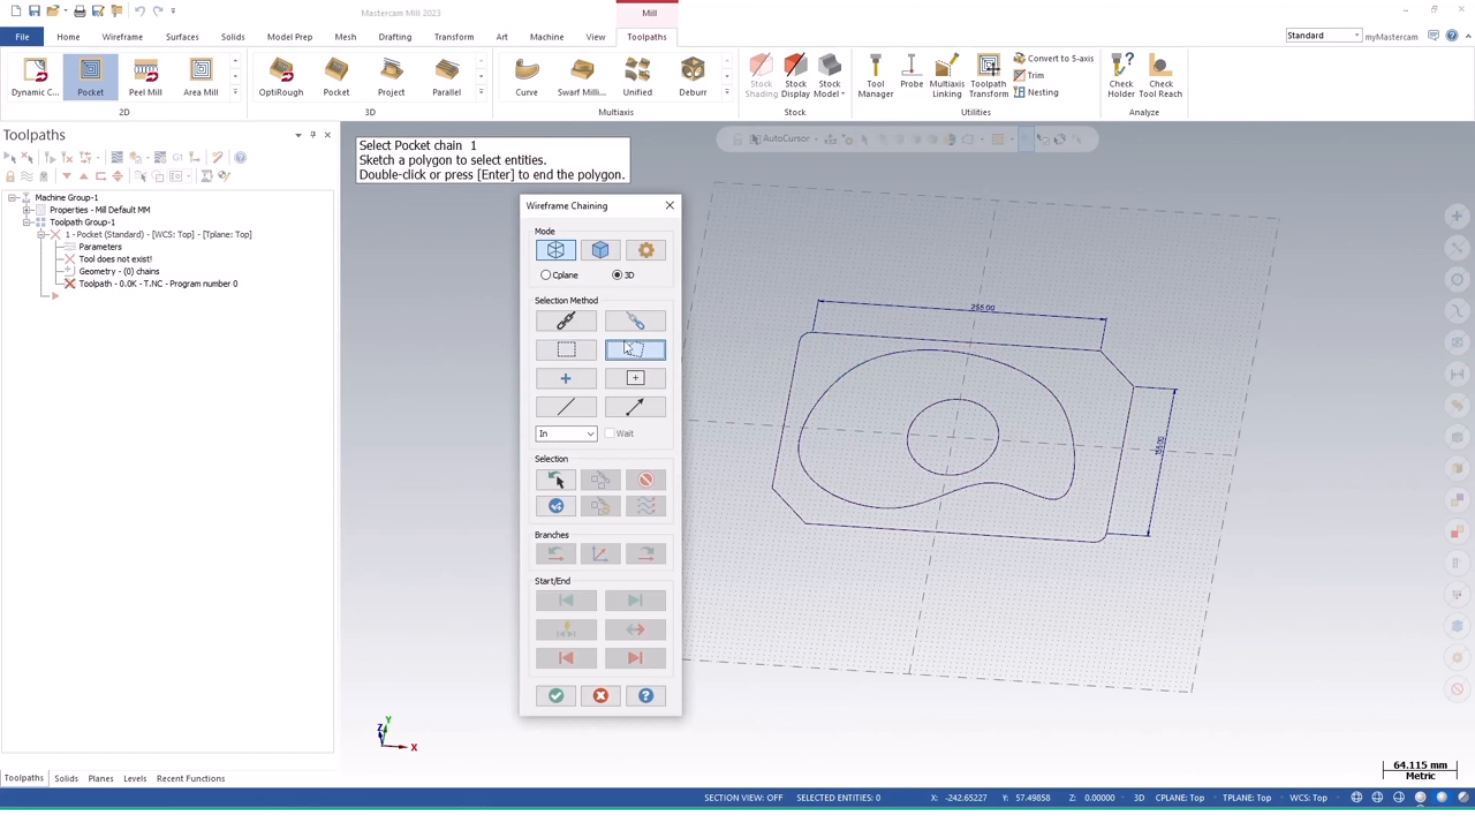
left_click(787, 291)
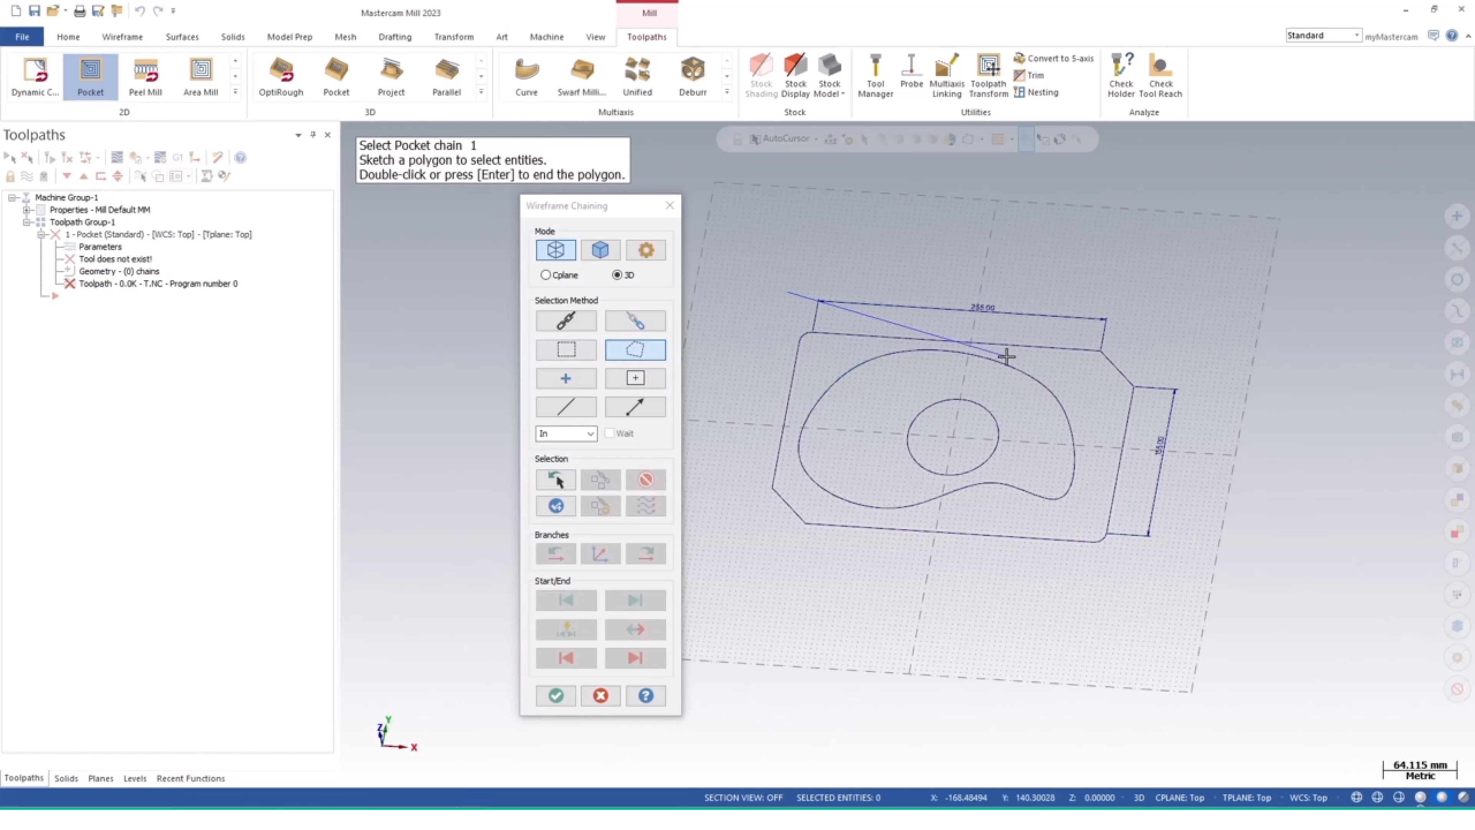
left_click(1023, 383)
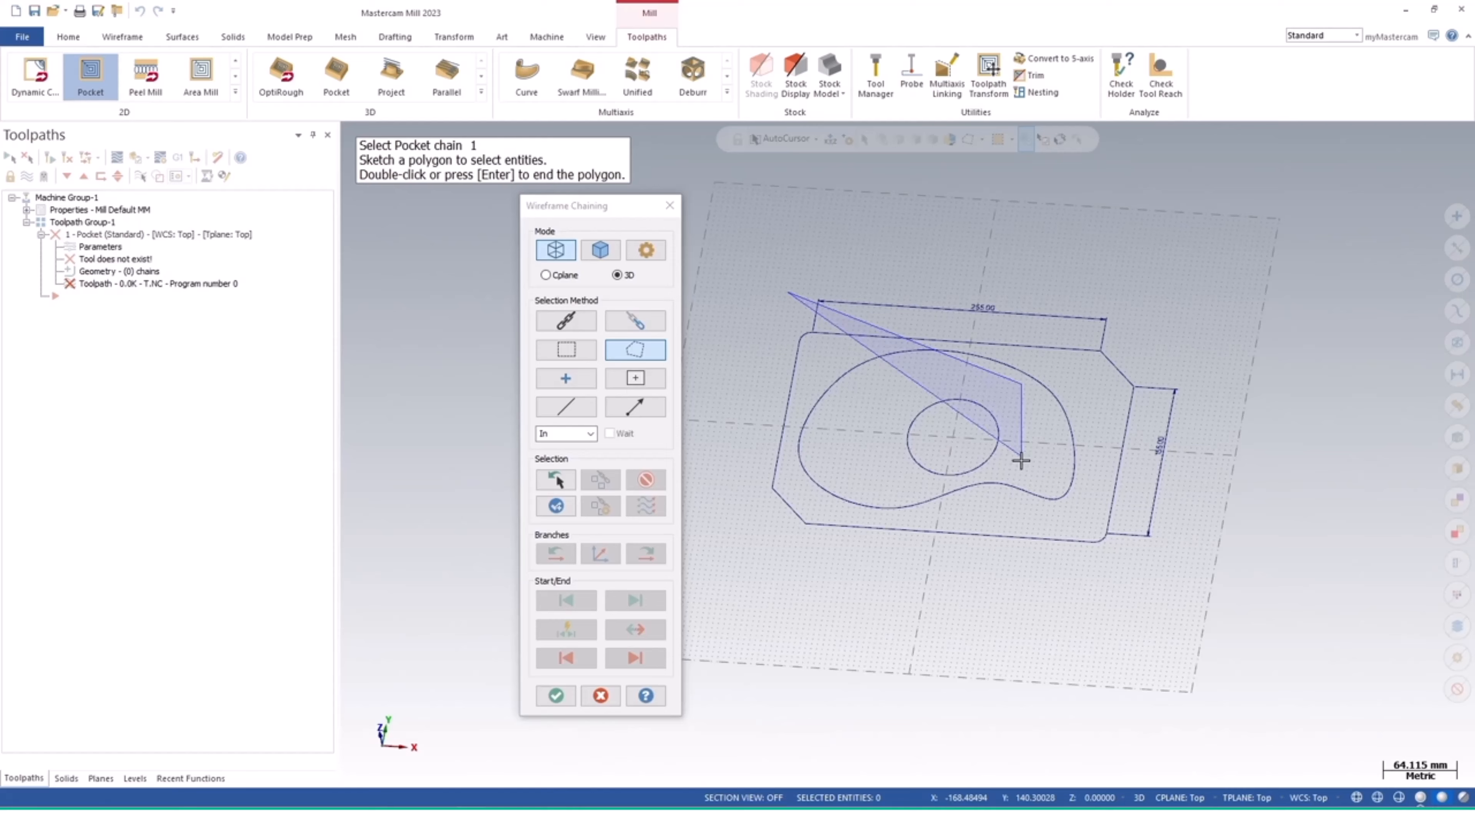
left_click(973, 533)
left_click(777, 535)
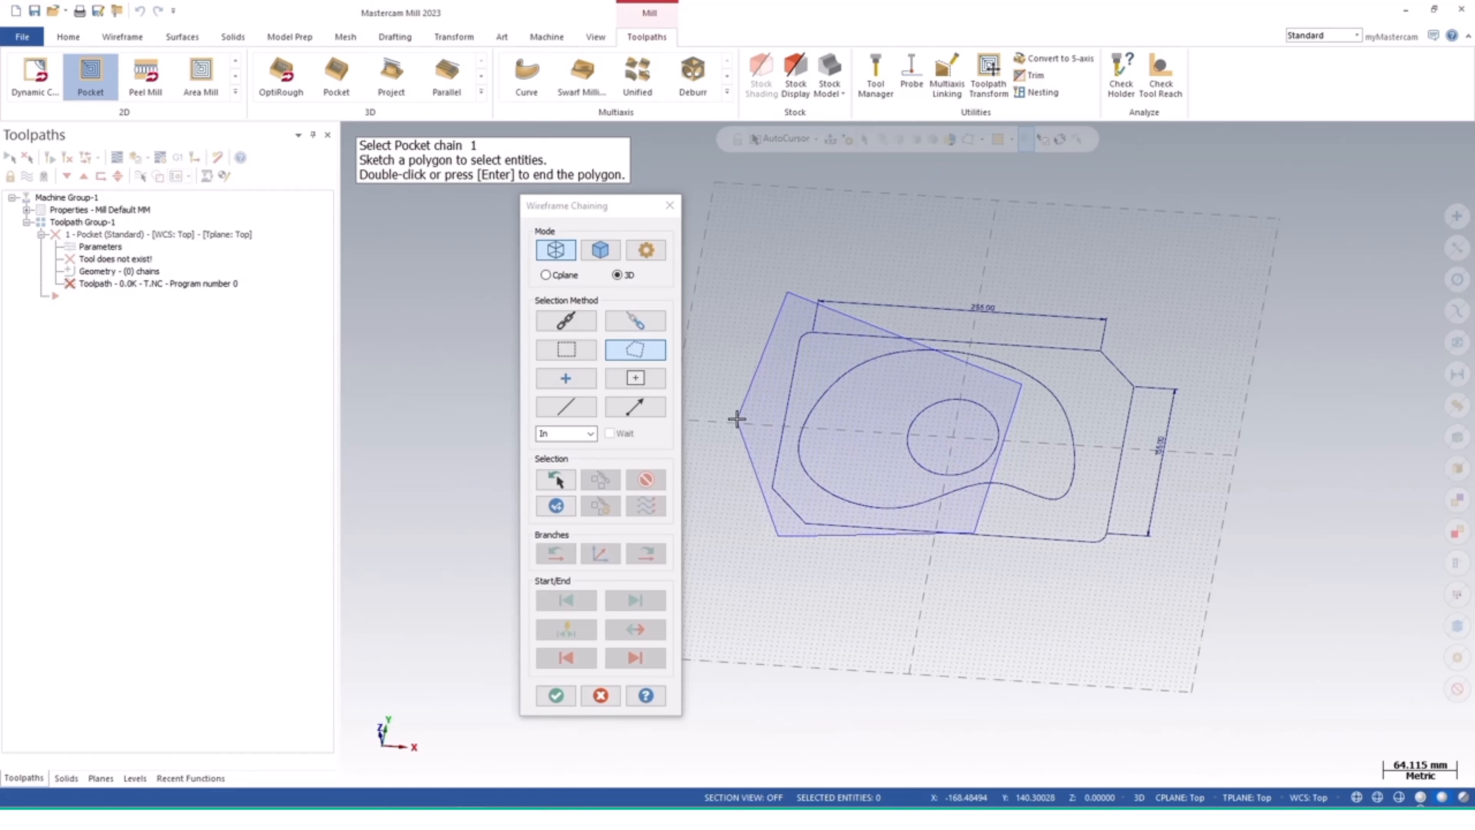
left_click(734, 410)
double_click(771, 266)
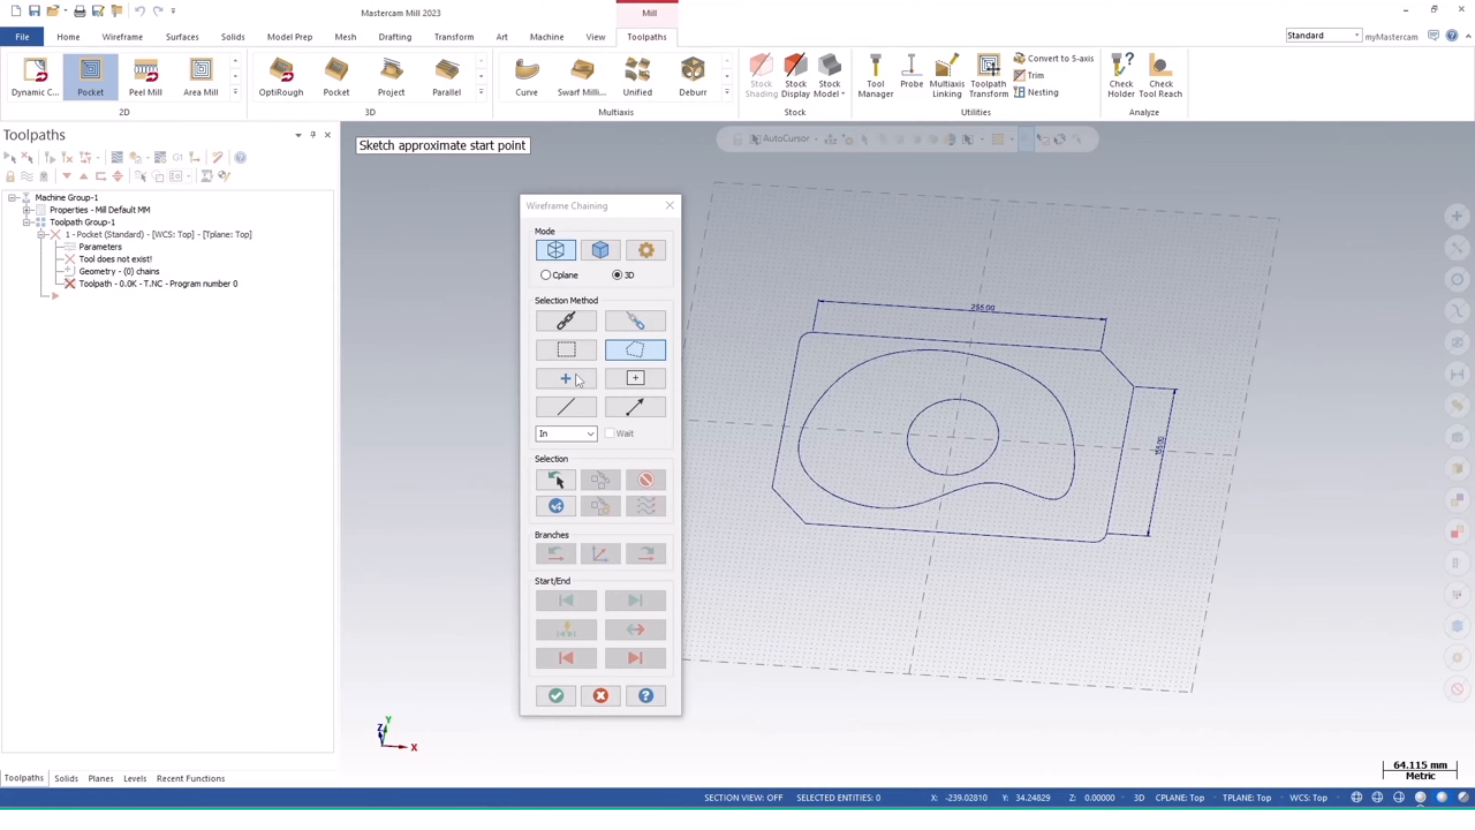
left_click(815, 344)
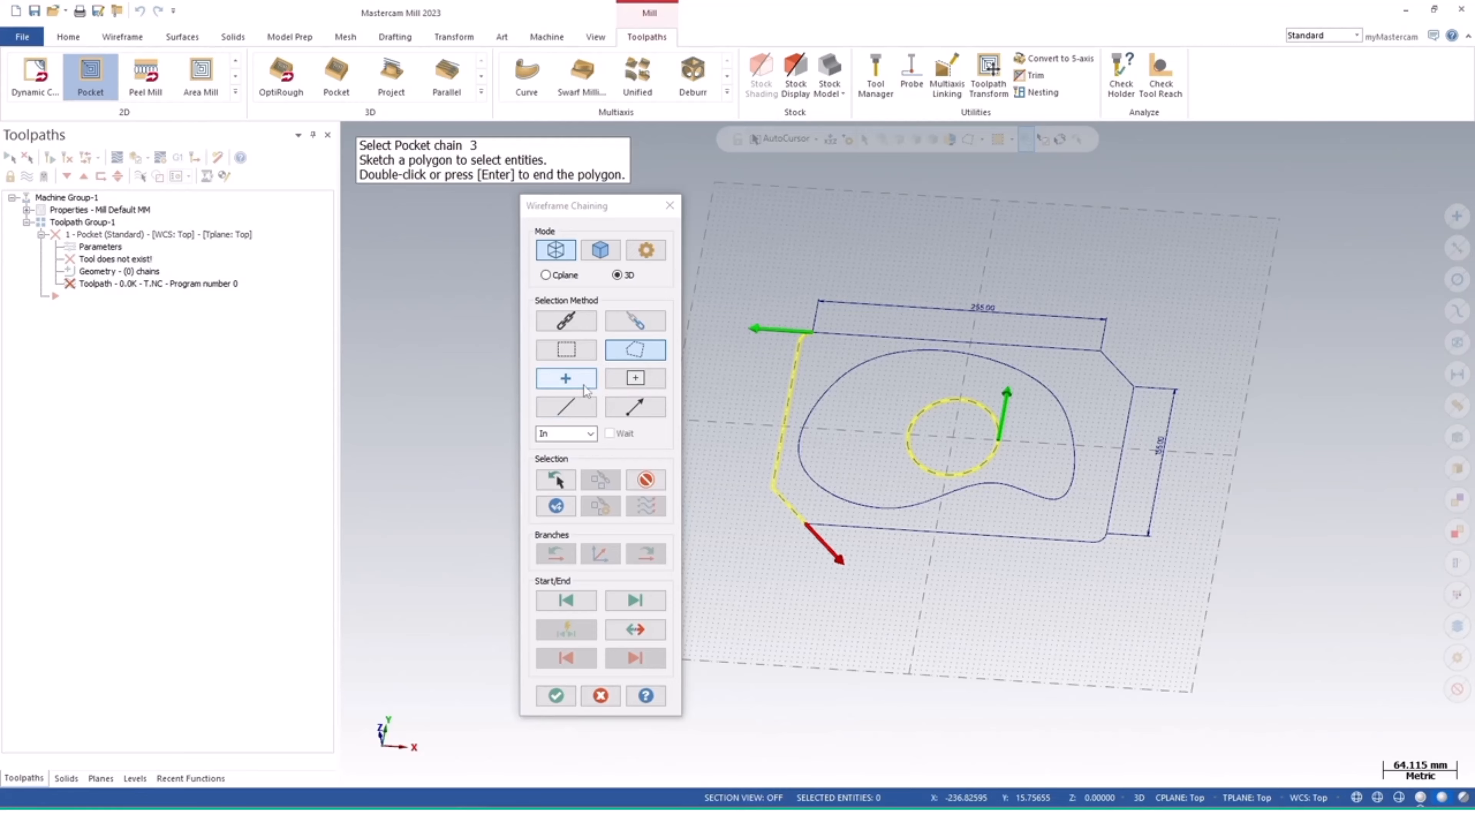
left_click(648, 479)
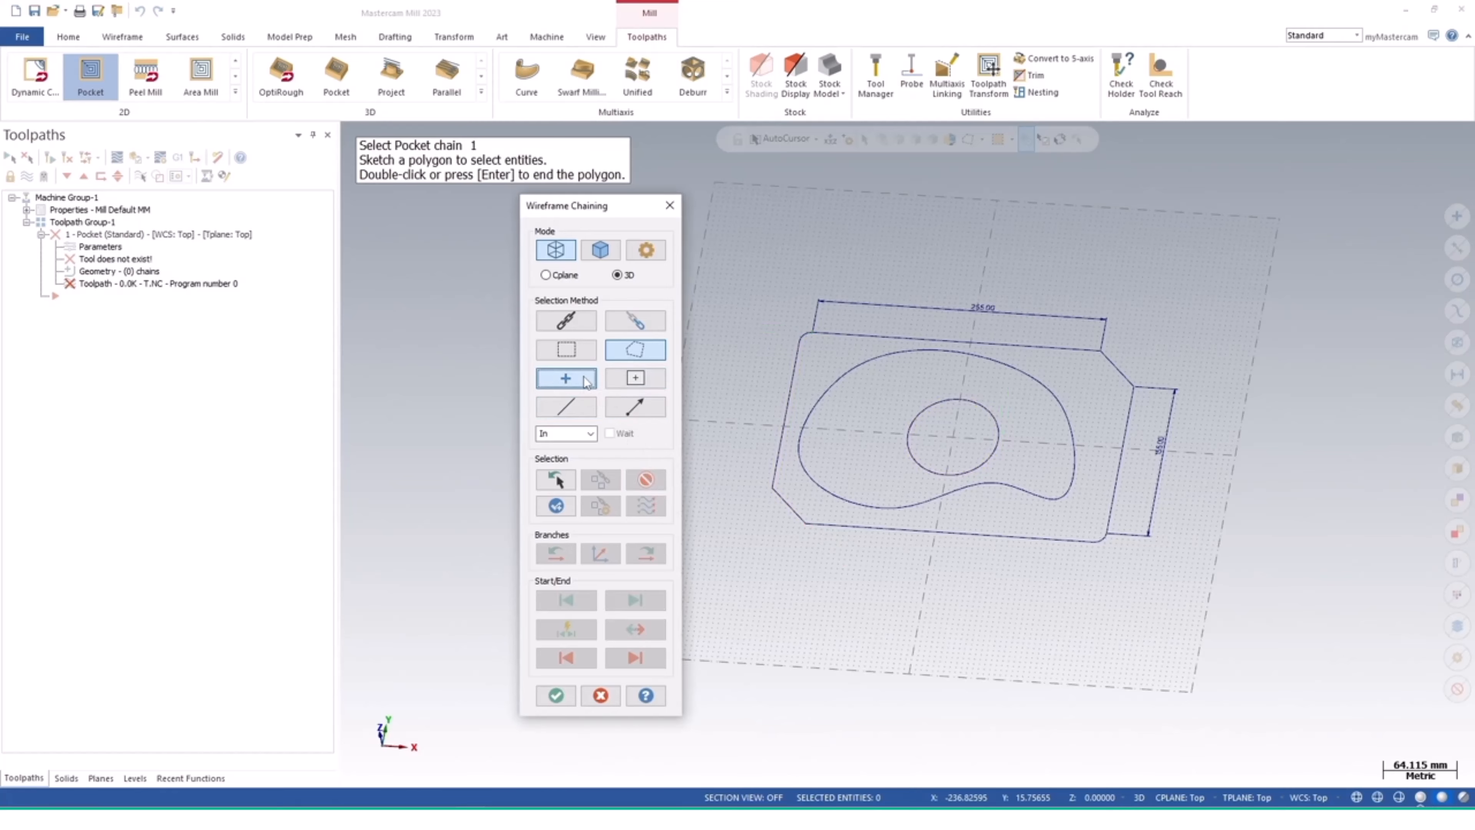
Try point chaining at the circle's centre and unselect the point
left_click(566, 378)
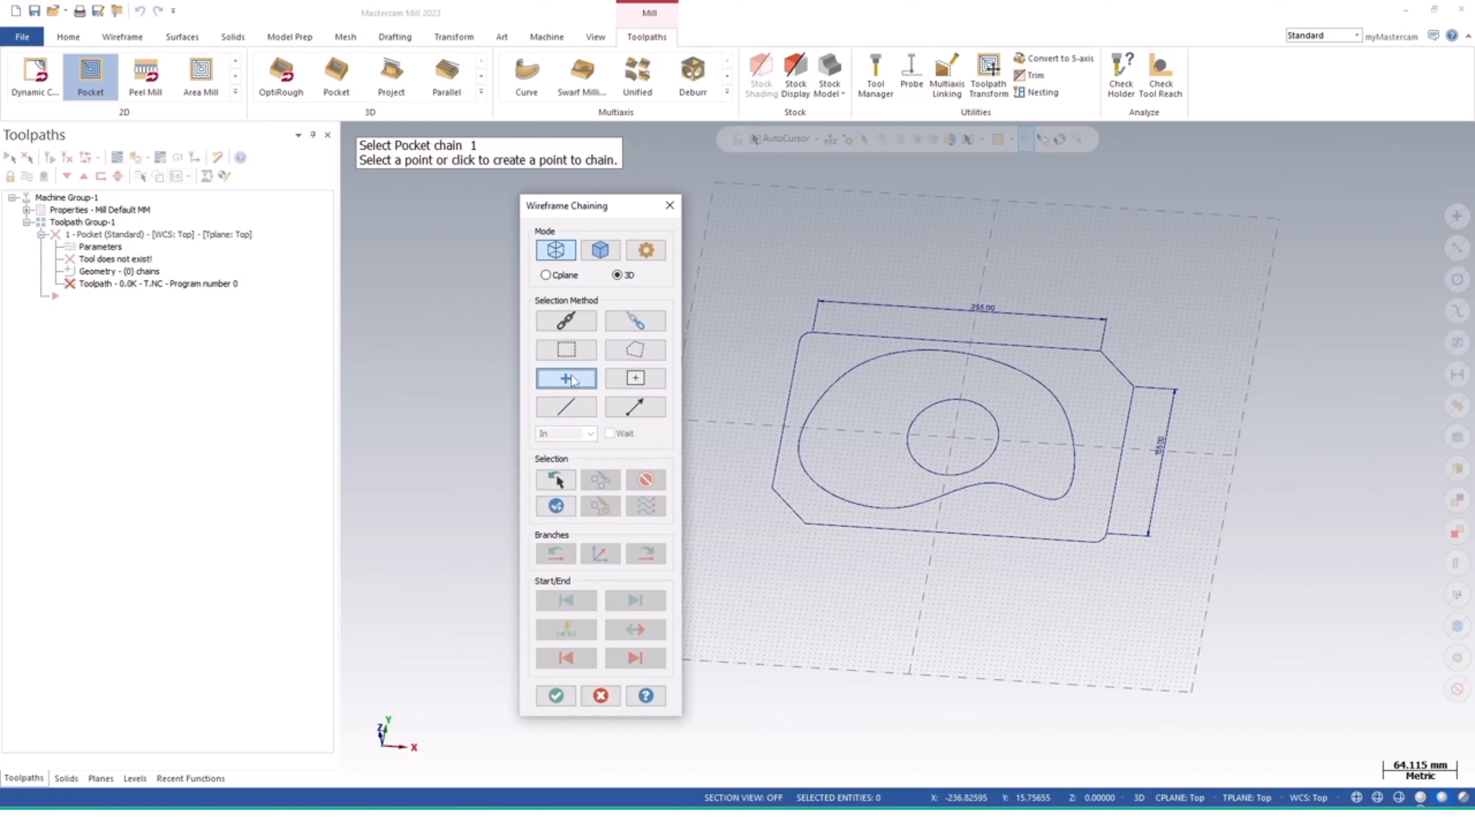
left_click(952, 436)
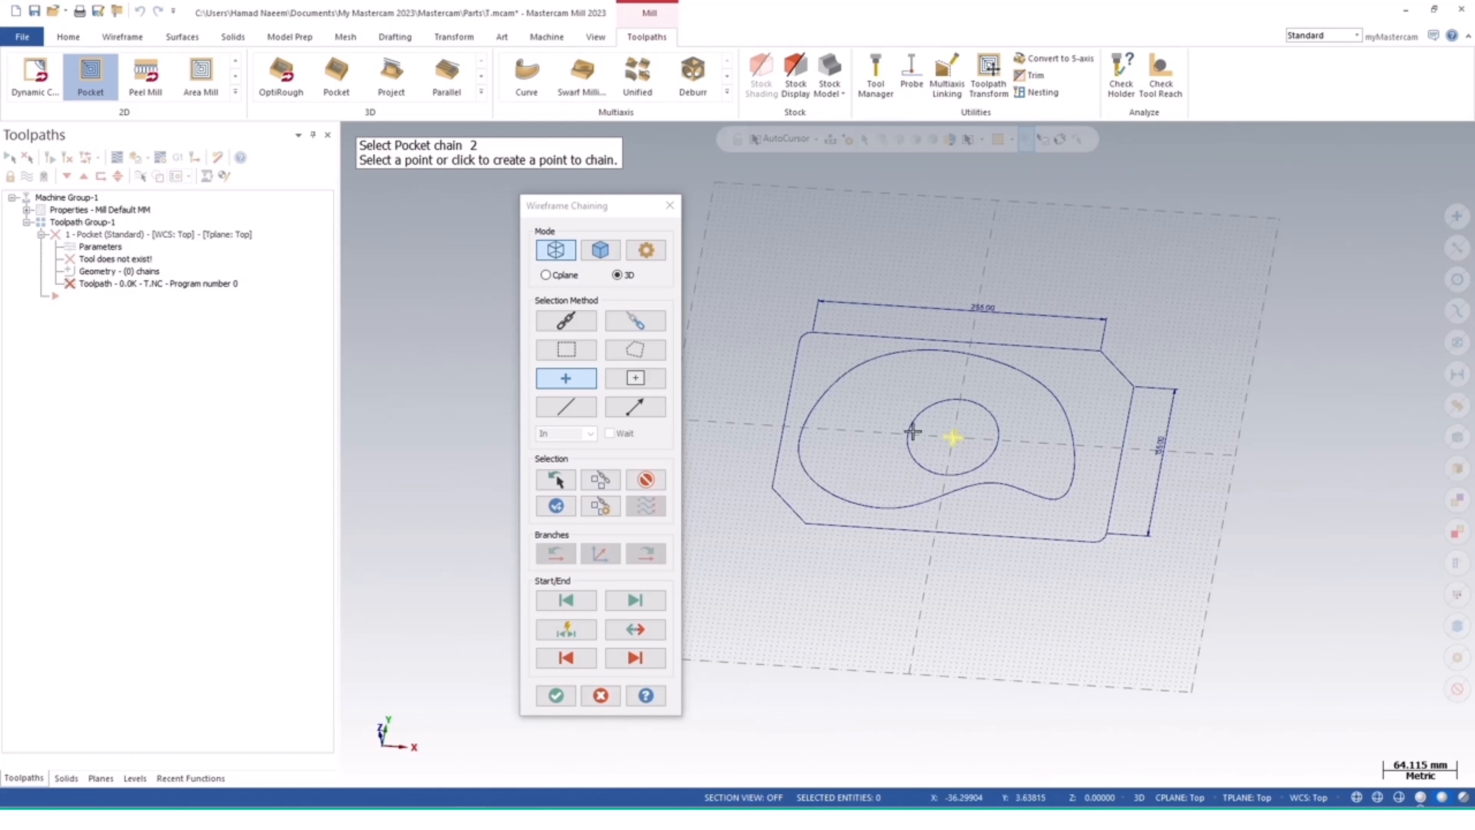
left_click(654, 486)
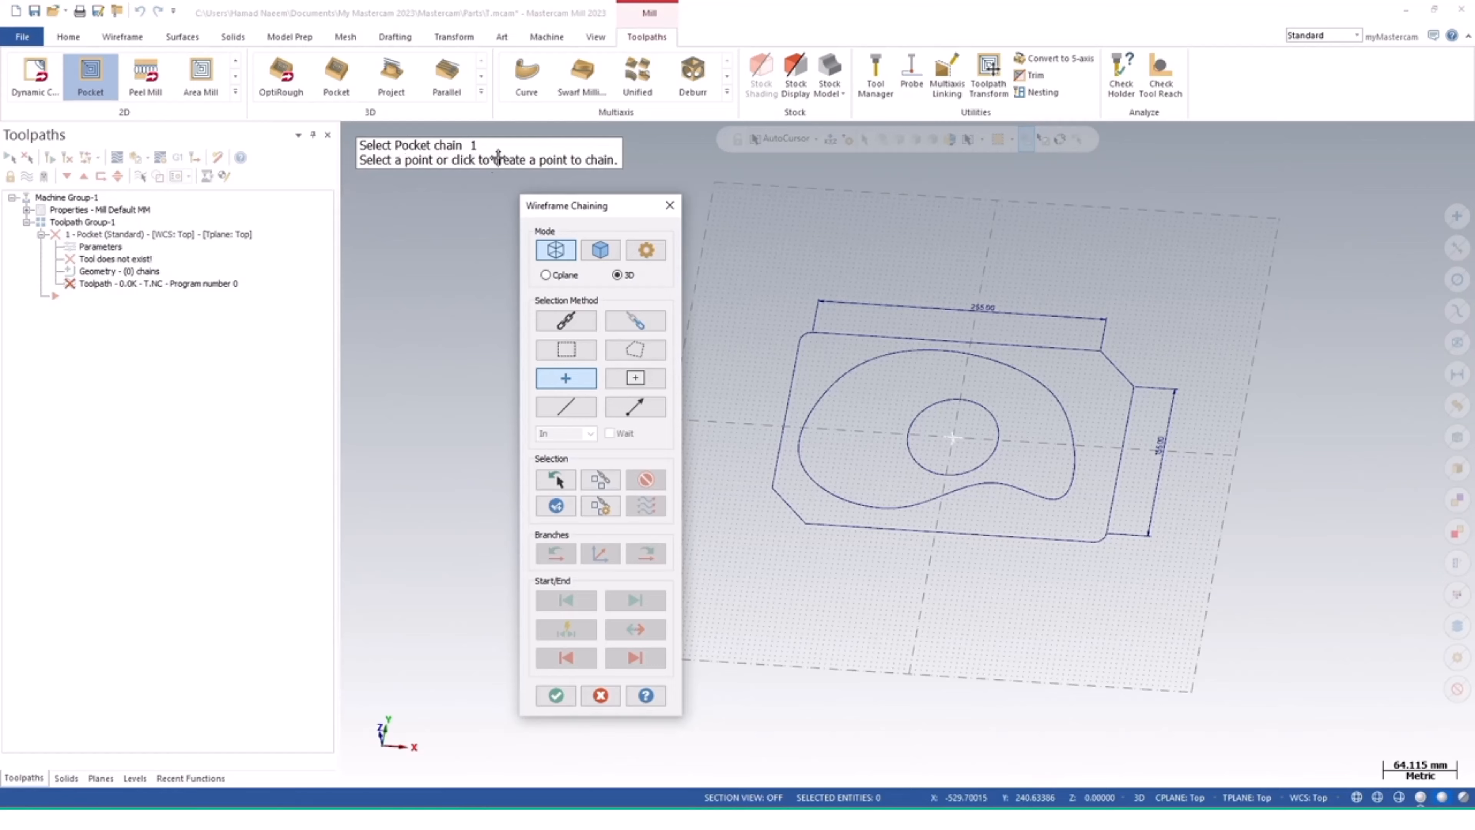
Try point chaining at two points on the circle and two on the spline, unselect them, and discard the pocket operation
left_click(940, 401)
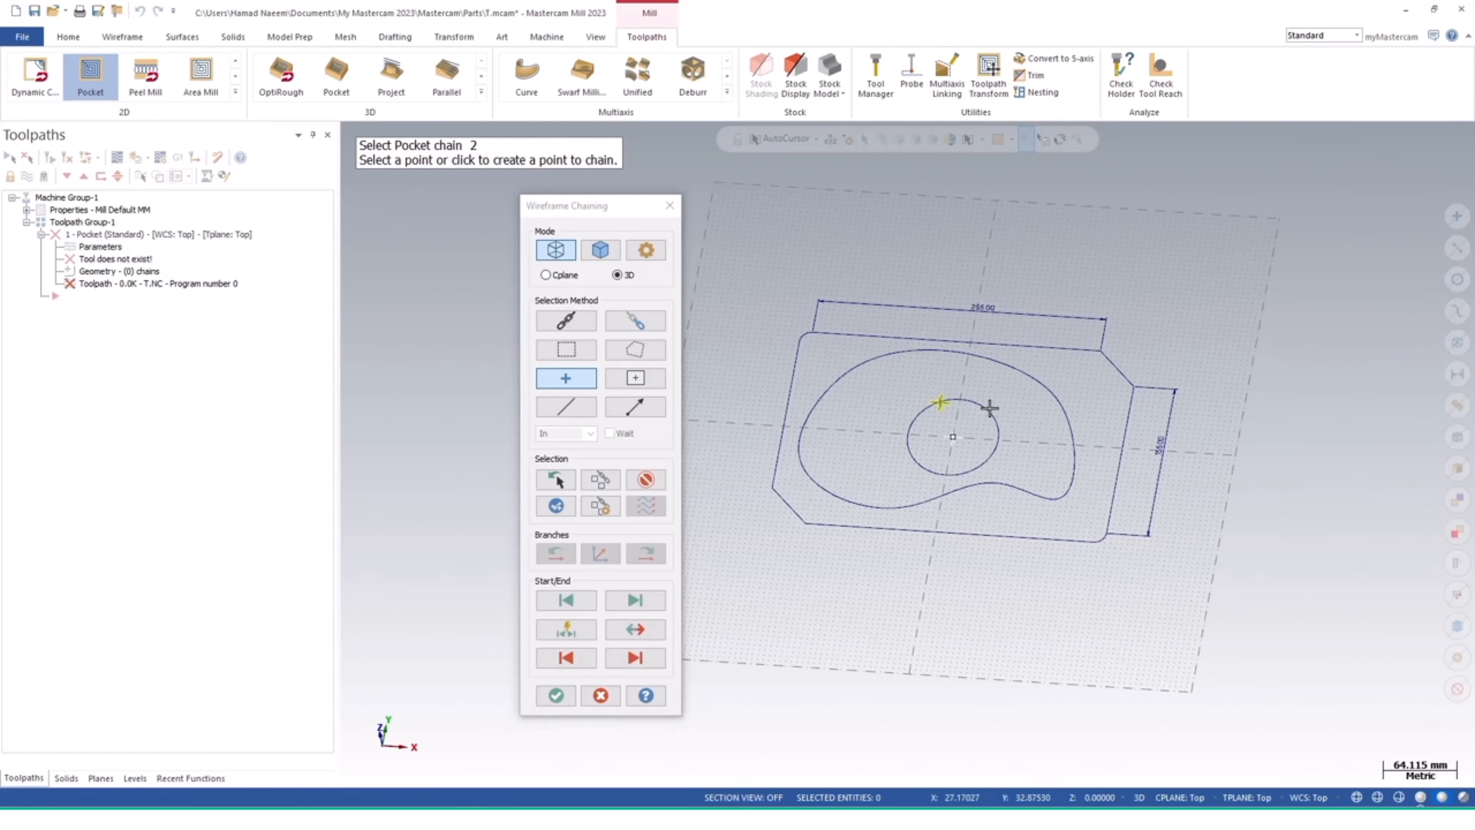
left_click(998, 440)
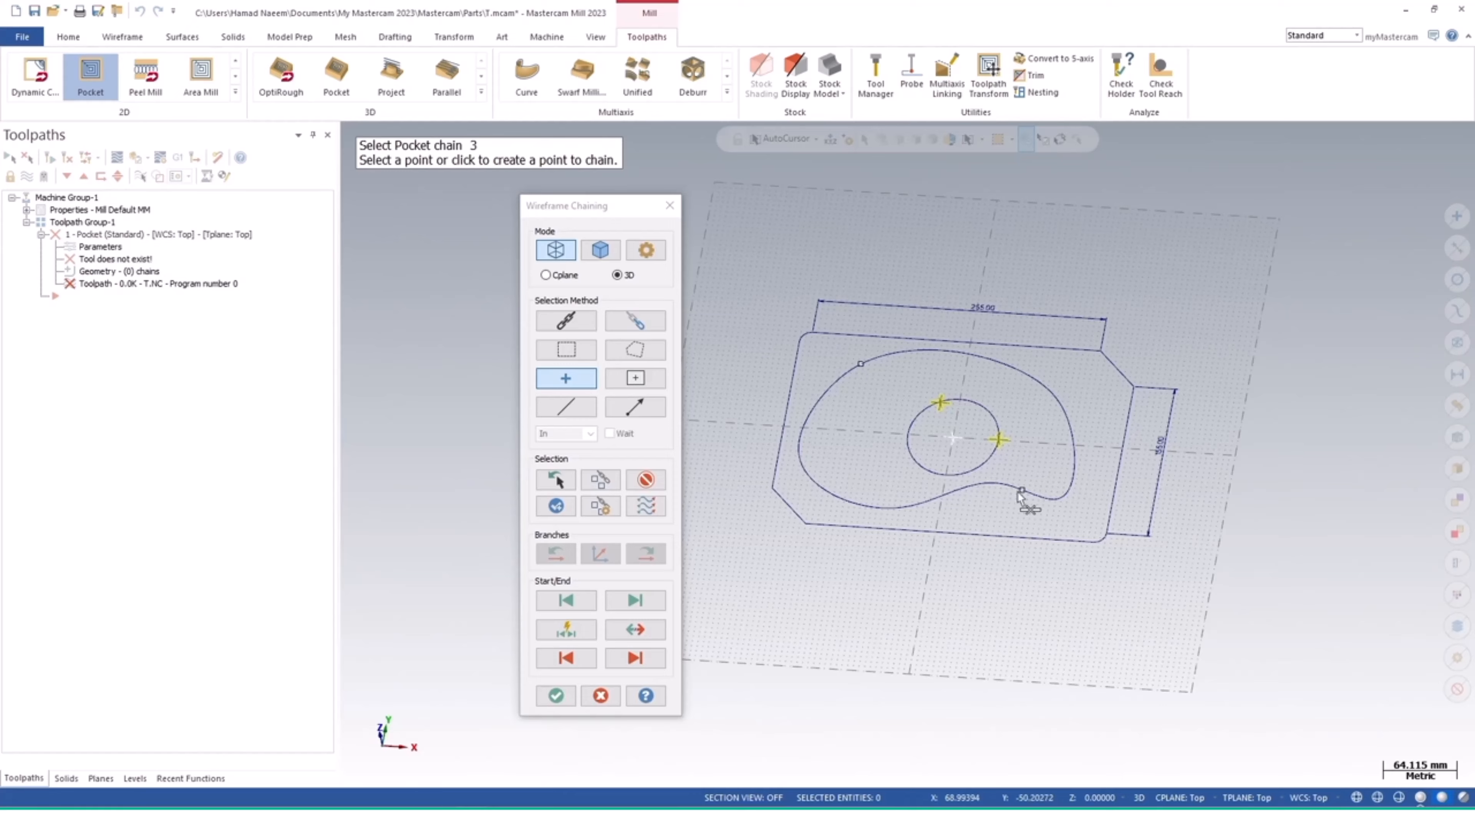
left_click(1022, 490)
left_click(1047, 498)
left_click(657, 479)
left_click(658, 480)
left_click(657, 479)
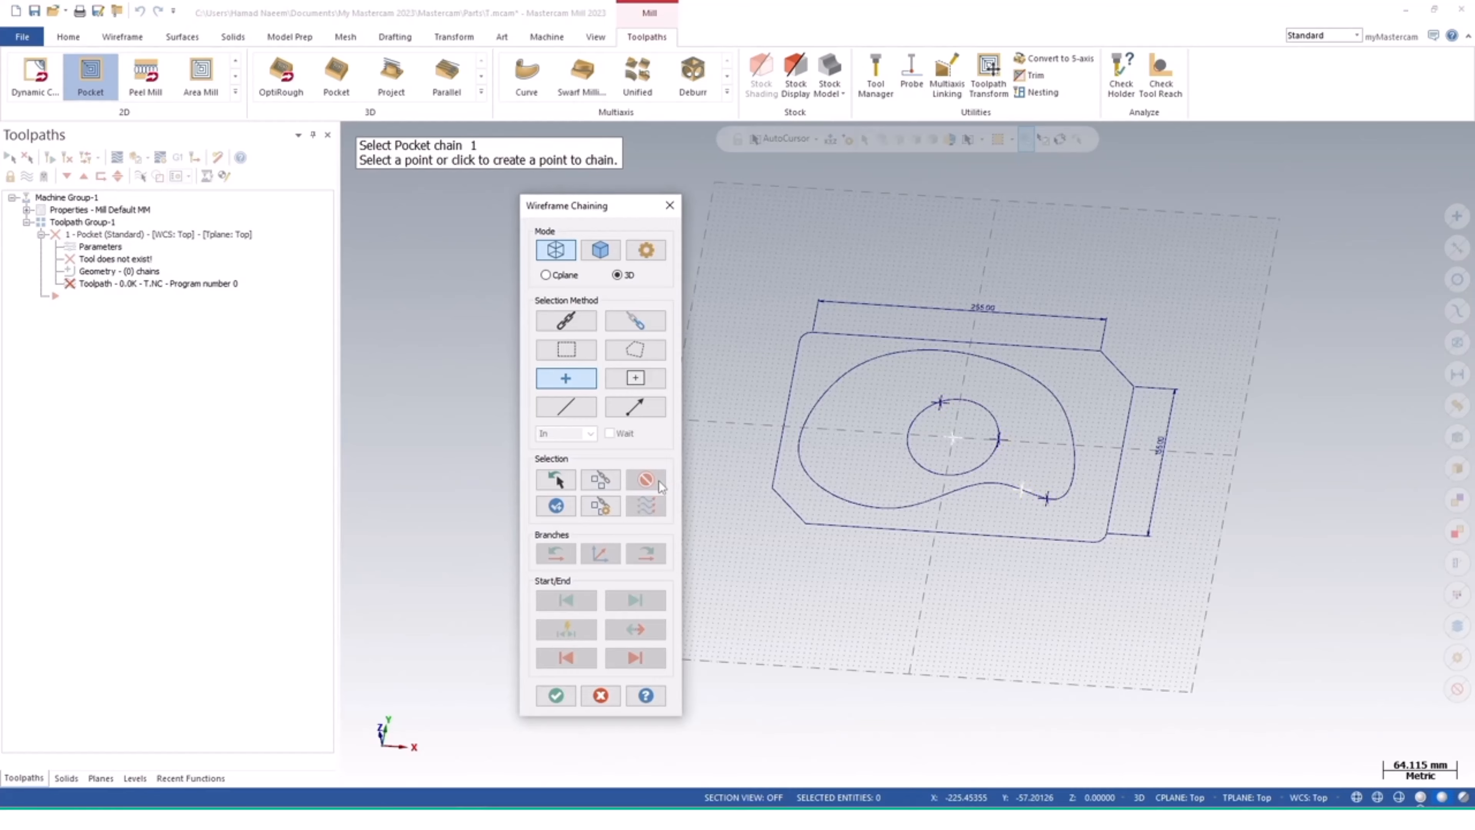
left_click(600, 695)
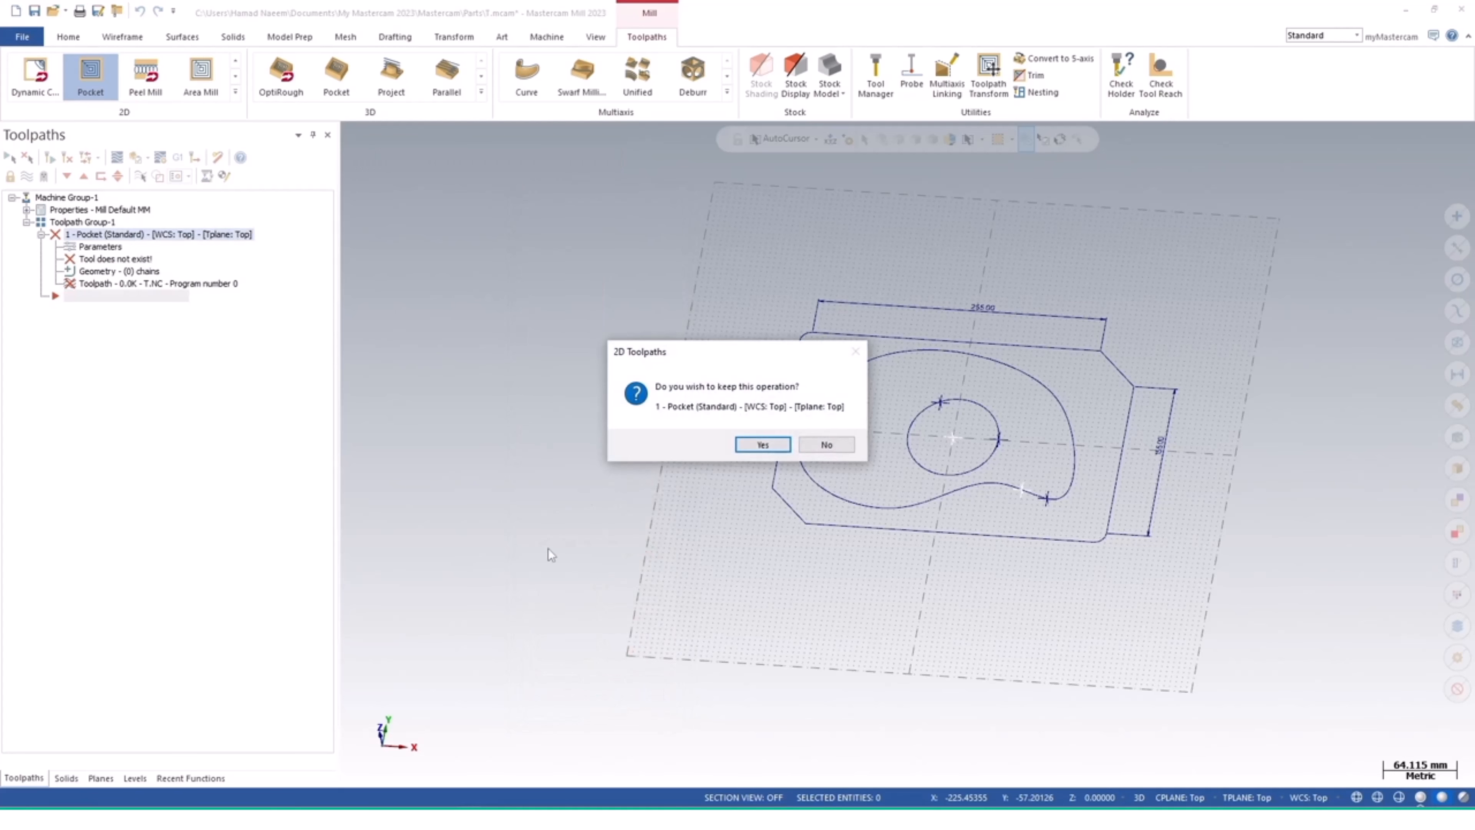
left_click(844, 447)
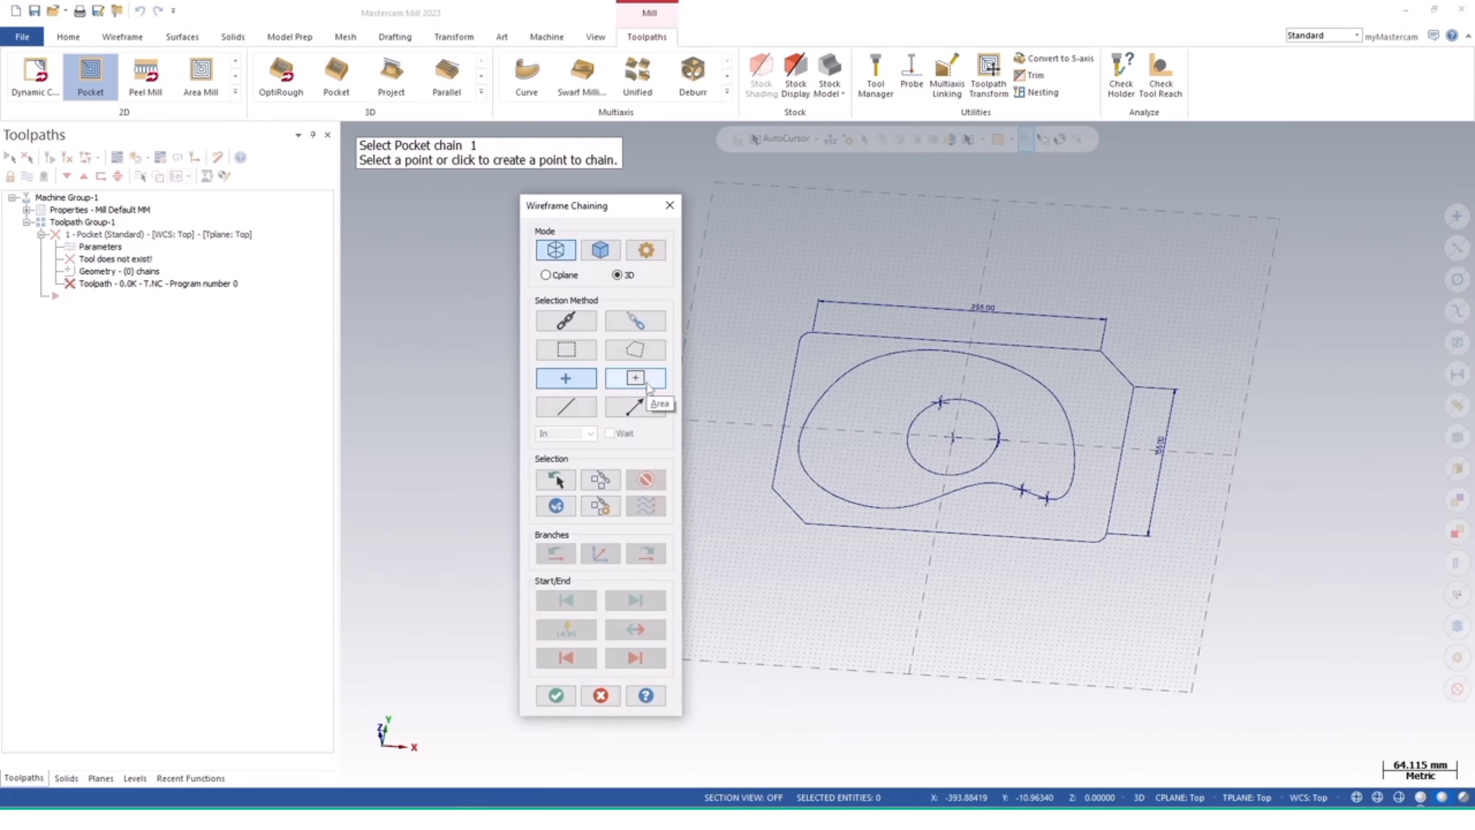
Try area chaining for the region between the outer profile and the spline, and unselect the resulting chains
left_click(647, 385)
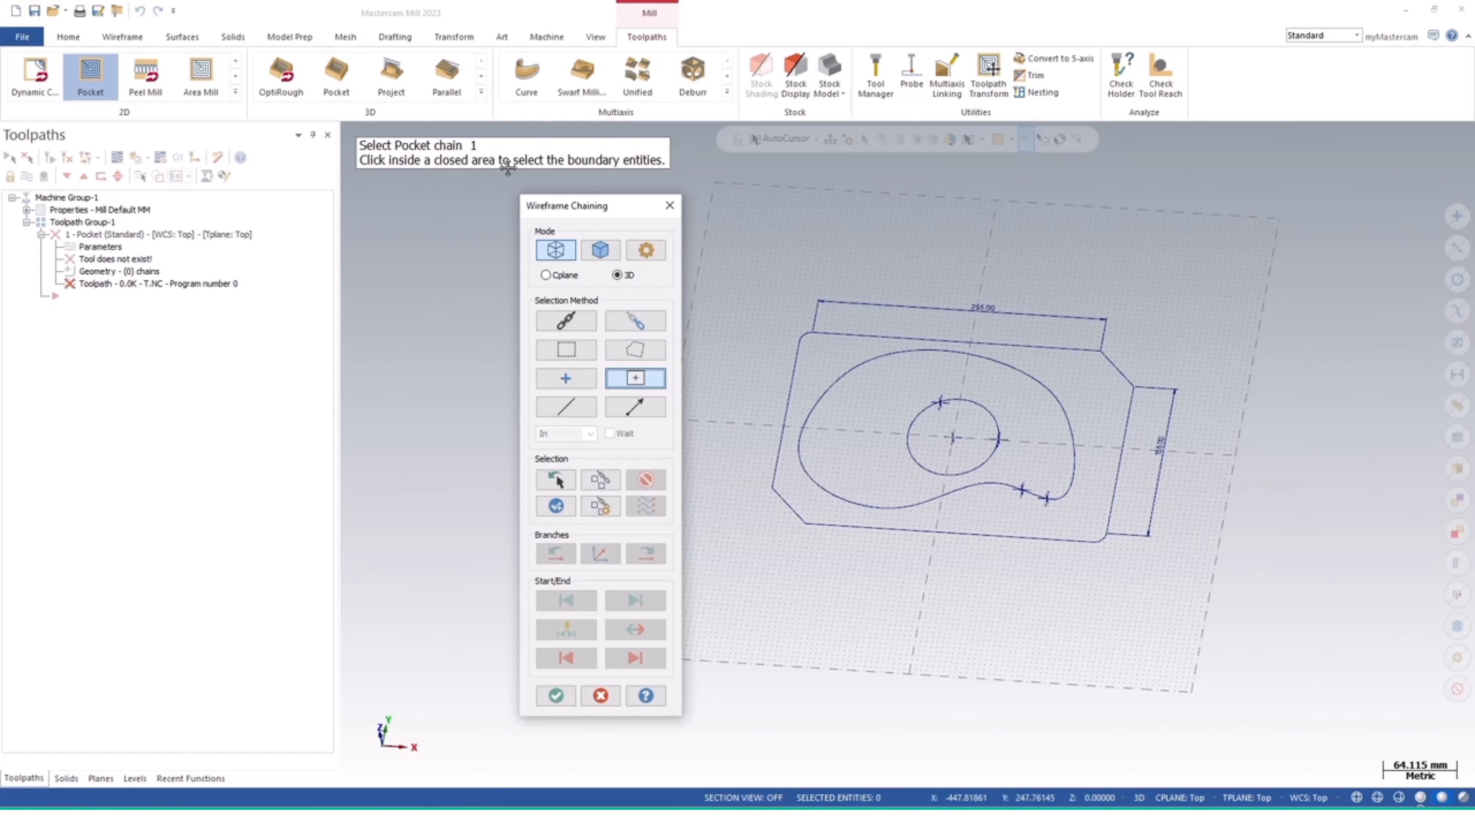
left_click(846, 350)
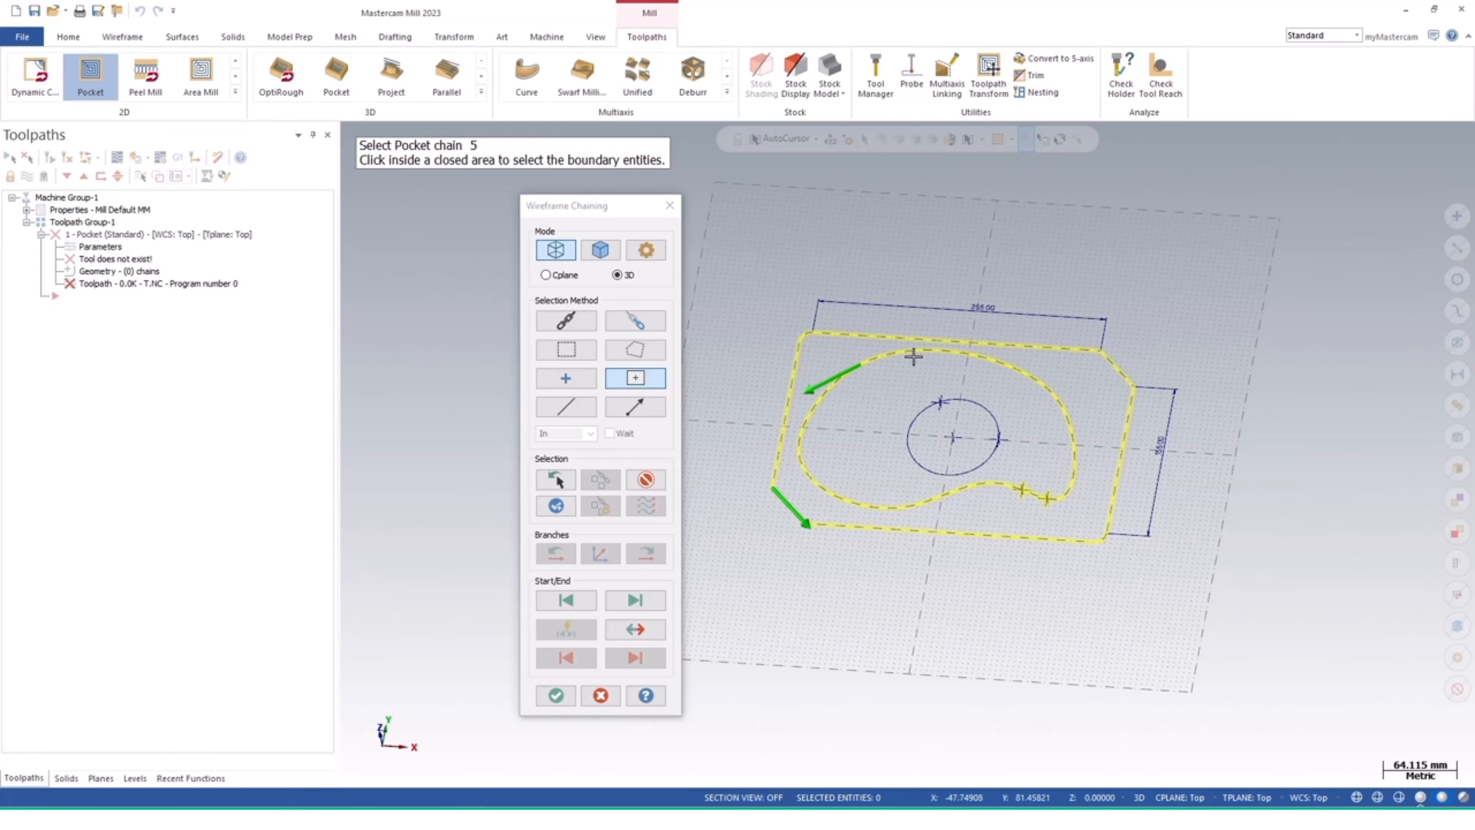
left_click(646, 479)
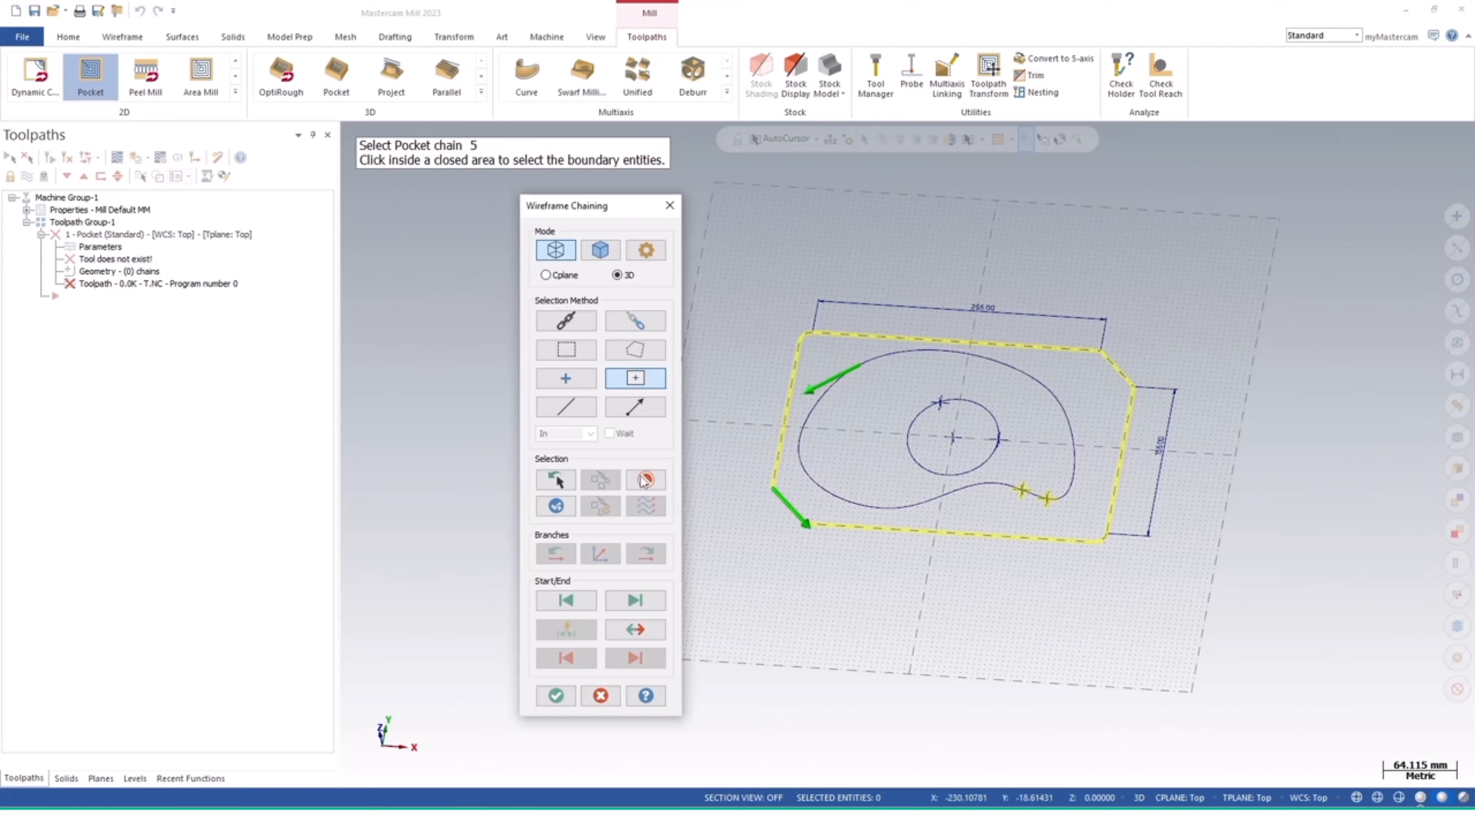
Try single-entity chaining around the outer profile from the negative-X edge to the positive-Y edge, and unselect the chains
left_click(587, 411)
left_click(791, 388)
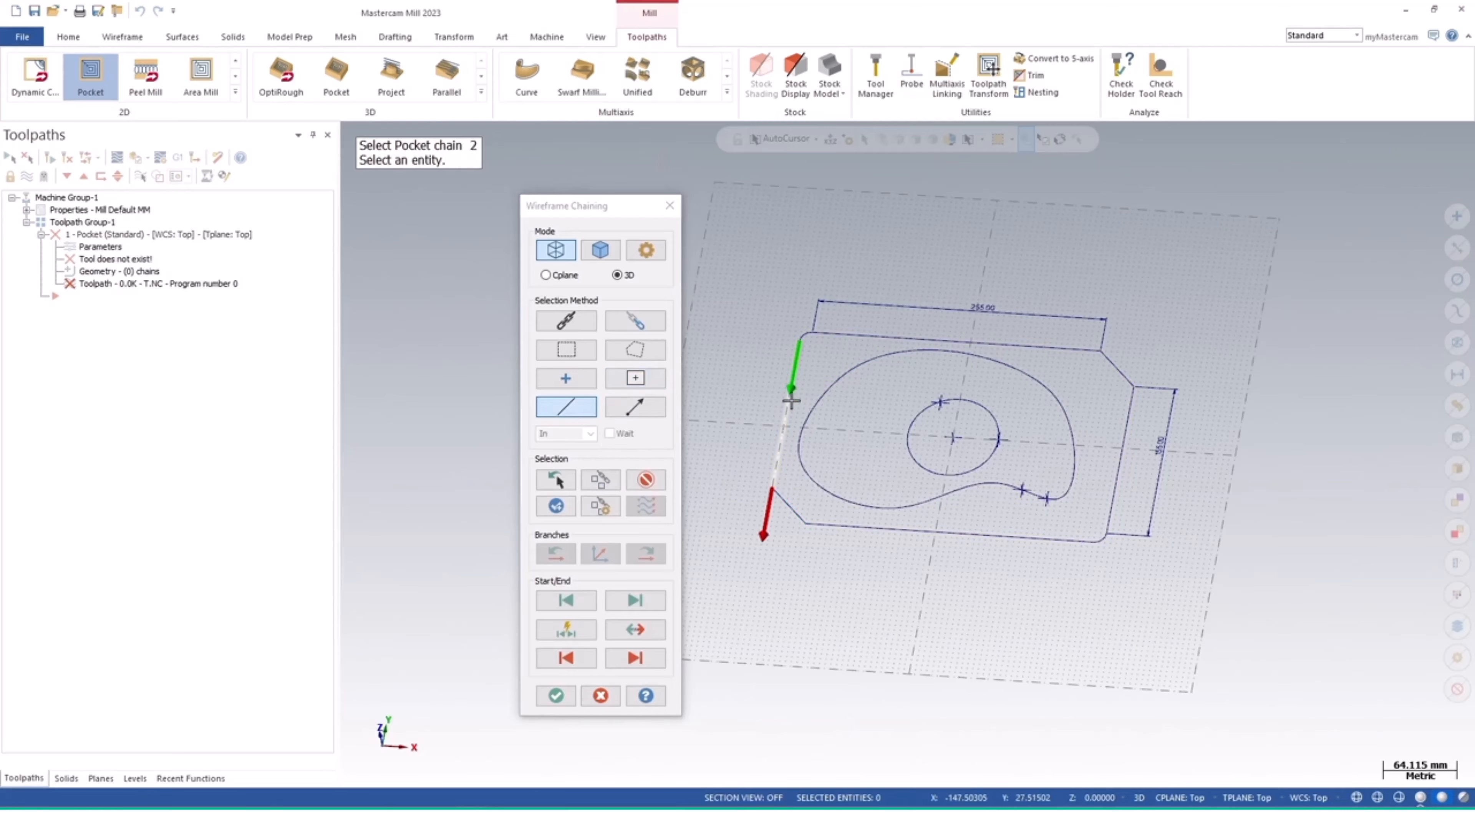
left_click(791, 504)
left_click(872, 527)
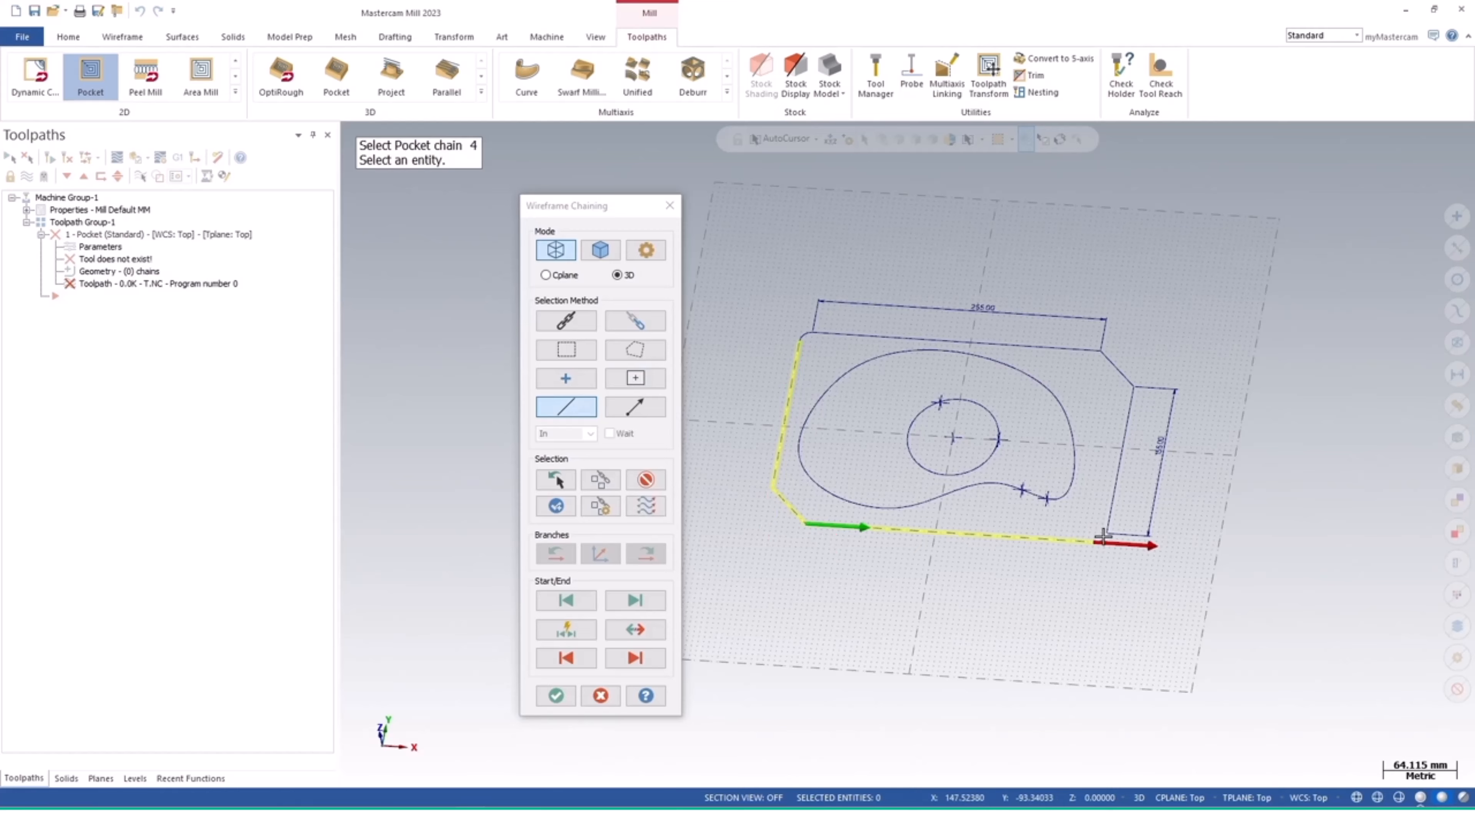
left_click(1115, 511)
left_click(1125, 406)
left_click(1118, 369)
left_click(987, 344)
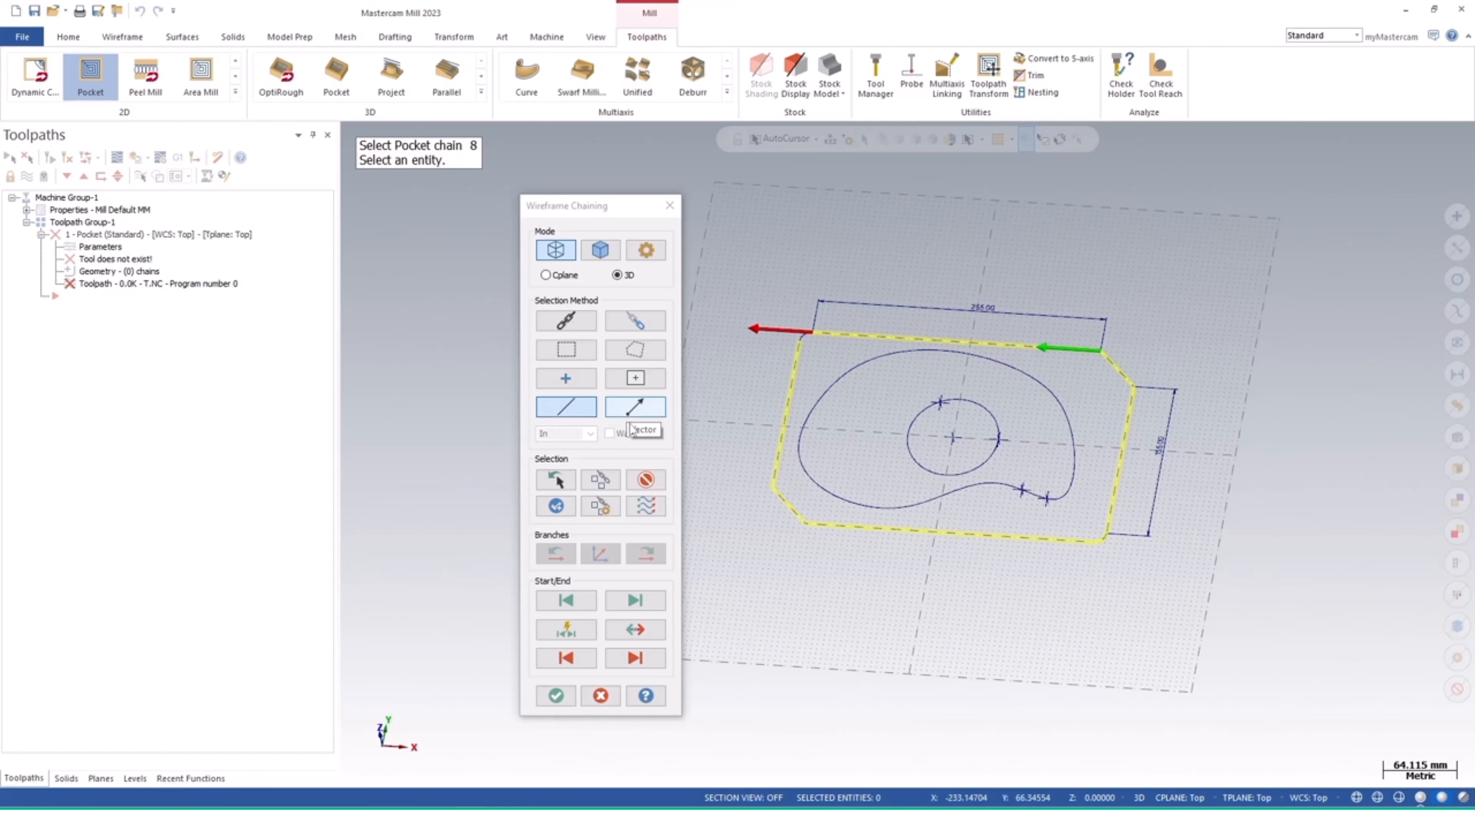
left_click(644, 481)
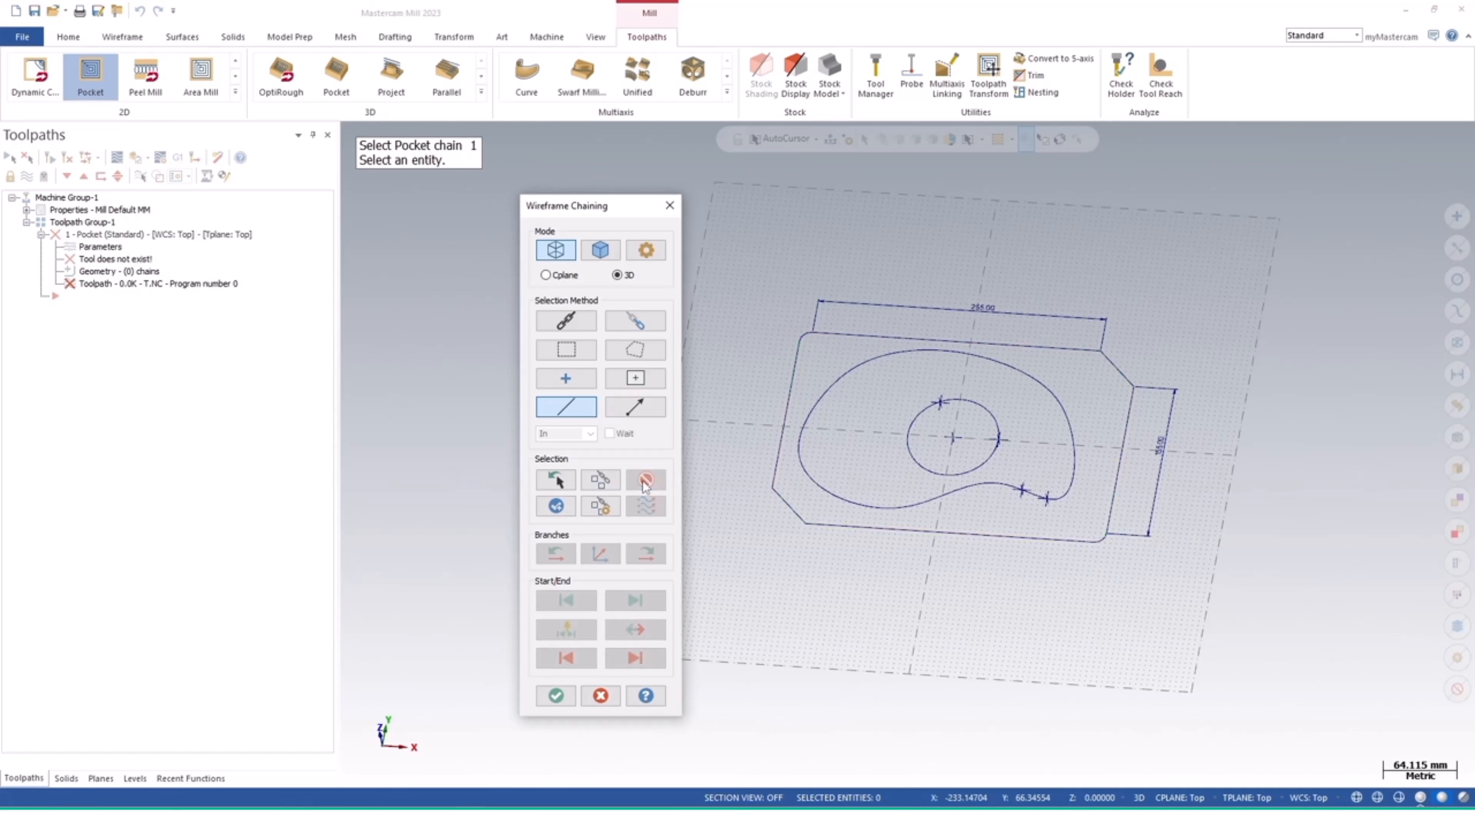
Try vector chaining by sketching a closed run of vector lines around the outer profile, and unselect the resulting chain
left_click(635, 407)
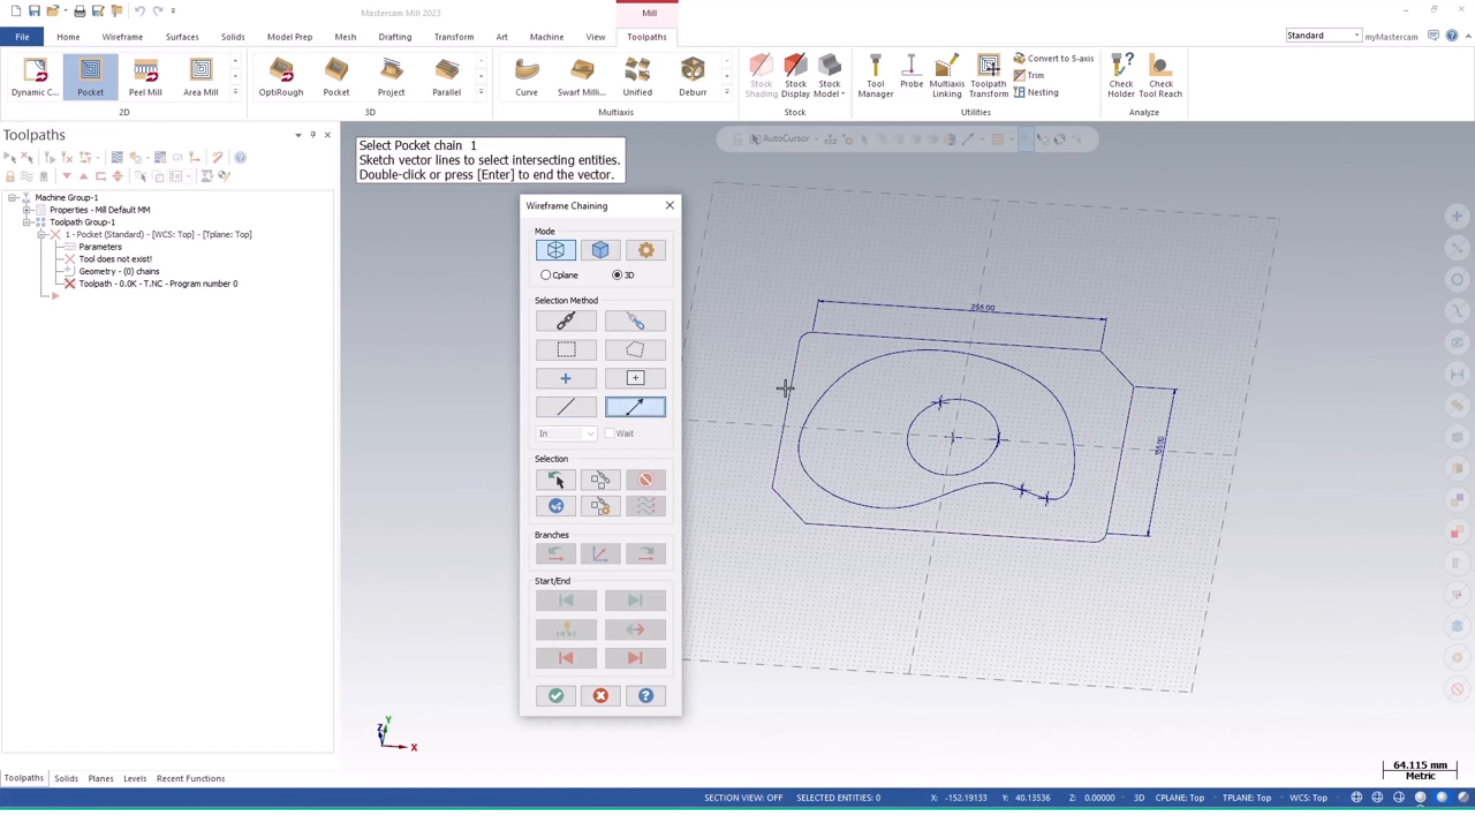
left_click(791, 381)
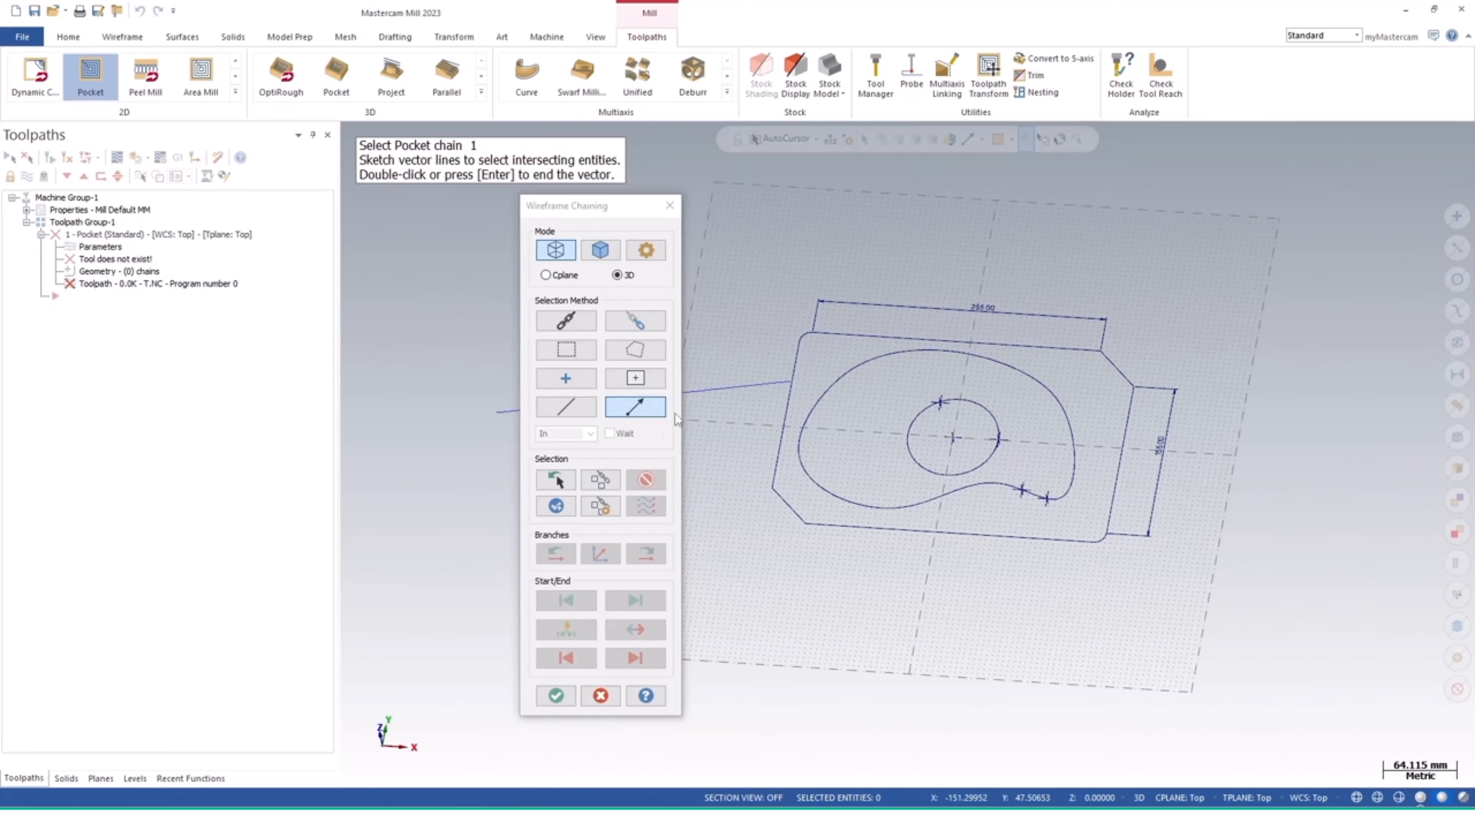
left_click(773, 487)
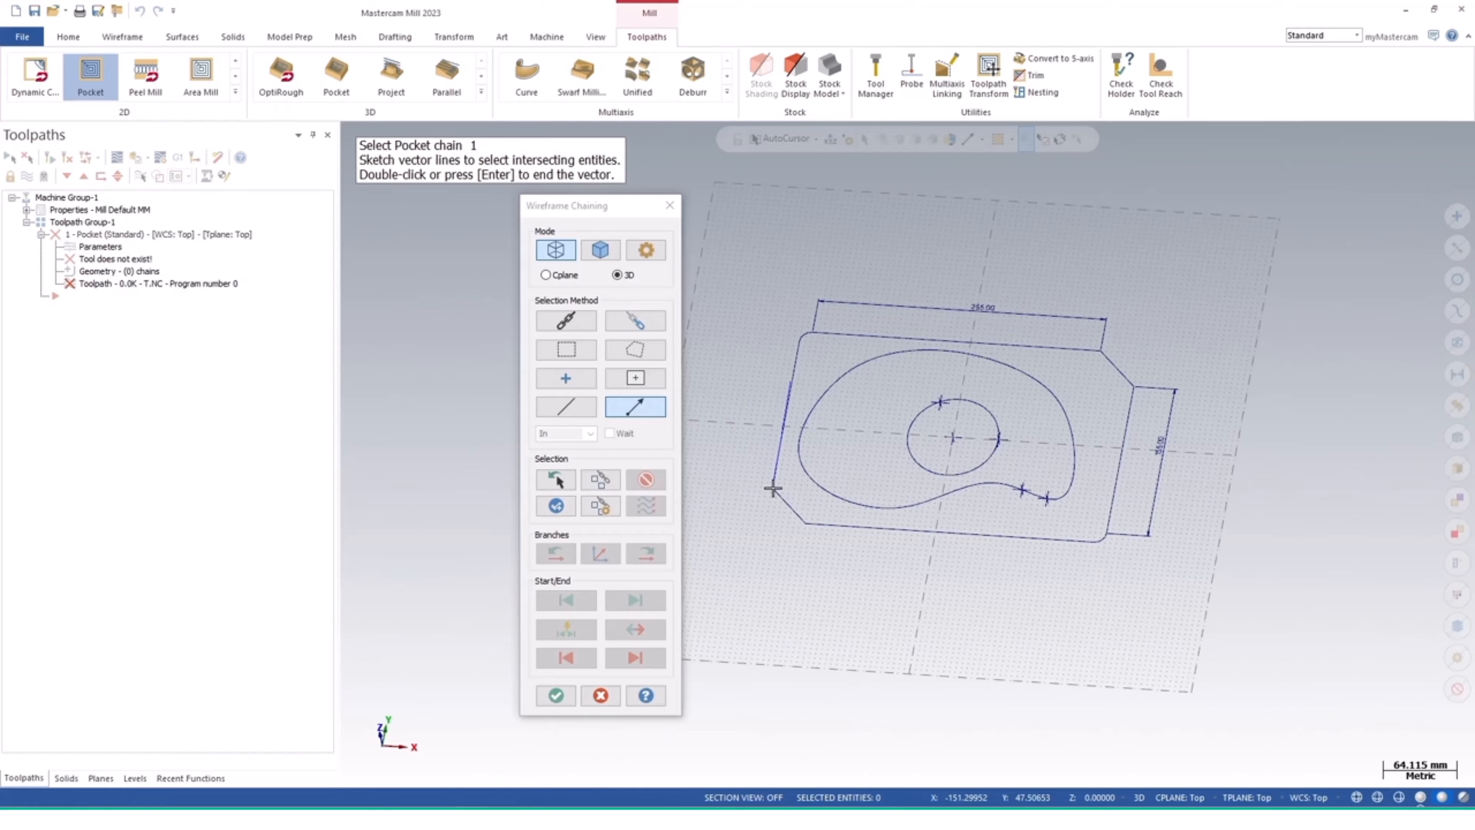
left_click(806, 522)
left_click(1108, 556)
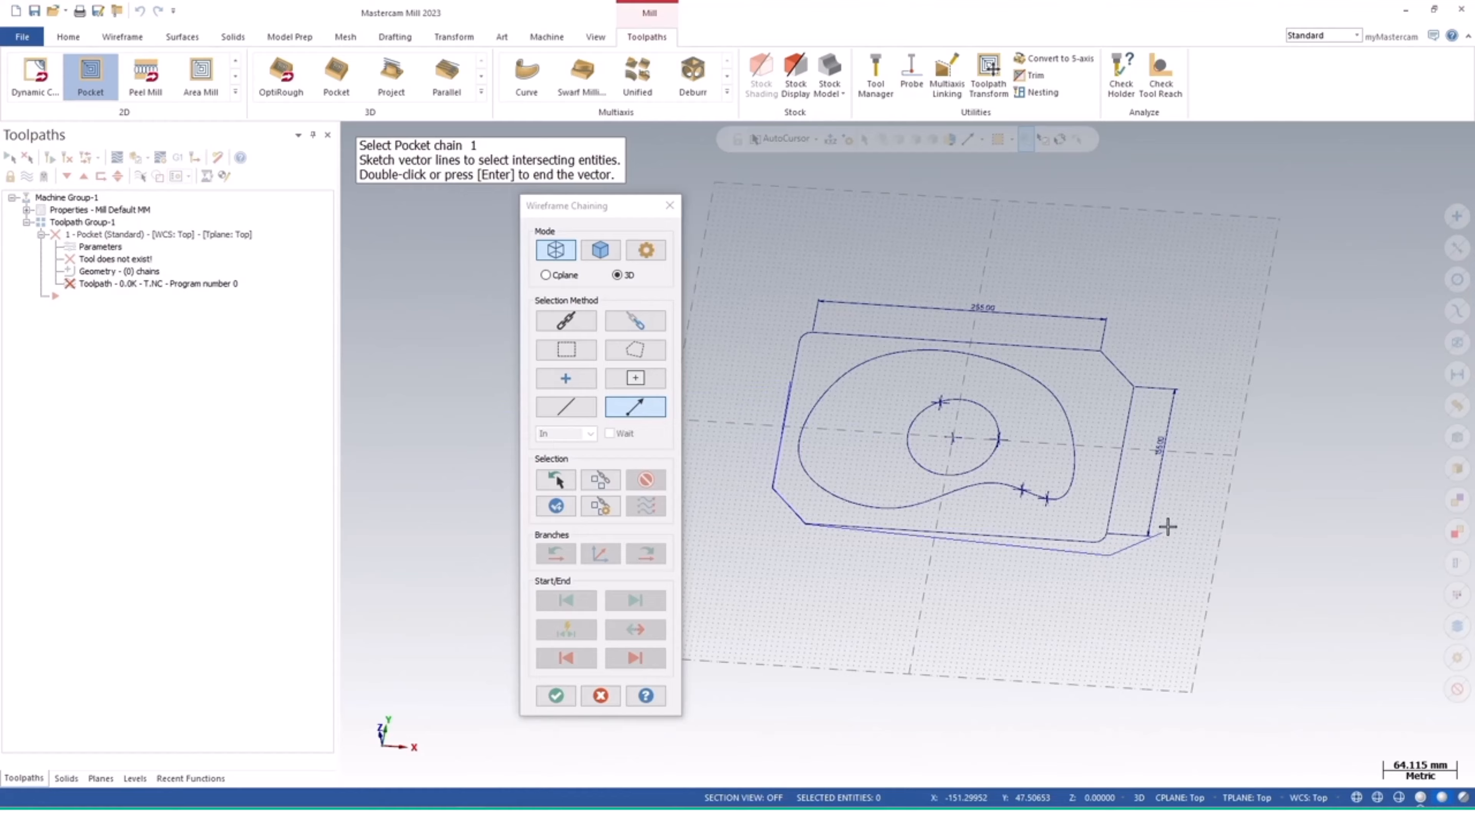
left_click(1147, 344)
left_click(1106, 322)
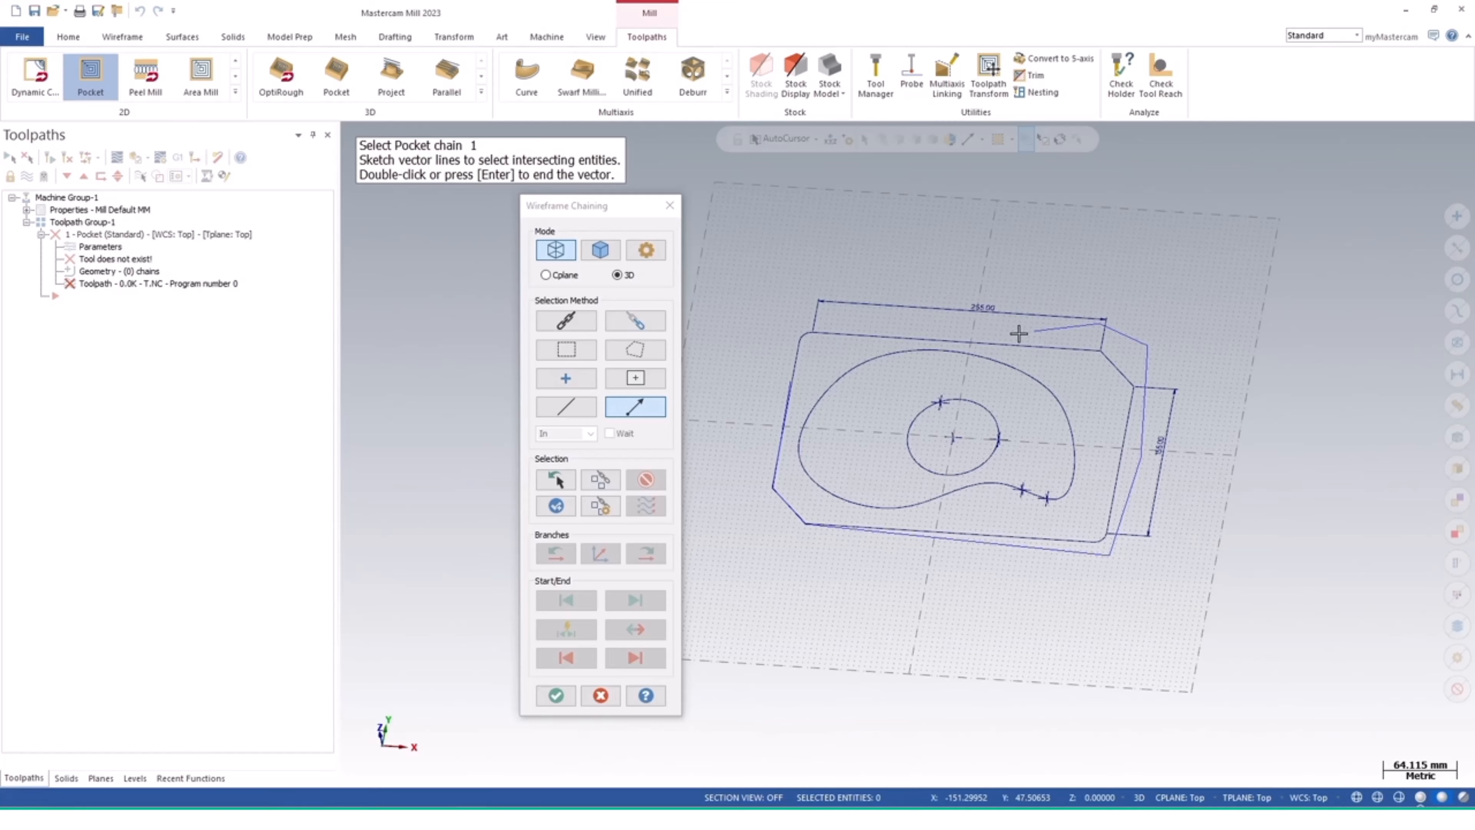
left_click(814, 316)
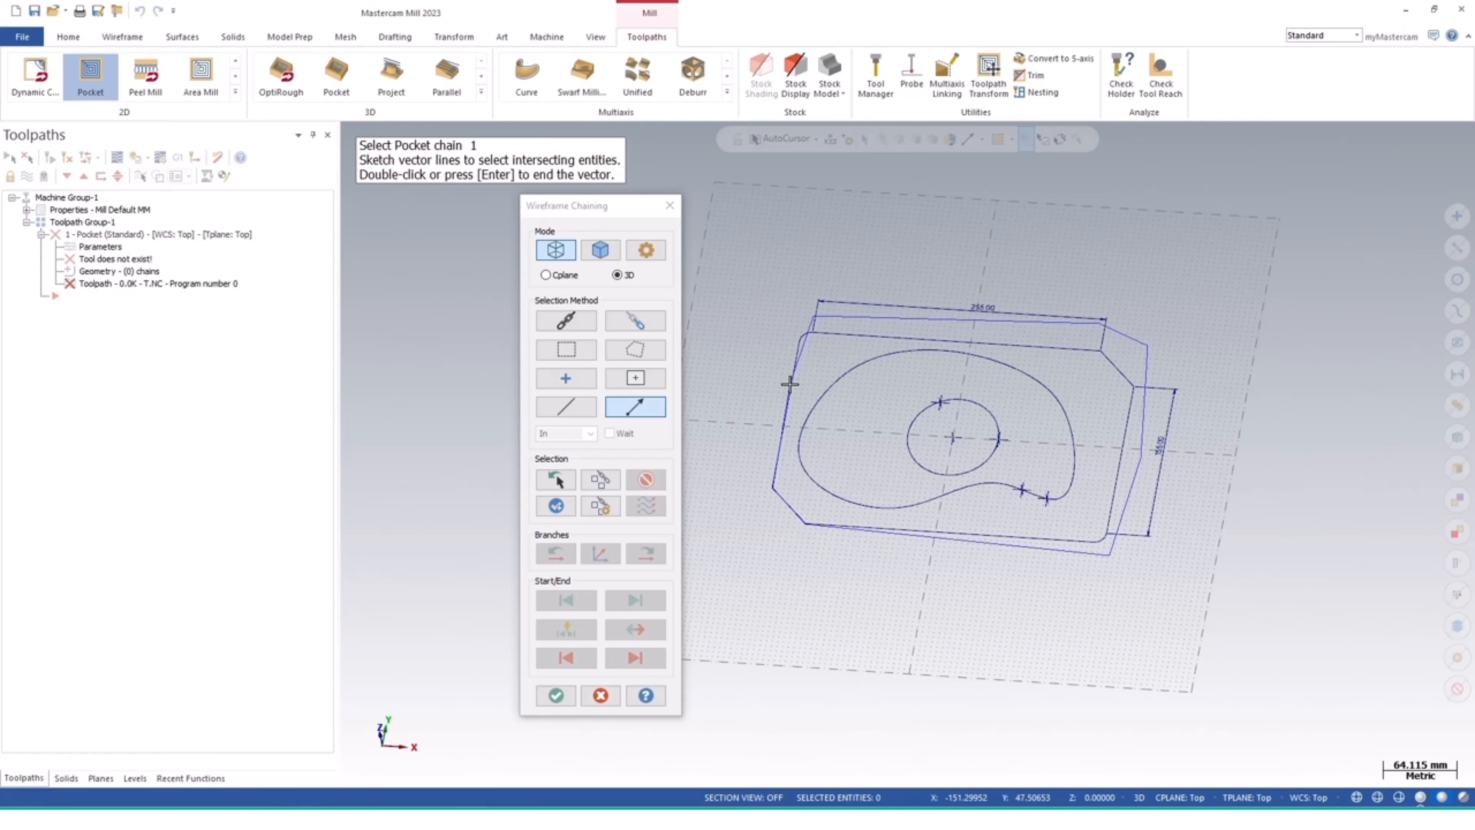
double_click(790, 383)
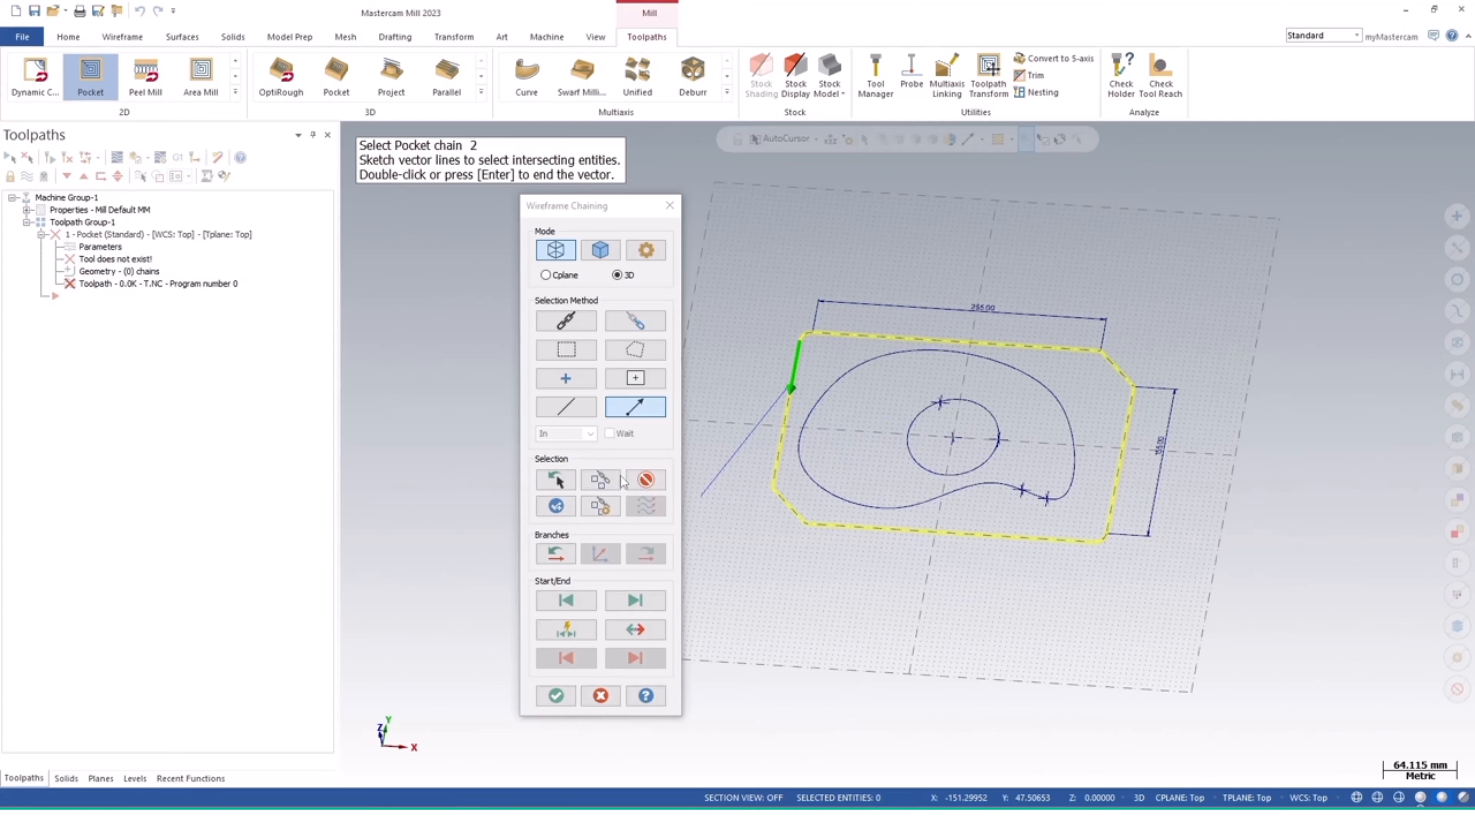
left_click(646, 479)
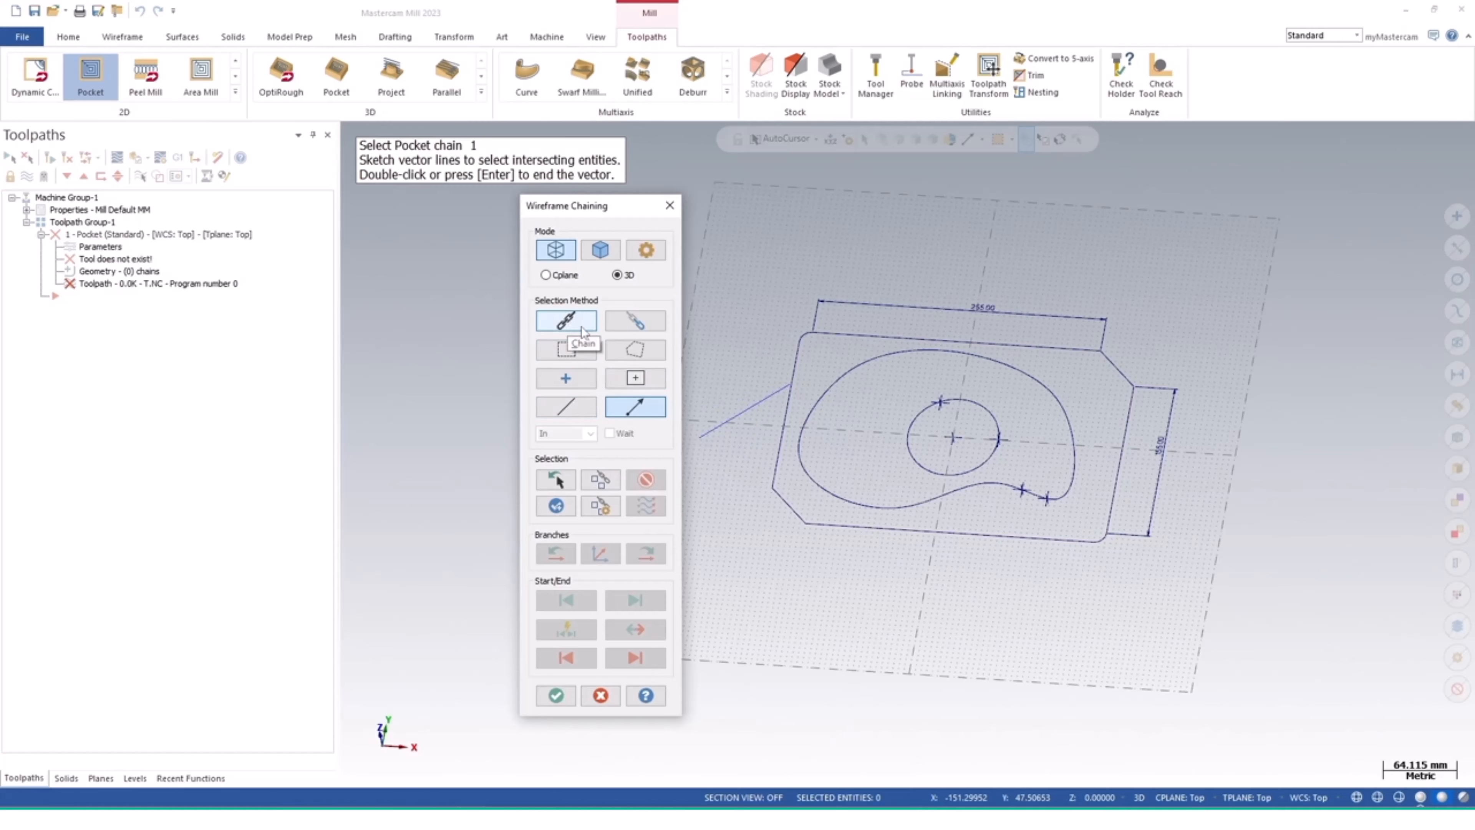
Chain the circle with the full Chain method and accept it as the pocket geometry
left_click(581, 327)
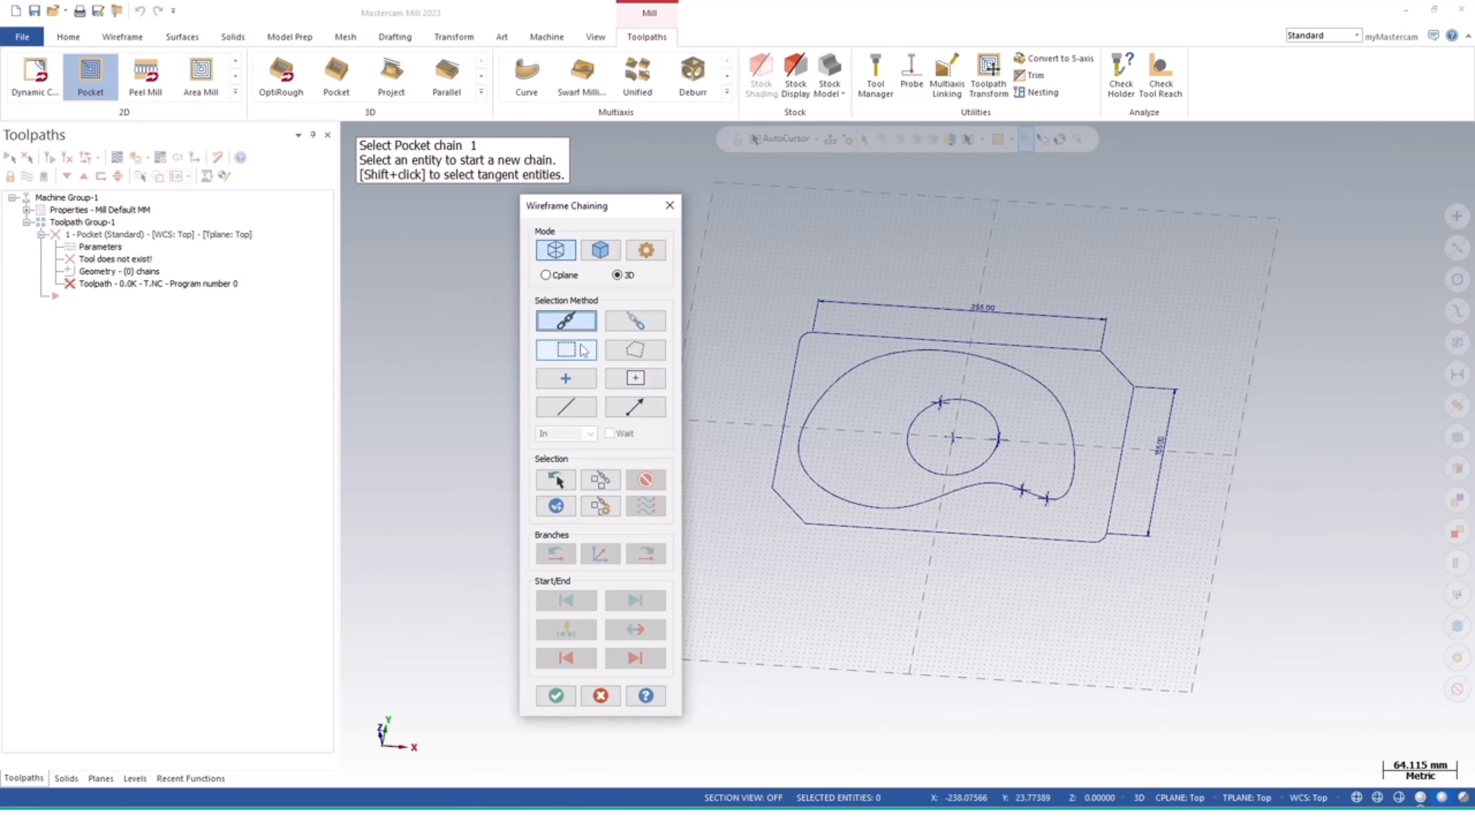
left_click(916, 414)
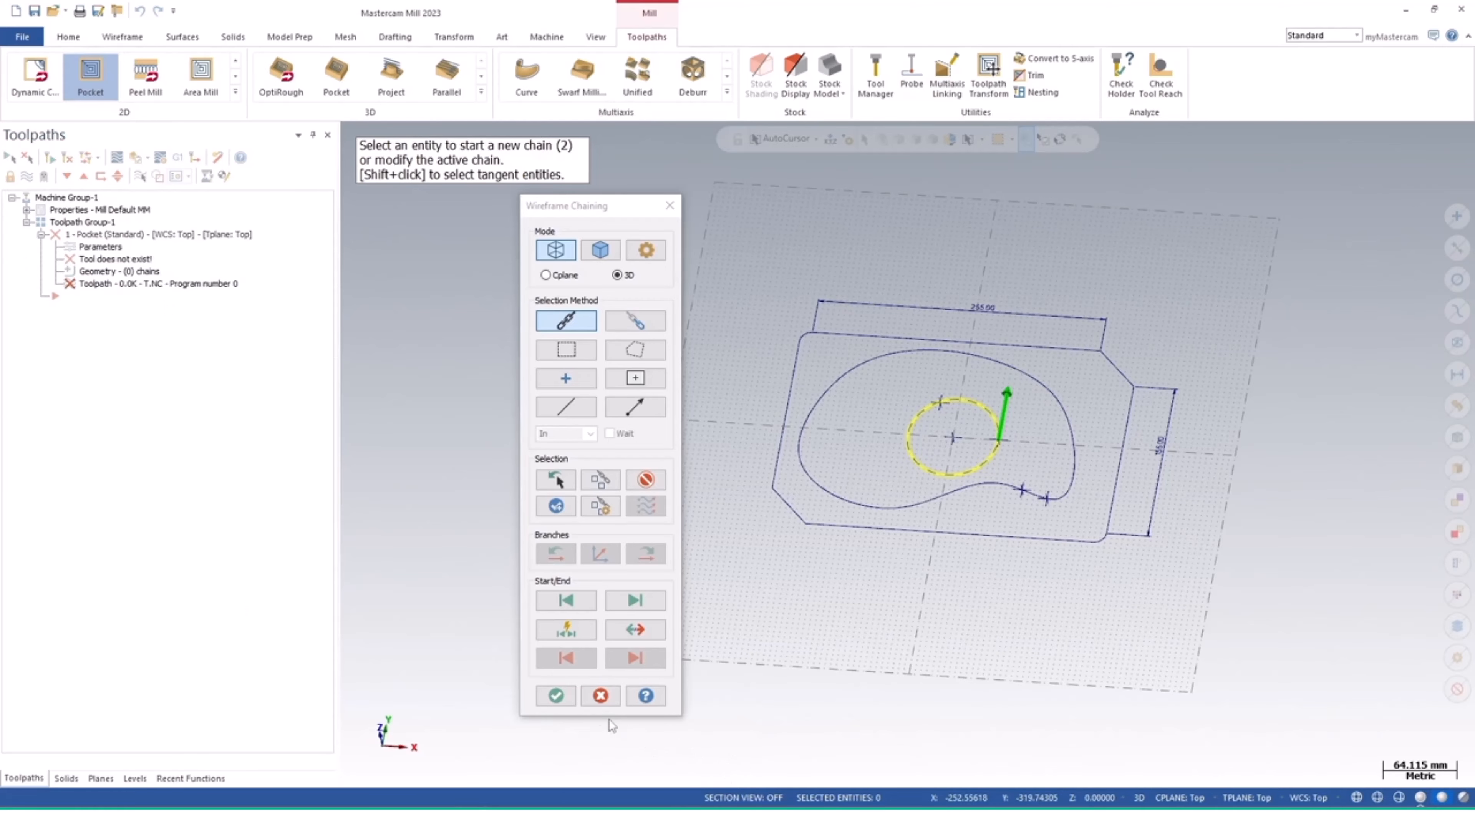
left_click(556, 696)
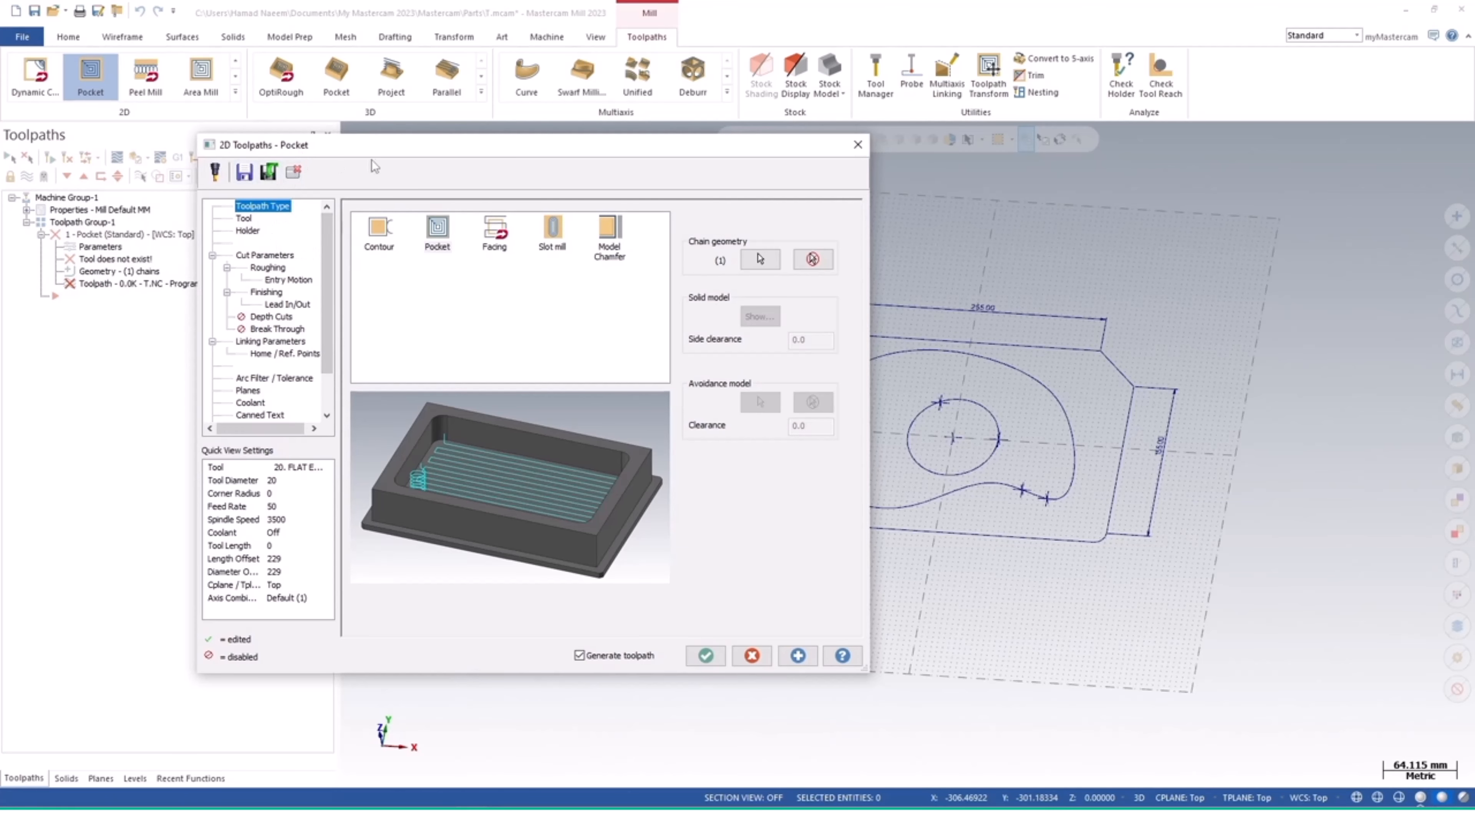
Review the pocket toolpath's tool, holder and cut parameter settings
left_click_drag(371, 151, 360, 125)
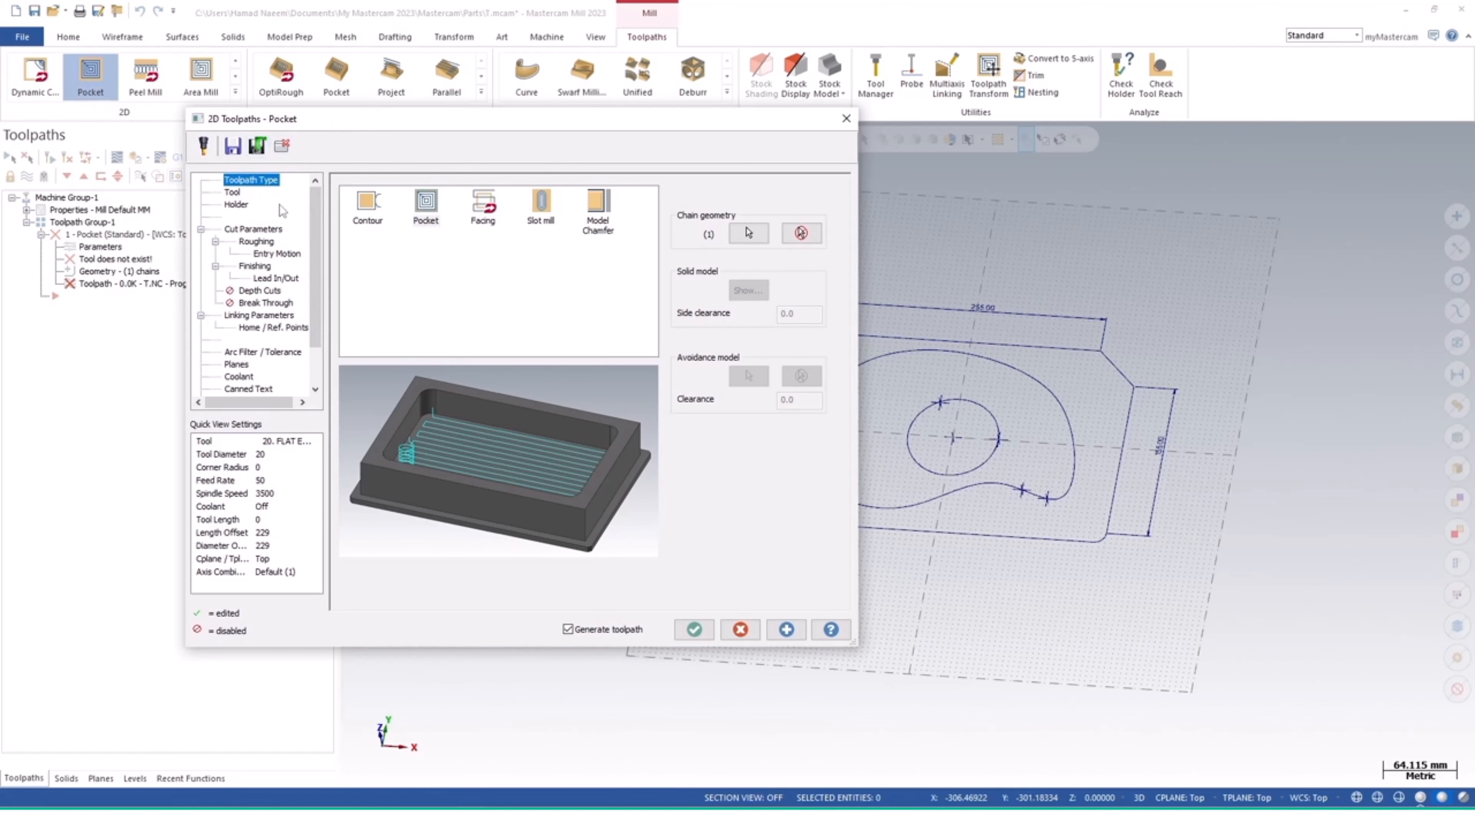
mouse_move(318, 195)
left_mouse_down()
mouse_move(318, 264)
mouse_move(311, 192)
left_mouse_up()
left_click(233, 192)
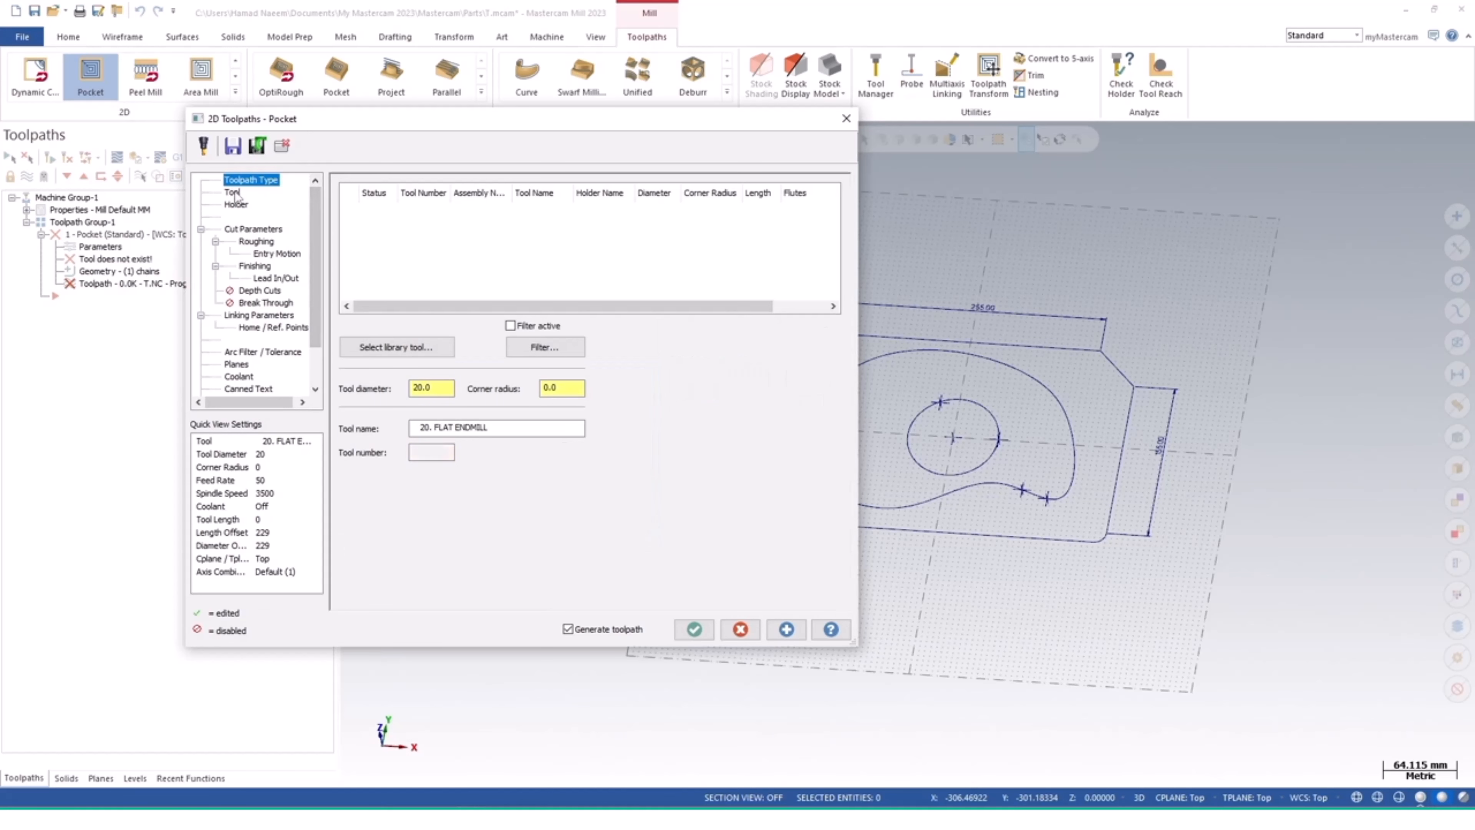
left_click(244, 206)
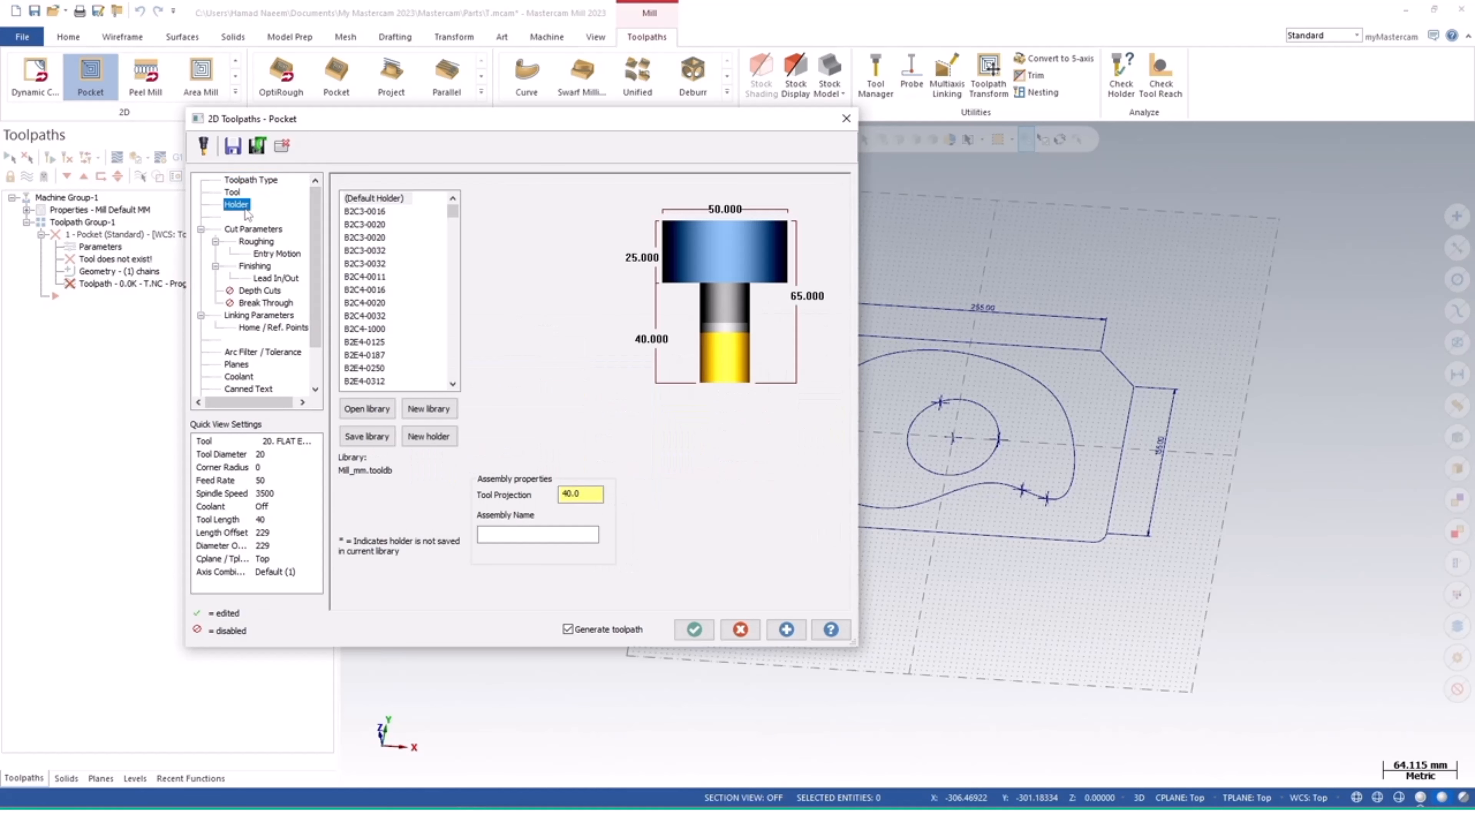
left_click(250, 230)
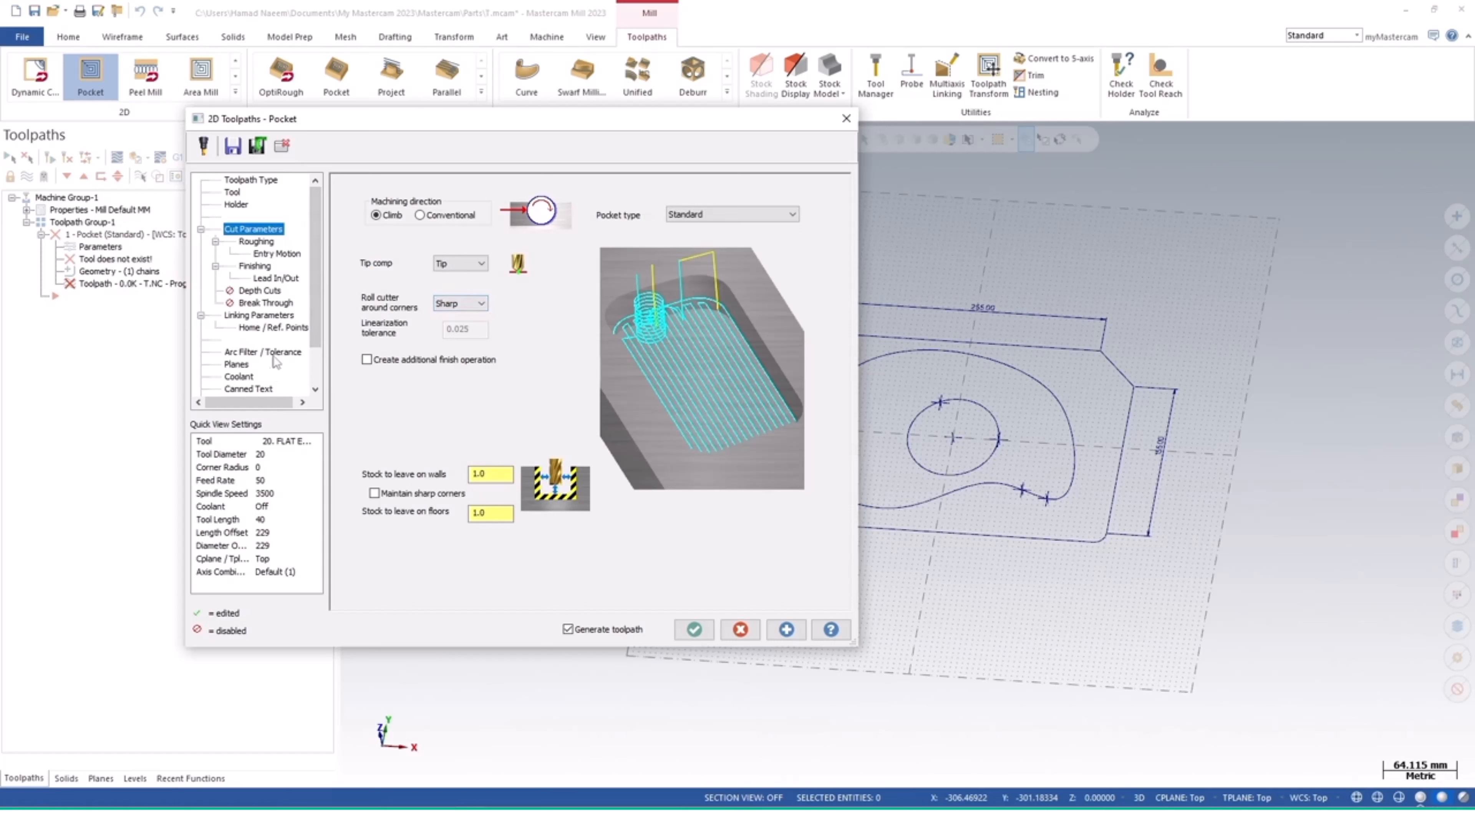
left_click_drag(262, 401, 267, 402)
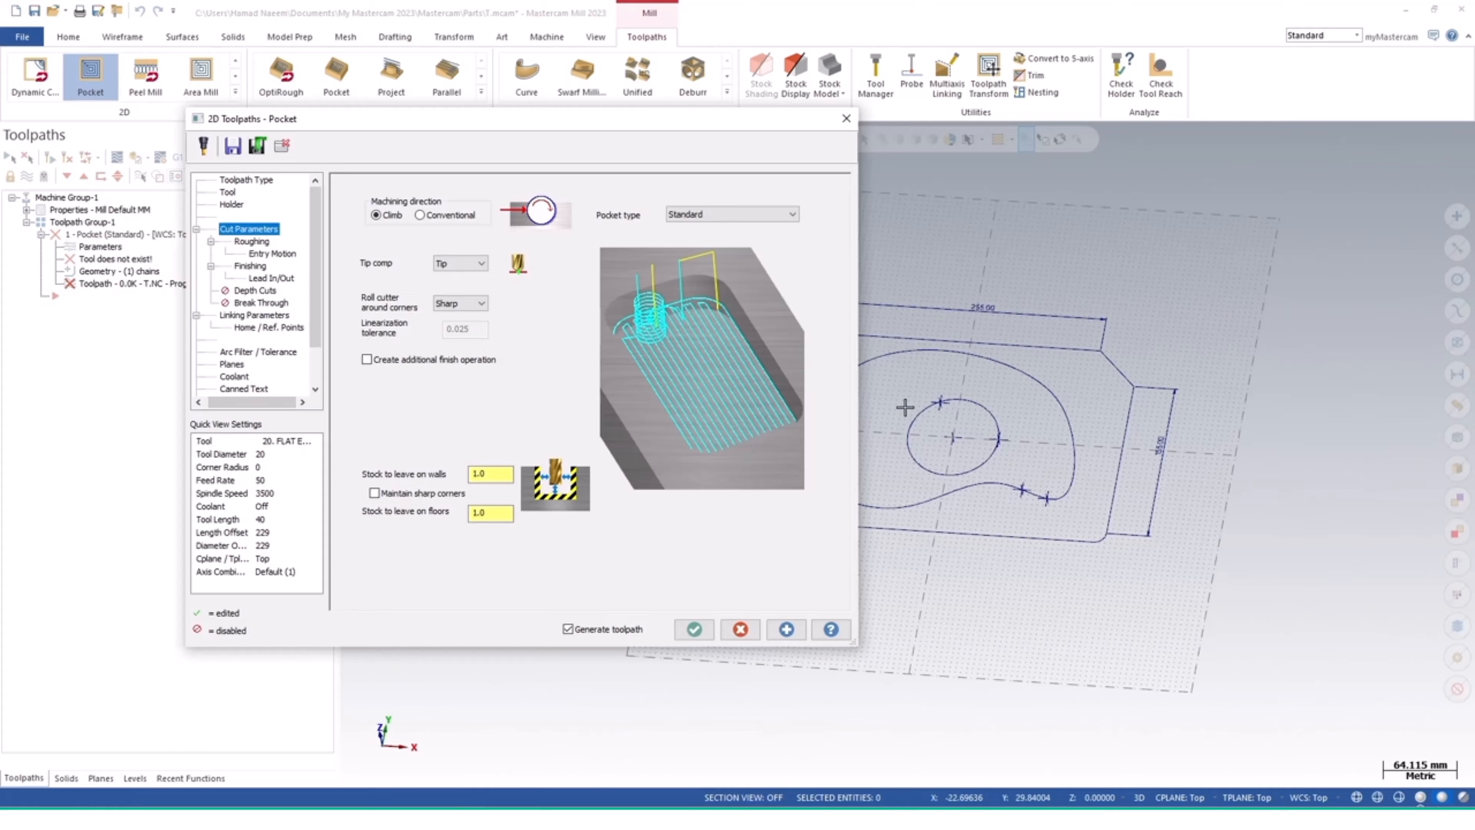
Try the Zigzag and Constant Overlap Spiral roughing methods for the pocket, and set the cutting method to True Spiral
left_click(244, 242)
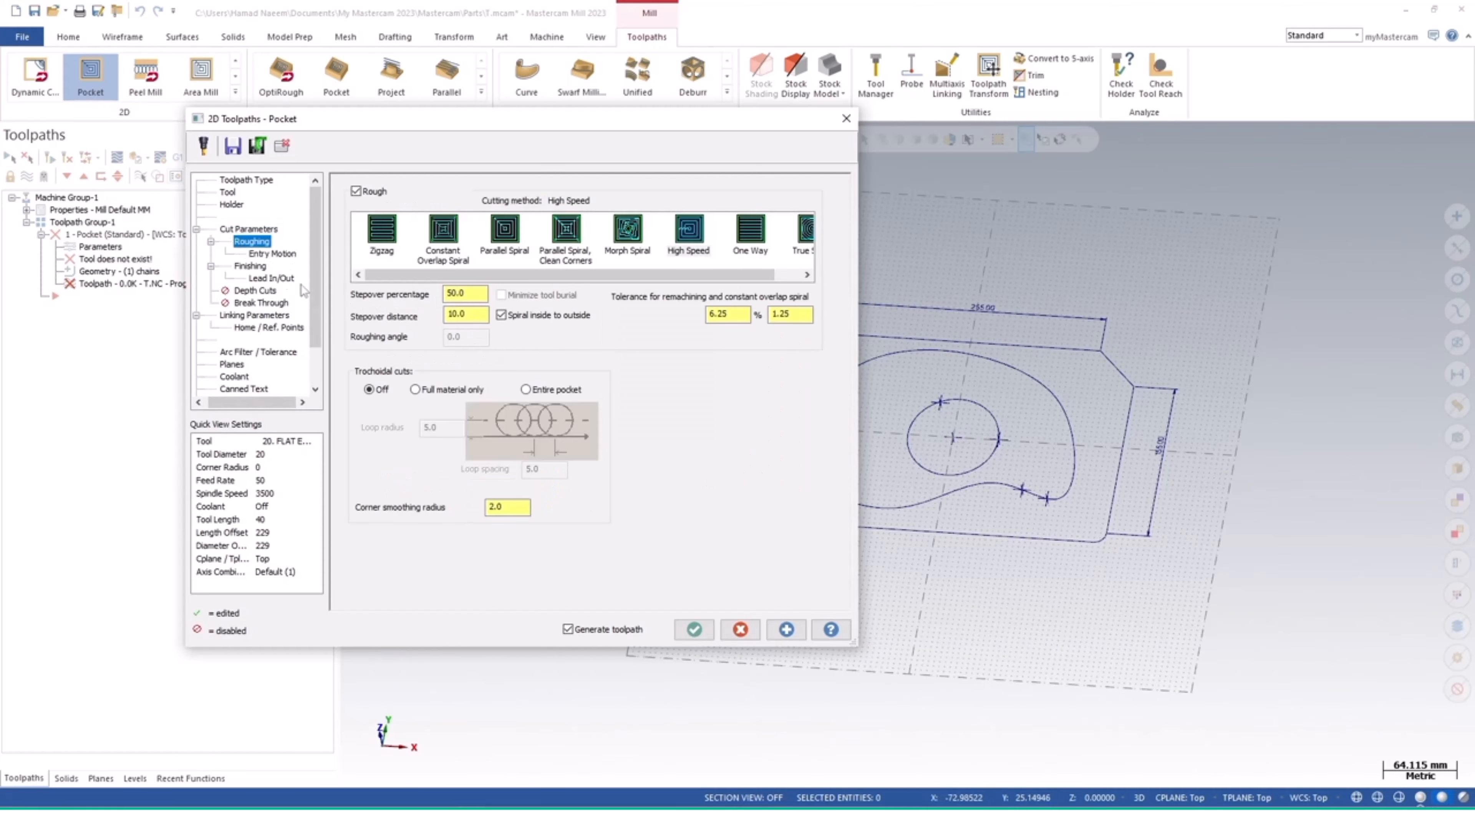
left_click(382, 232)
left_click(444, 230)
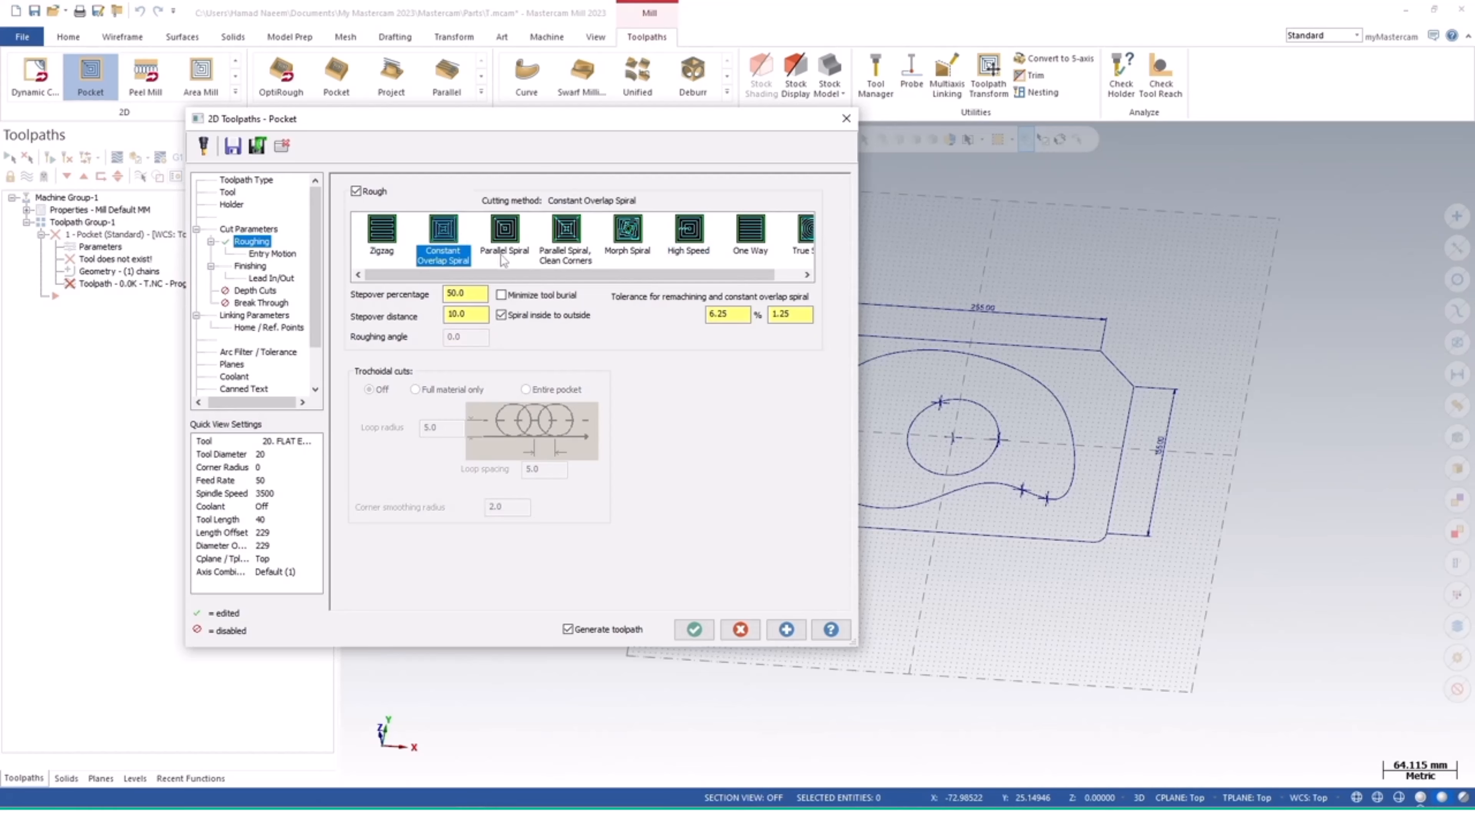
scroll(474, 232, "right", 1)
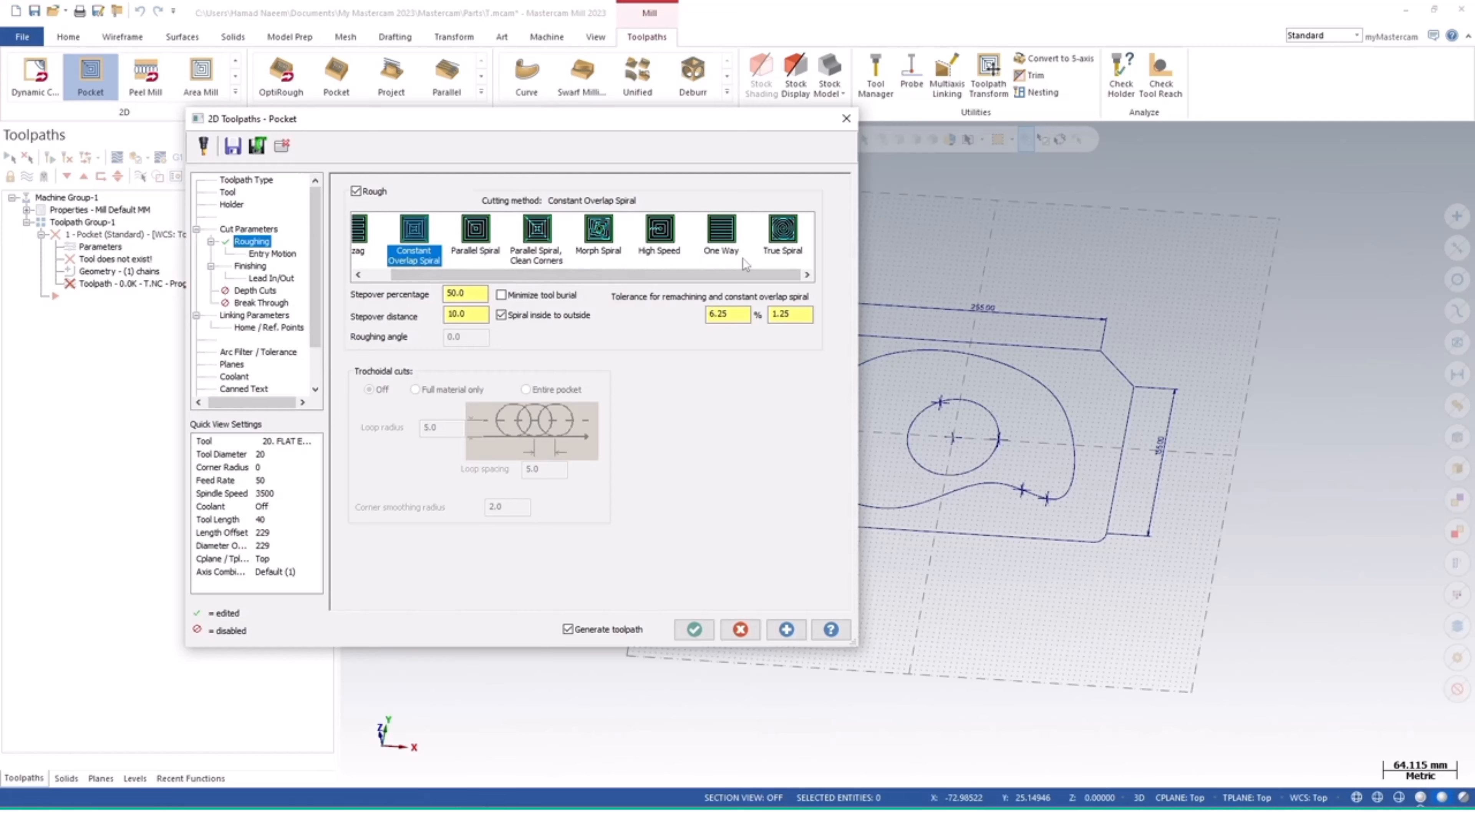
left_click(779, 241)
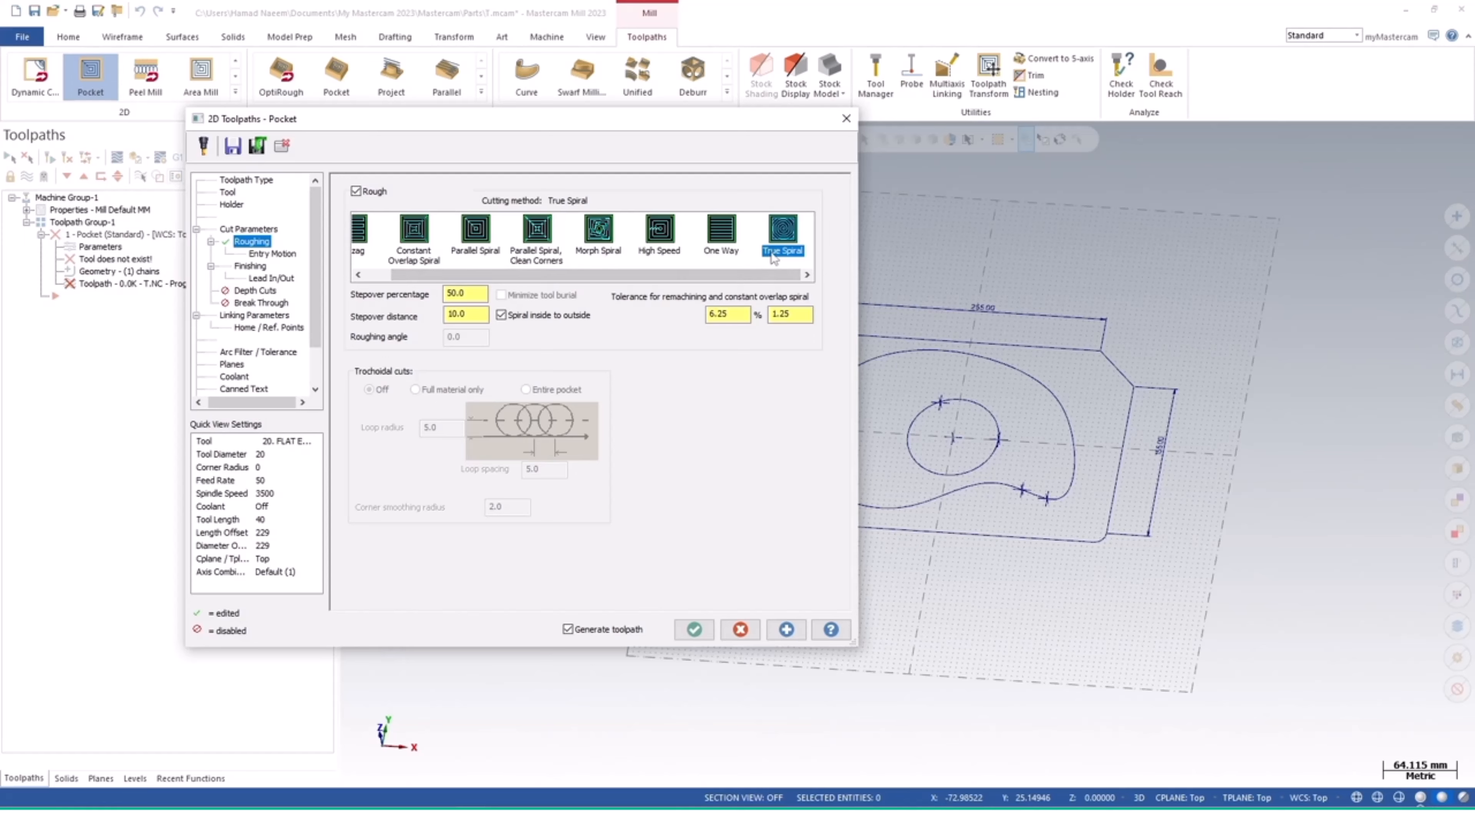
Review the roughing methods and helix entry motion settings, and select Pocket as the toolpath type
left_click_drag(588, 273, 409, 280)
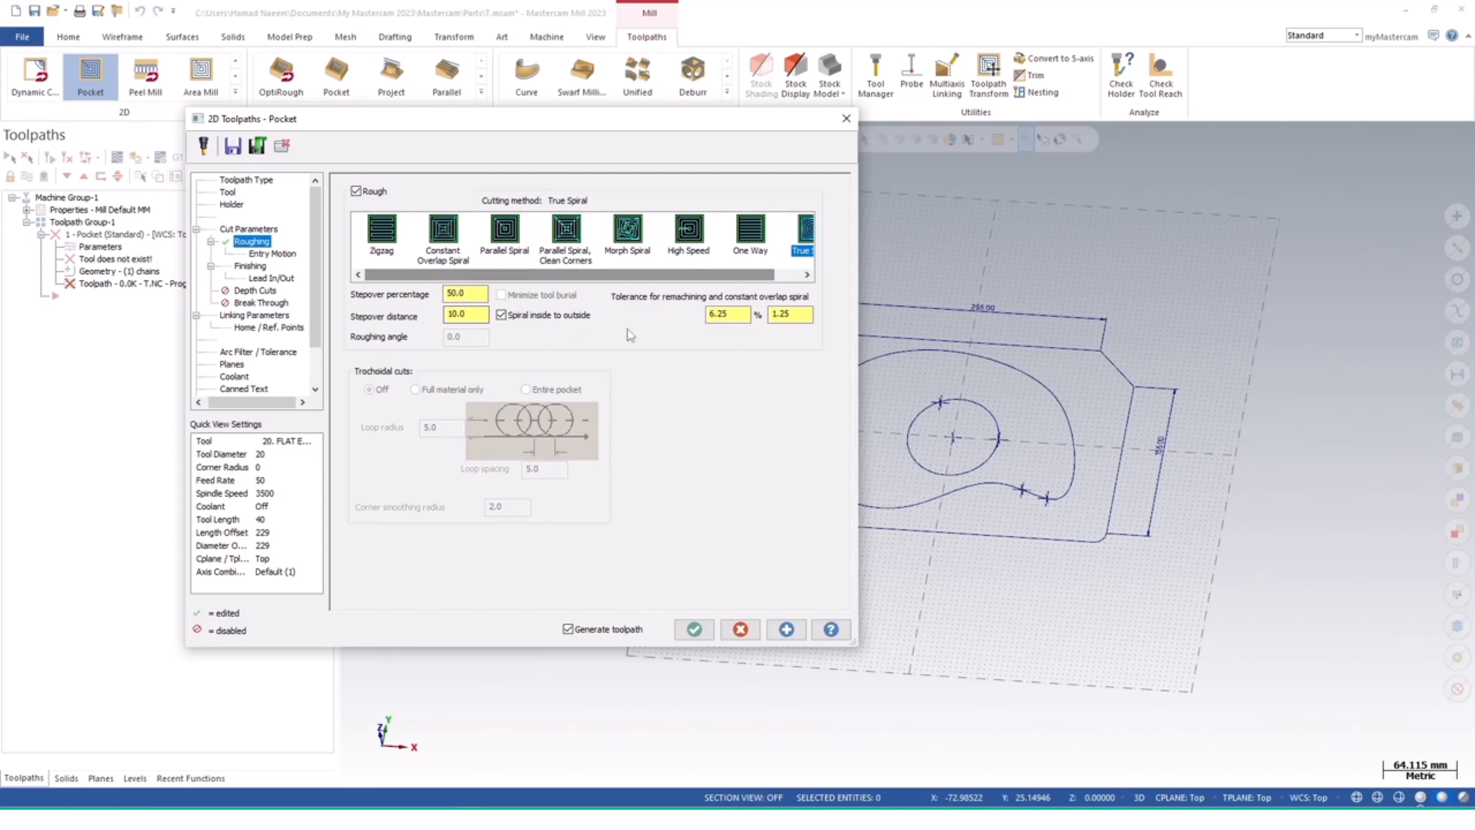
left_click(276, 255)
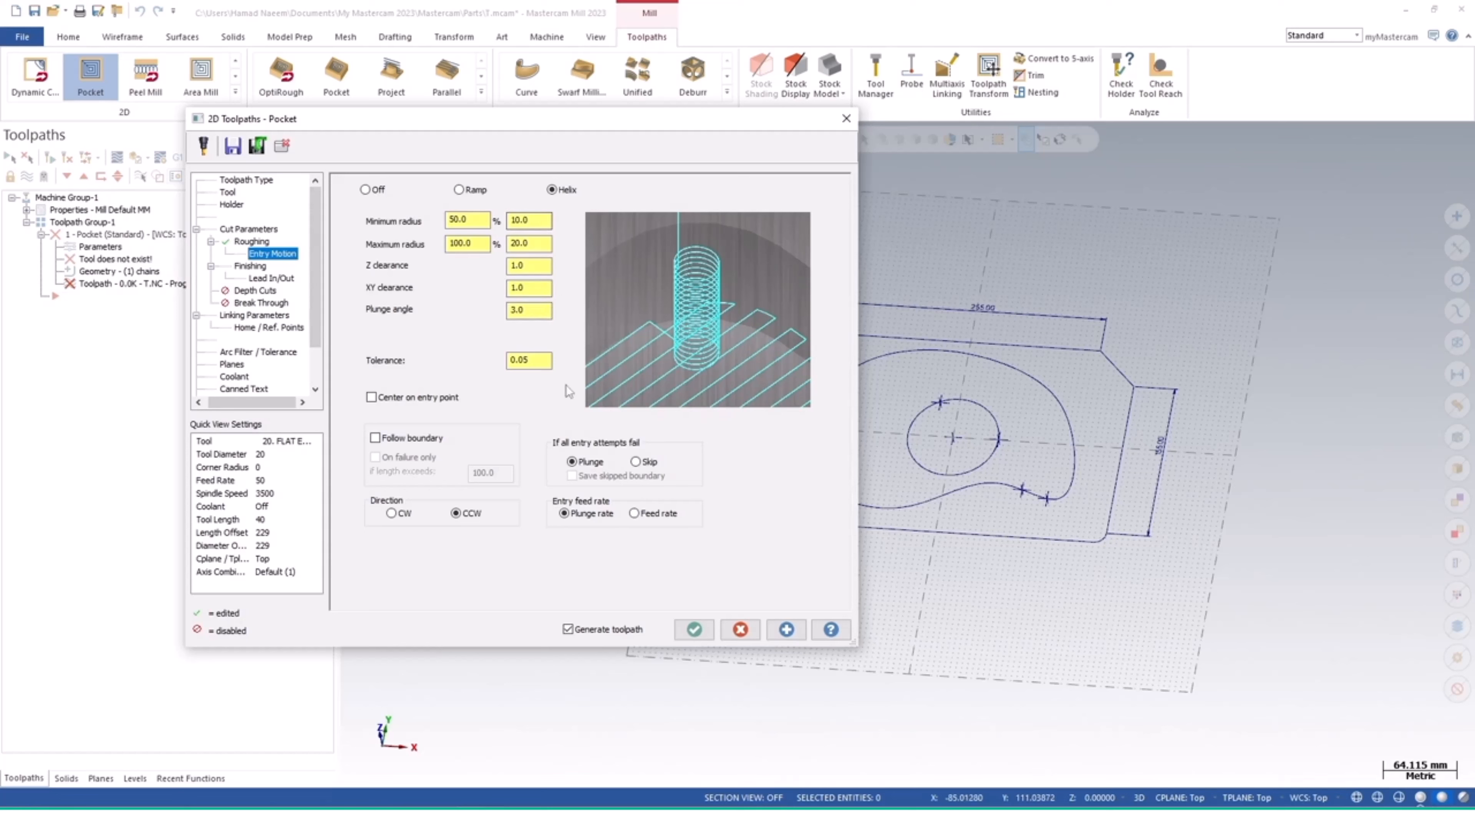
left_click(254, 181)
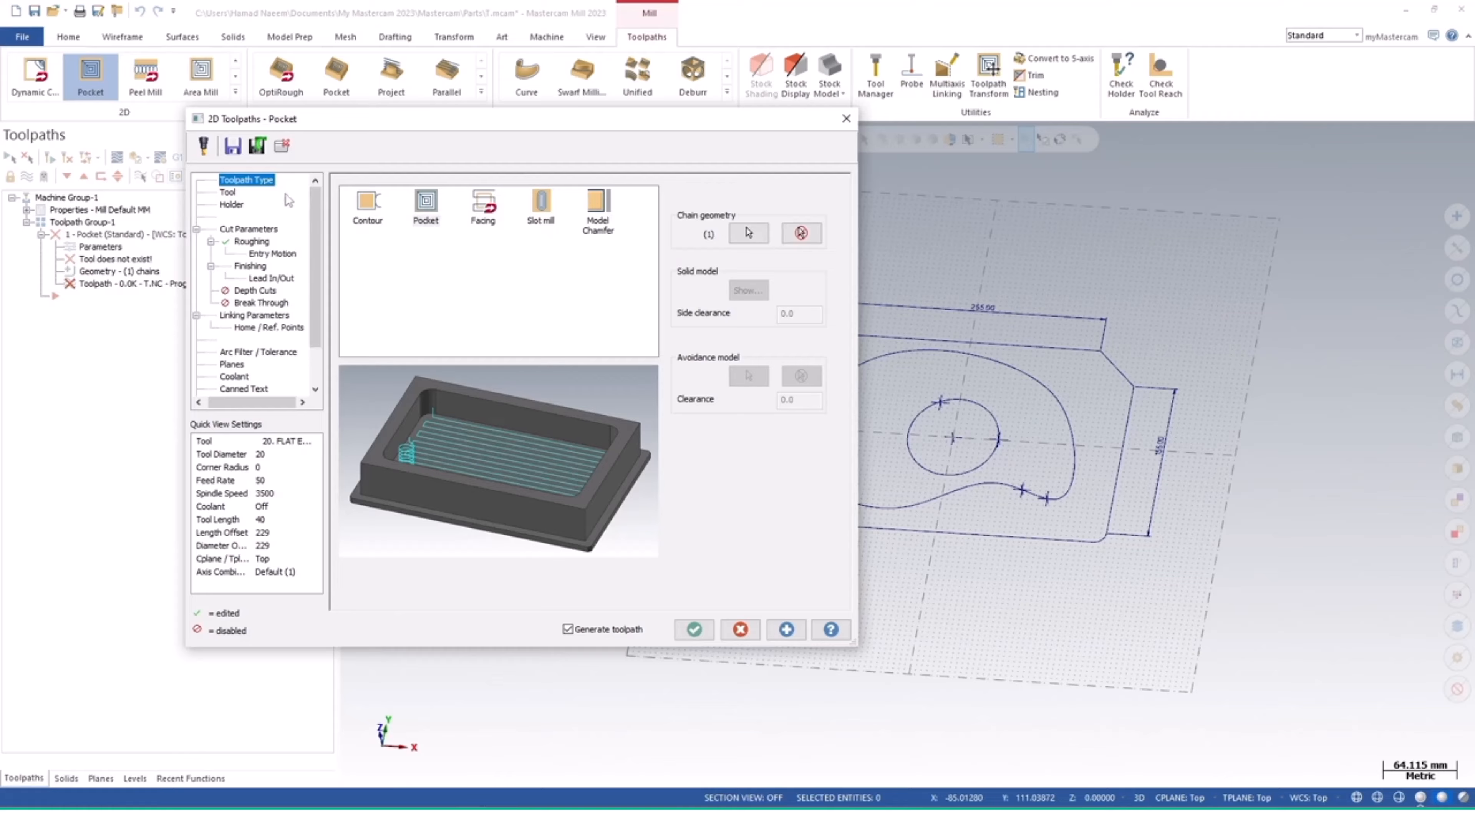
left_click(423, 210)
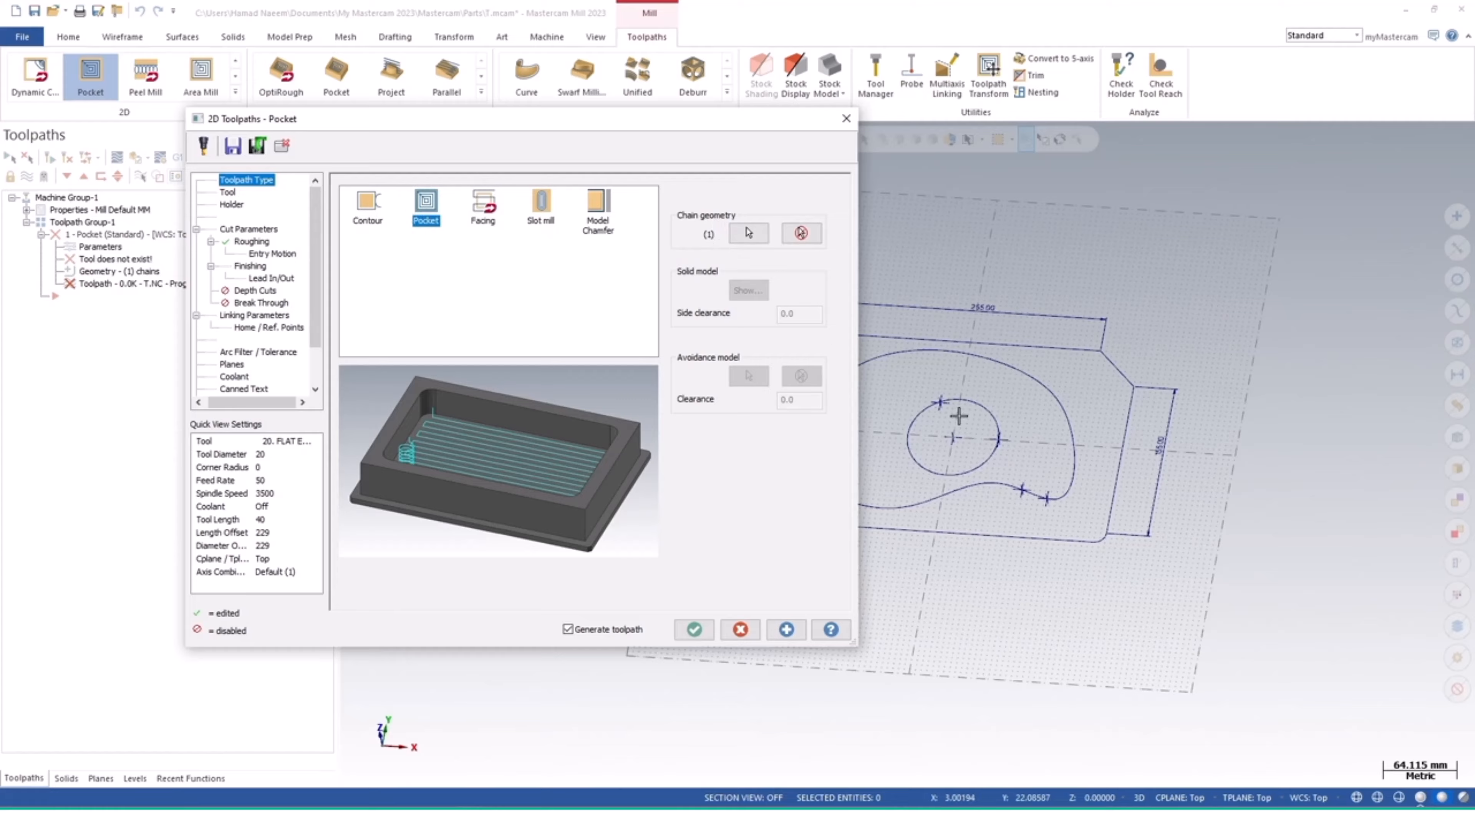
Filter the tool list so that flat end mills are the only tool type included
left_click(228, 195)
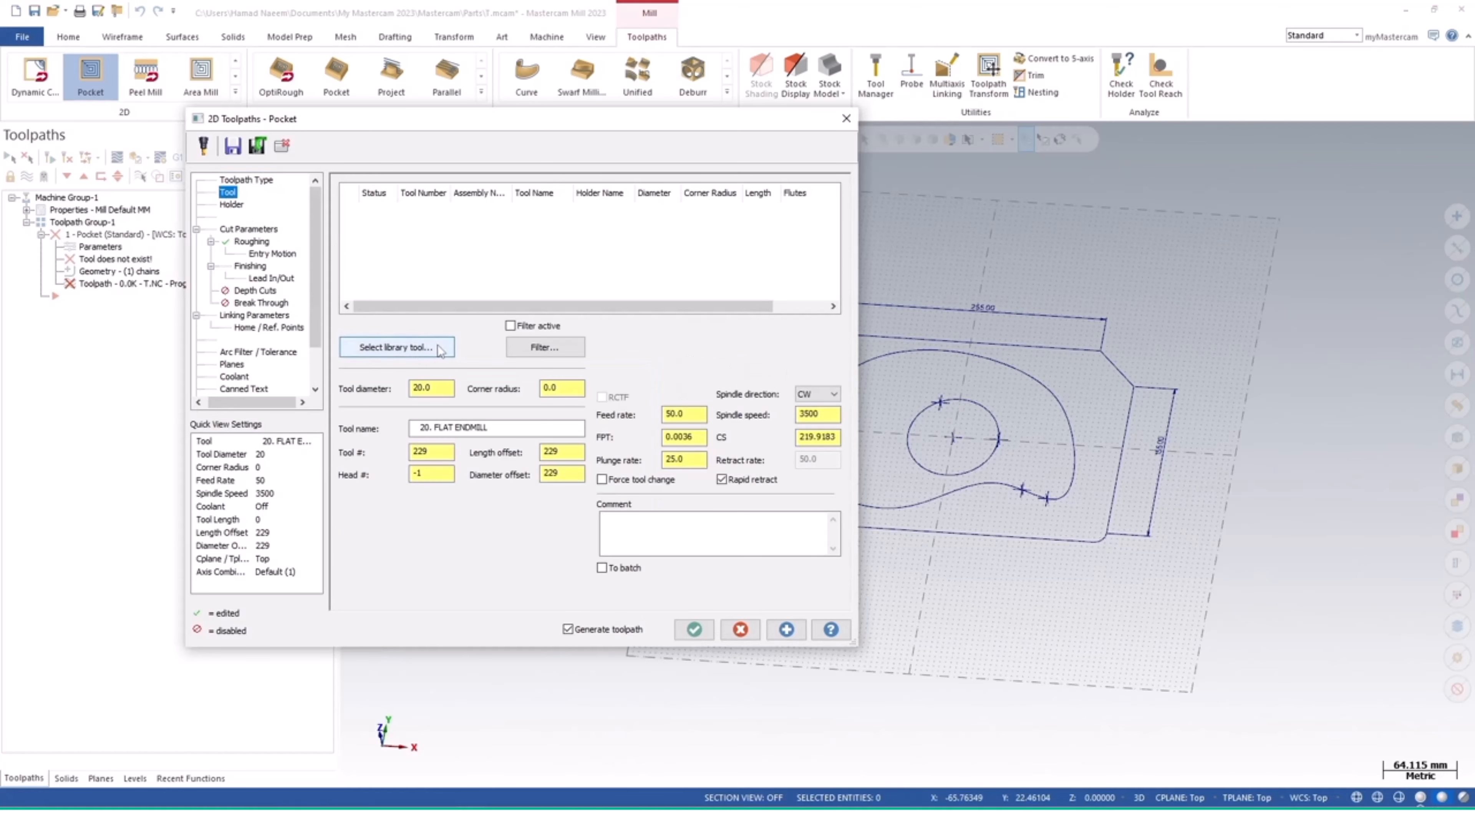
left_click(388, 349)
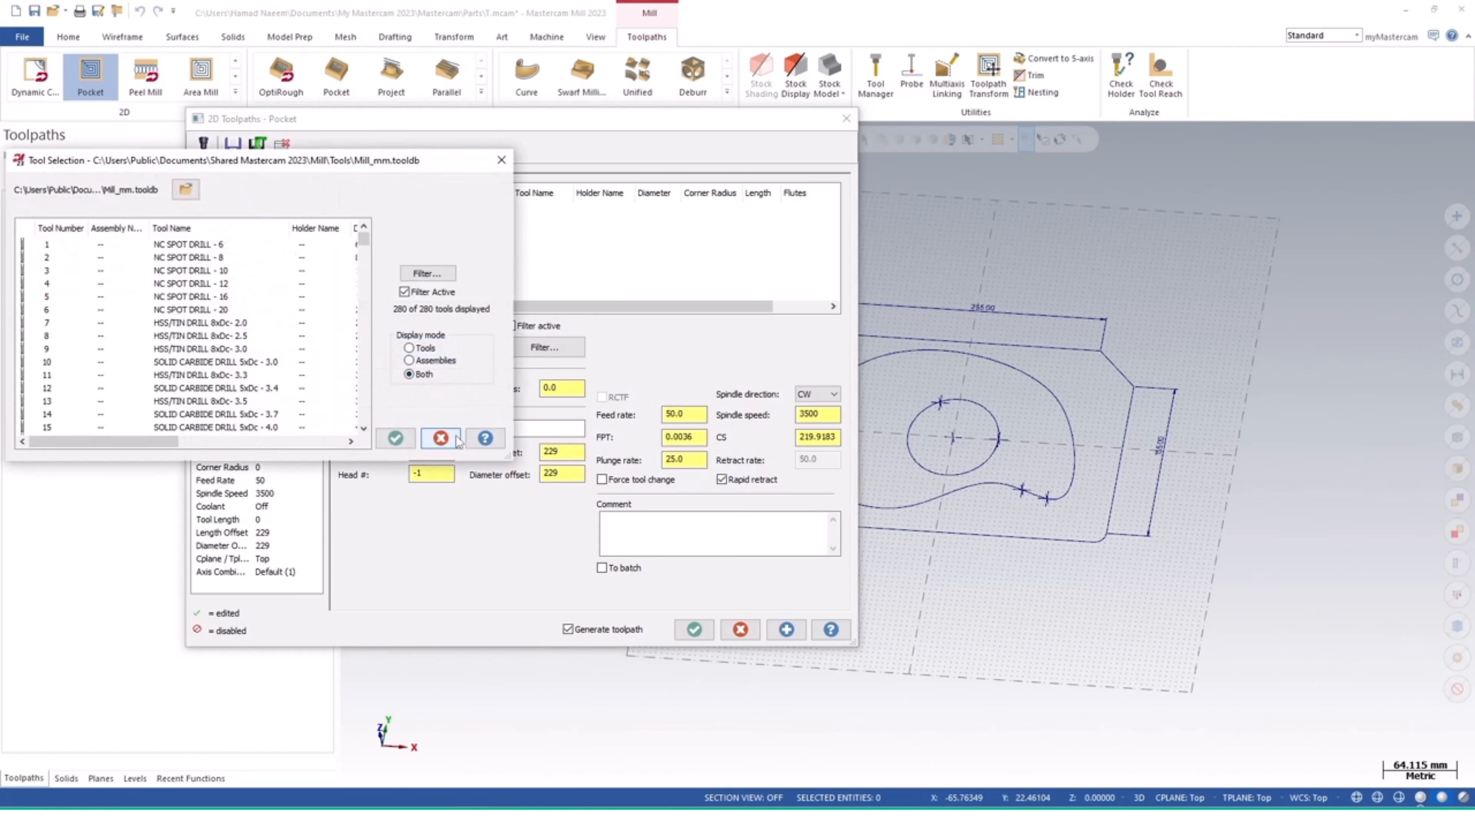
left_click(440, 438)
left_click(544, 347)
left_click(324, 353)
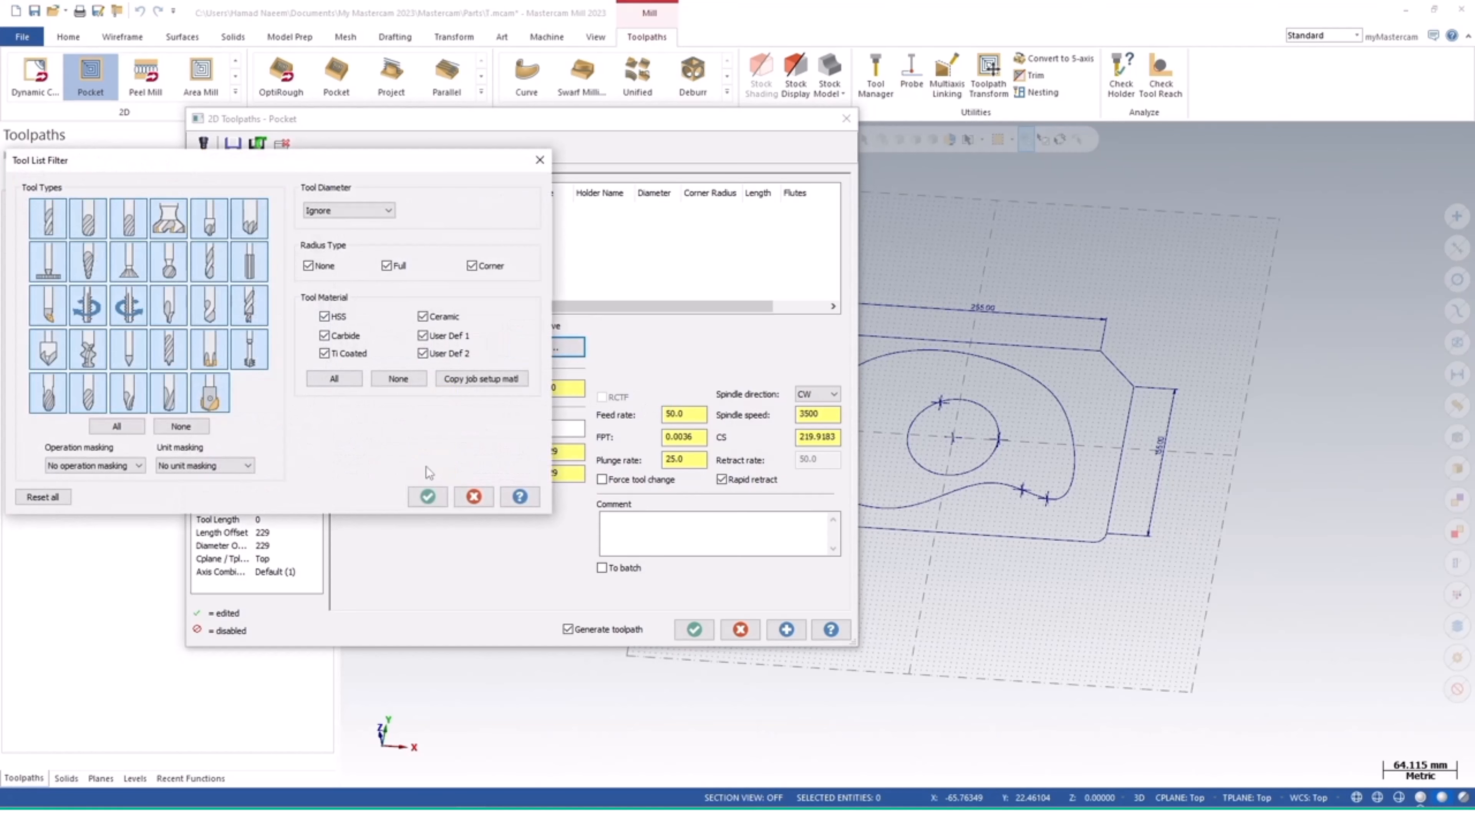
left_click(180, 426)
left_click(47, 218)
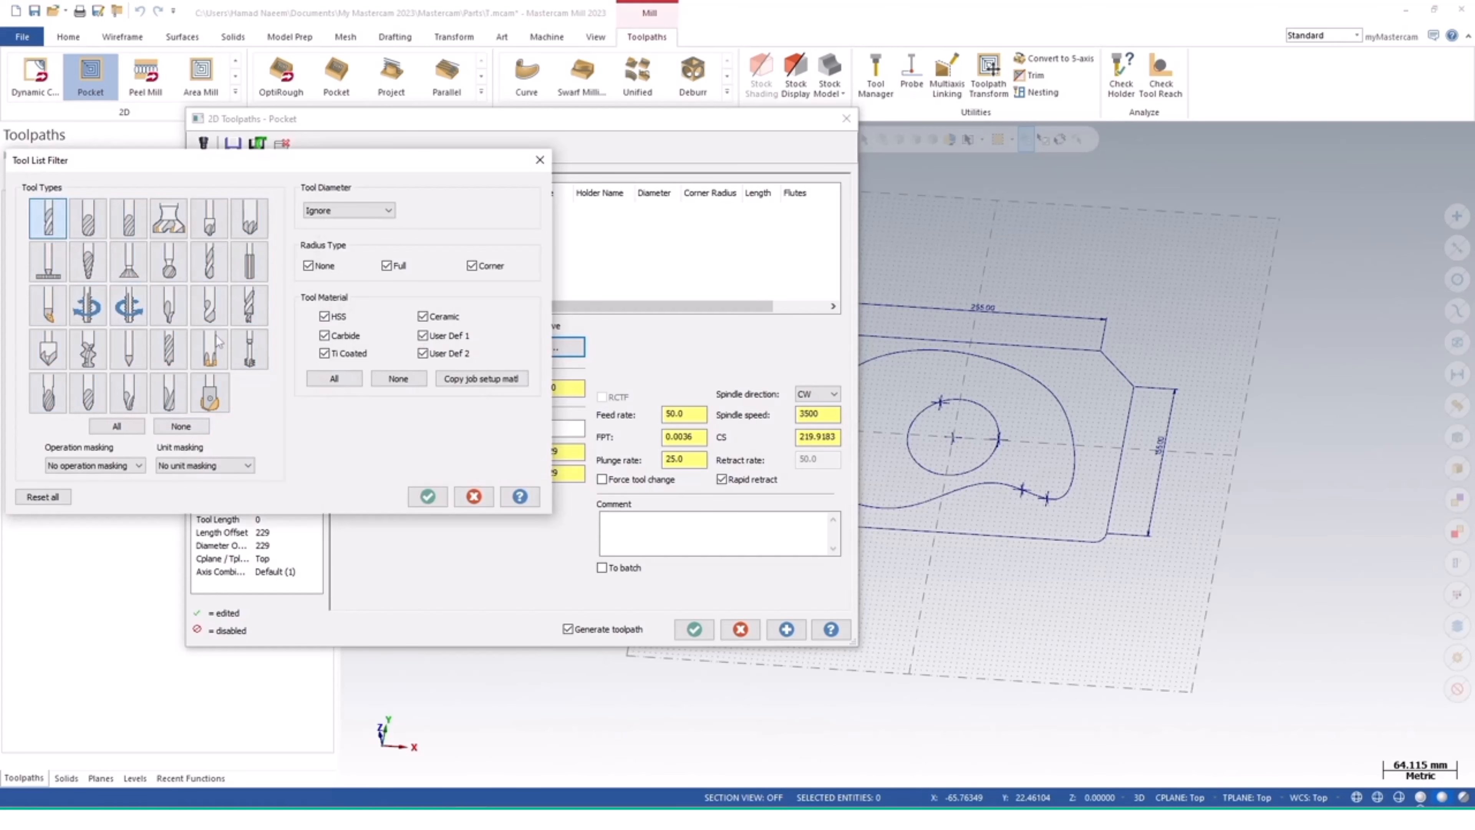
left_click(427, 496)
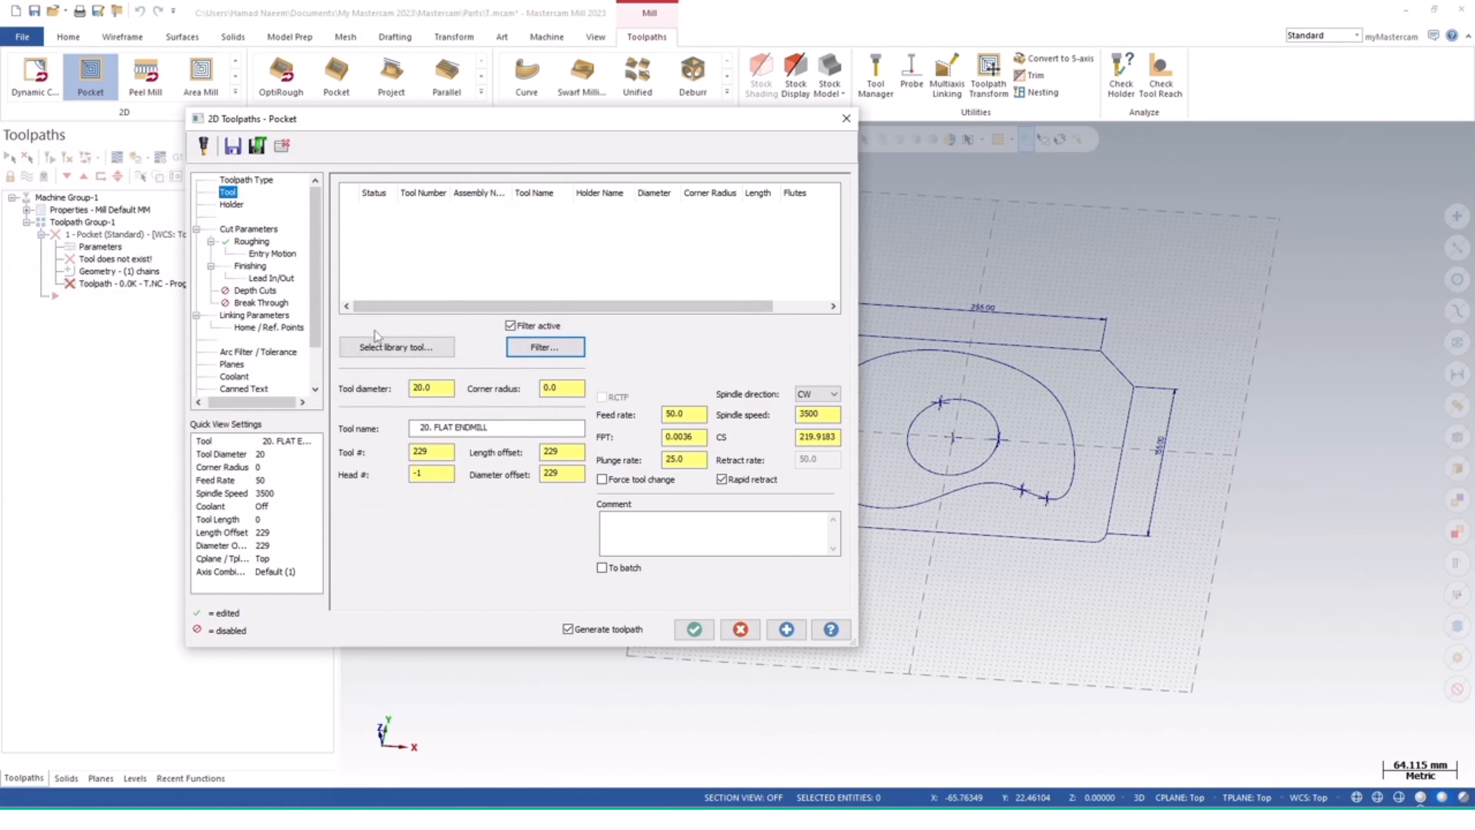
Load FLAT END MILL - 10 from the tool library for the pocket and check its feed rate, spindle speed and cutting speed
left_click(383, 348)
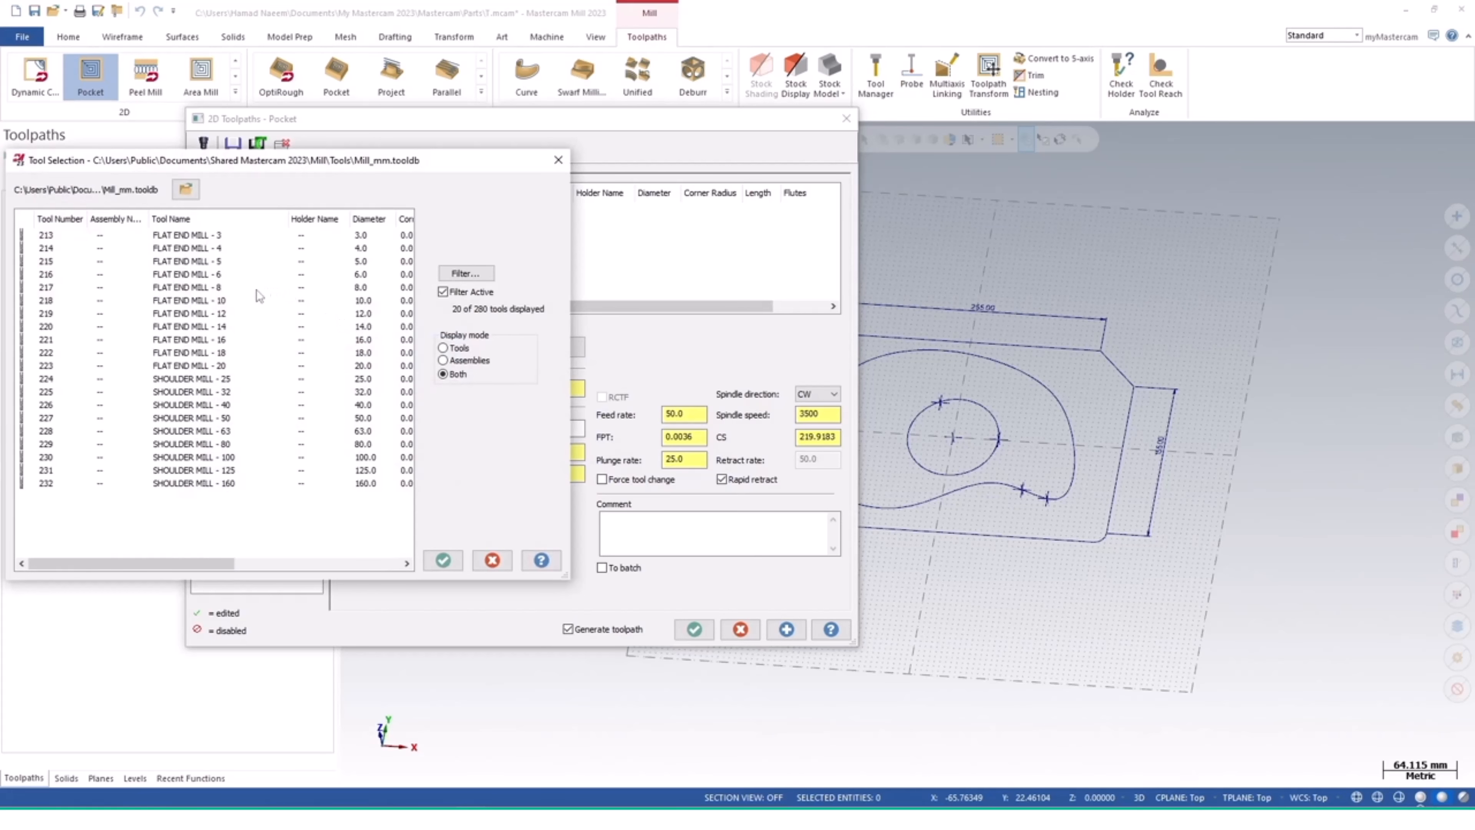
left_click(174, 302)
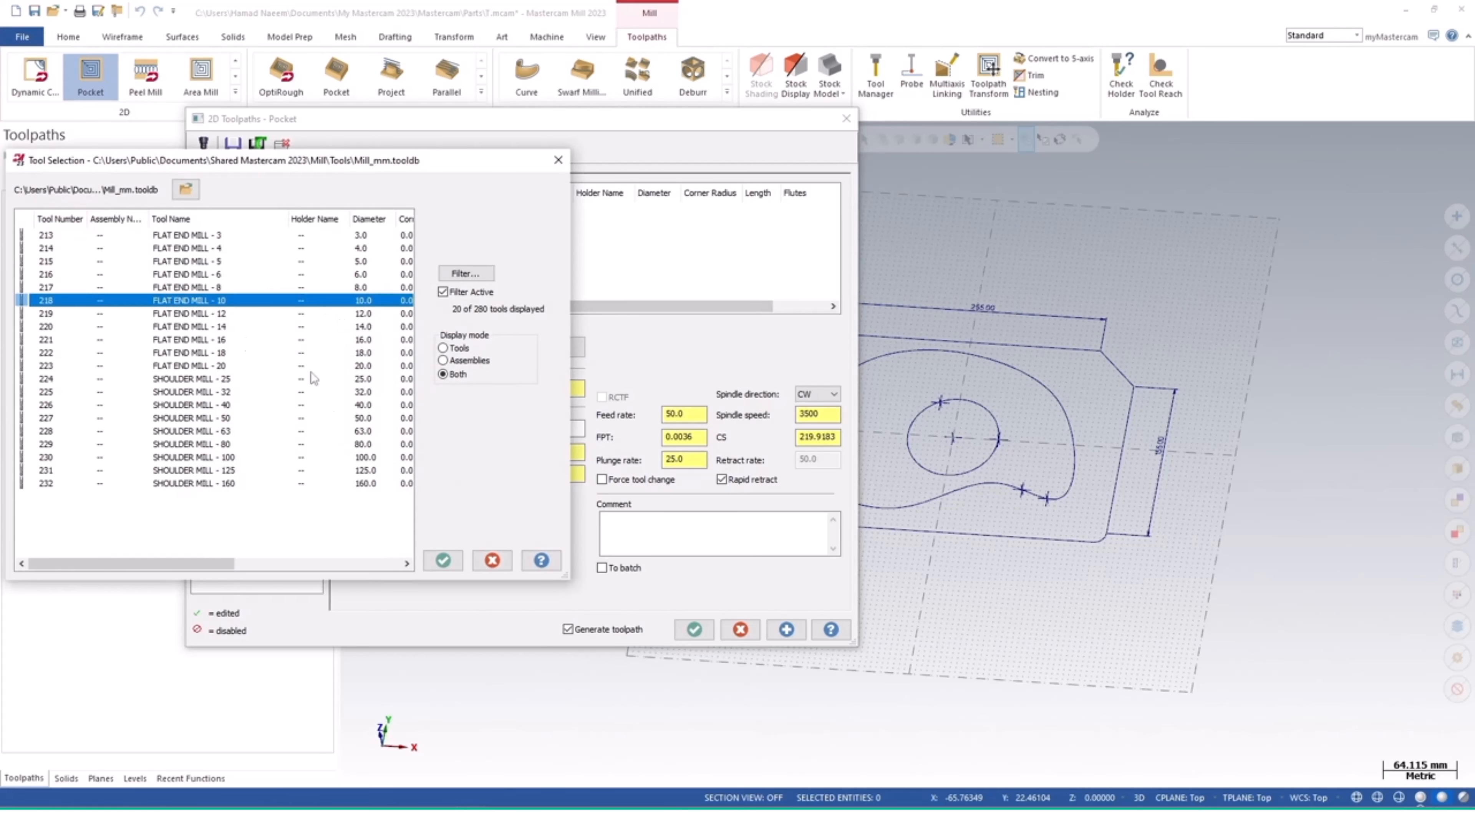
left_click(443, 560)
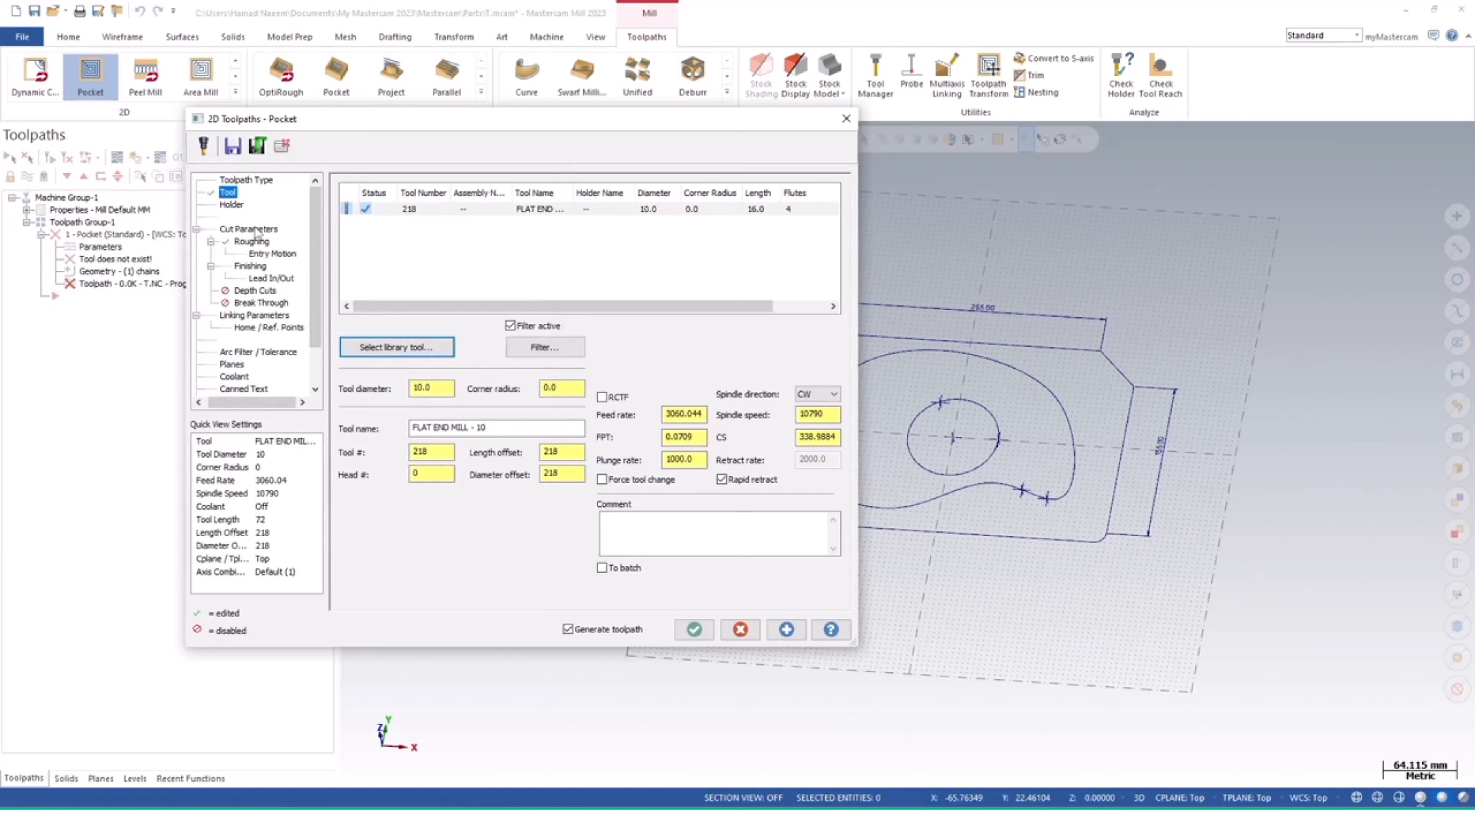
left_click_drag(831, 415, 743, 413)
left_click_drag(706, 414, 666, 413)
left_click_drag(265, 123, 236, 82)
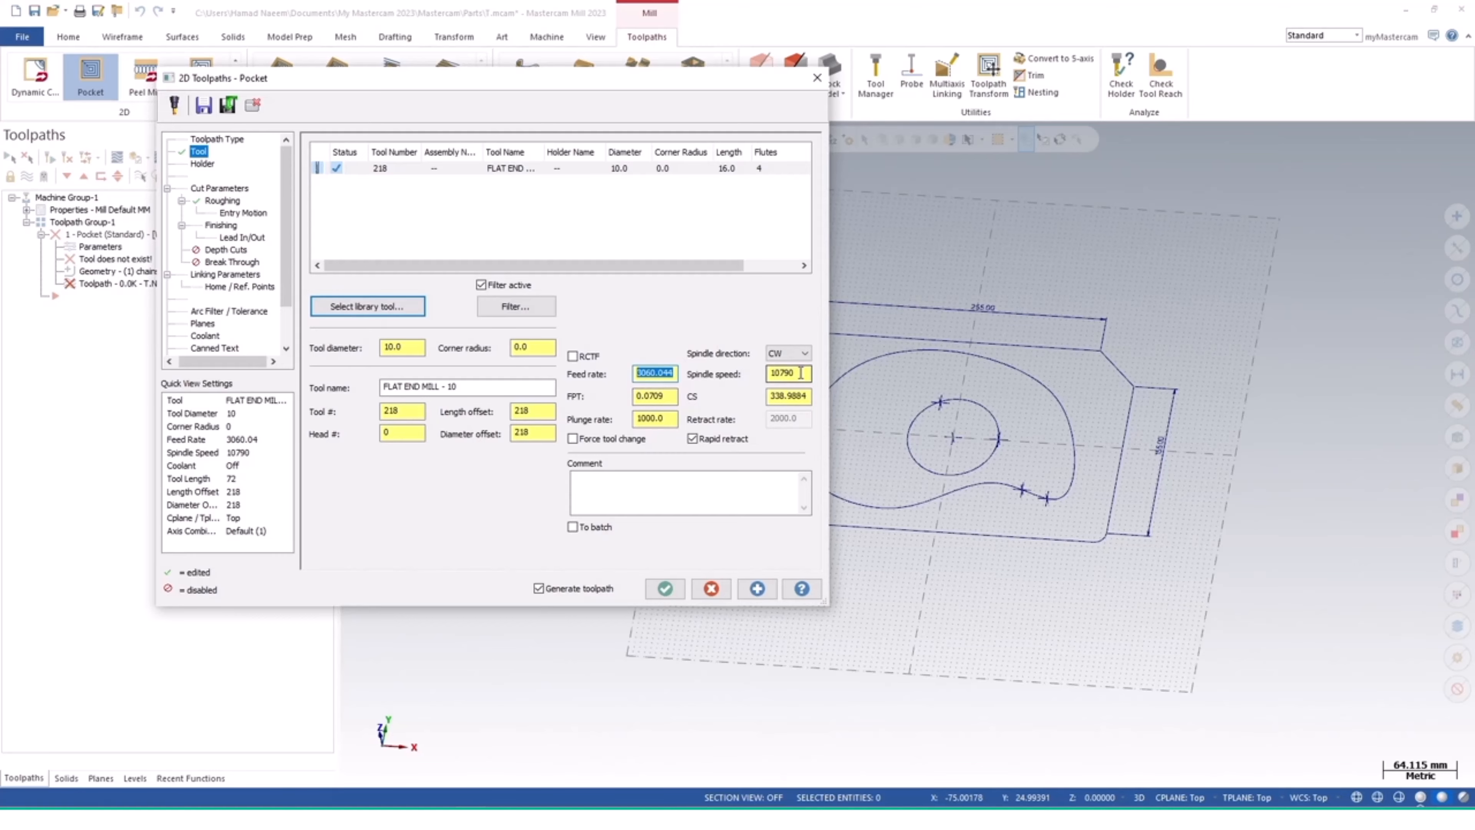
left_click(788, 373)
double_click(810, 397)
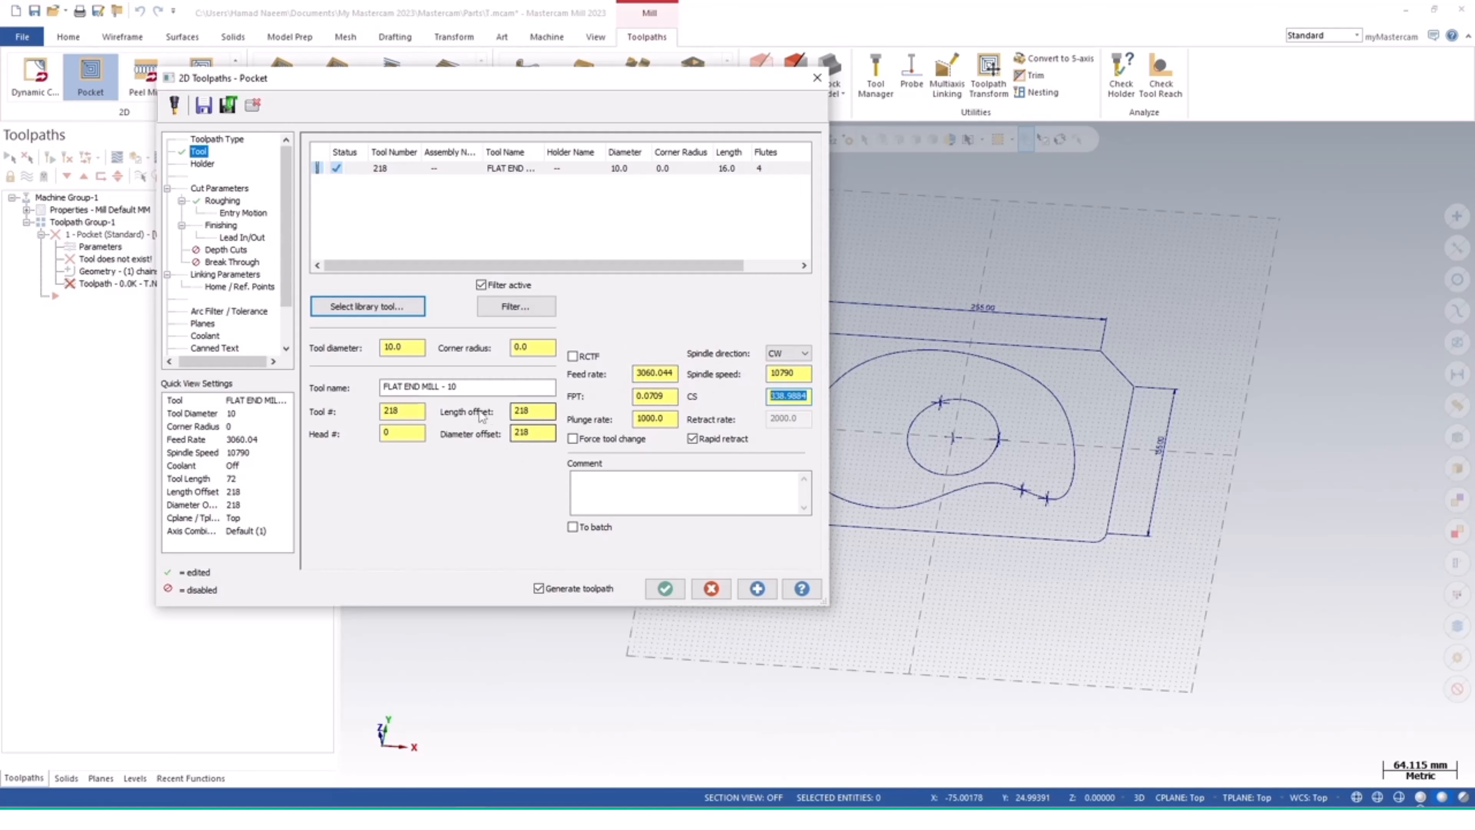
Set the roughing method to Constant Overlap Spiral and turn off the entry motion
left_click(211, 200)
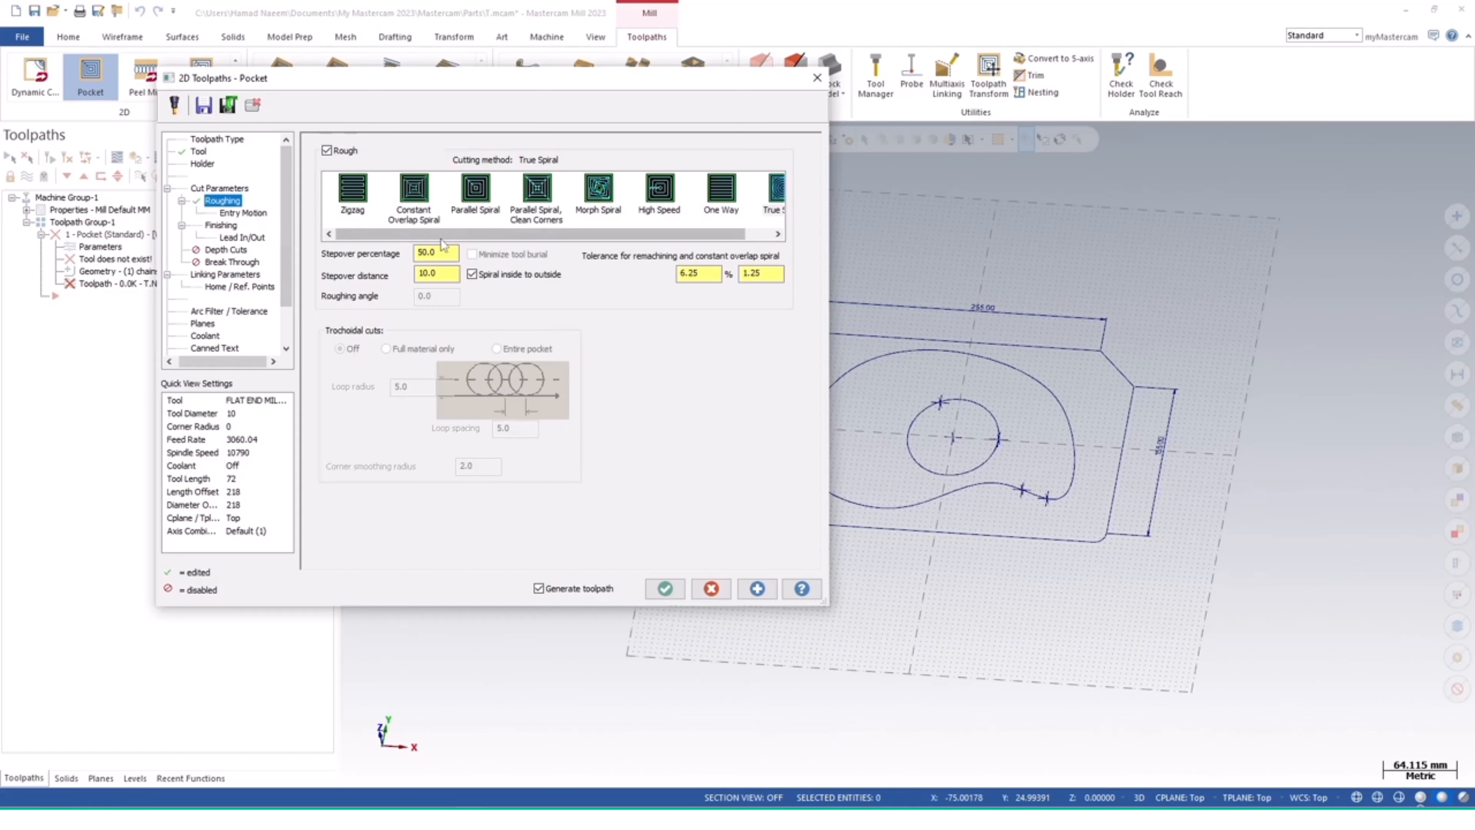
left_click(416, 189)
left_click(242, 213)
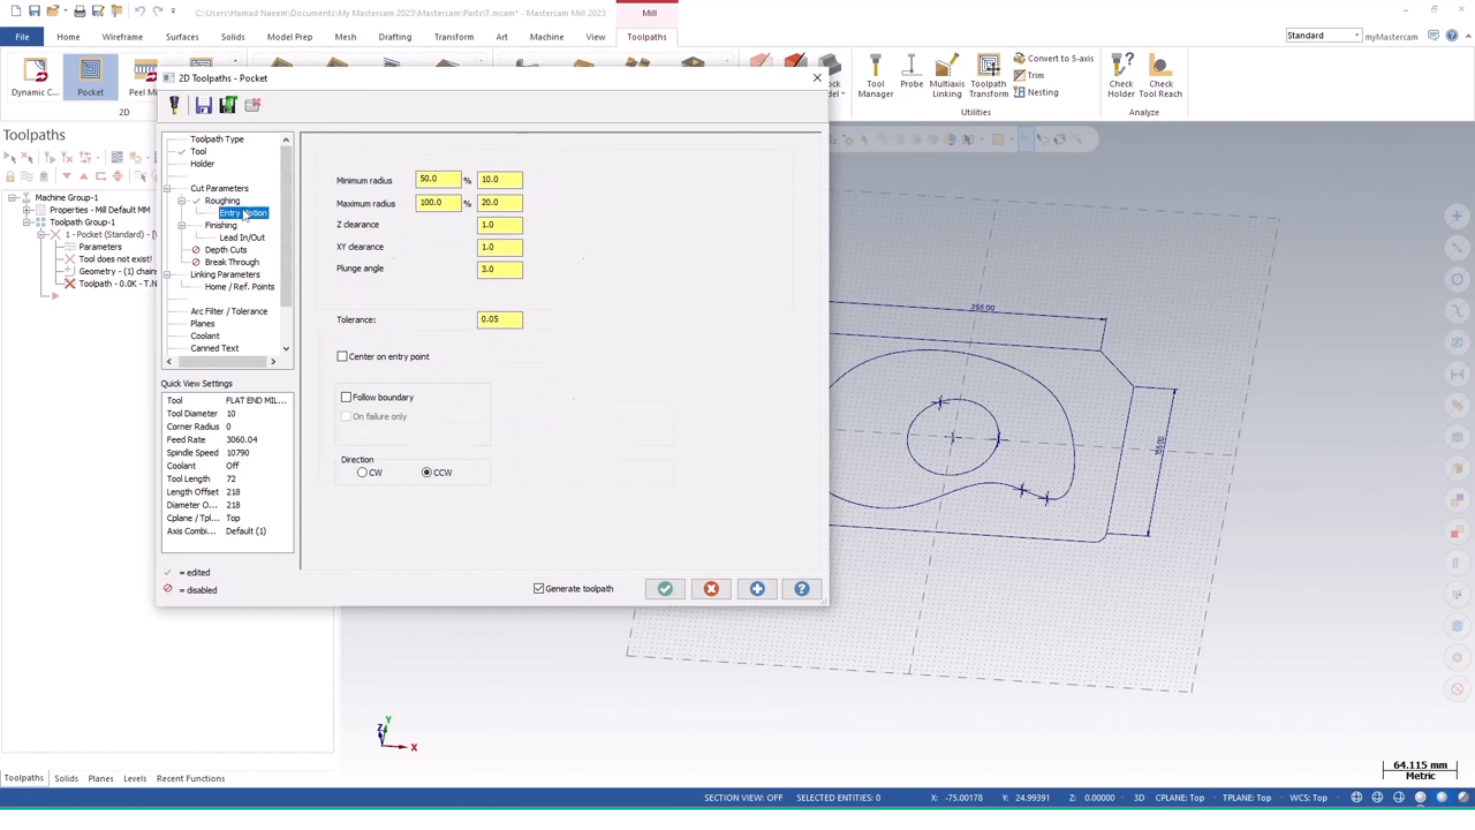
left_click(347, 150)
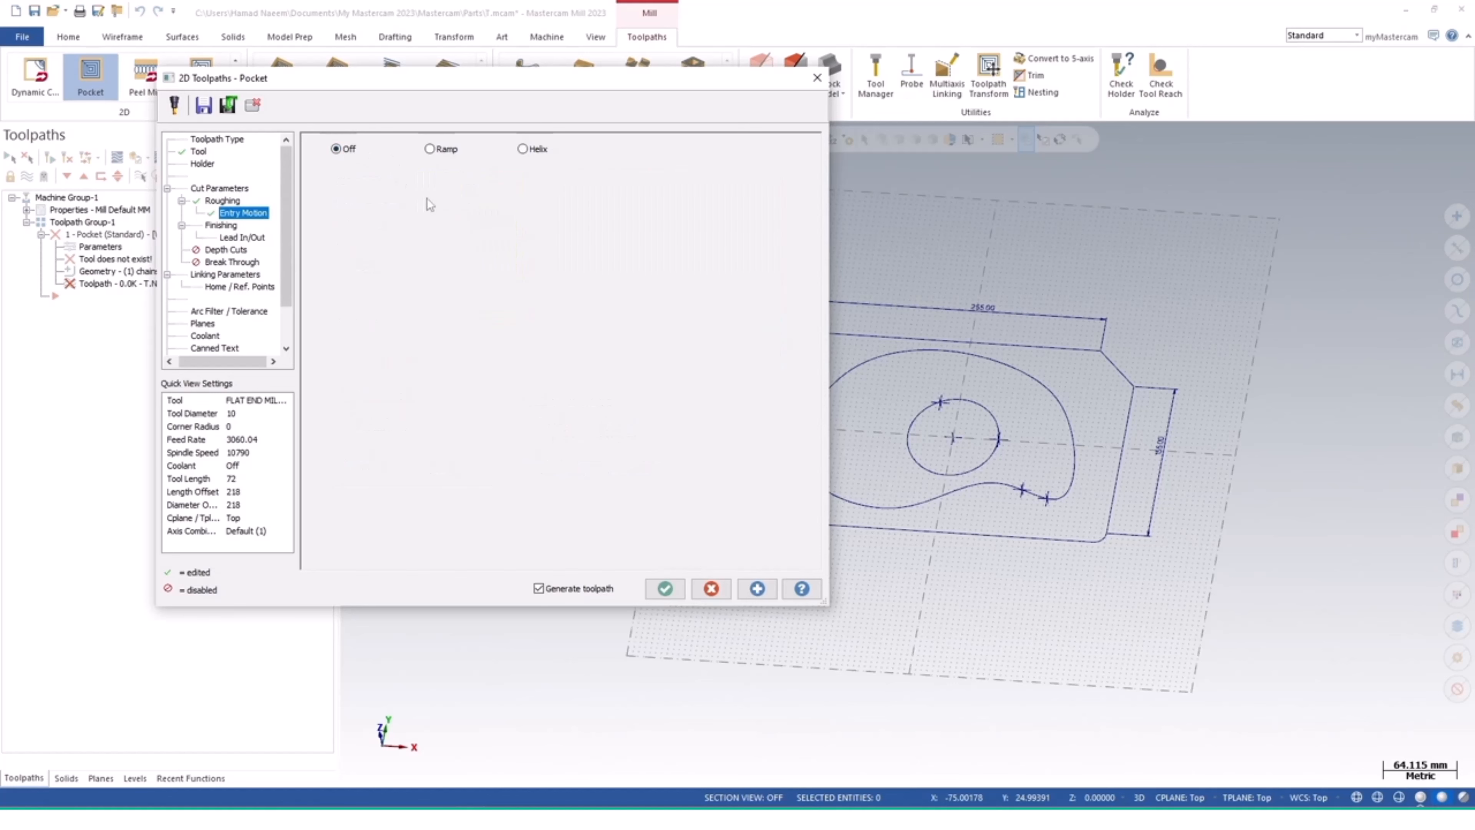
Disable the finish passes for the pocket and check the lead in/out settings
left_click(221, 226)
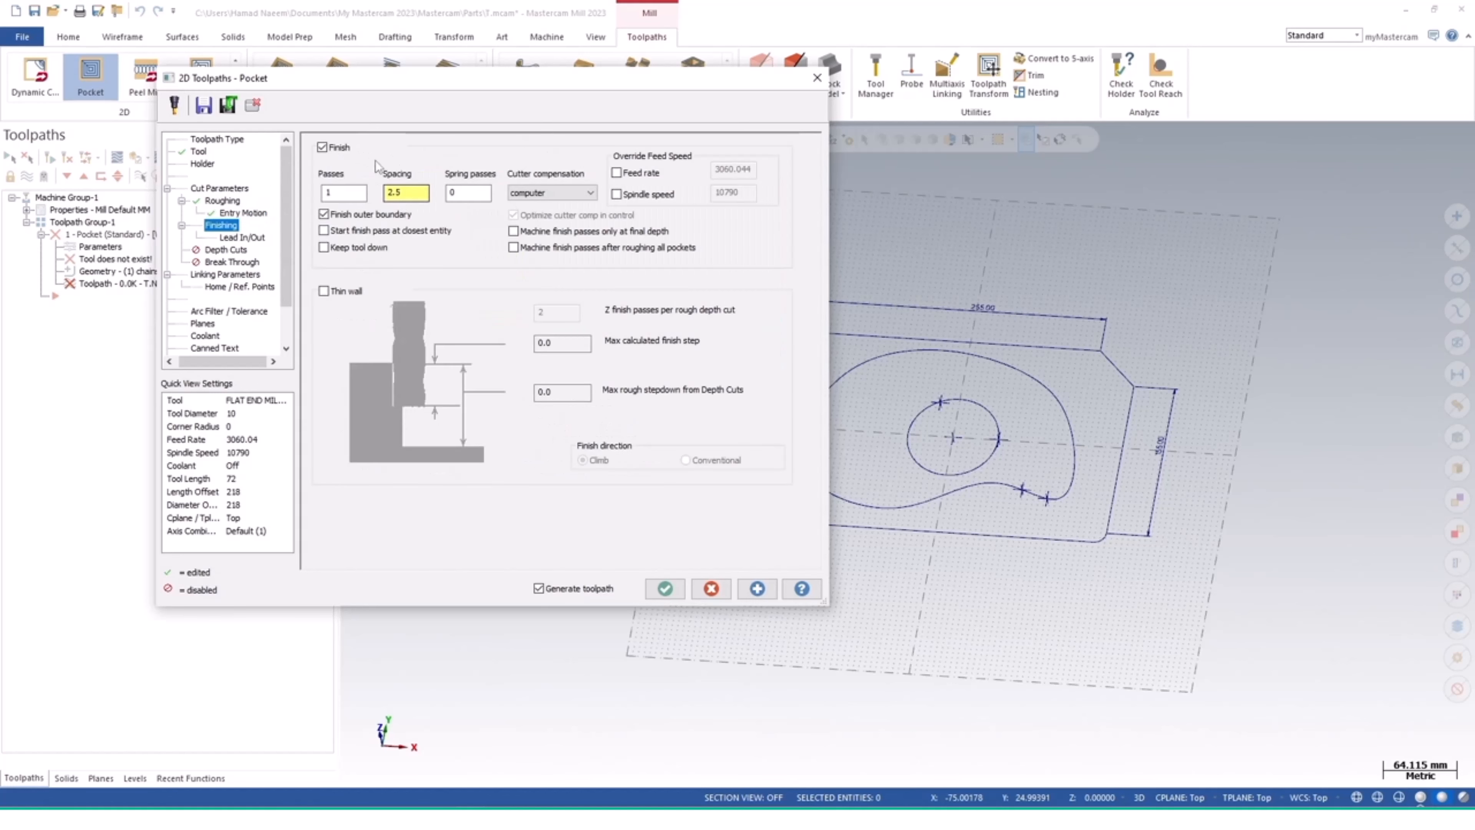
left_click(322, 147)
left_click(238, 238)
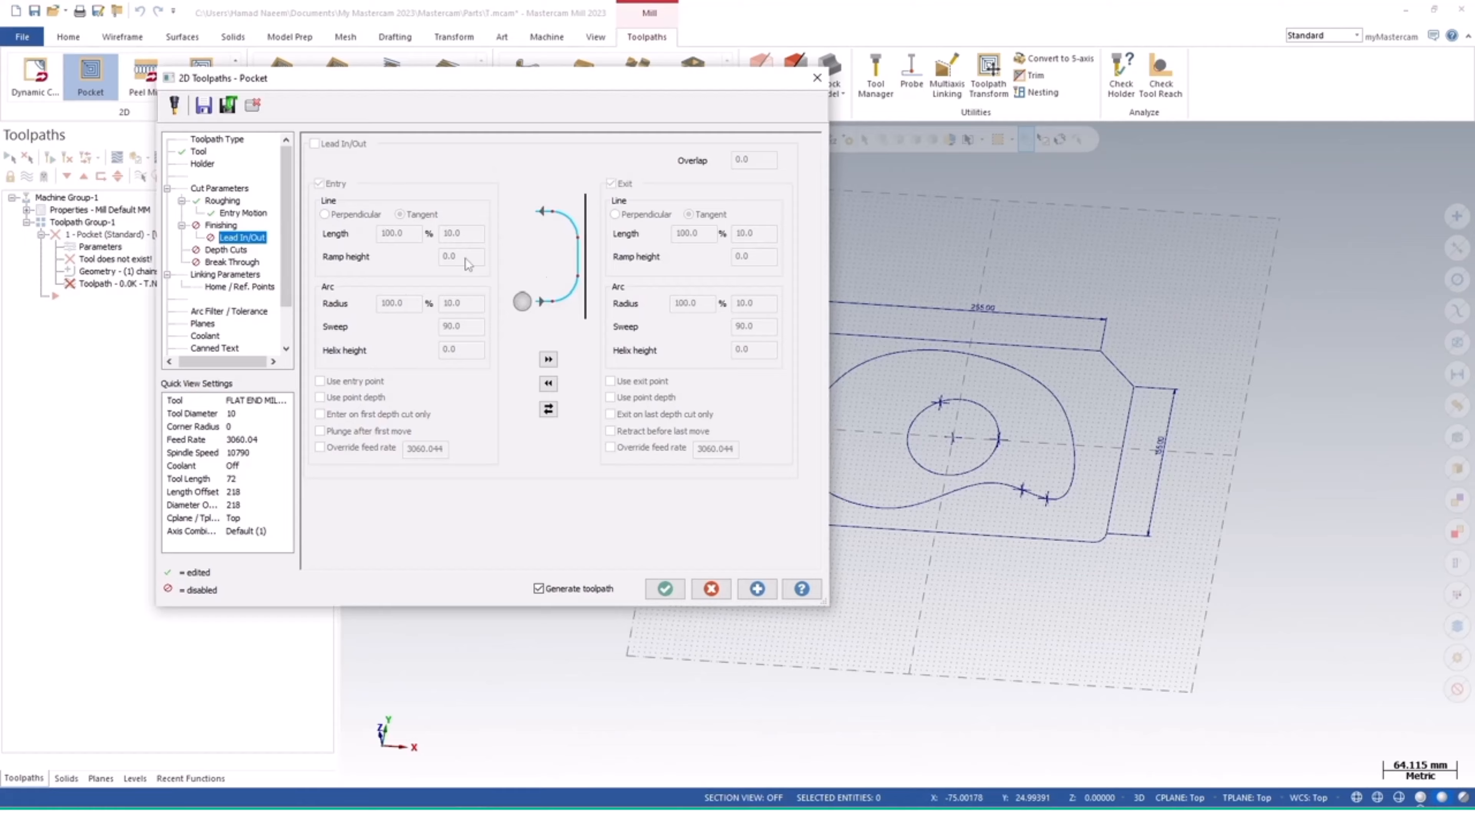
Generate the pocket toolpath using depth cuts with a 0.5 maximum rough step, Keep tool down enabled, and an absolute depth of -10
left_click(223, 251)
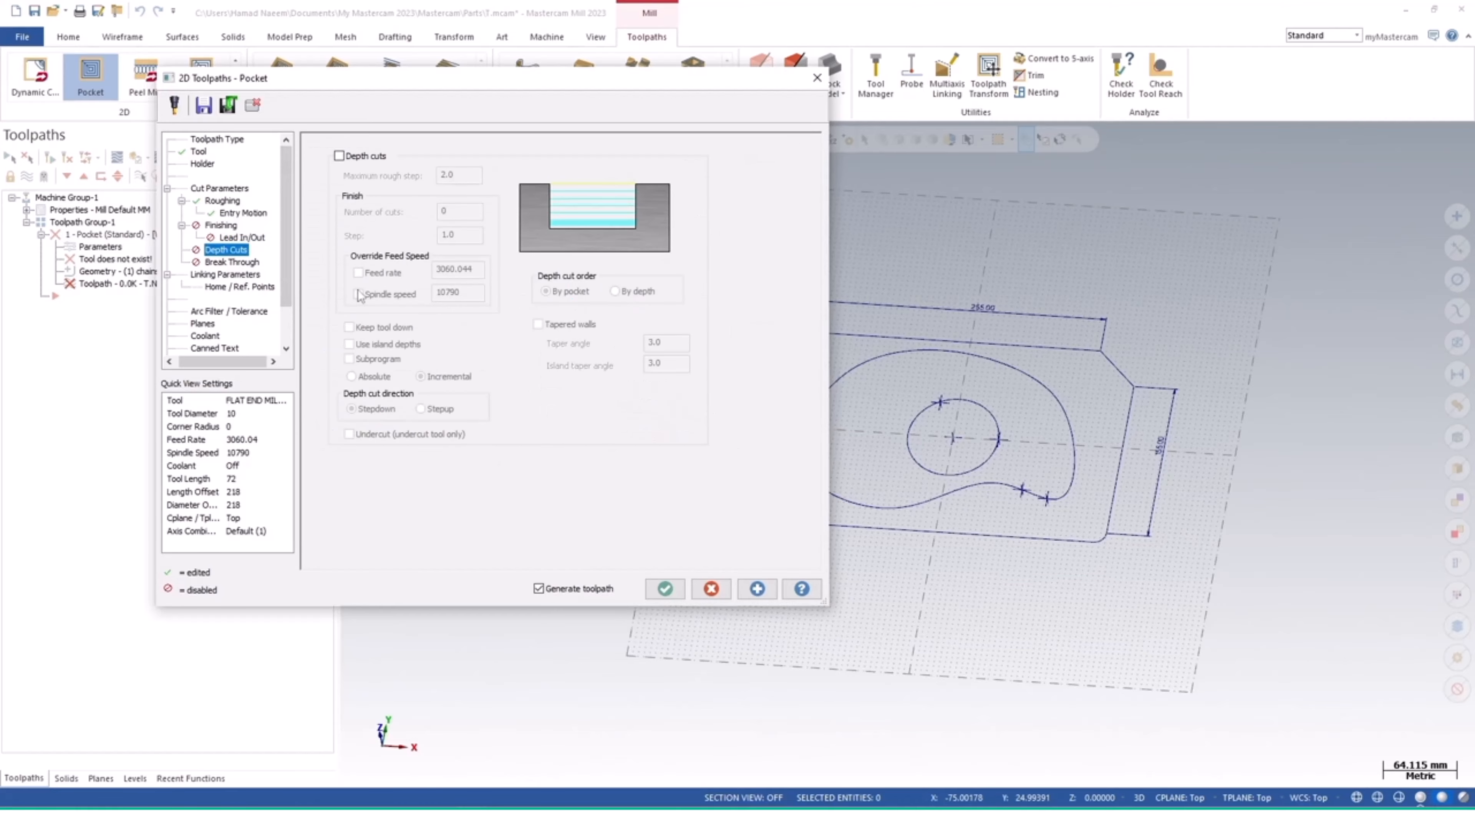
left_click(339, 157)
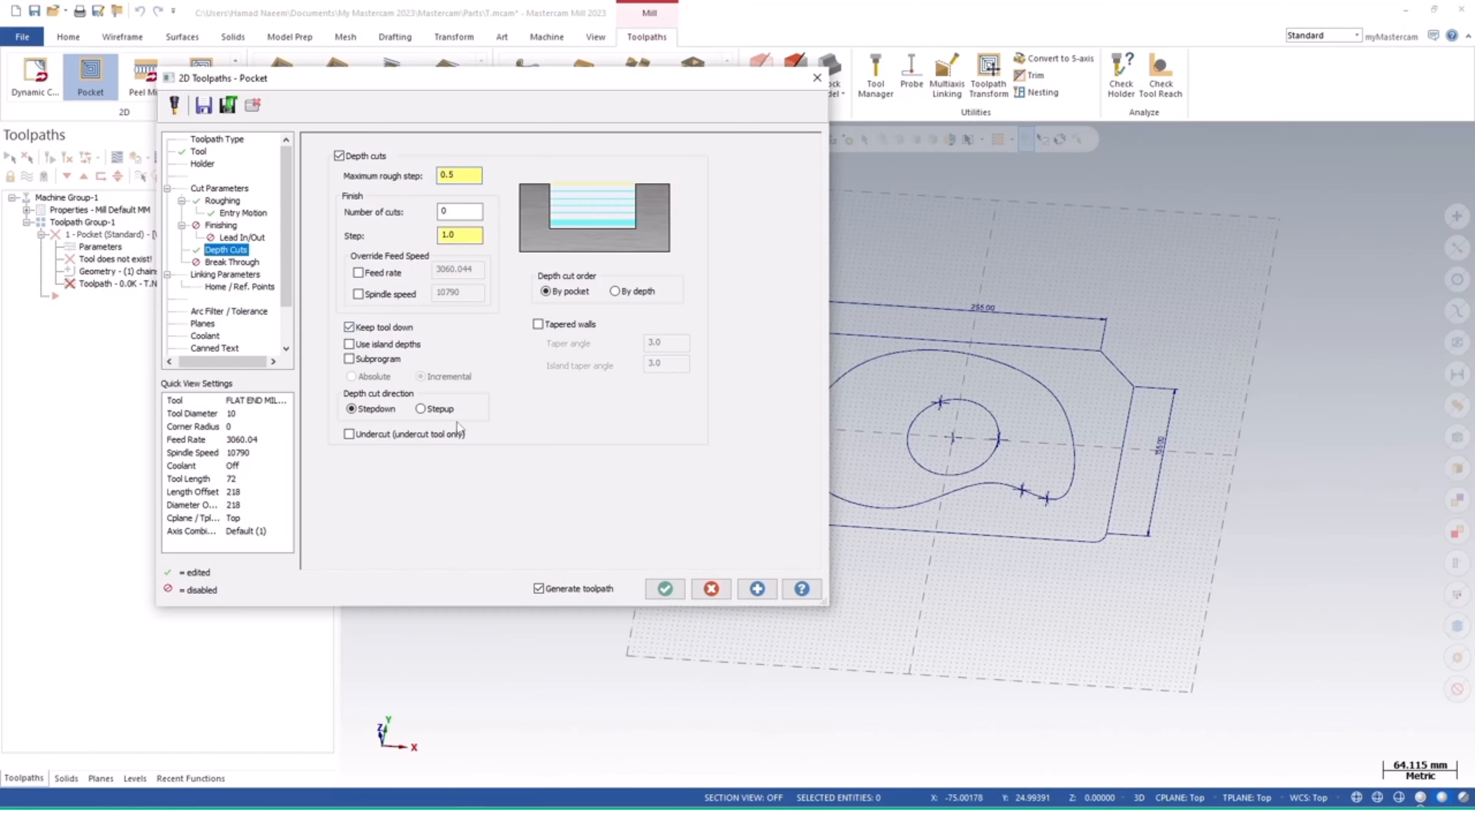
left_click(225, 273)
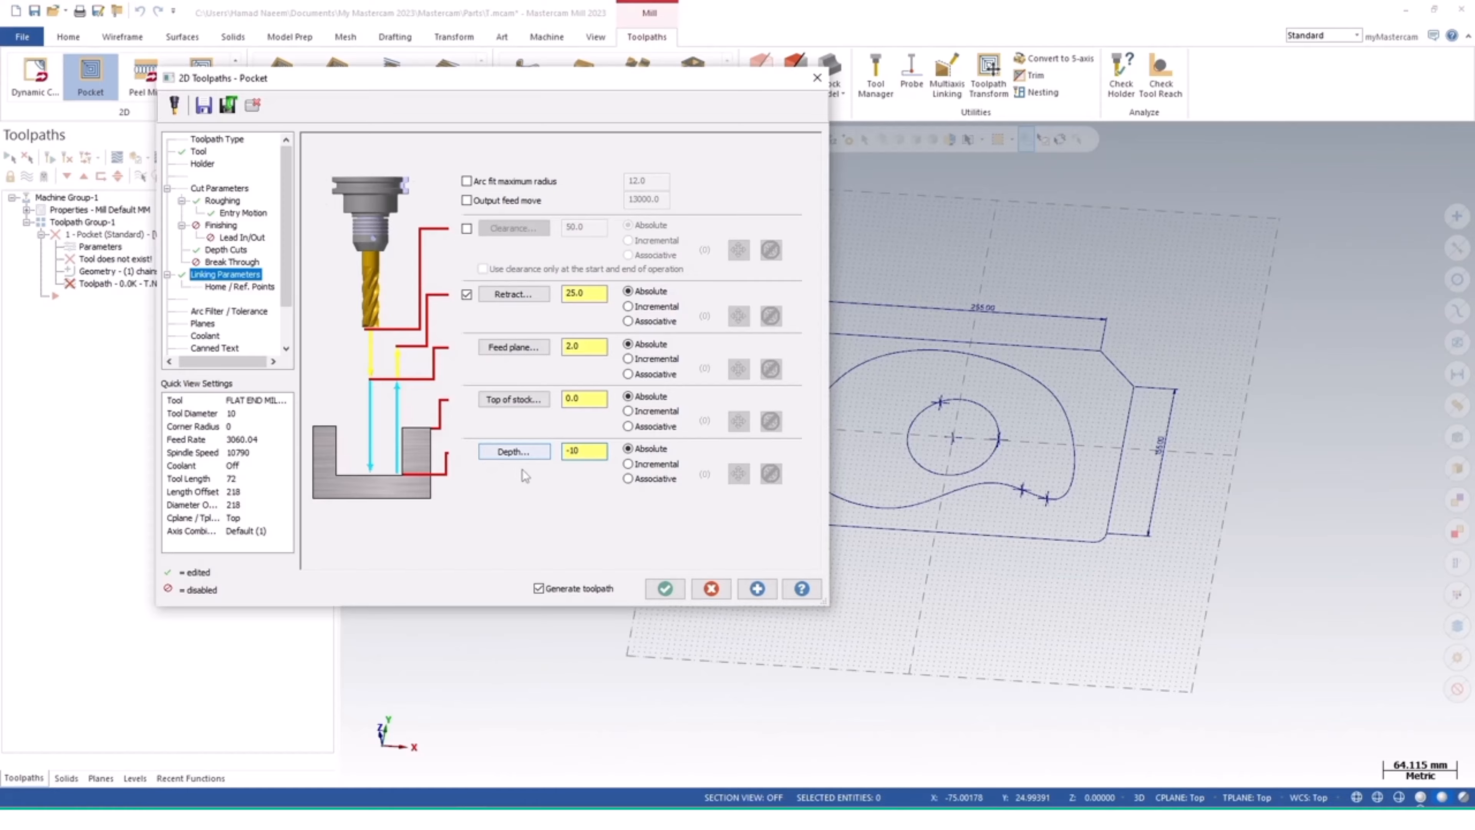
left_click(665, 588)
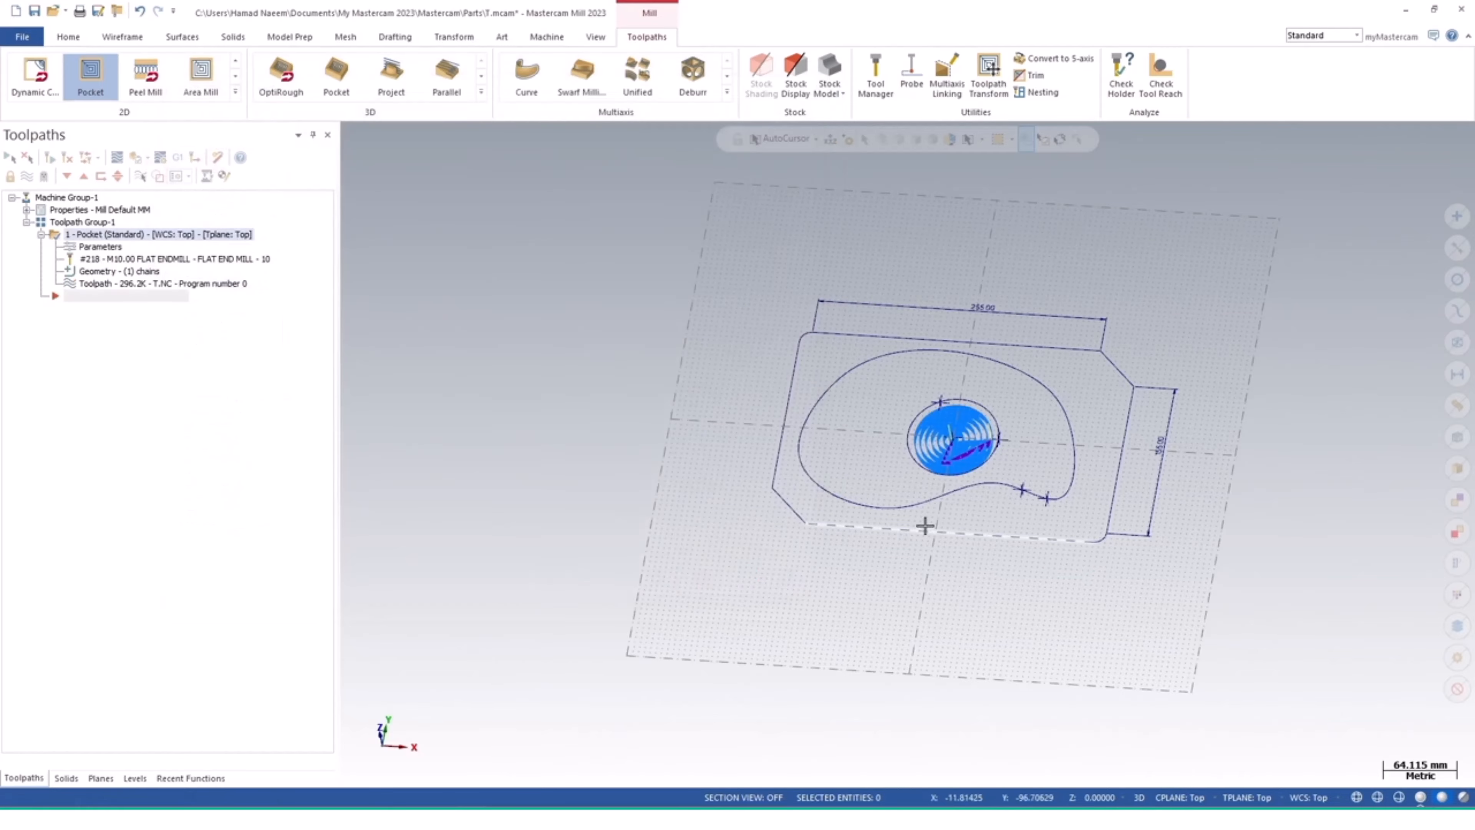
Examine the spiral passes and depth levels of the generated pocket toolpath from tilted and overhead views
middle_click_drag(932, 529, 960, 480)
scroll(958, 480, "up", 8)
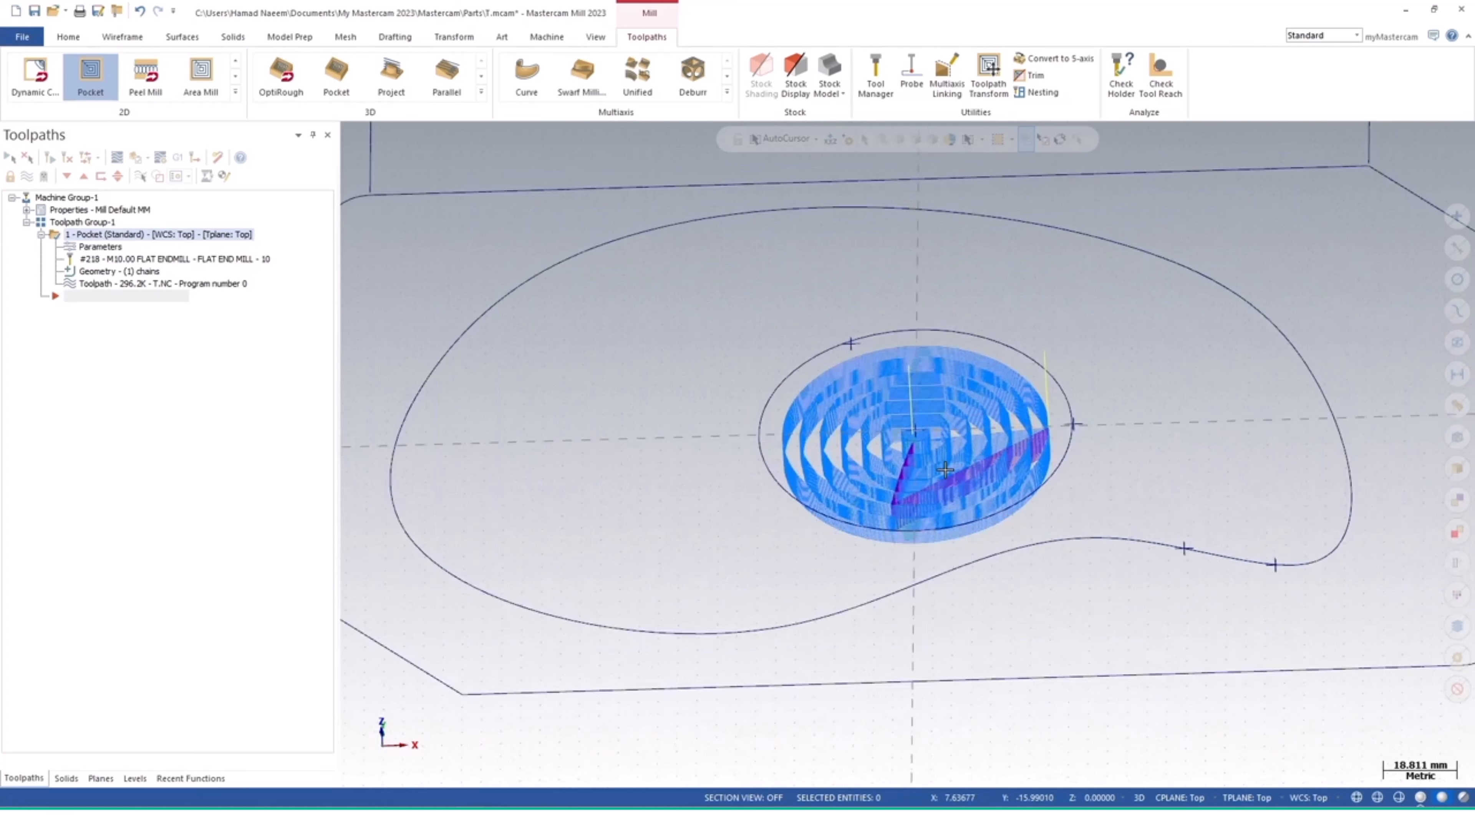
scroll(945, 470, "up", 1)
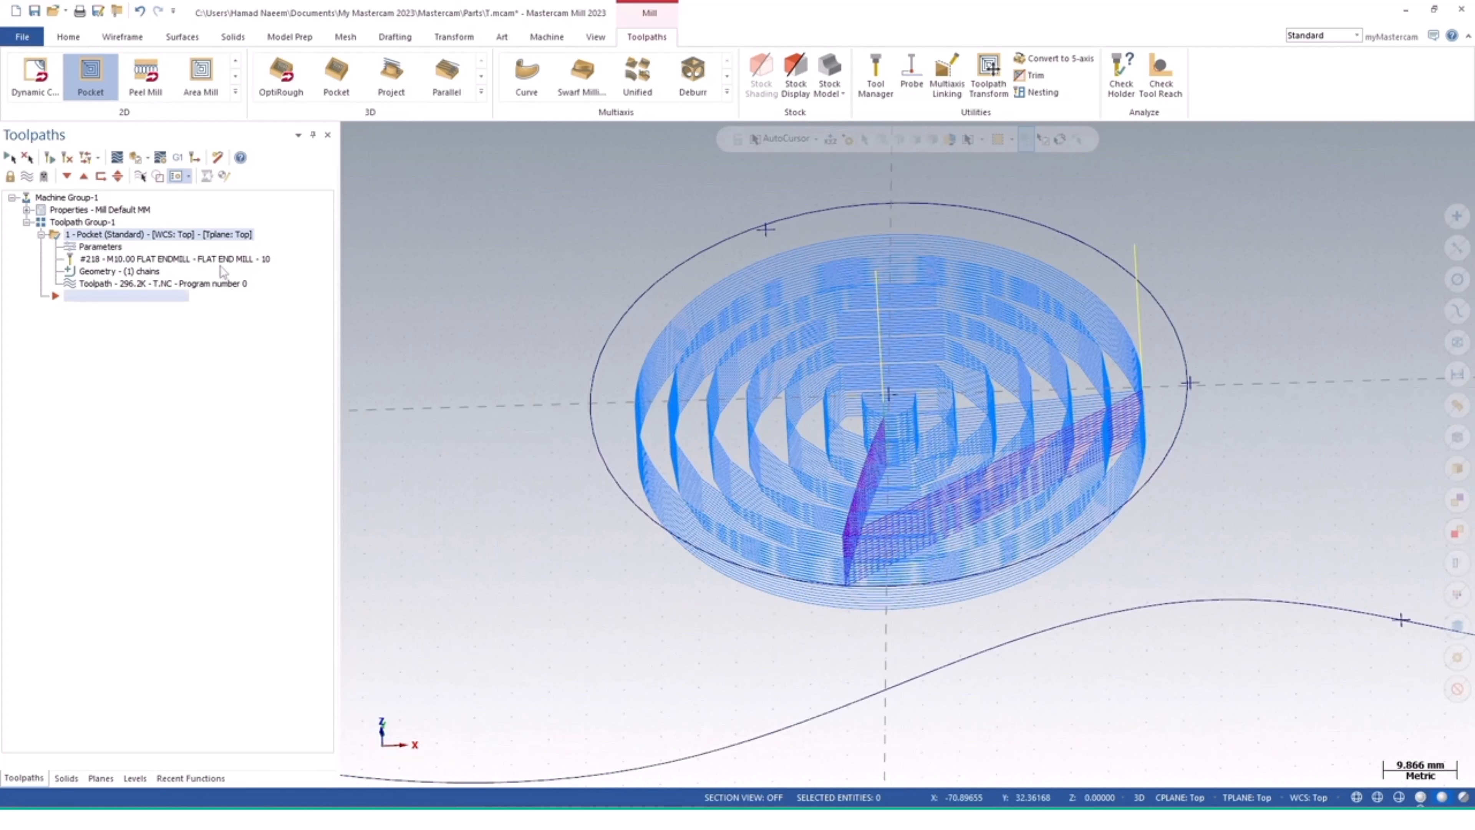
middle_click_drag(865, 399, 853, 424)
scroll(852, 422, "down", 2)
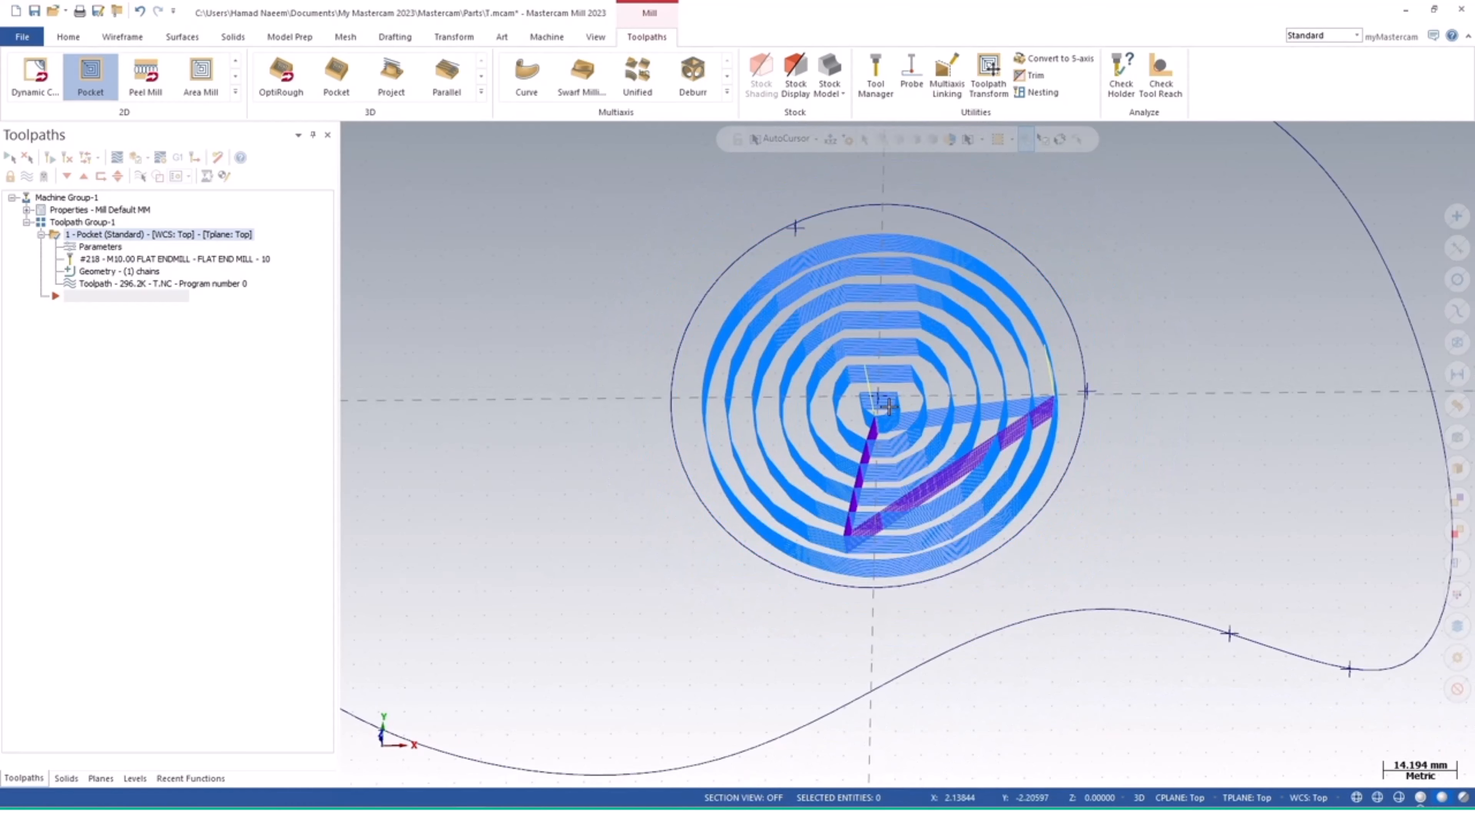
scroll(775, 436, "down", 5)
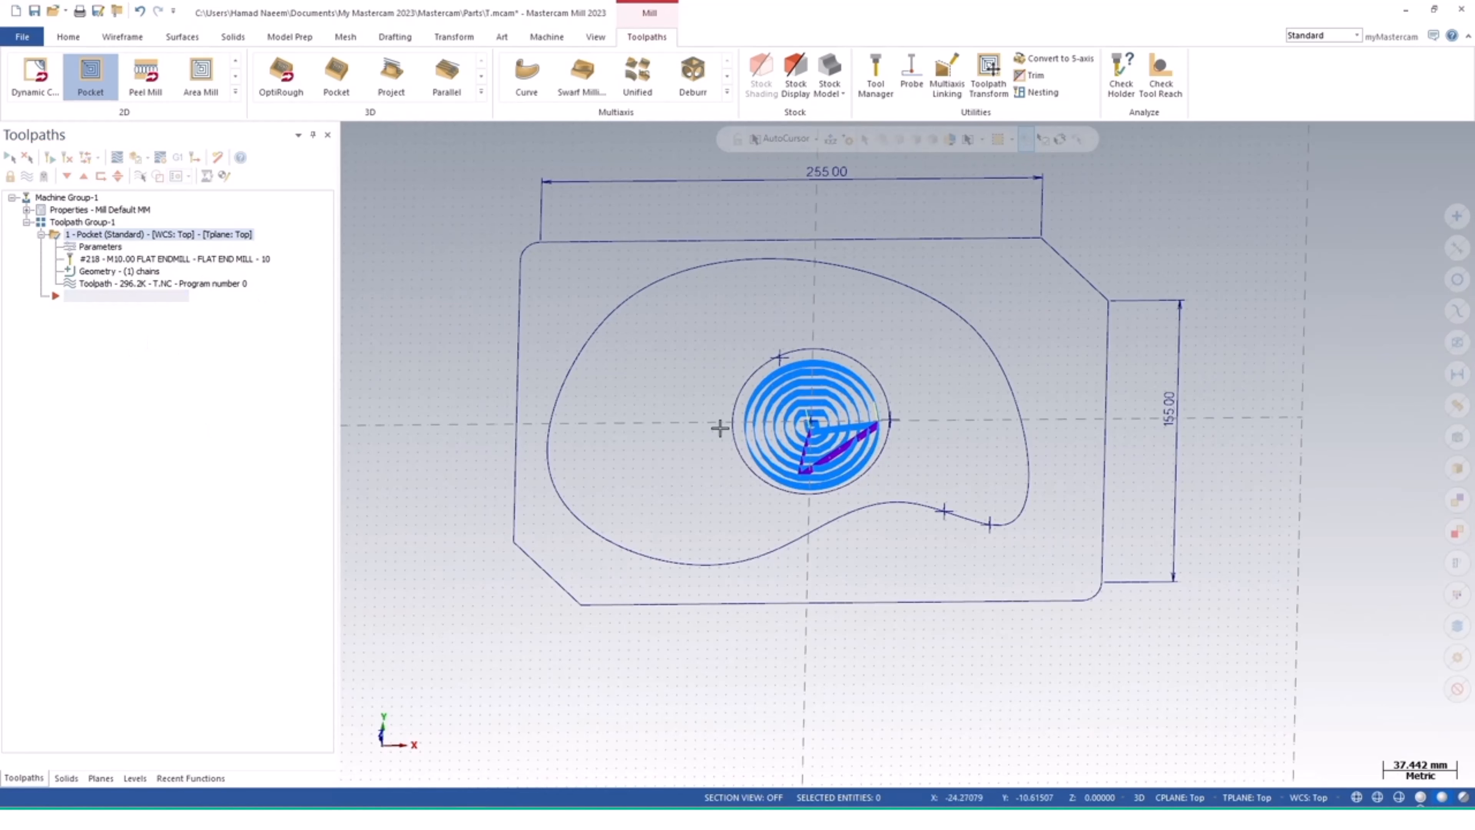
Backplot the pocket operation at adjusted speeds, watch the tool motion from several angles, and close the simulation
left_click(118, 158)
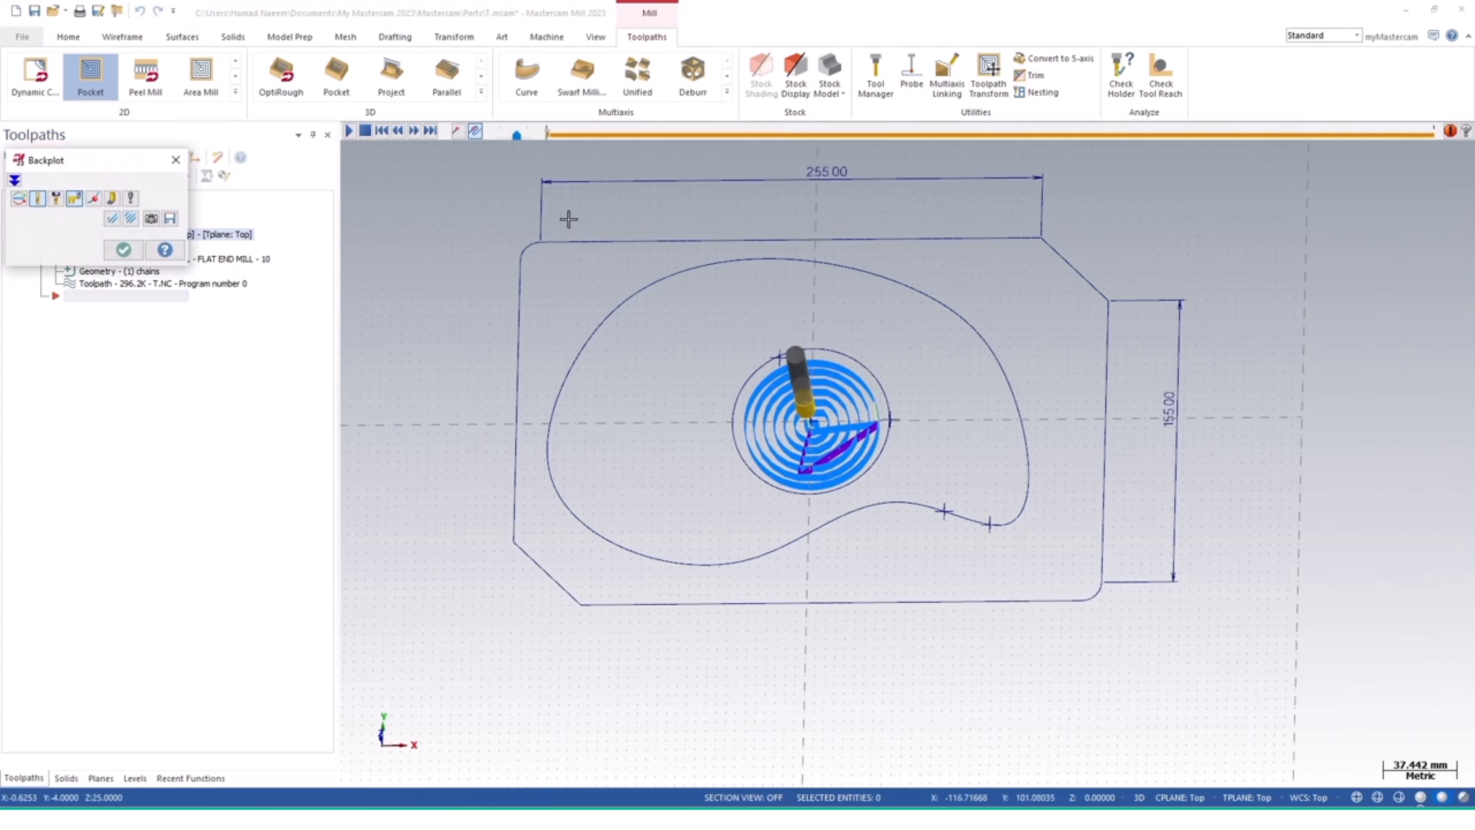
left_click(502, 137)
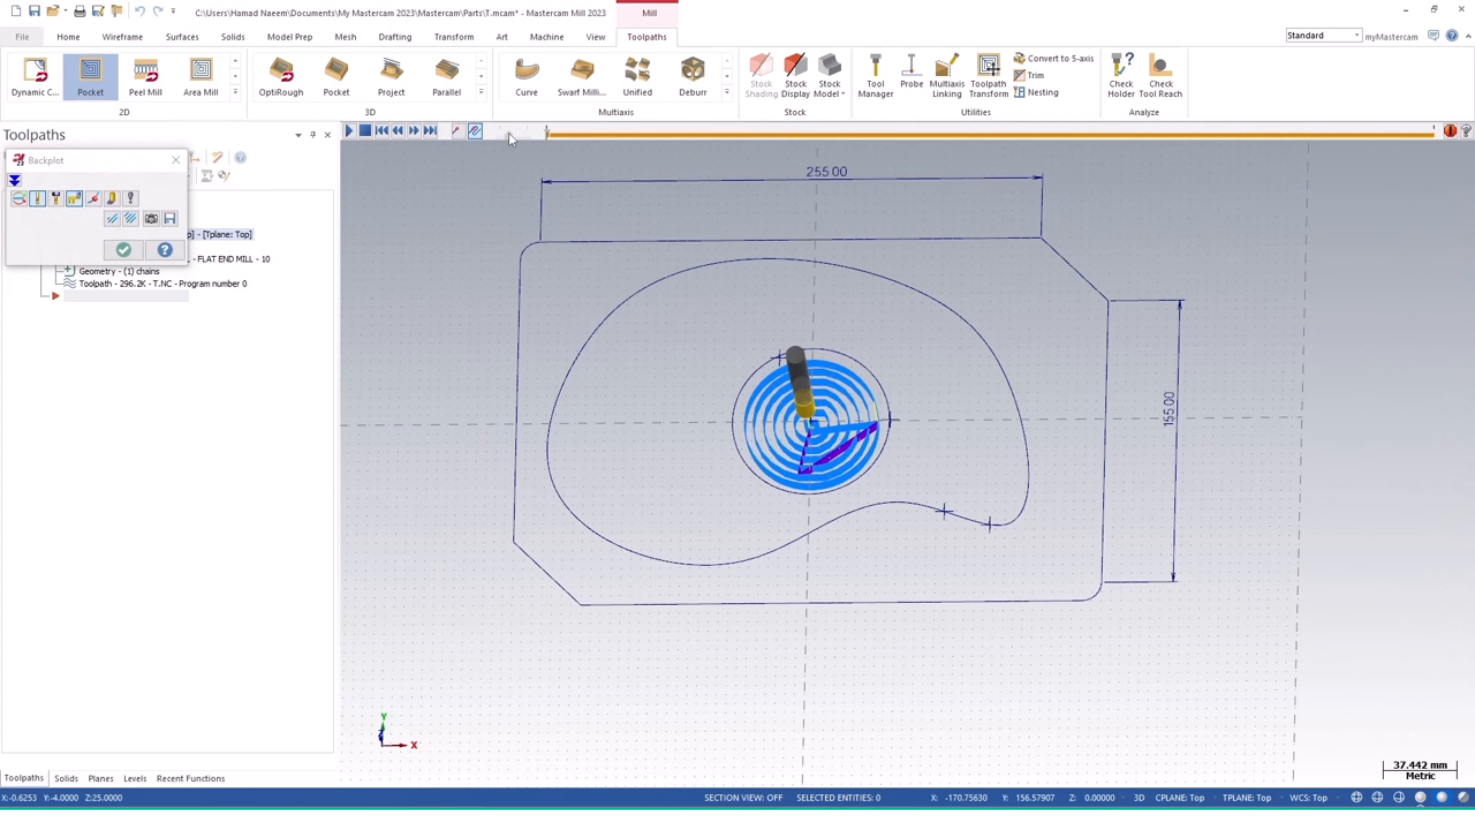
left_click(354, 135)
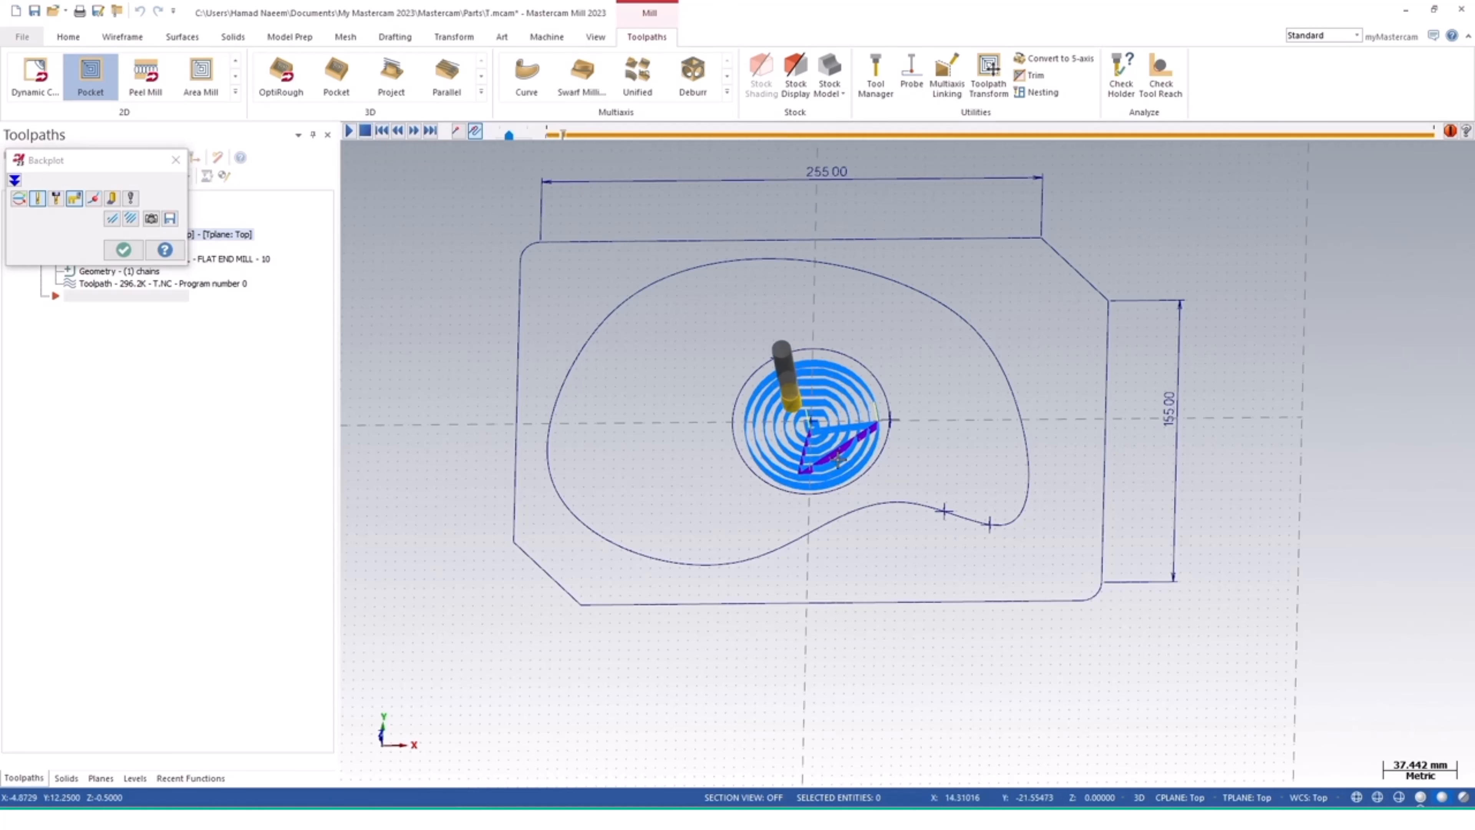
scroll(806, 447, "up", 3)
middle_click_drag(807, 448, 846, 469)
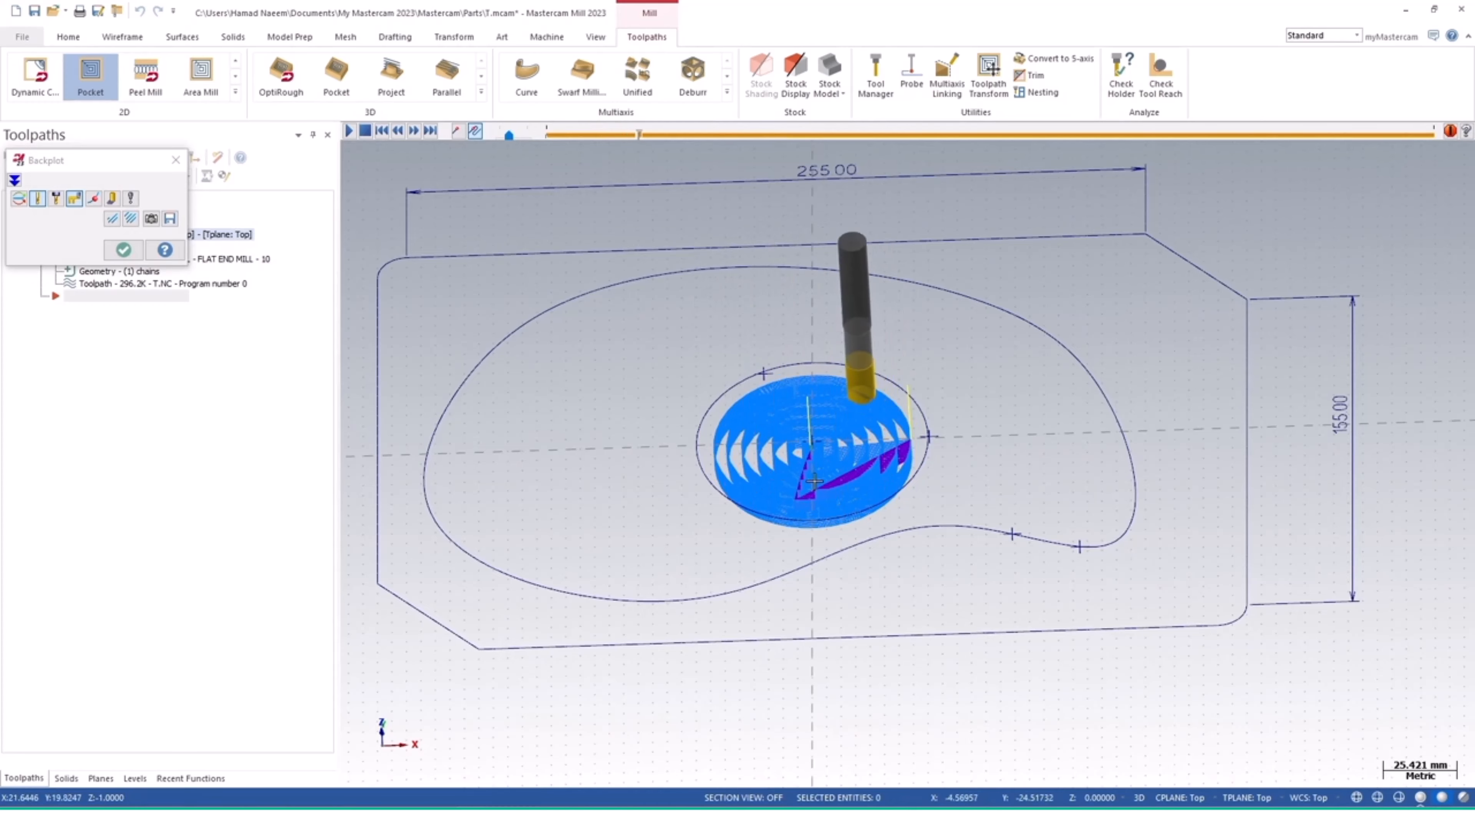
middle_click_drag(804, 463, 814, 415)
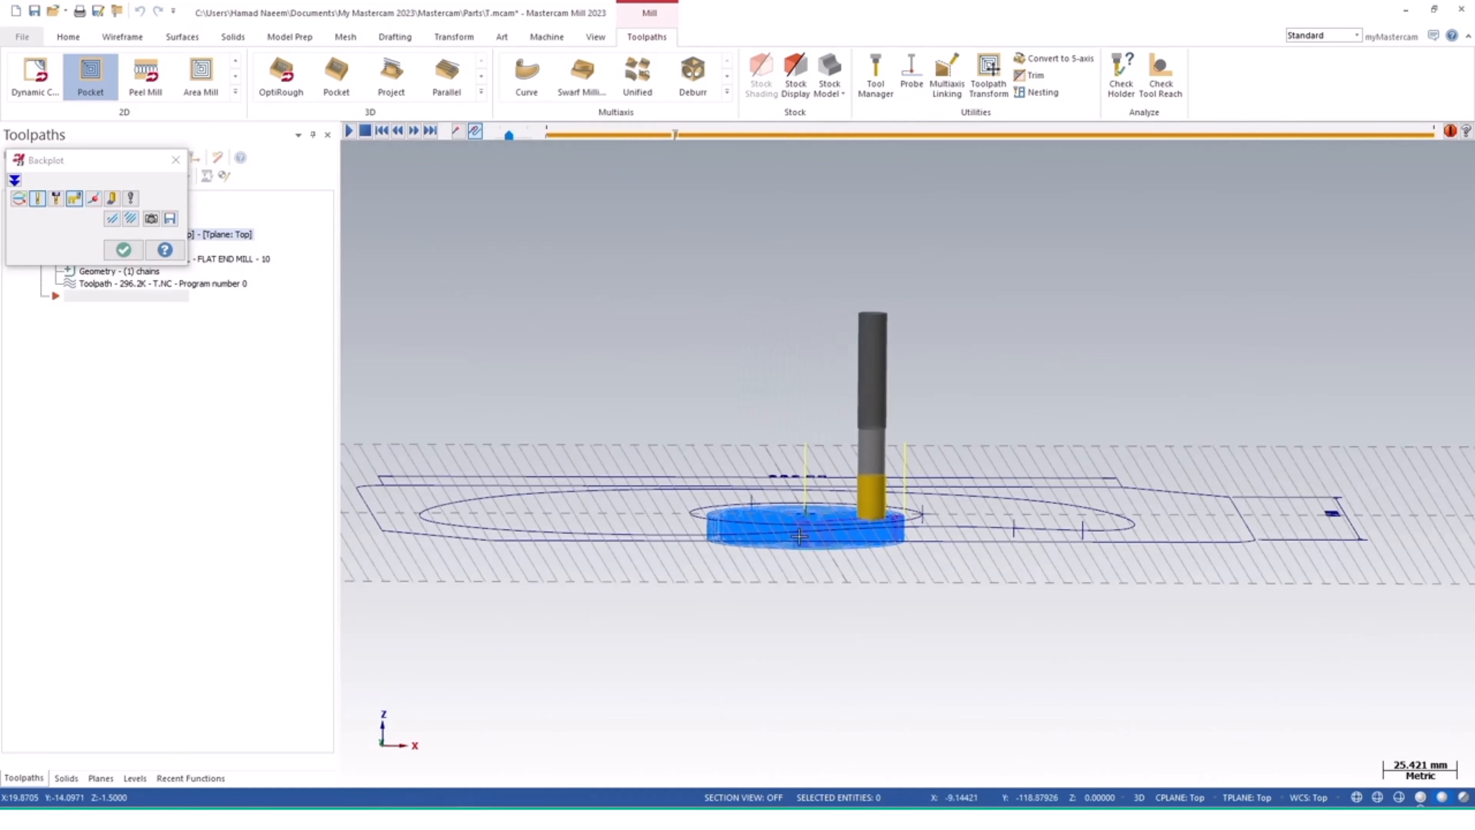
middle_click_drag(800, 563, 754, 576)
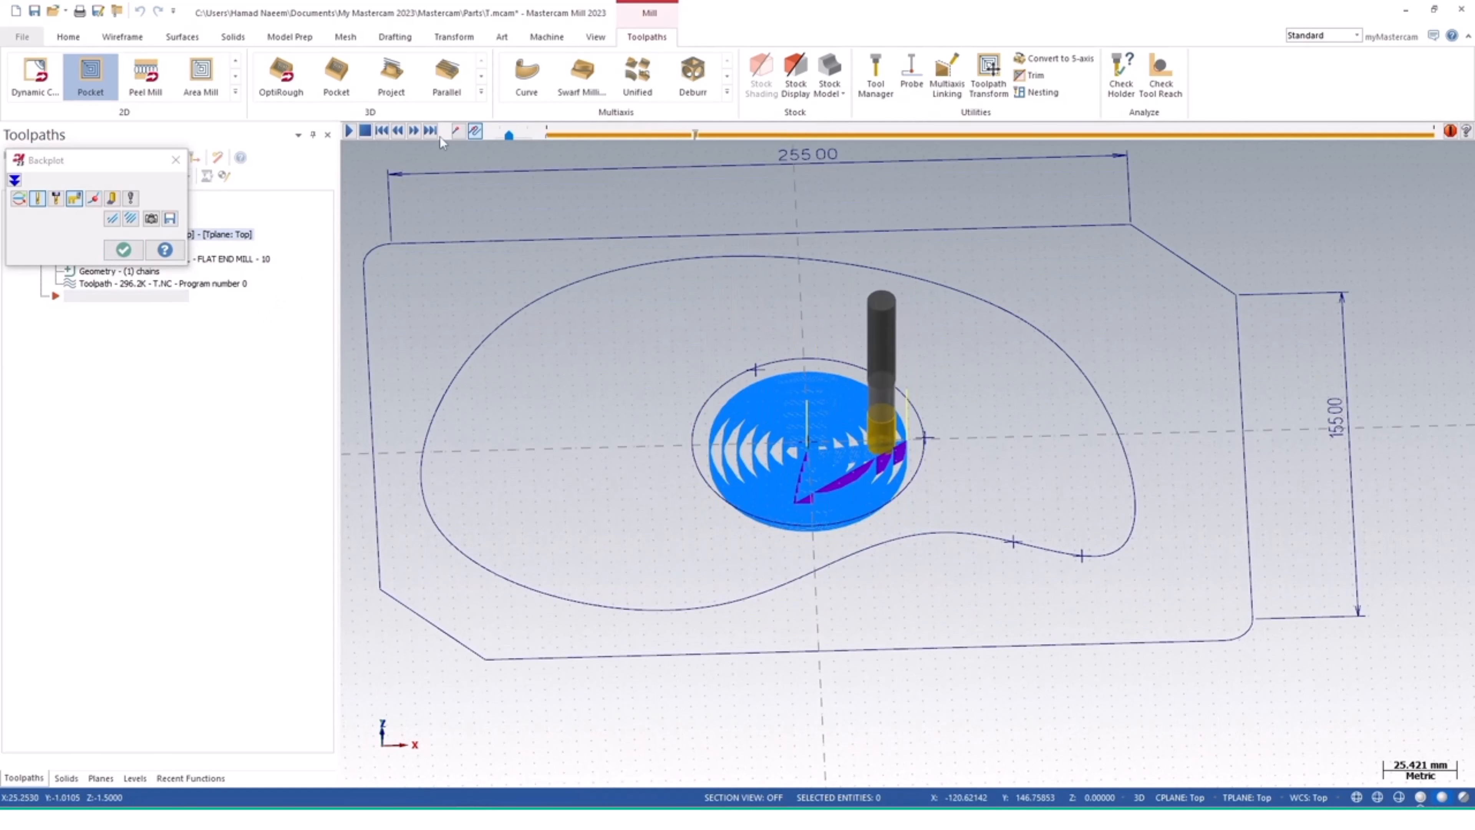
left_click_drag(513, 136, 526, 138)
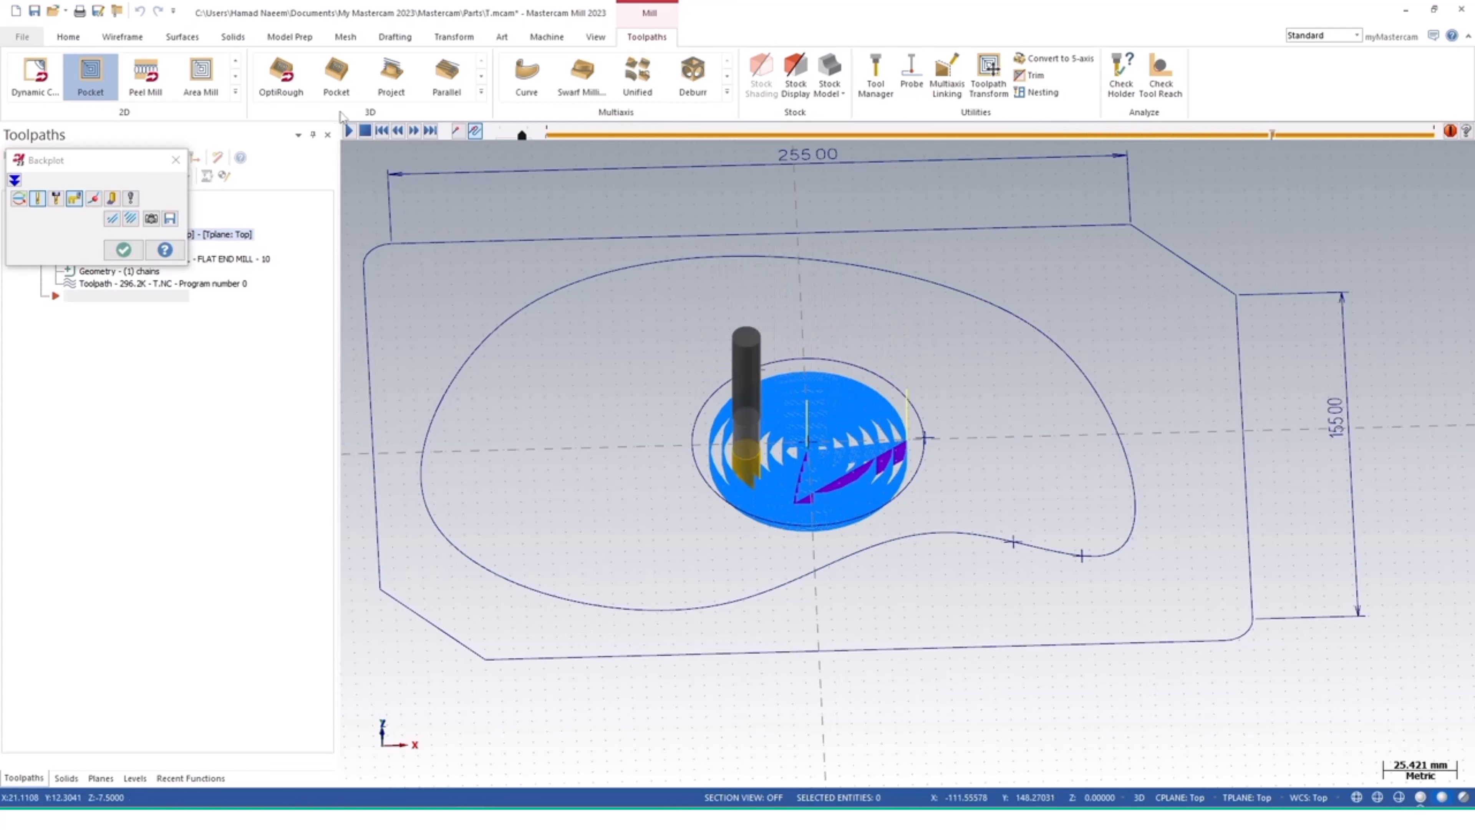
left_click(176, 161)
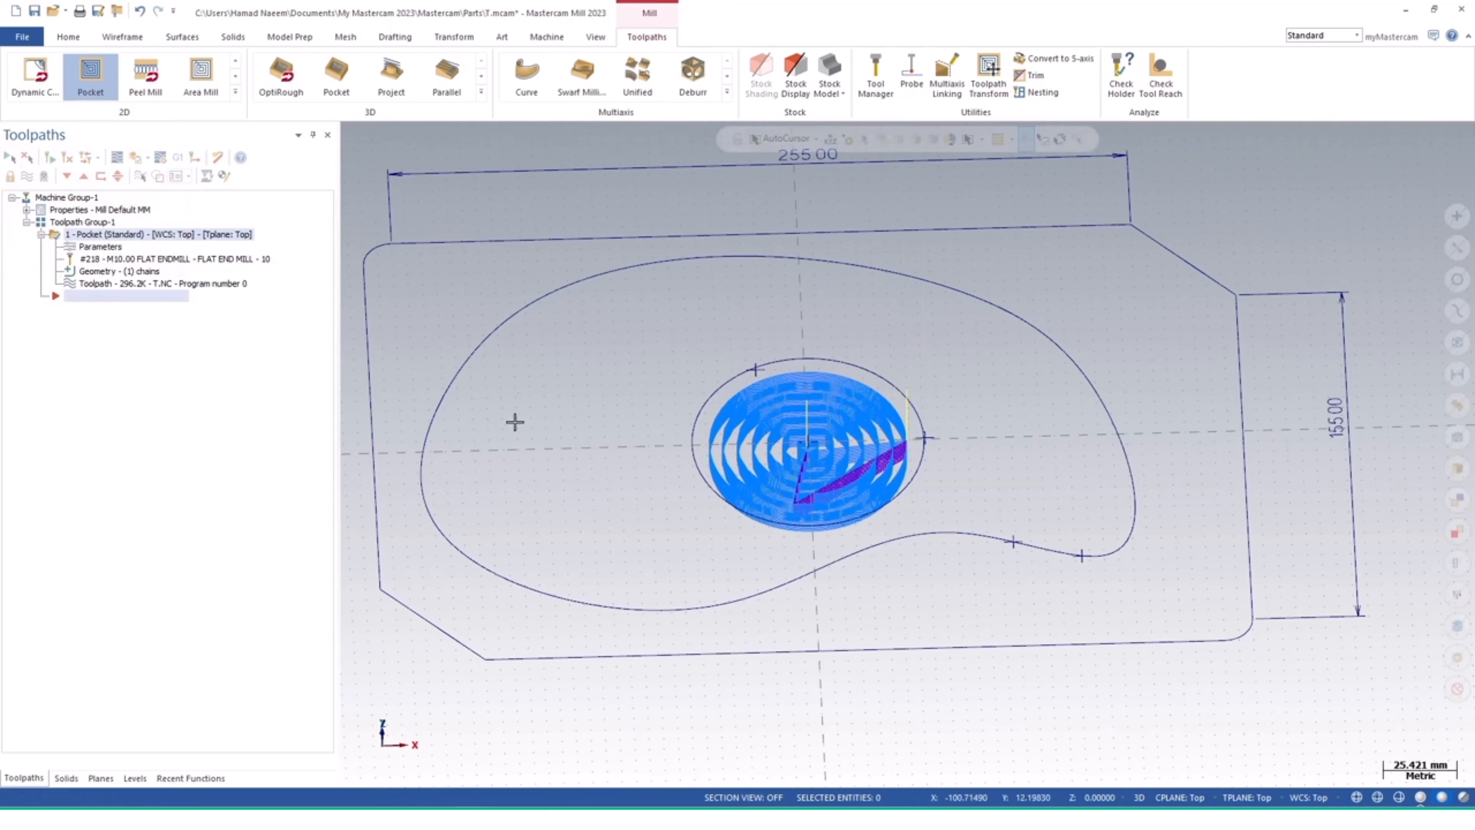
left_click(235, 93)
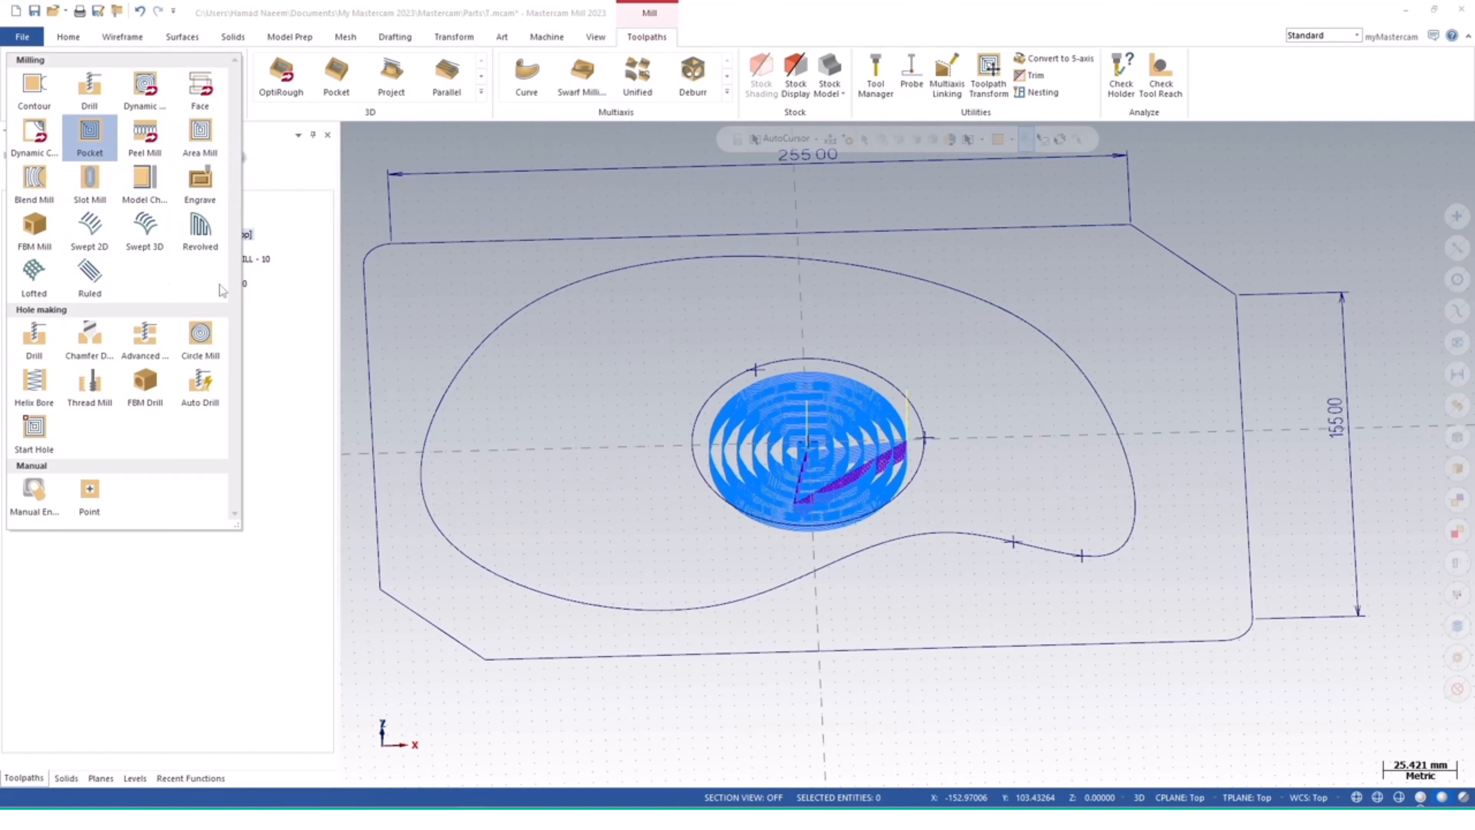
left_click(287, 368)
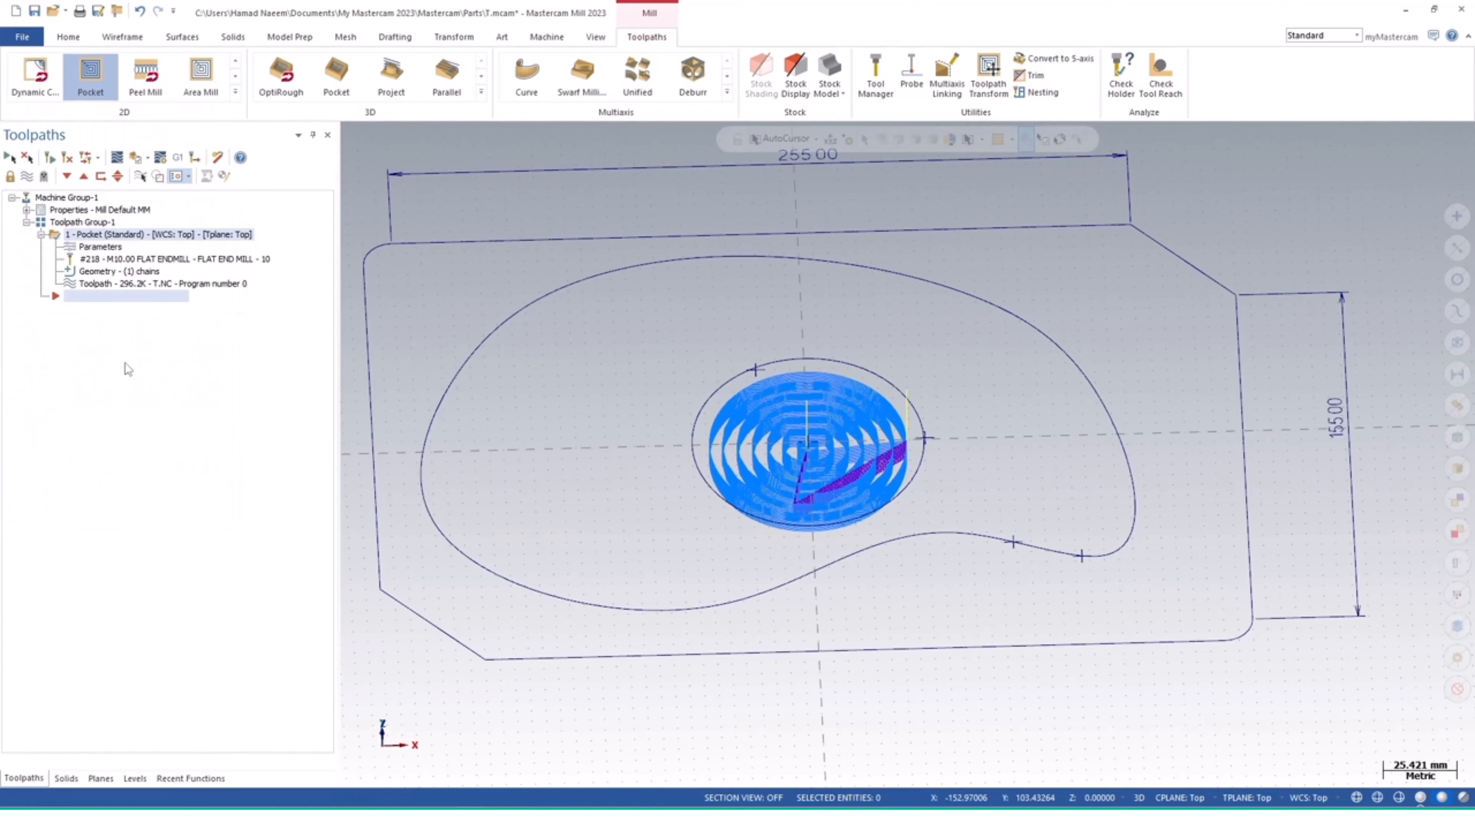
right_click(125, 351)
mouse_move(125, 350)
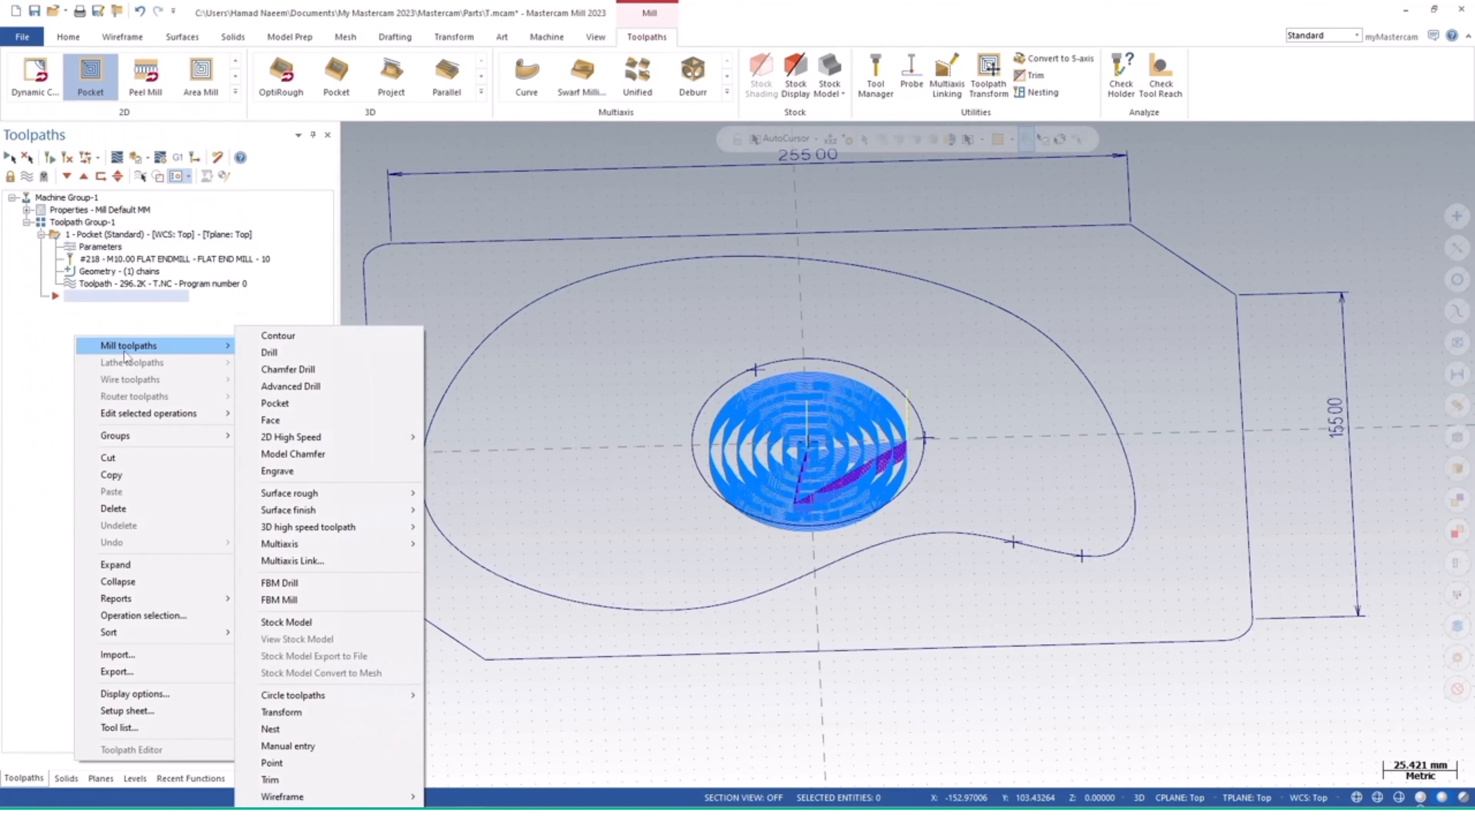
left_click(69, 363)
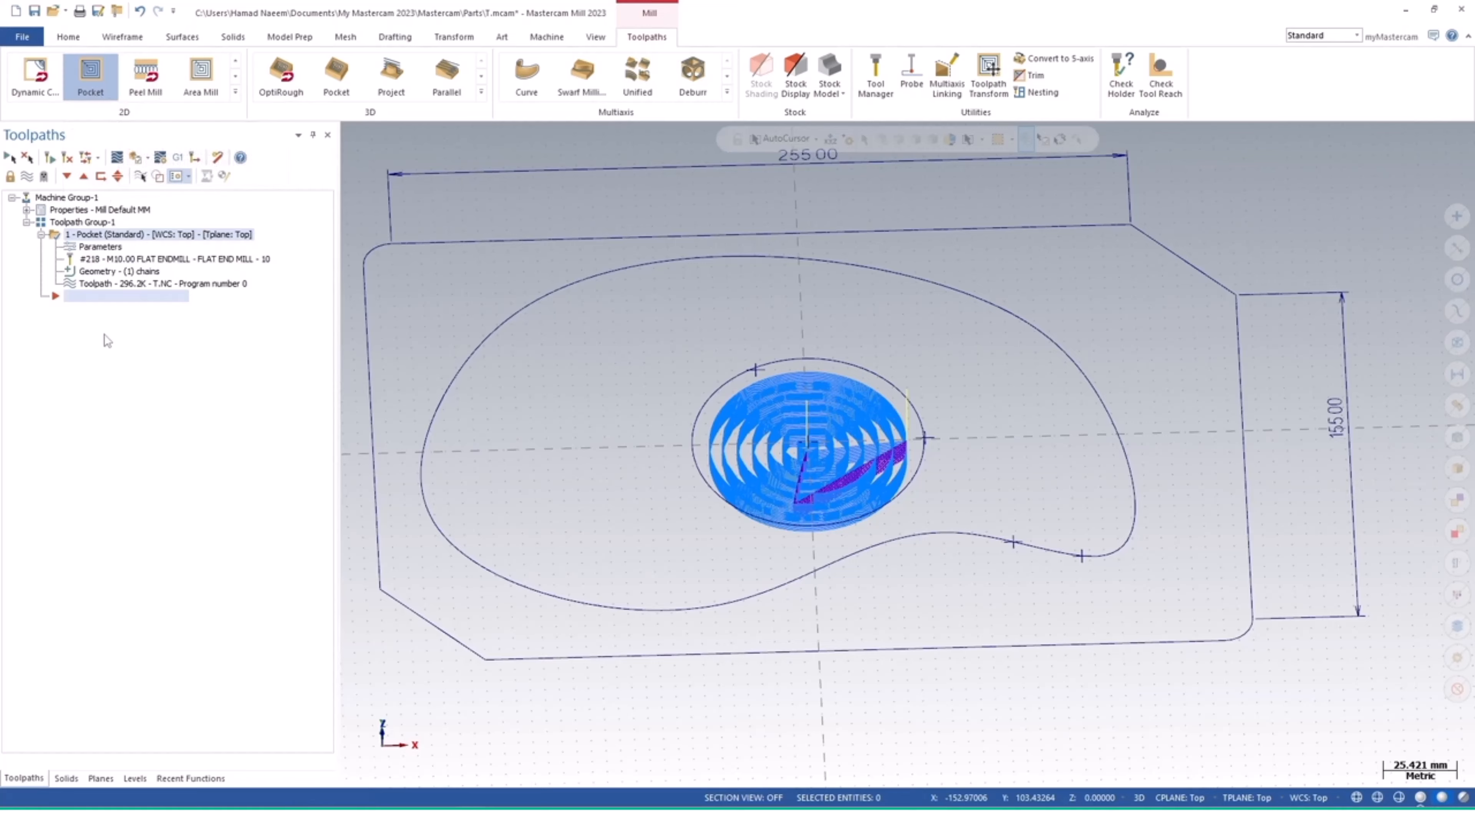
Start a second mill pocket toolpath and chain the large closed curve around the circle as its geometry
right_click(83, 325)
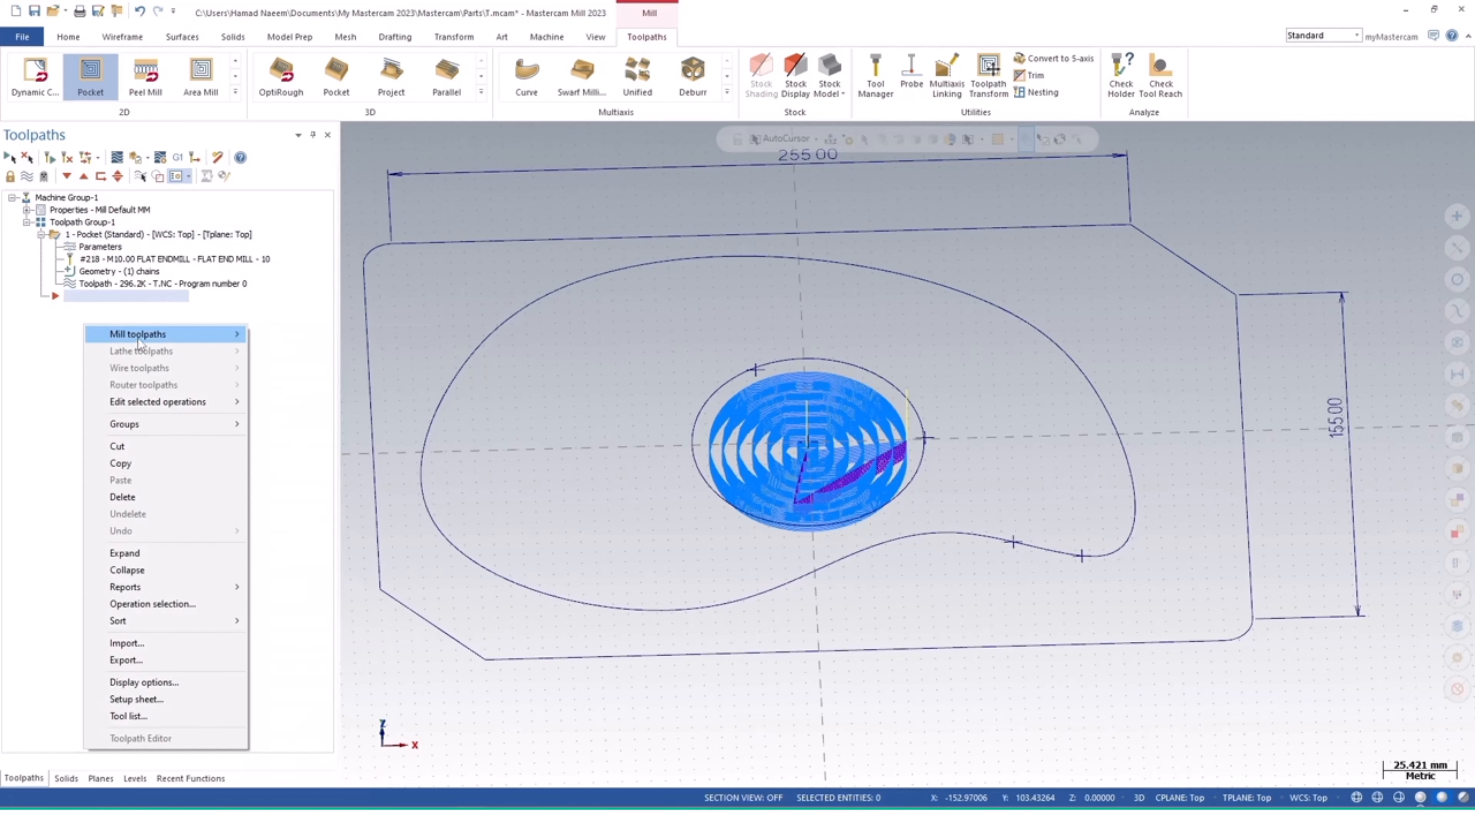
mouse_move(156, 339)
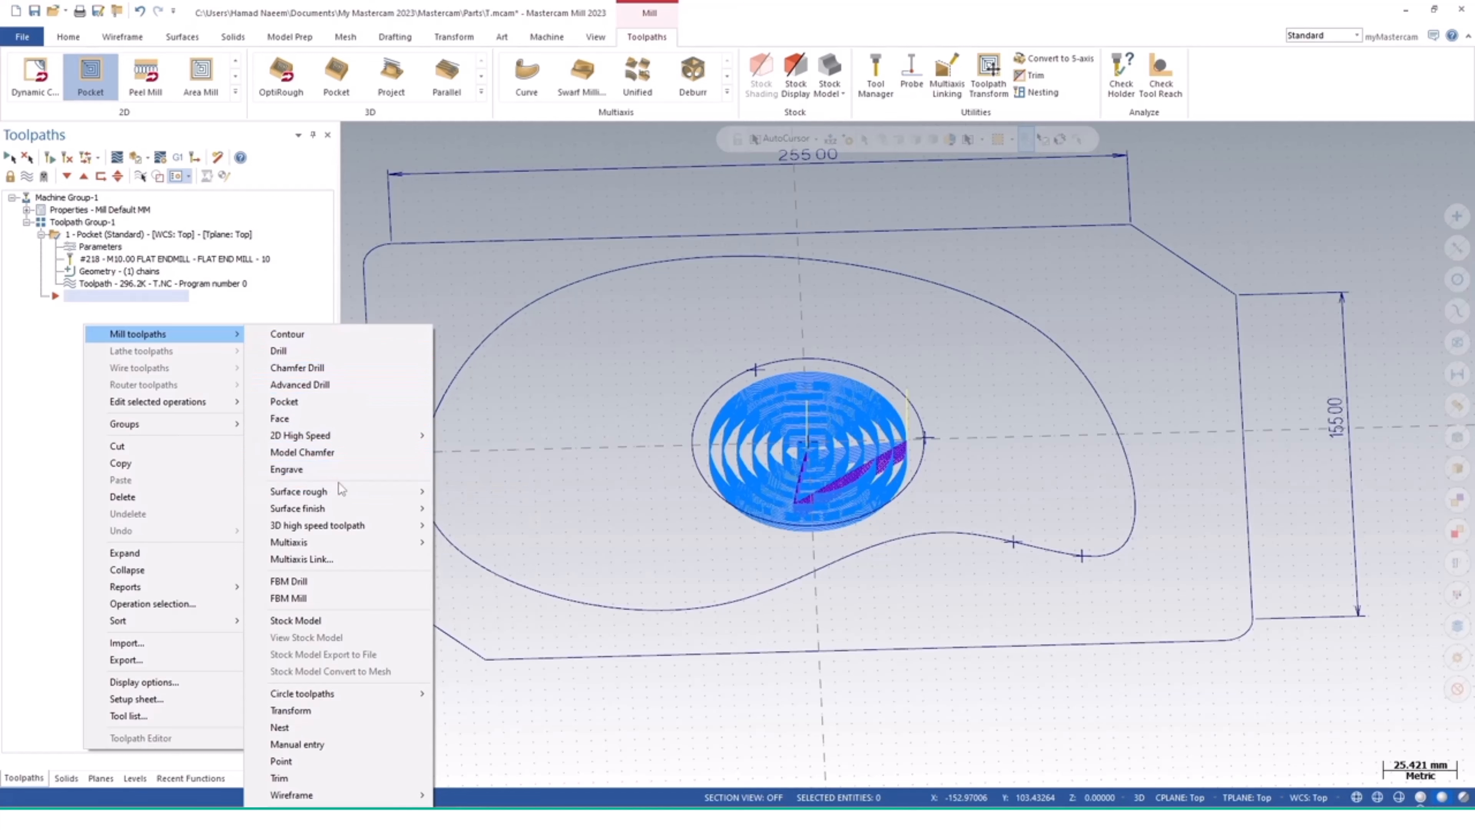
mouse_move(327, 512)
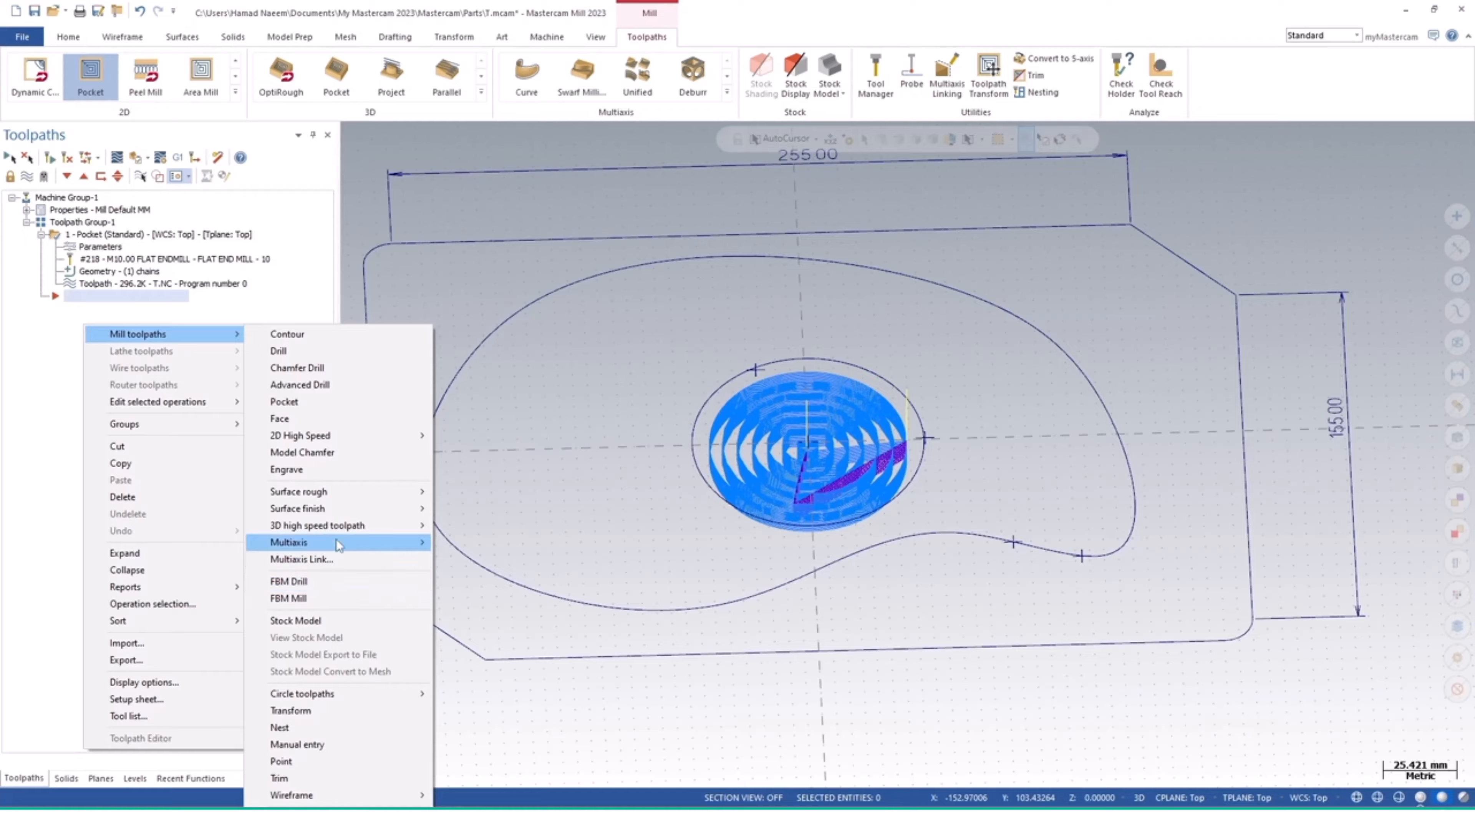
left_click(287, 403)
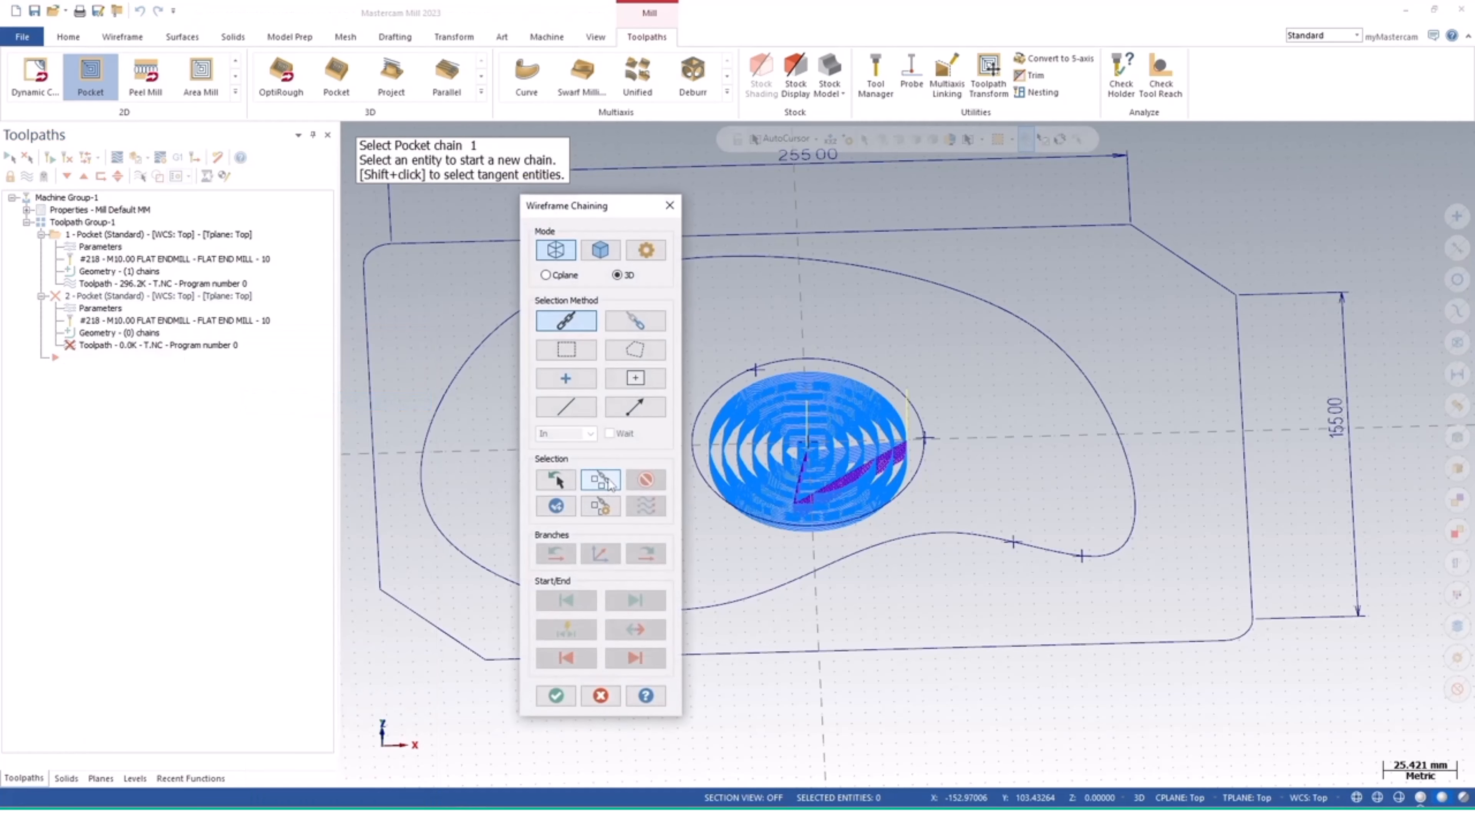
left_click_drag(621, 210, 1141, 163)
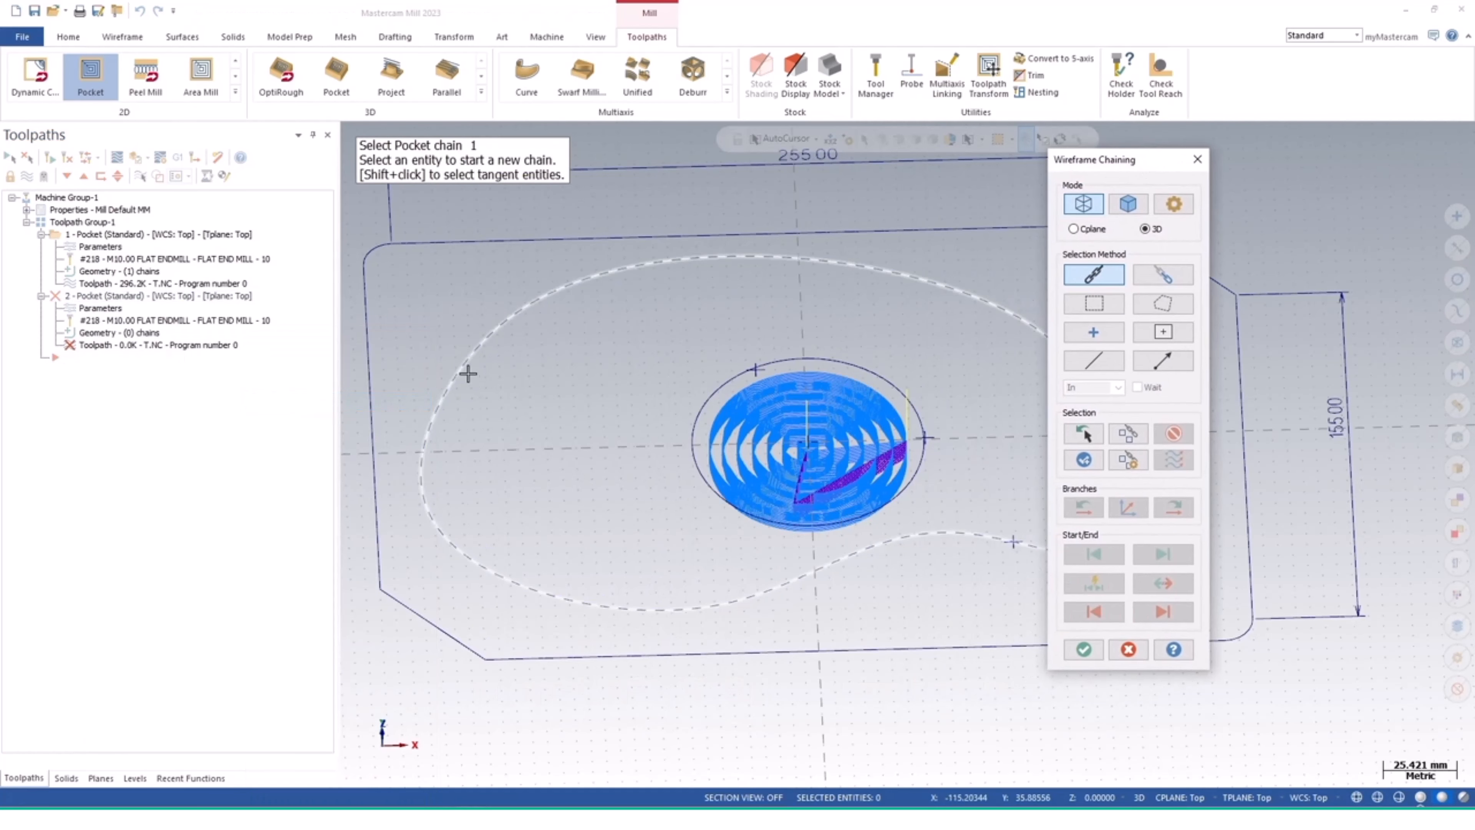
left_click(500, 326)
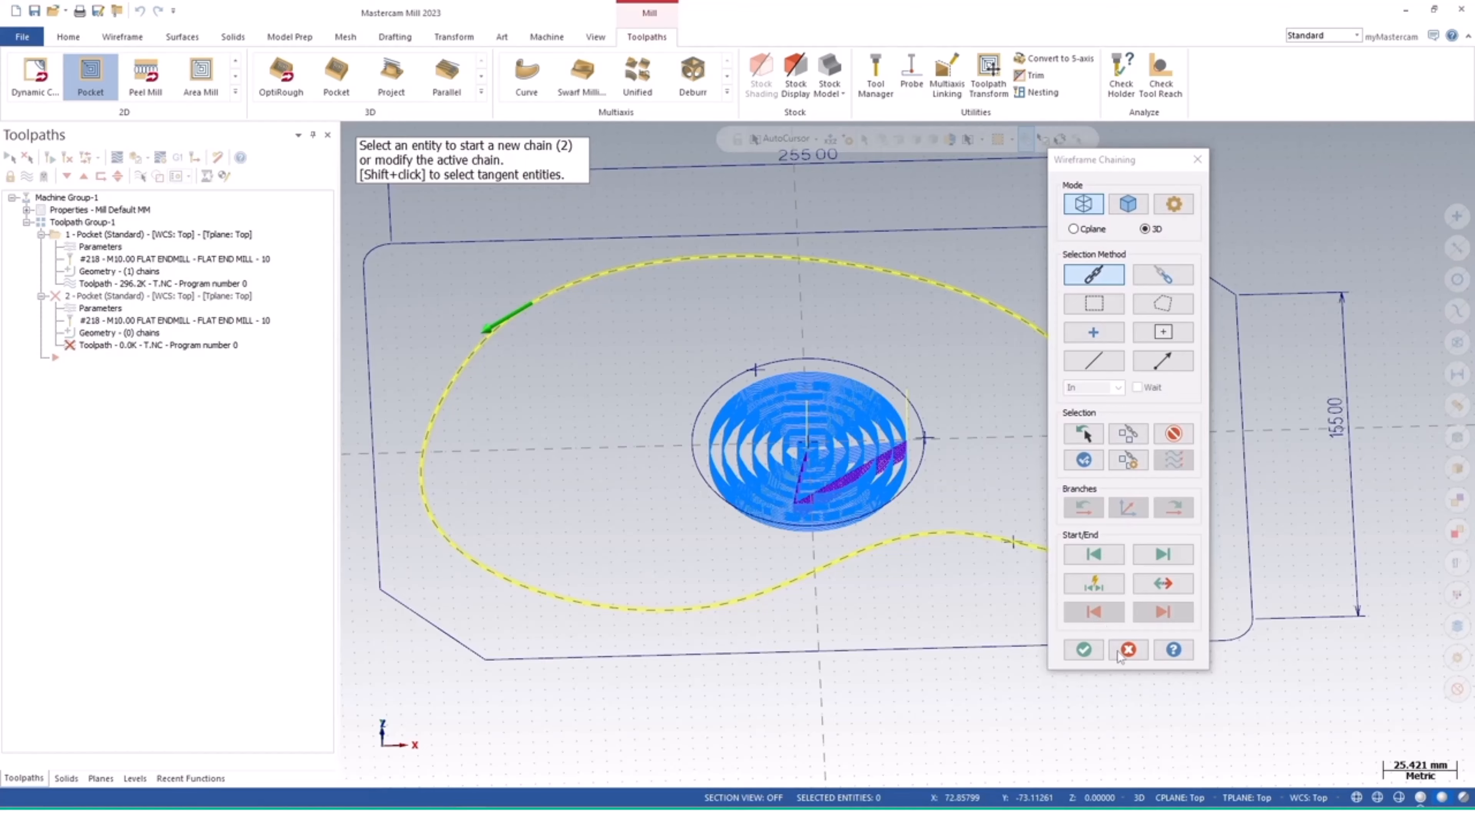
left_click(1086, 651)
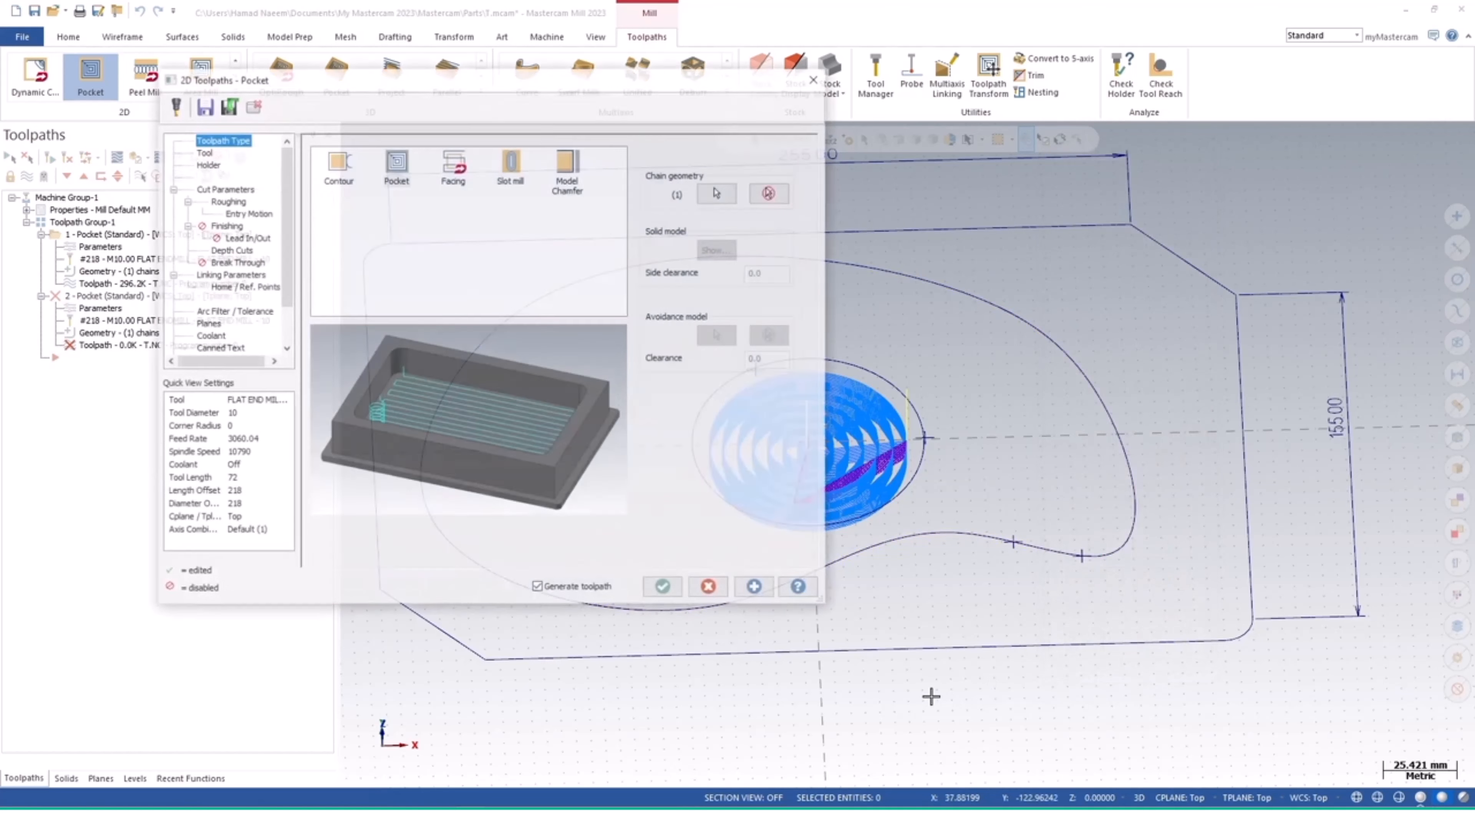
Generate the second pocket toolpath with an absolute depth of -3.0 and inspect its passes from tilted views
left_click(203, 152)
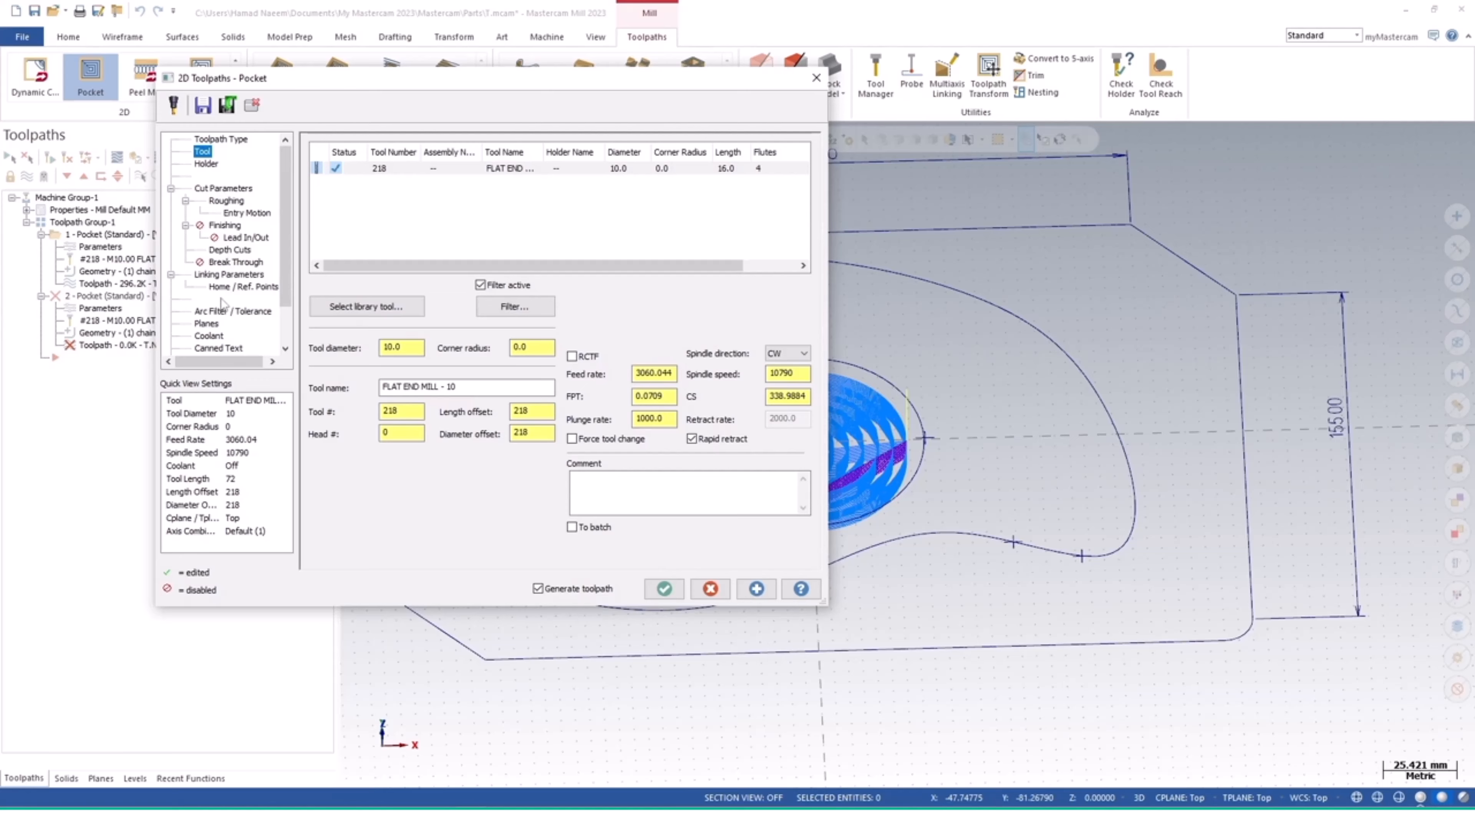
left_click(226, 275)
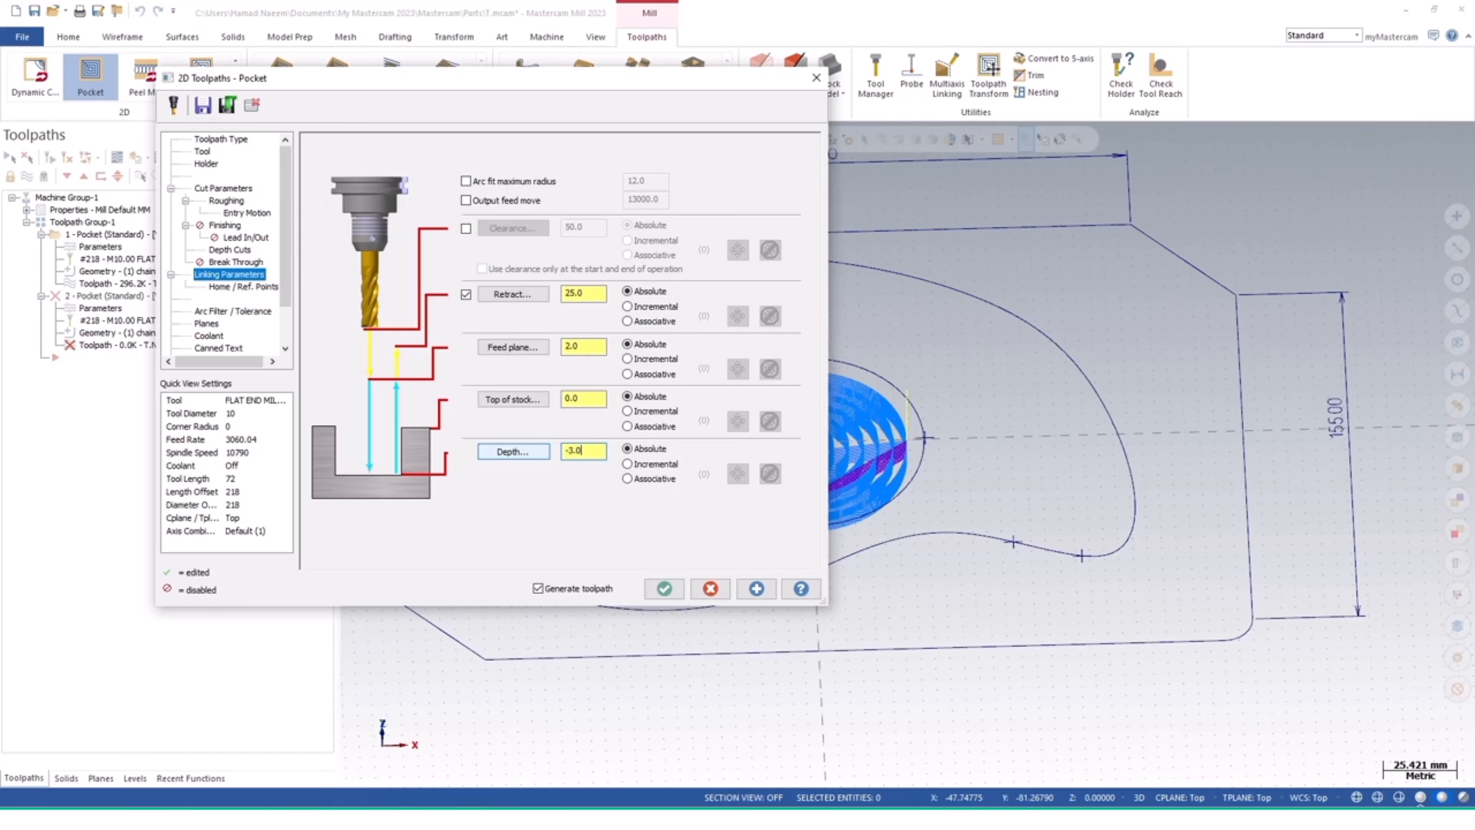
left_click(662, 588)
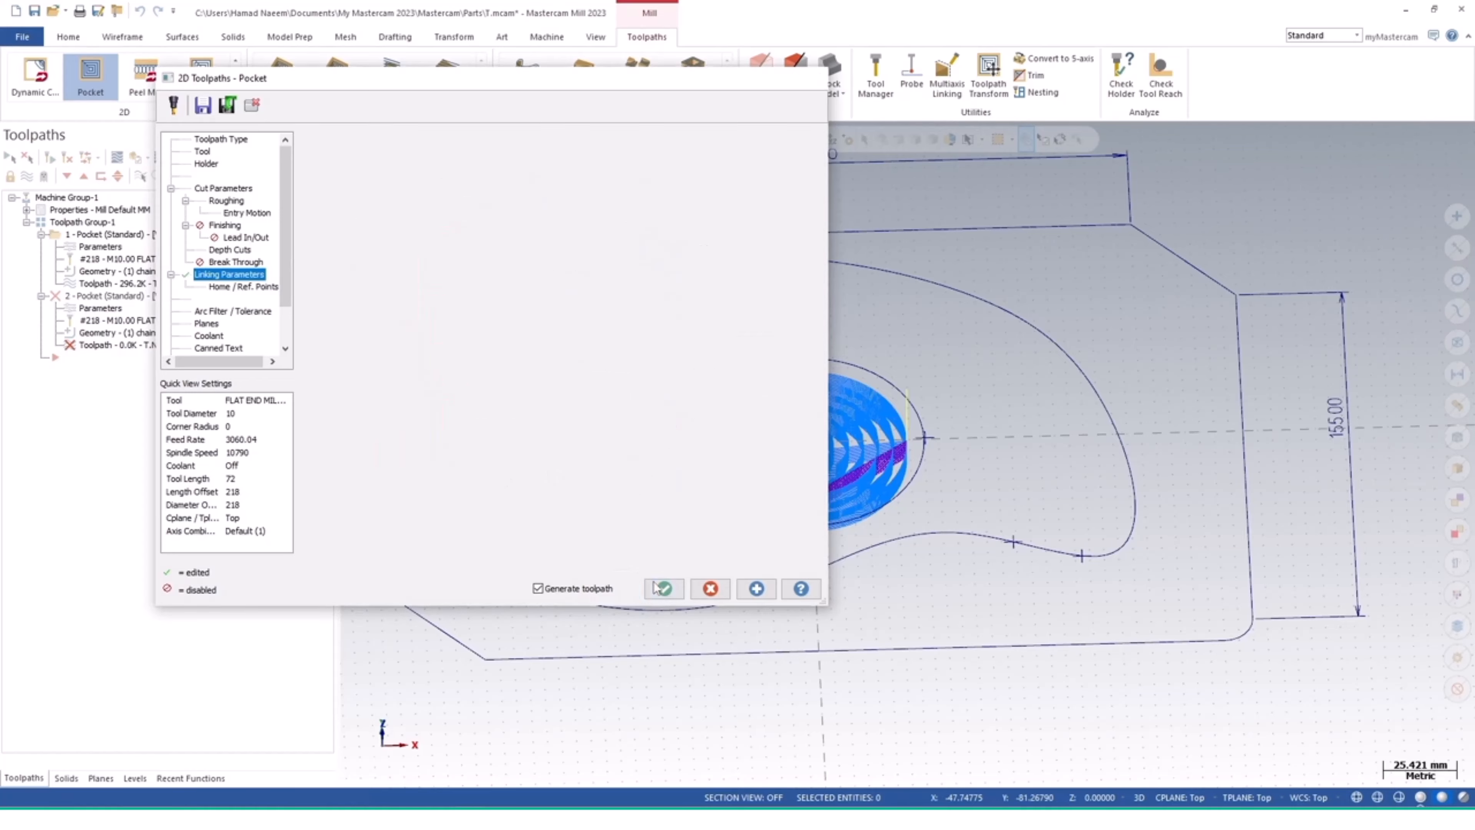
scroll(838, 465, "up", 2)
mouse_move(840, 516)
middle_mouse_down()
mouse_move(826, 389)
mouse_move(800, 424)
middle_mouse_up()
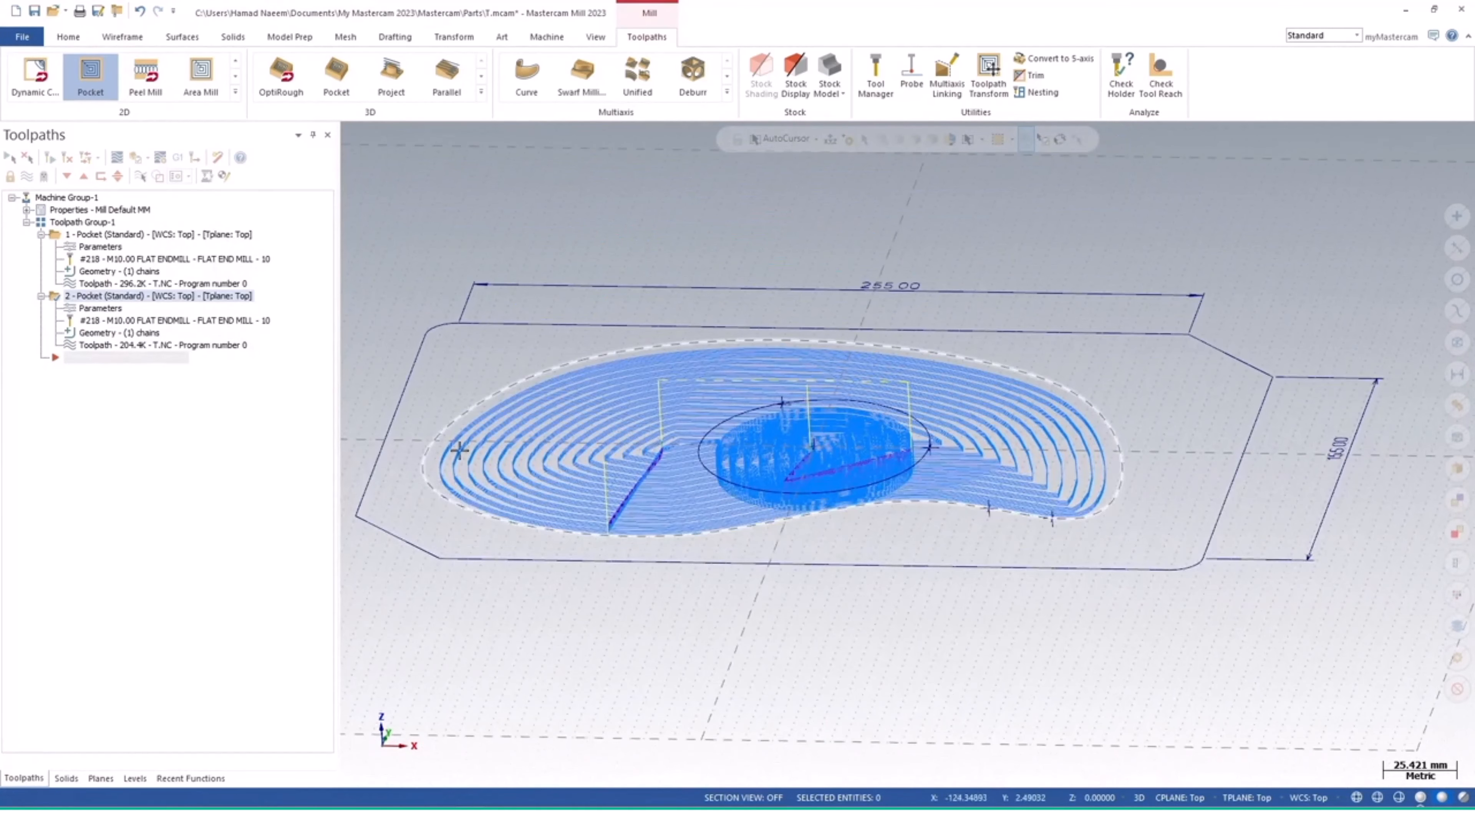
mouse_move(699, 460)
middle_mouse_down()
mouse_move(704, 502)
mouse_move(702, 476)
middle_mouse_up()
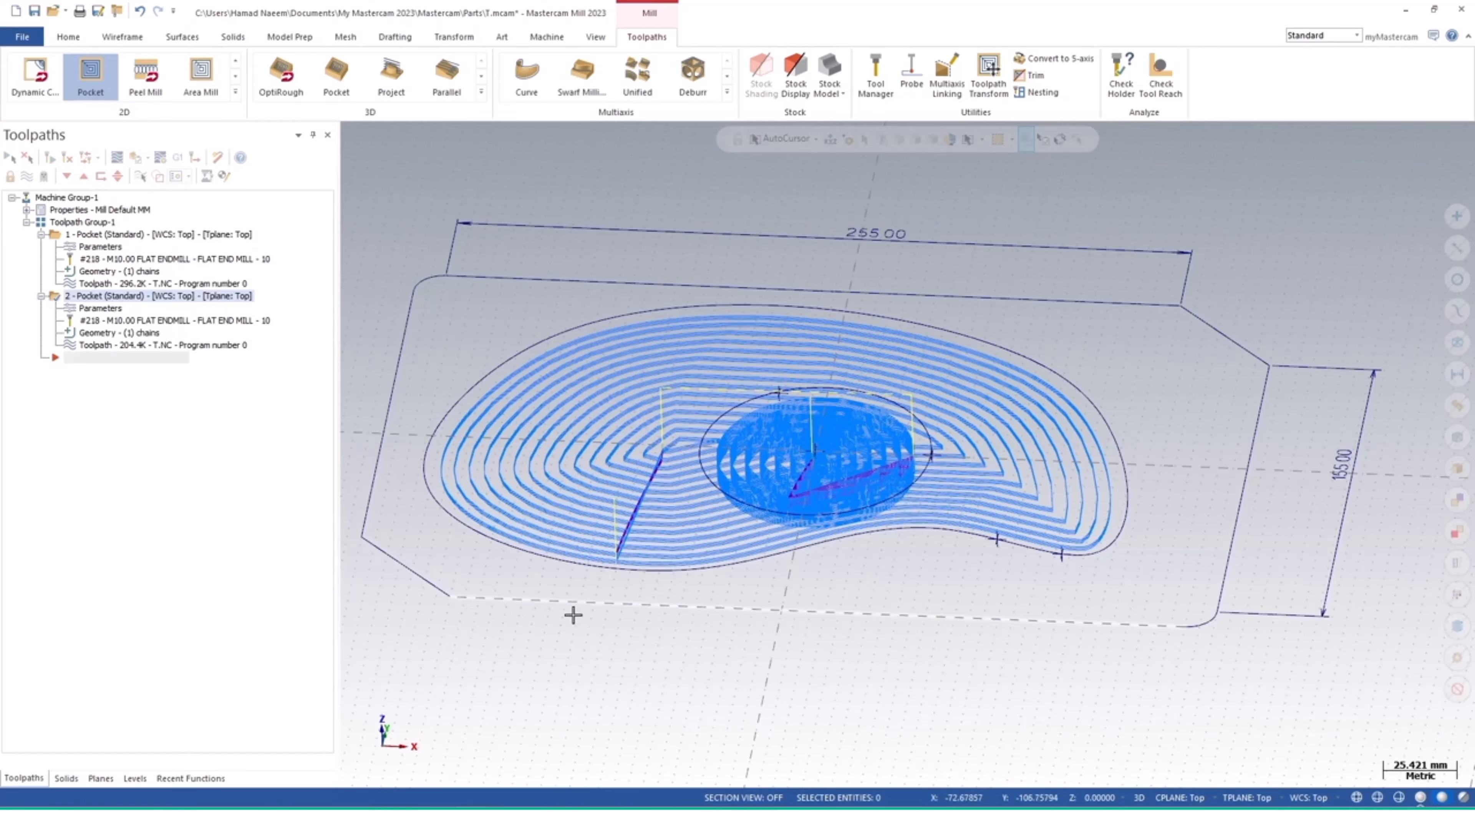
Start a contour toolpath and select the plate's upper-left fillet, left edge, lower-left chamfer and lower edge as single entities
right_click(76, 414)
mouse_move(171, 393)
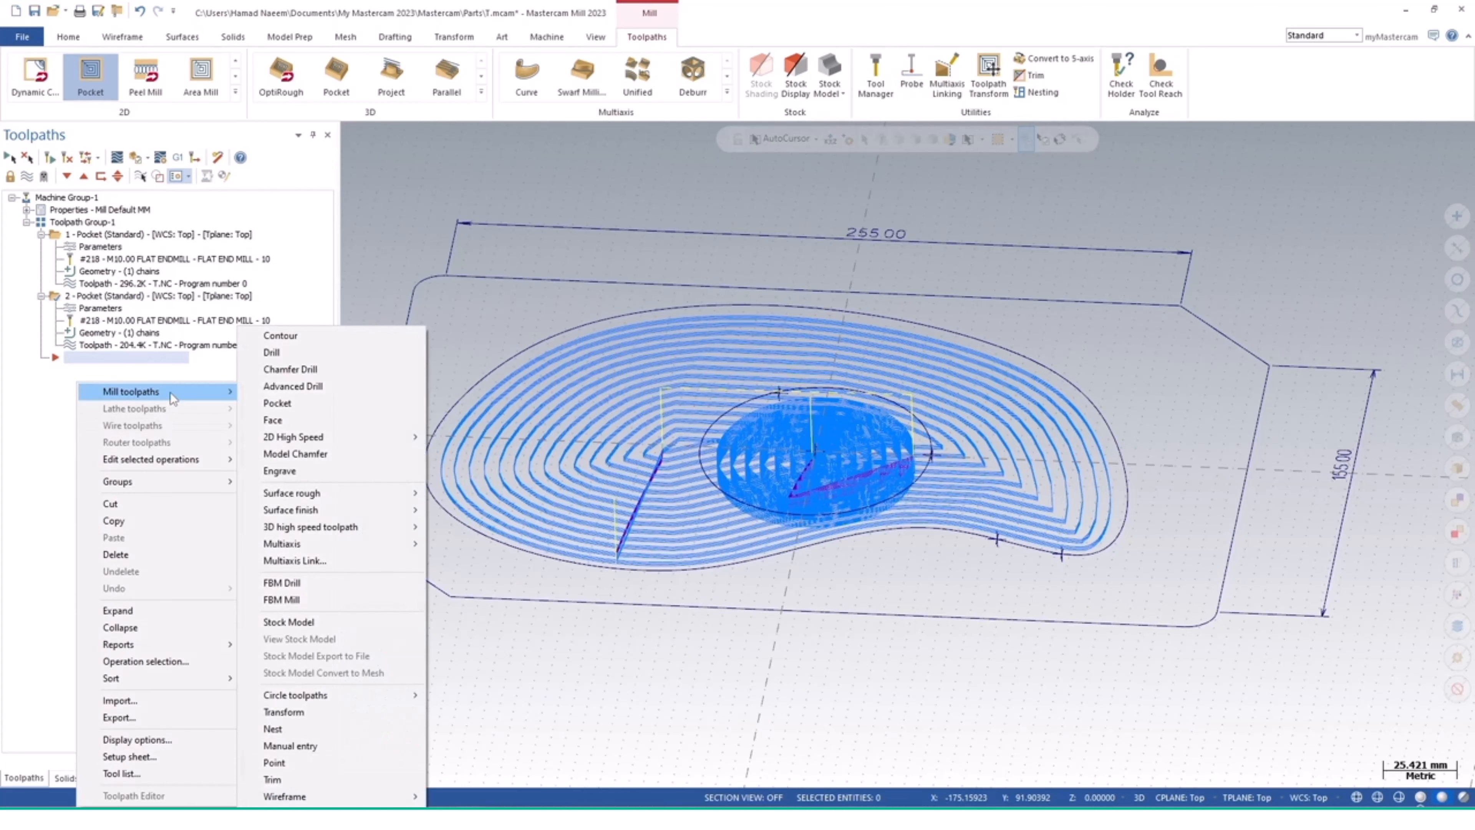
left_click(280, 336)
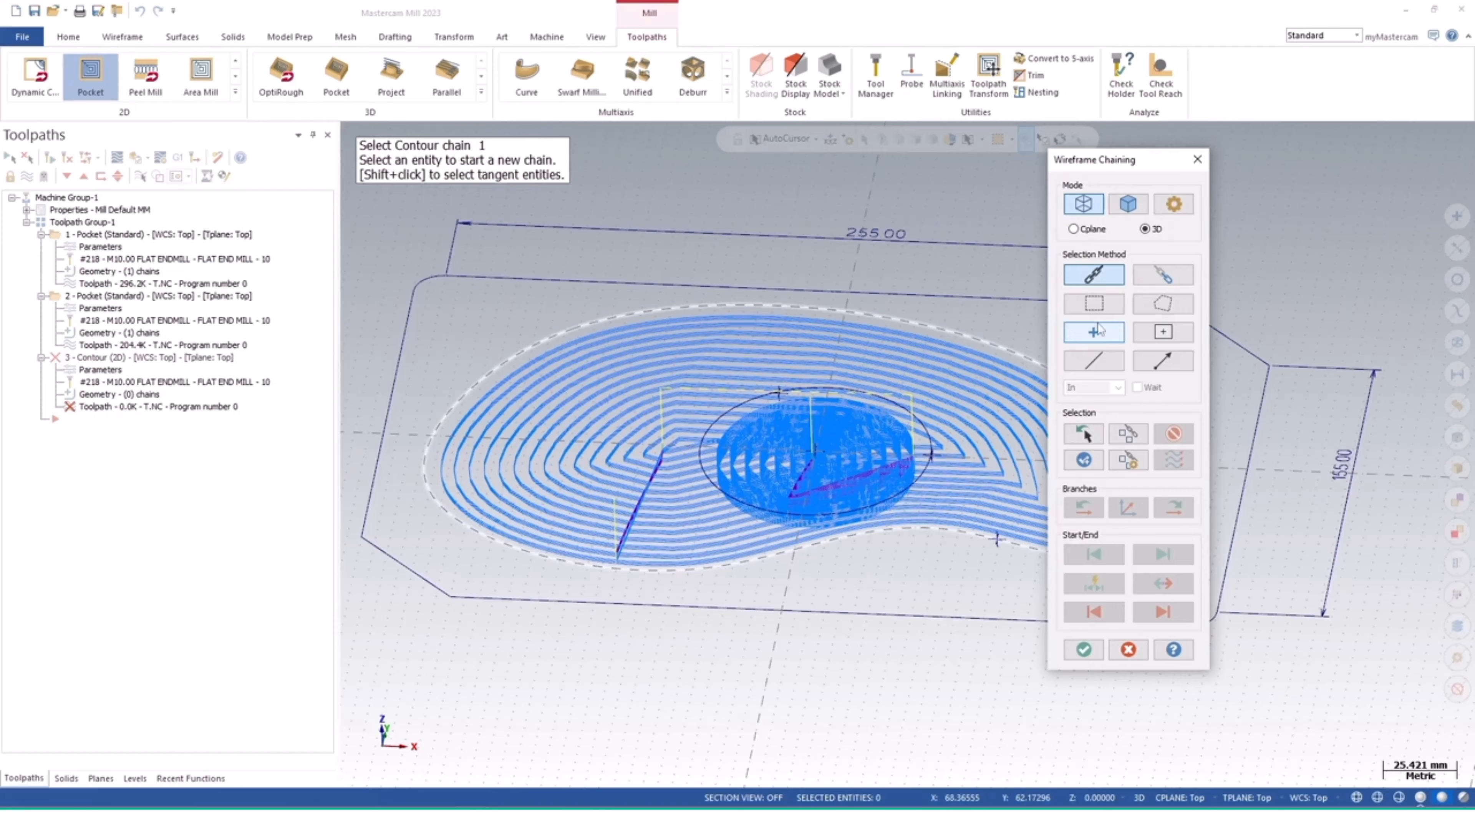
left_click(1072, 364)
left_click(431, 285)
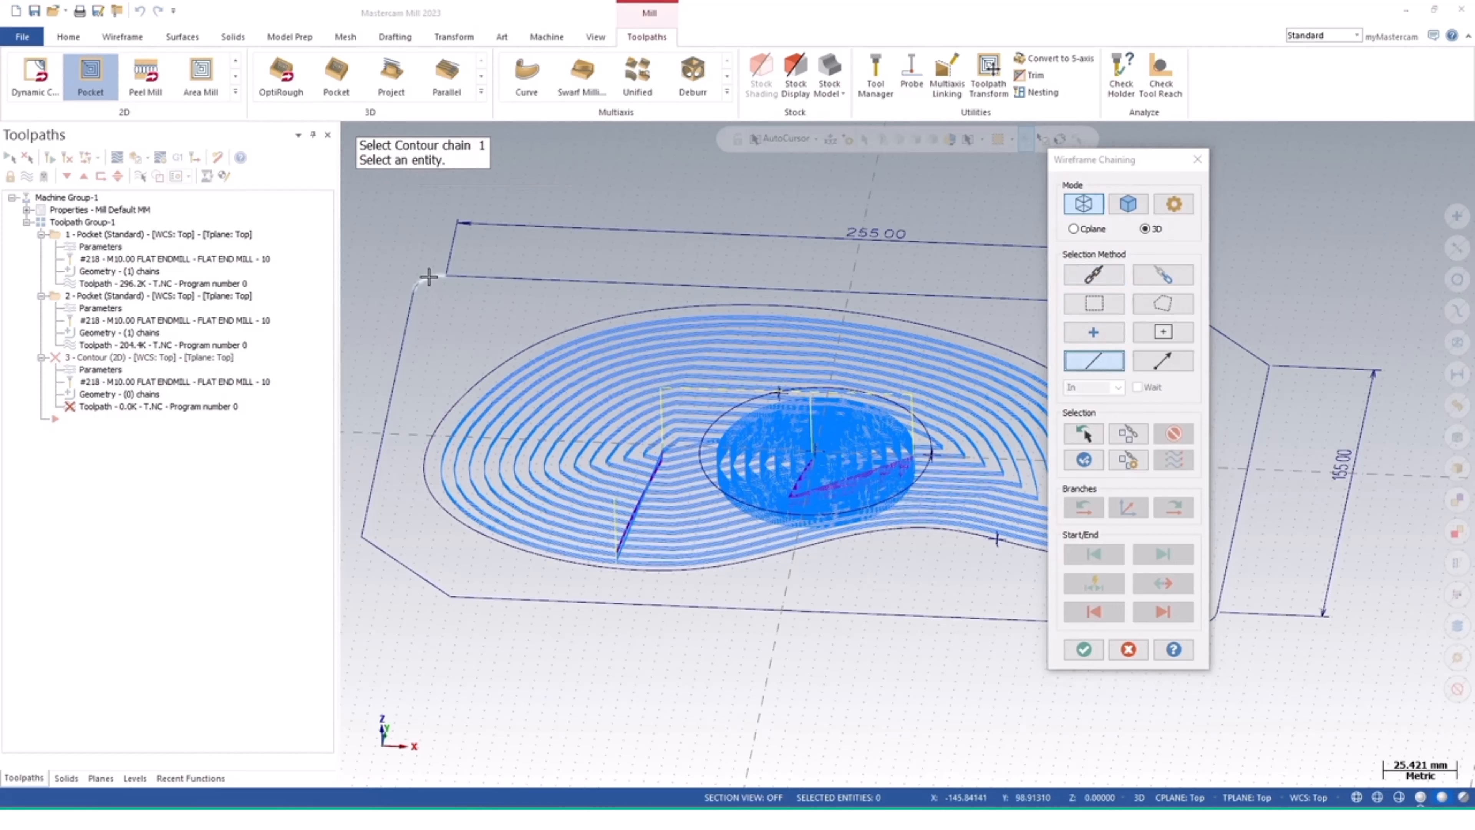
left_click(400, 366)
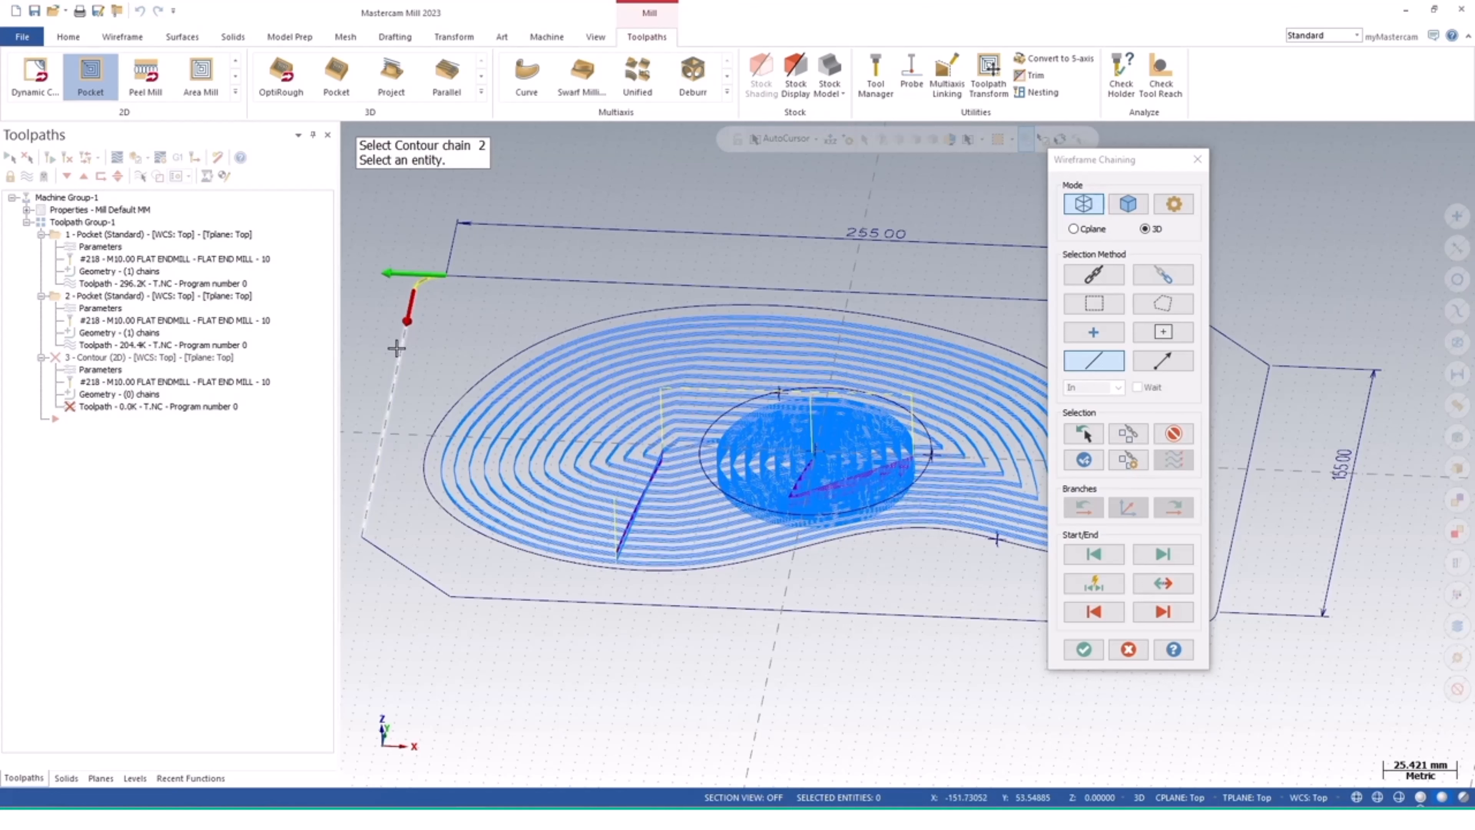
left_click(386, 548)
left_click(539, 595)
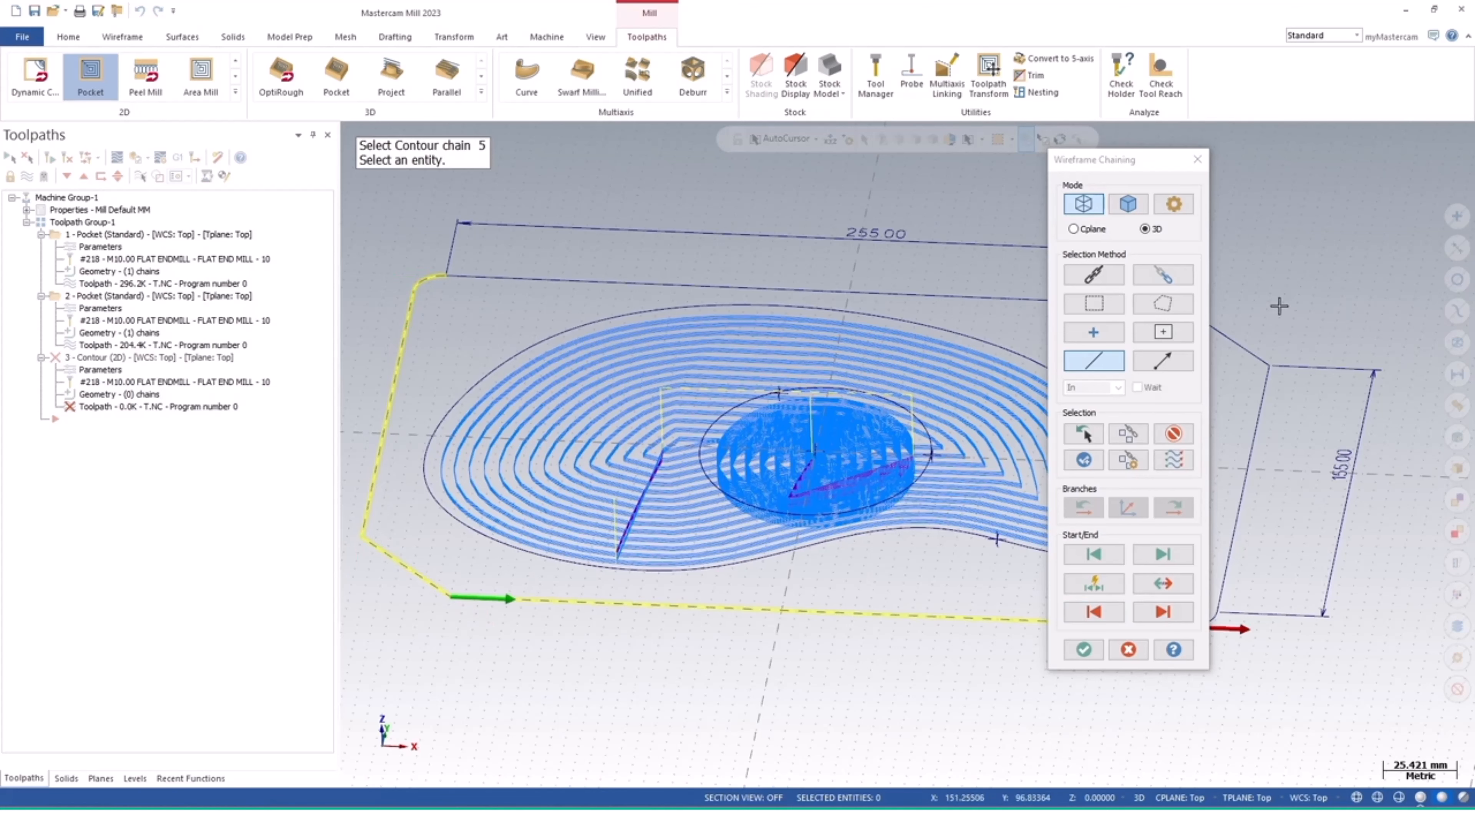
Add the plate's lower-right fillet, right edge, upper-right chamfer and upper edge to the contour selection and accept the chains
left_click_drag(1133, 176, 728, 152)
left_click(1217, 620)
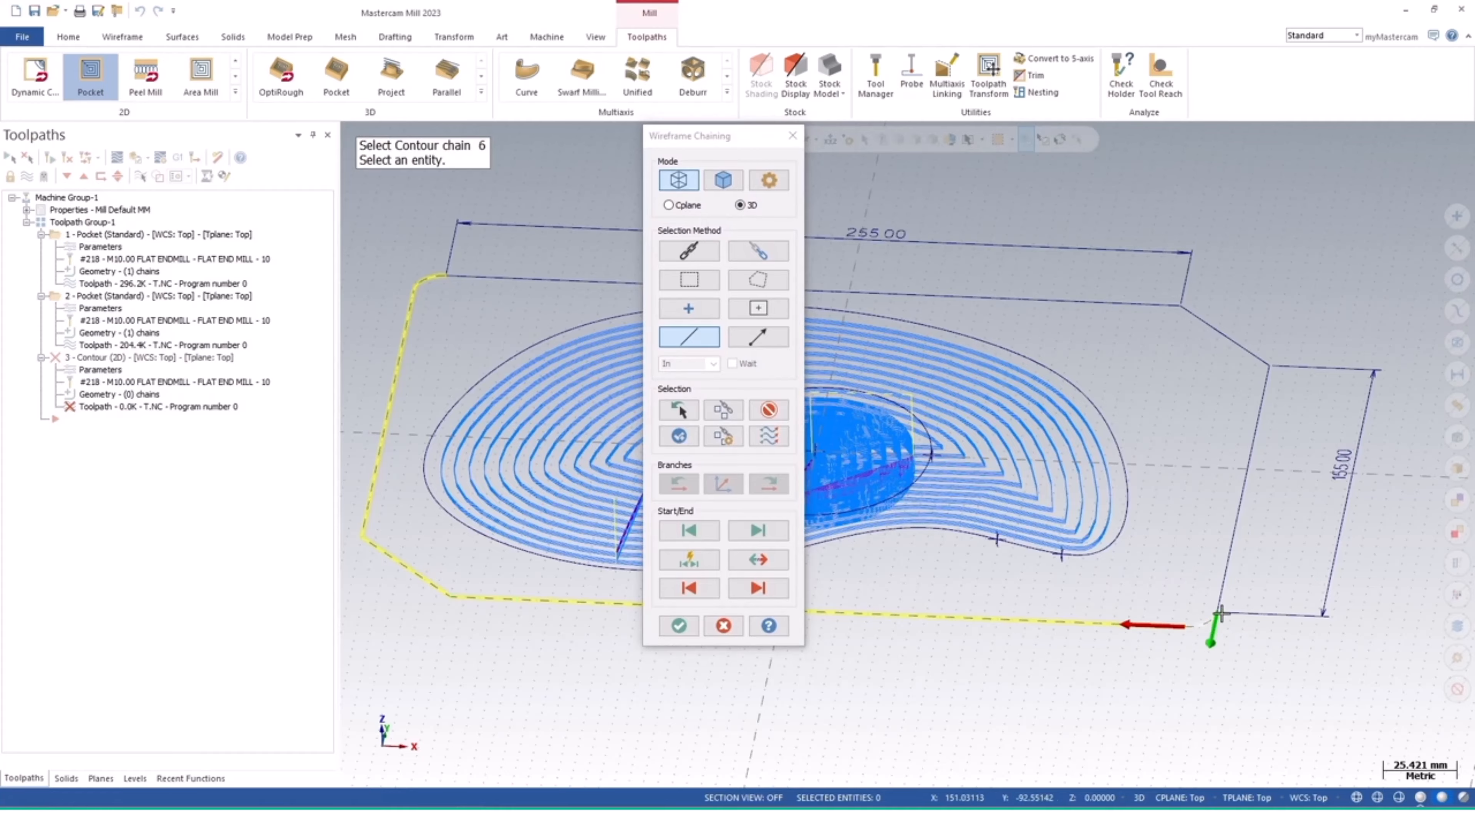
left_click(1235, 526)
left_click(1249, 349)
left_click(1156, 301)
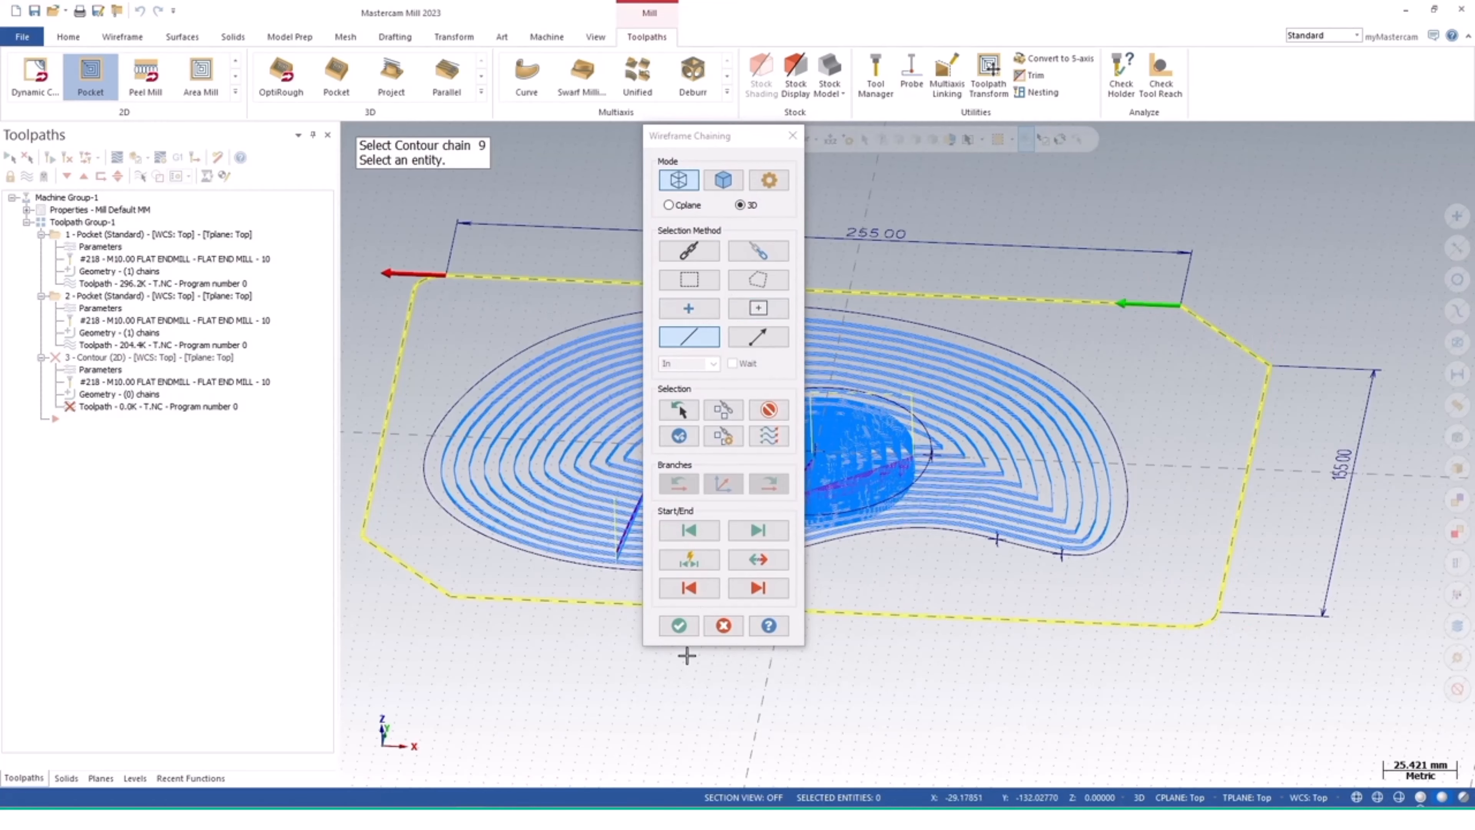
left_click(686, 632)
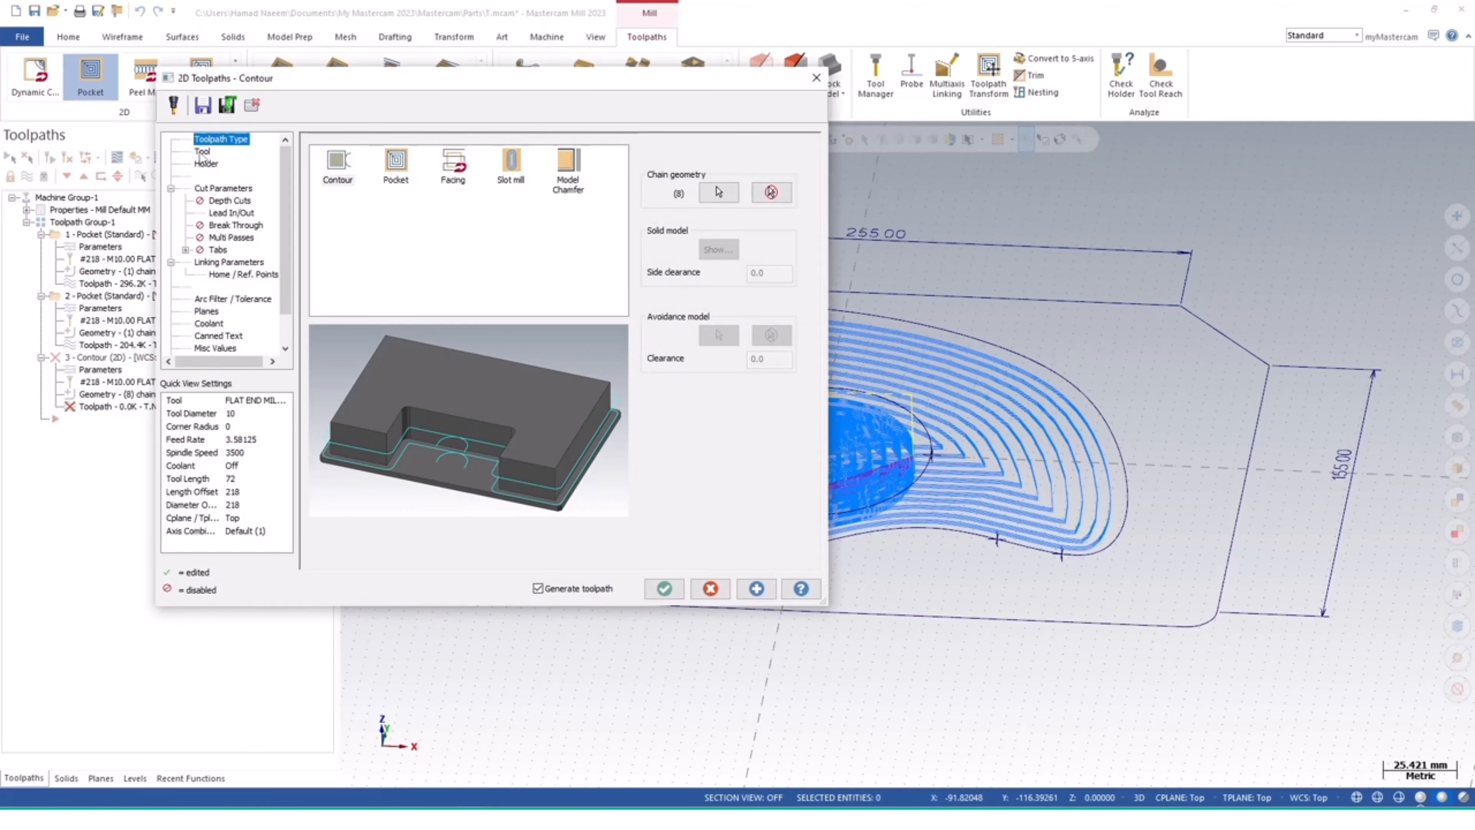
Set the contour type to Ramp with depth-based ramp motion and a ramp depth of 1
left_click(202, 152)
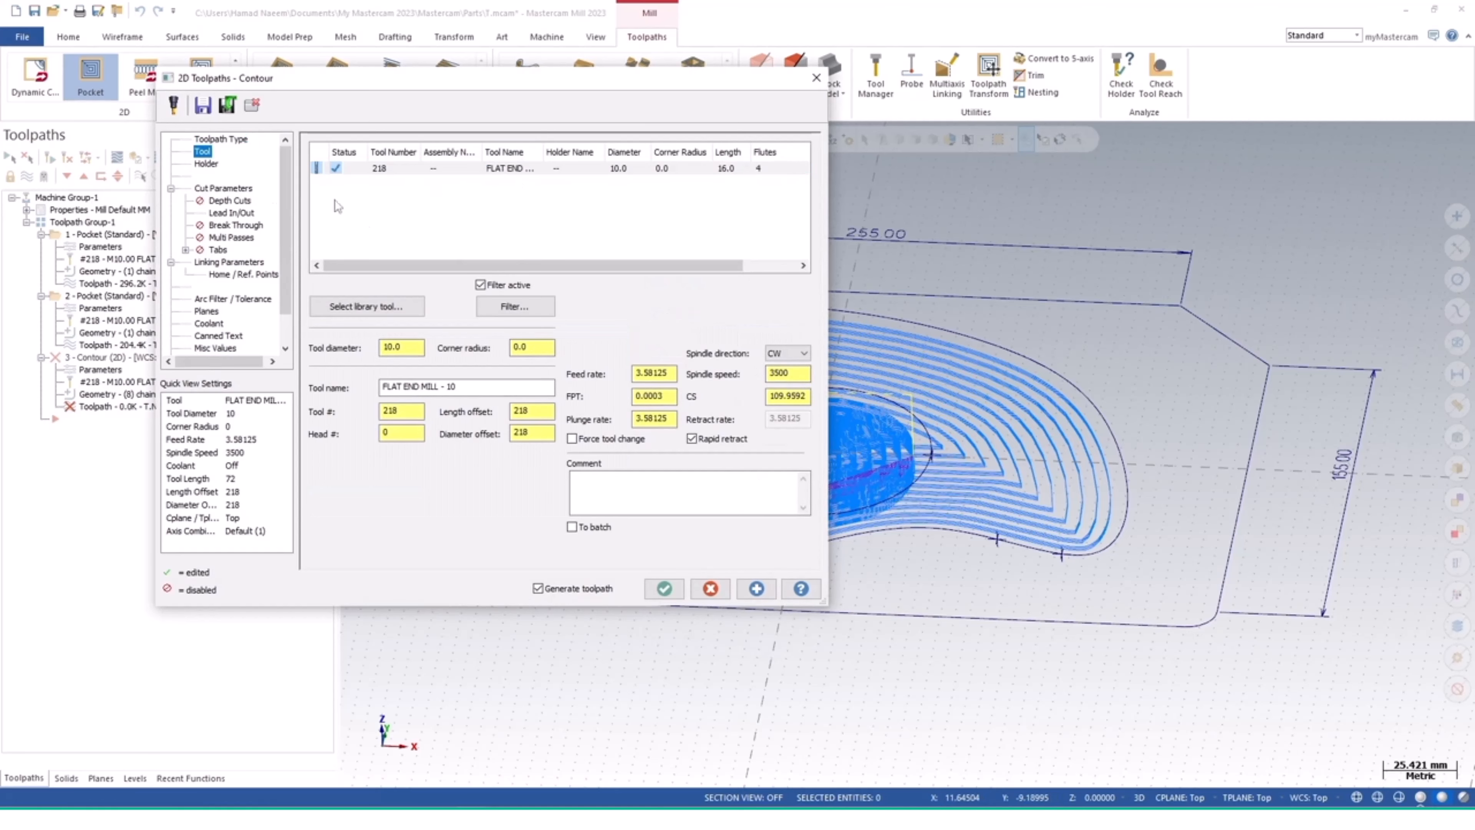
left_click(233, 189)
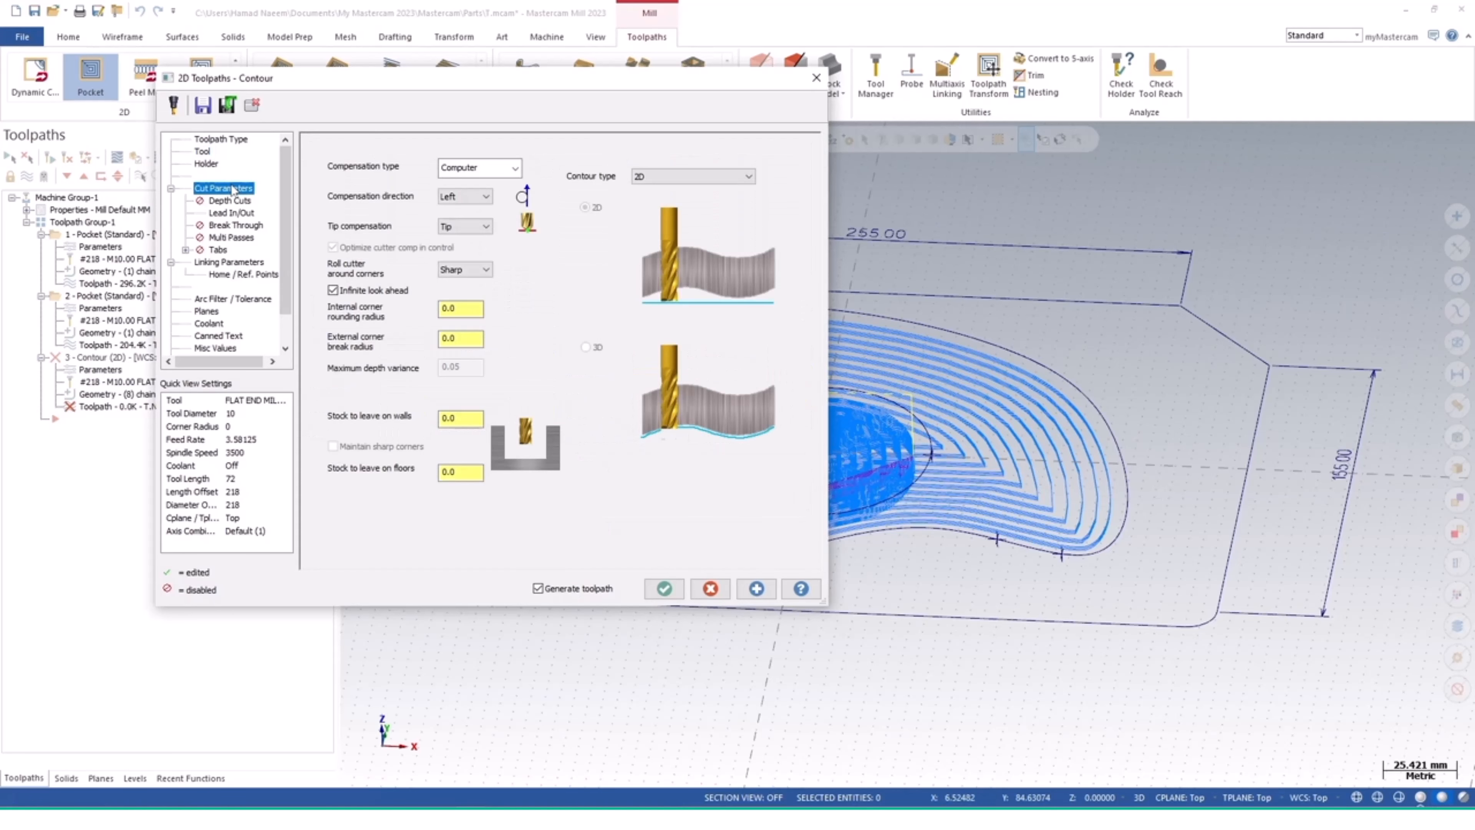
left_click(677, 180)
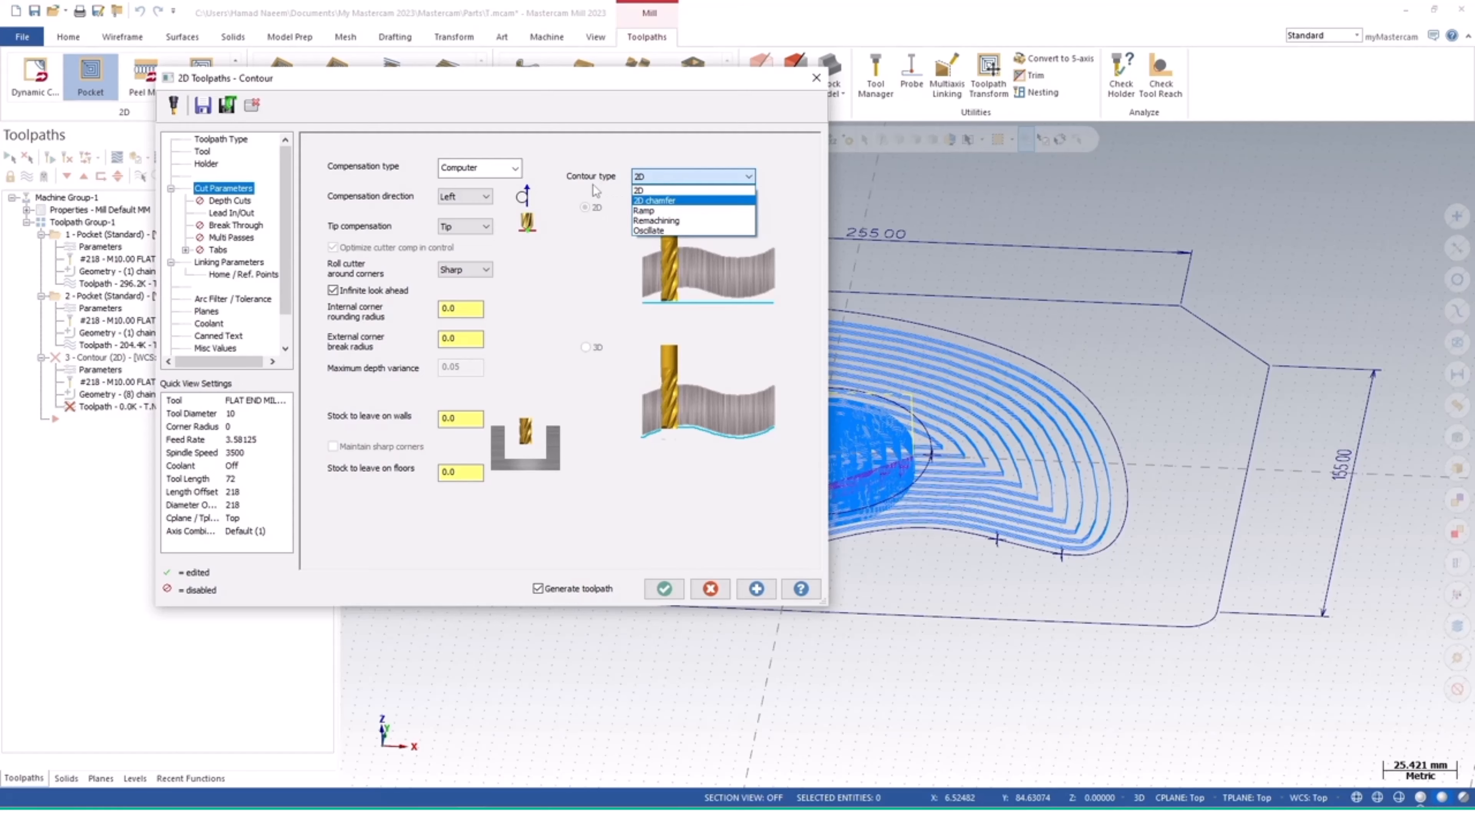
left_click(646, 212)
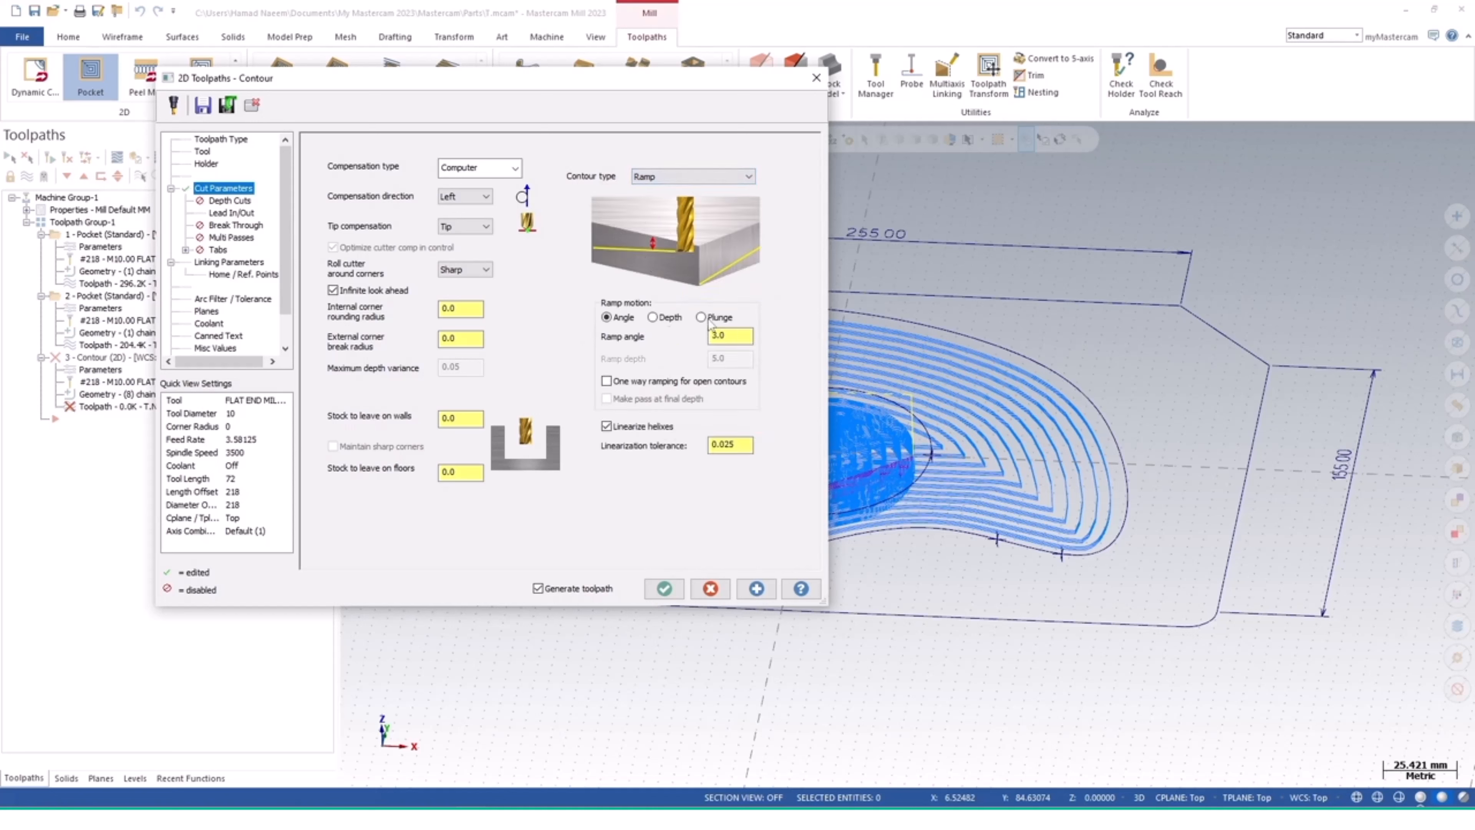
left_click(666, 324)
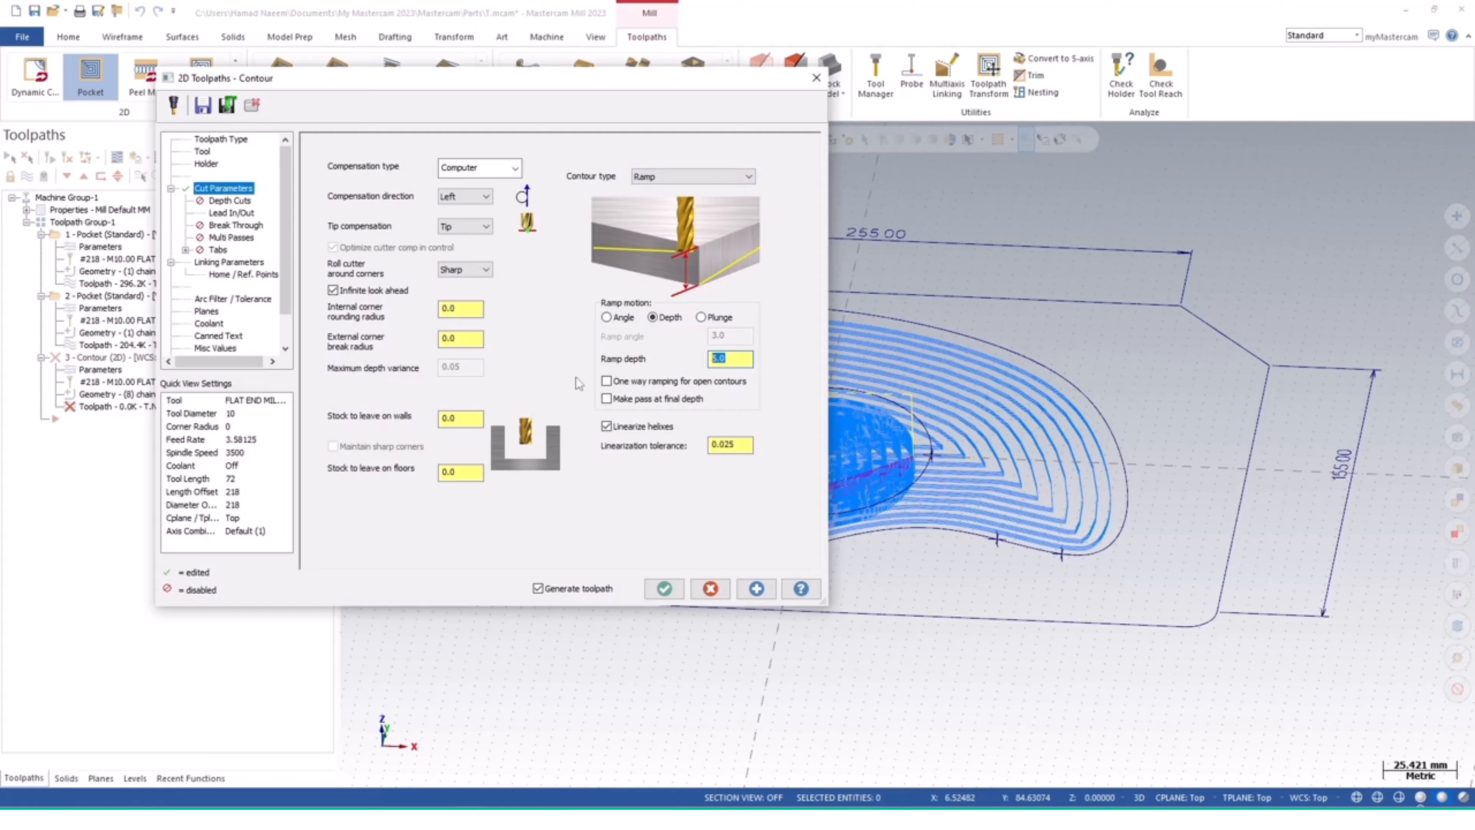
type("1.")
Check the contour's depth cuts settings and disable Lead In/Out
left_click(229, 201)
left_click(233, 213)
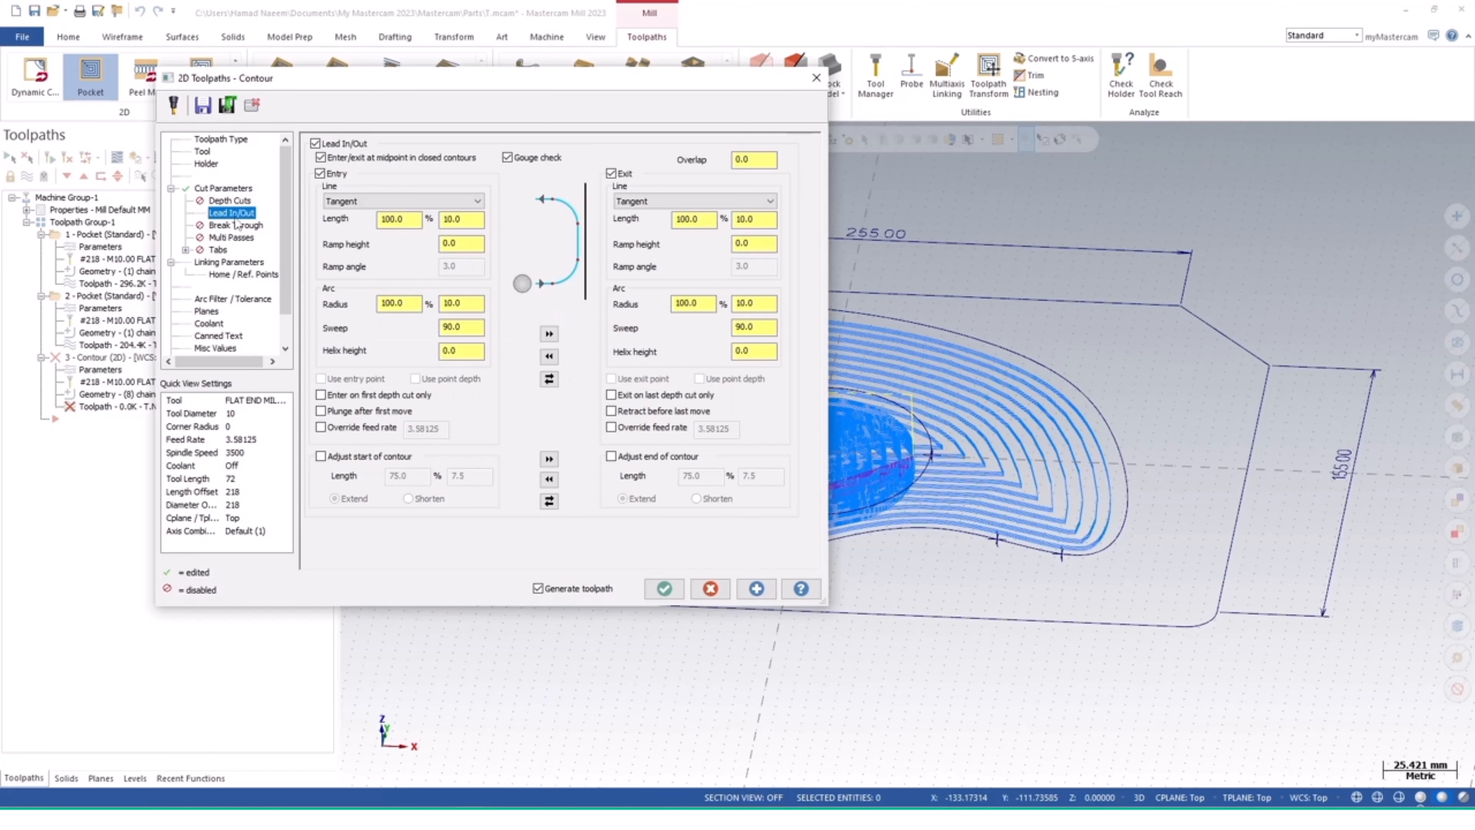
left_click(314, 144)
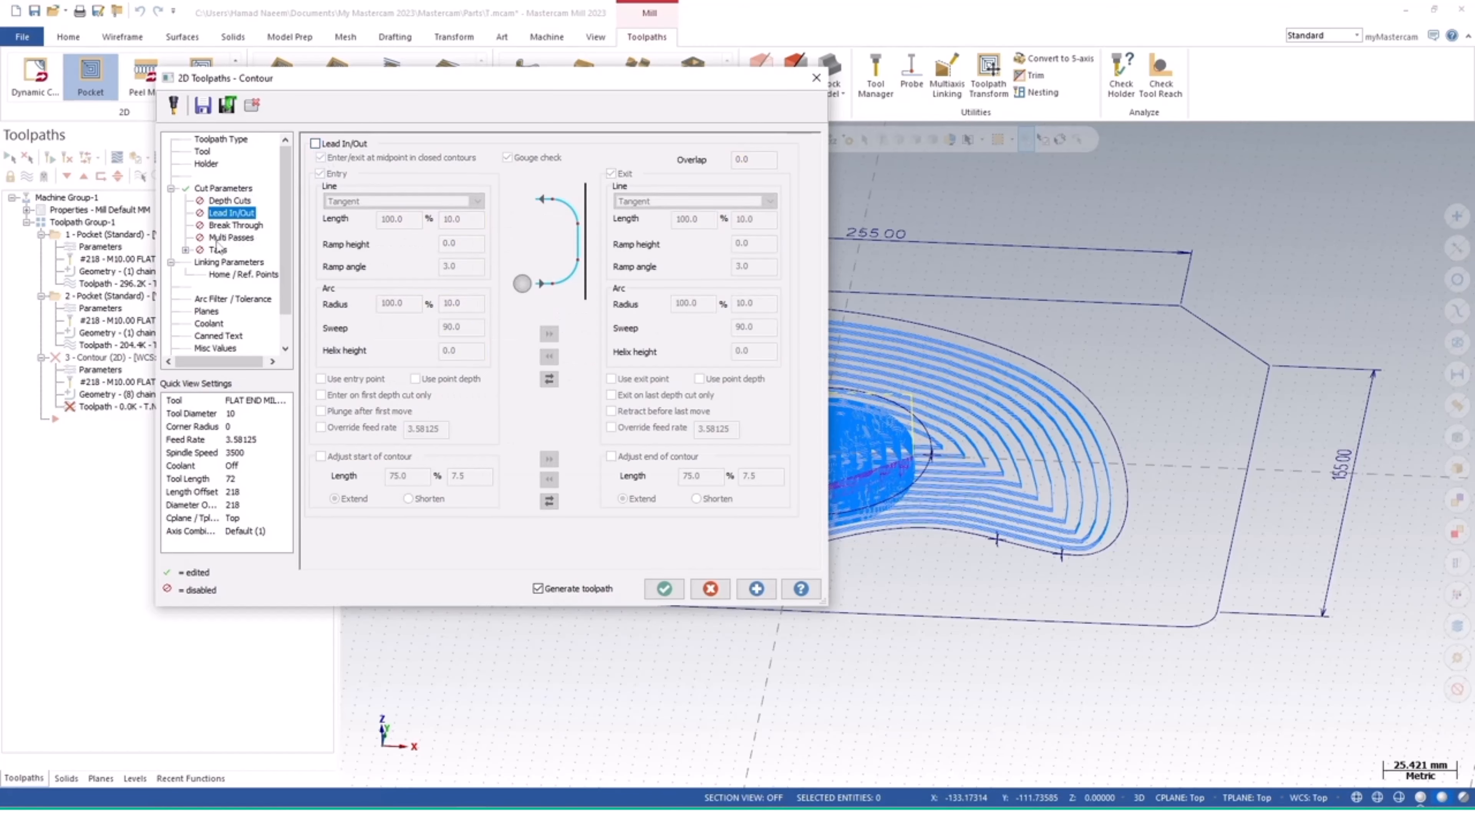
Generate the contour toolpath with absolute retract, a feed plane of 2.0 absolute, and an absolute depth of -20
left_click(223, 262)
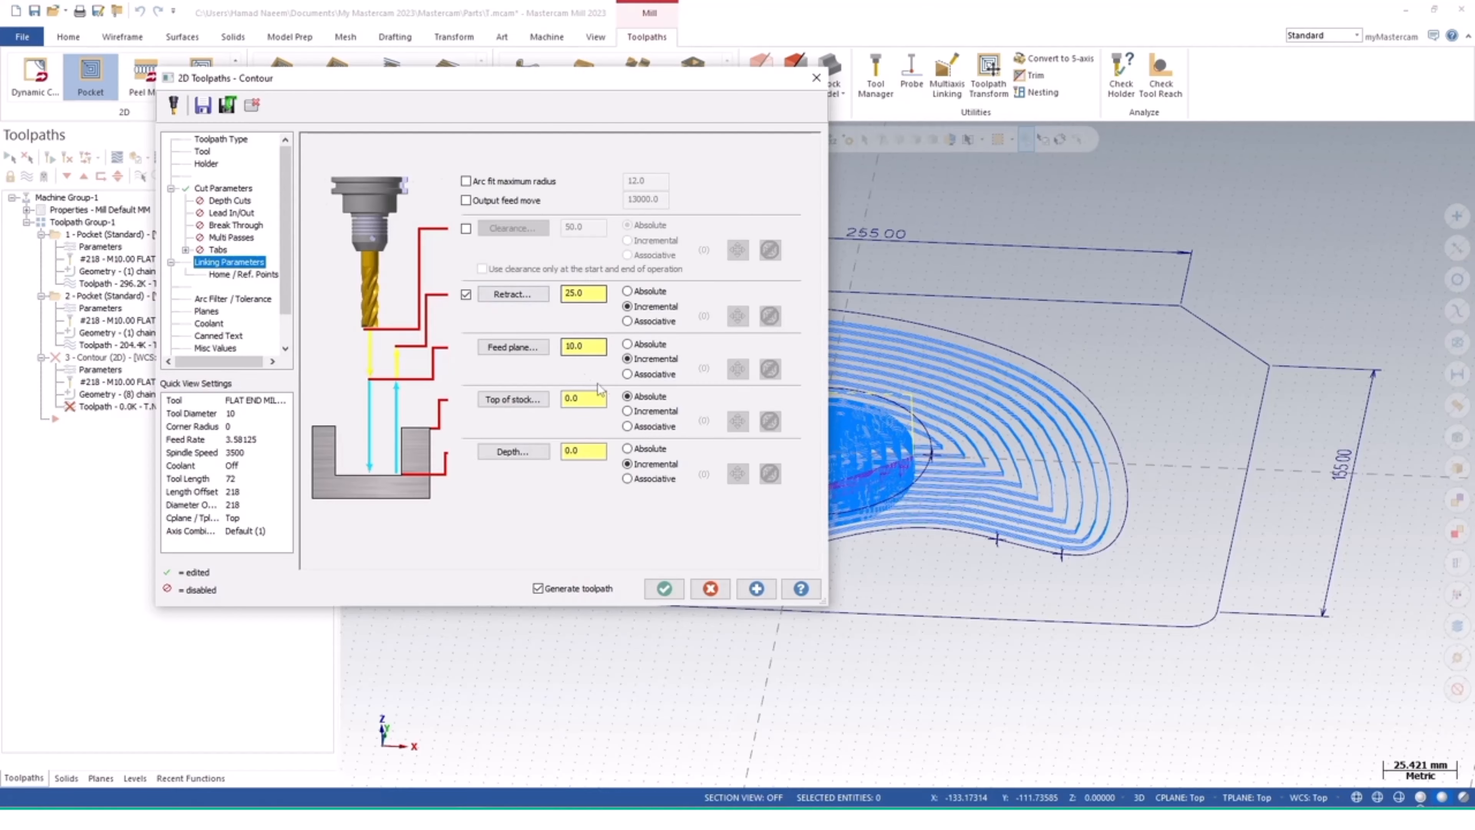
left_click(636, 347)
left_click(637, 290)
left_click(634, 449)
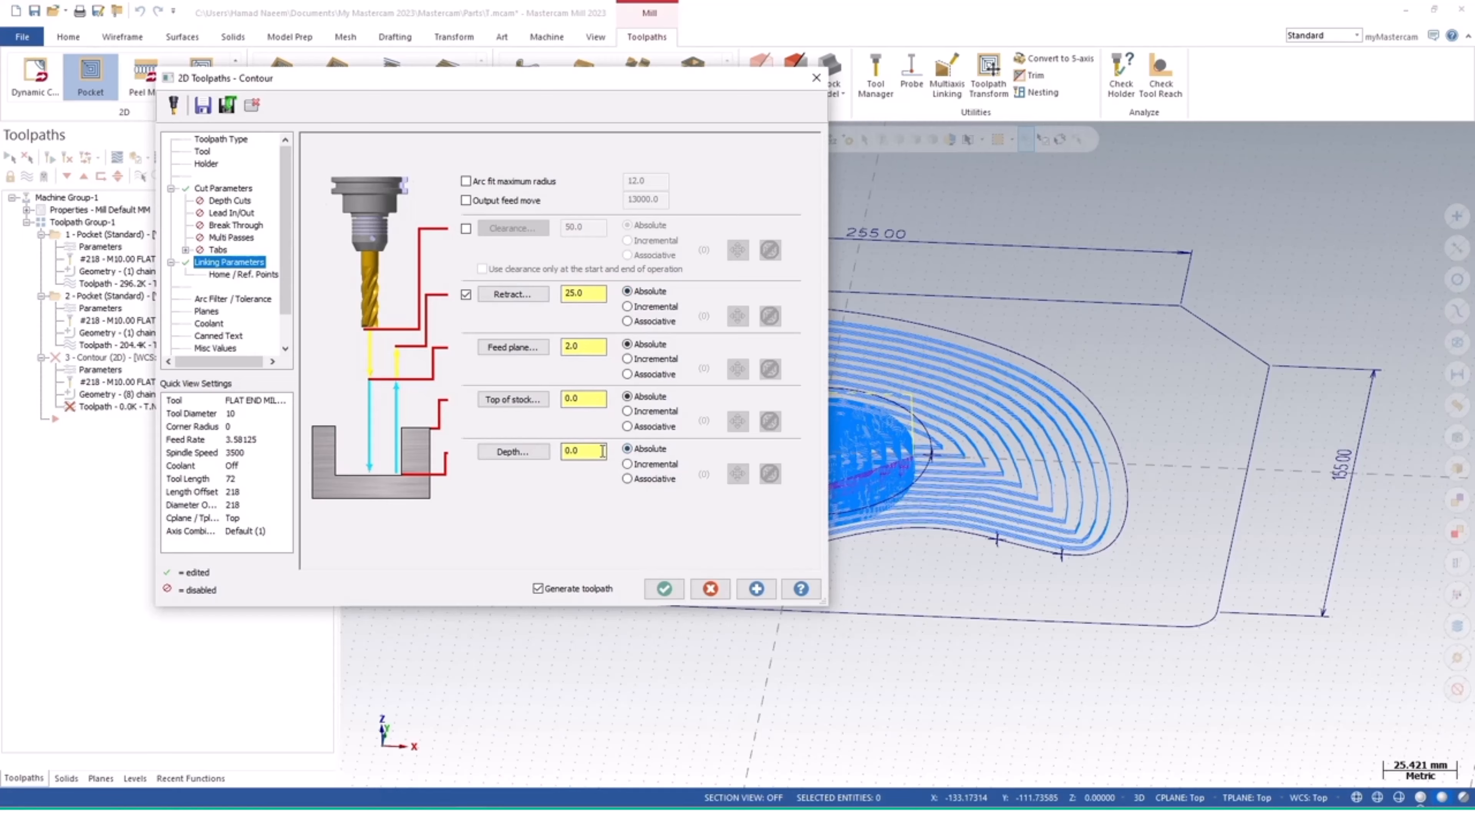
type("-20")
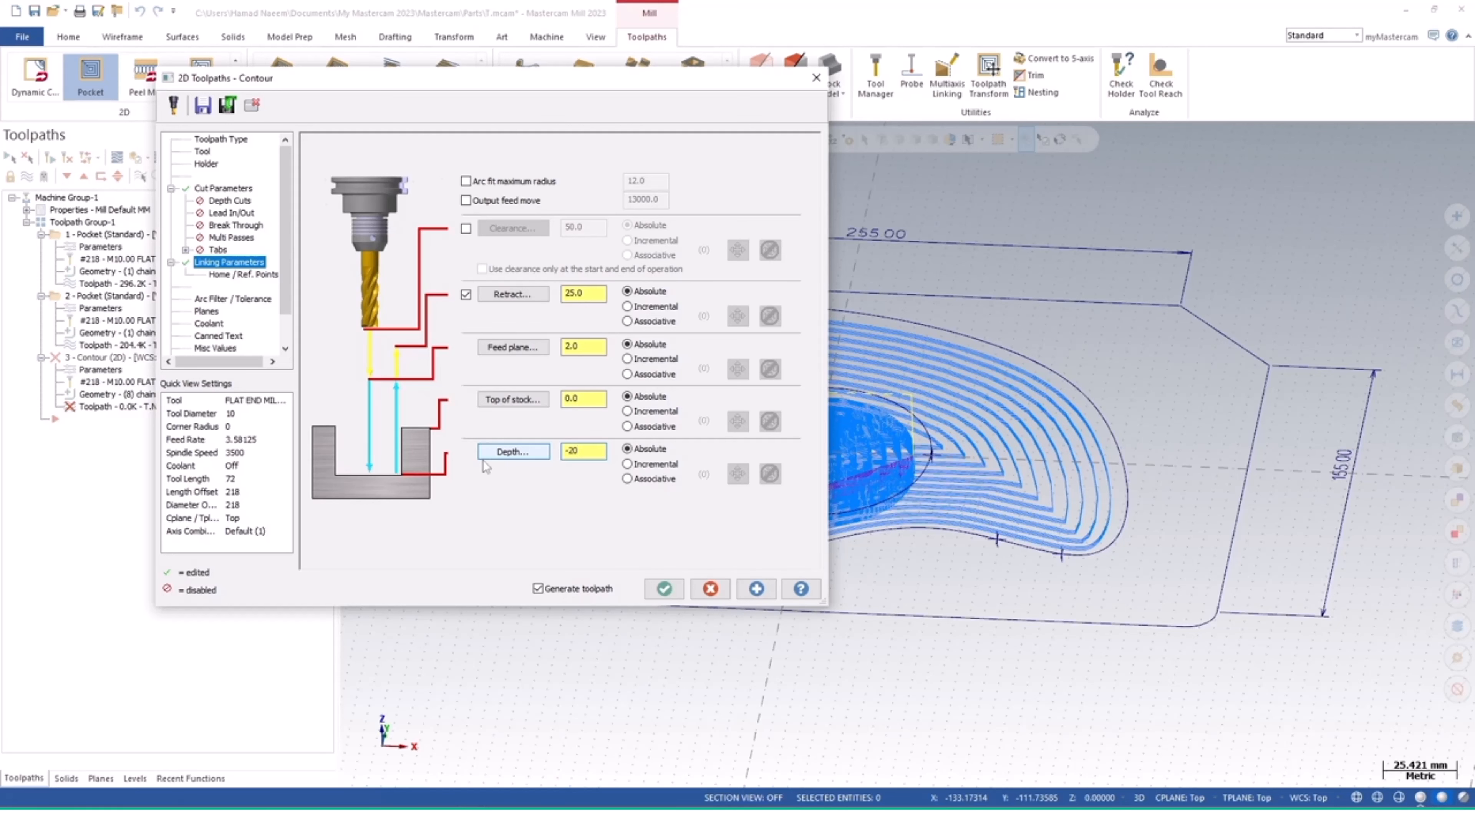
left_click(664, 588)
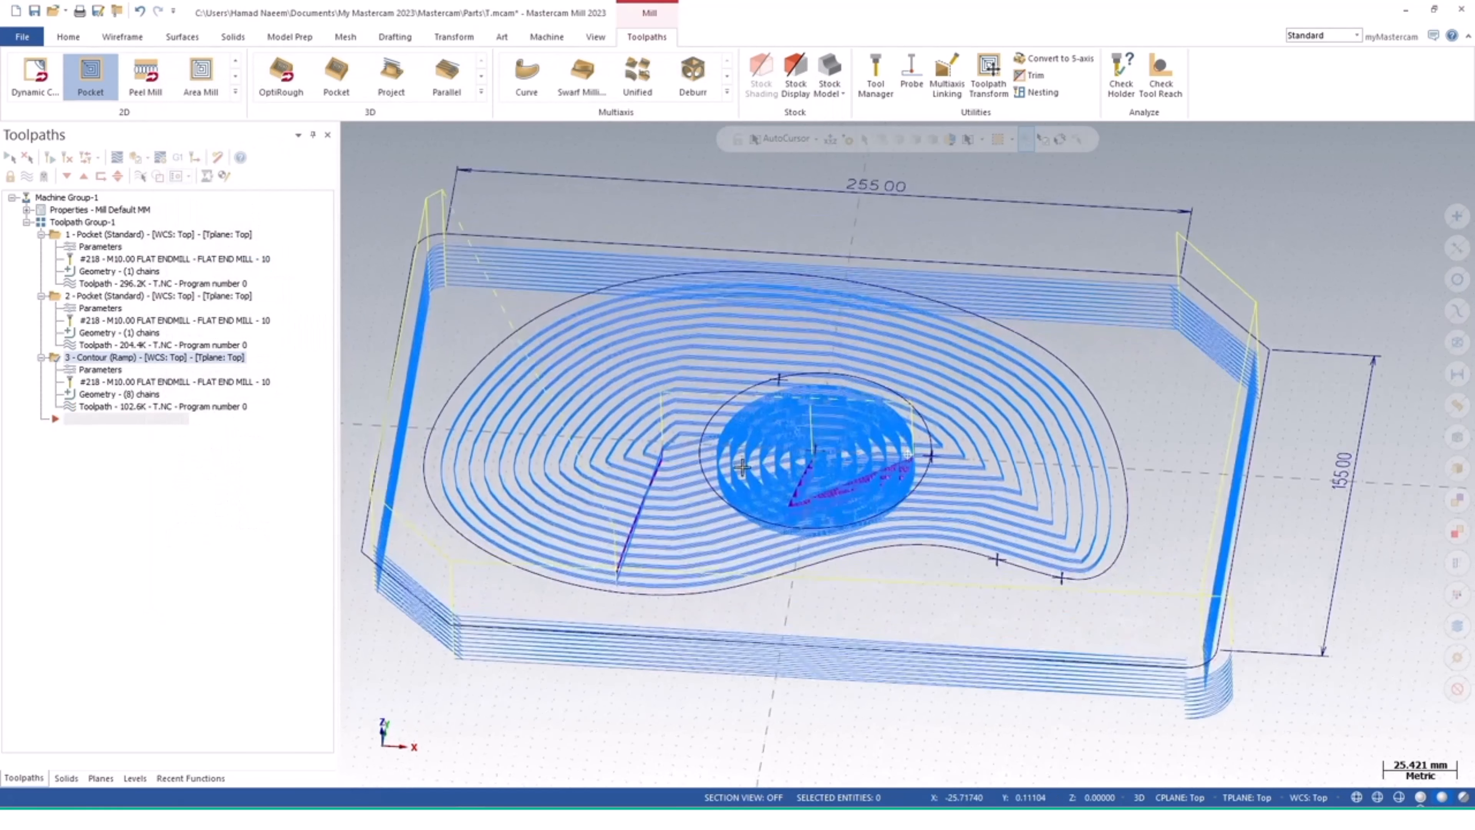
Examine the contour toolpath from several angles and review its individual chains one by one in the Chain Manager
middle_click_drag(743, 467, 741, 544)
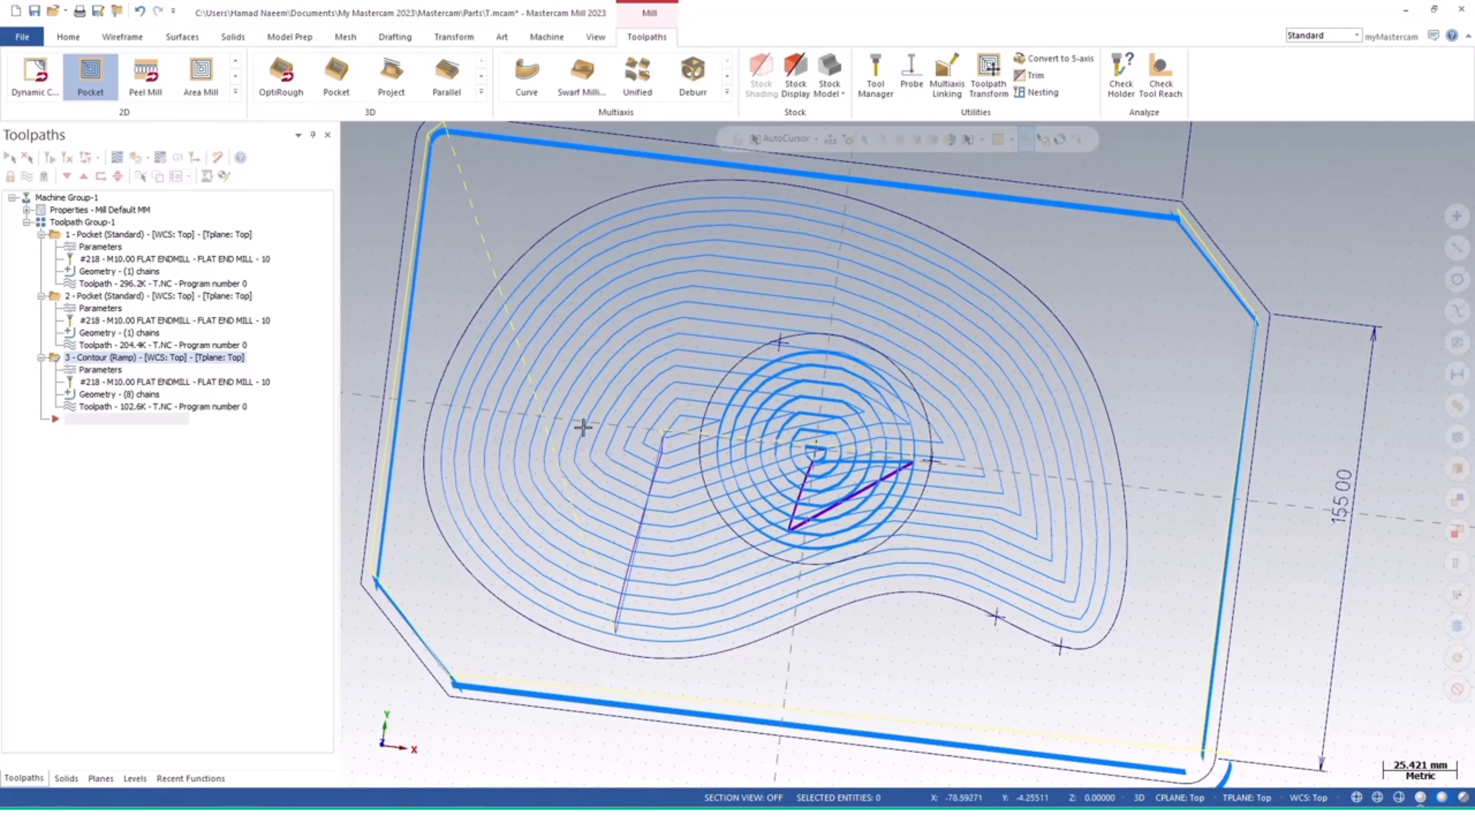
middle_click_drag(481, 271, 661, 287)
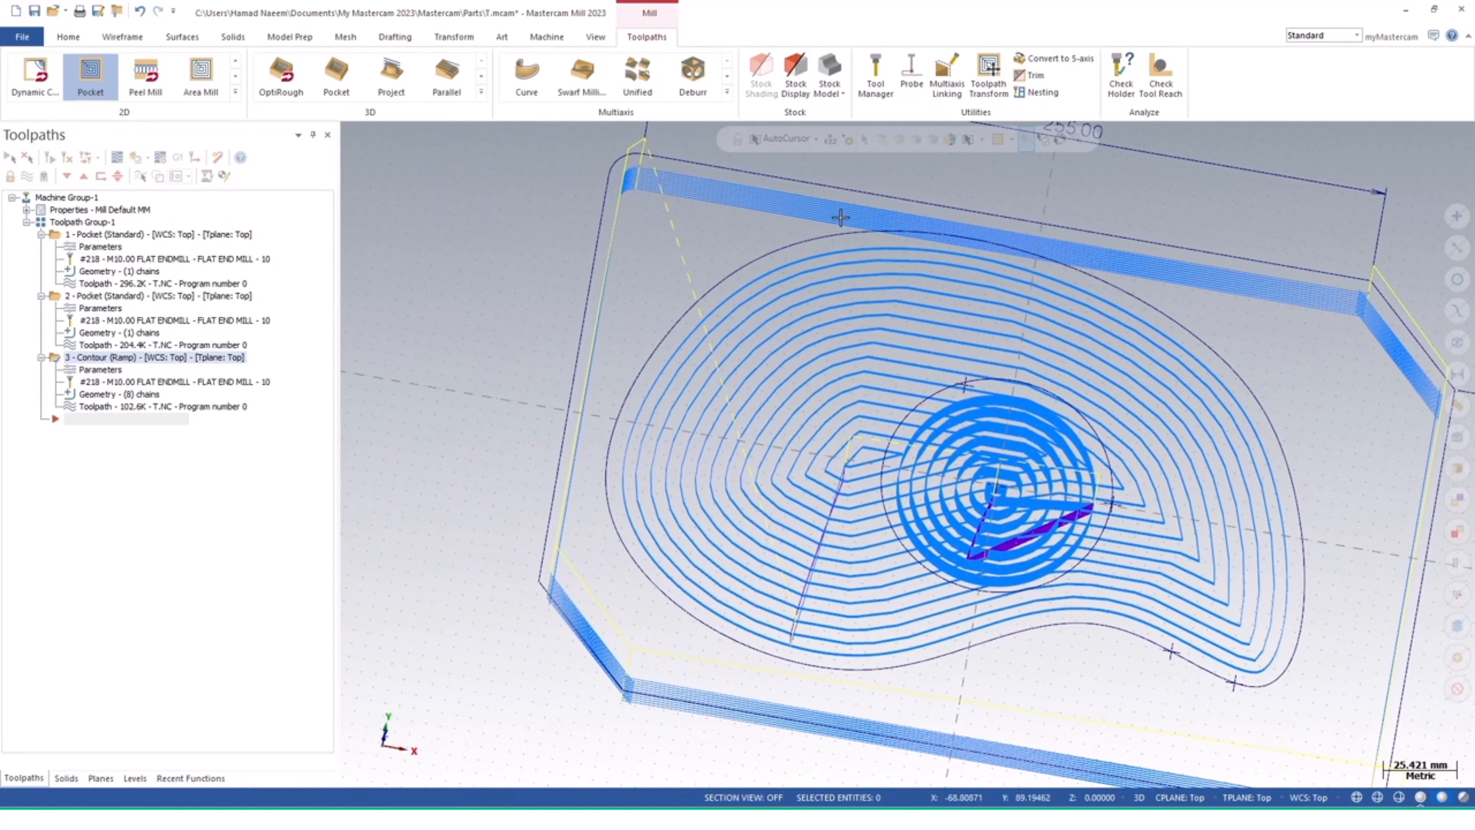
left_click(104, 396)
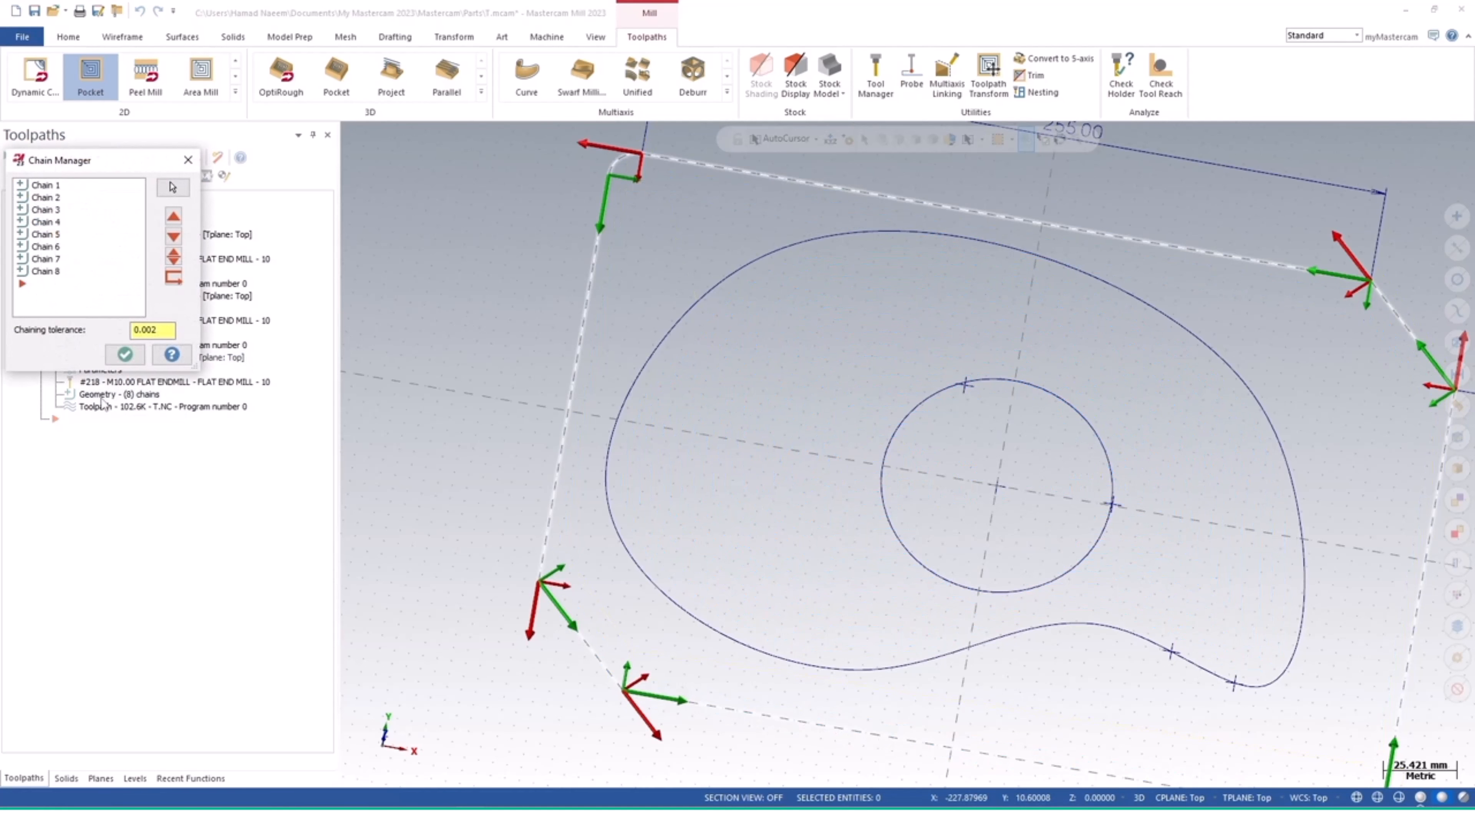
left_click(188, 160)
left_click(131, 395)
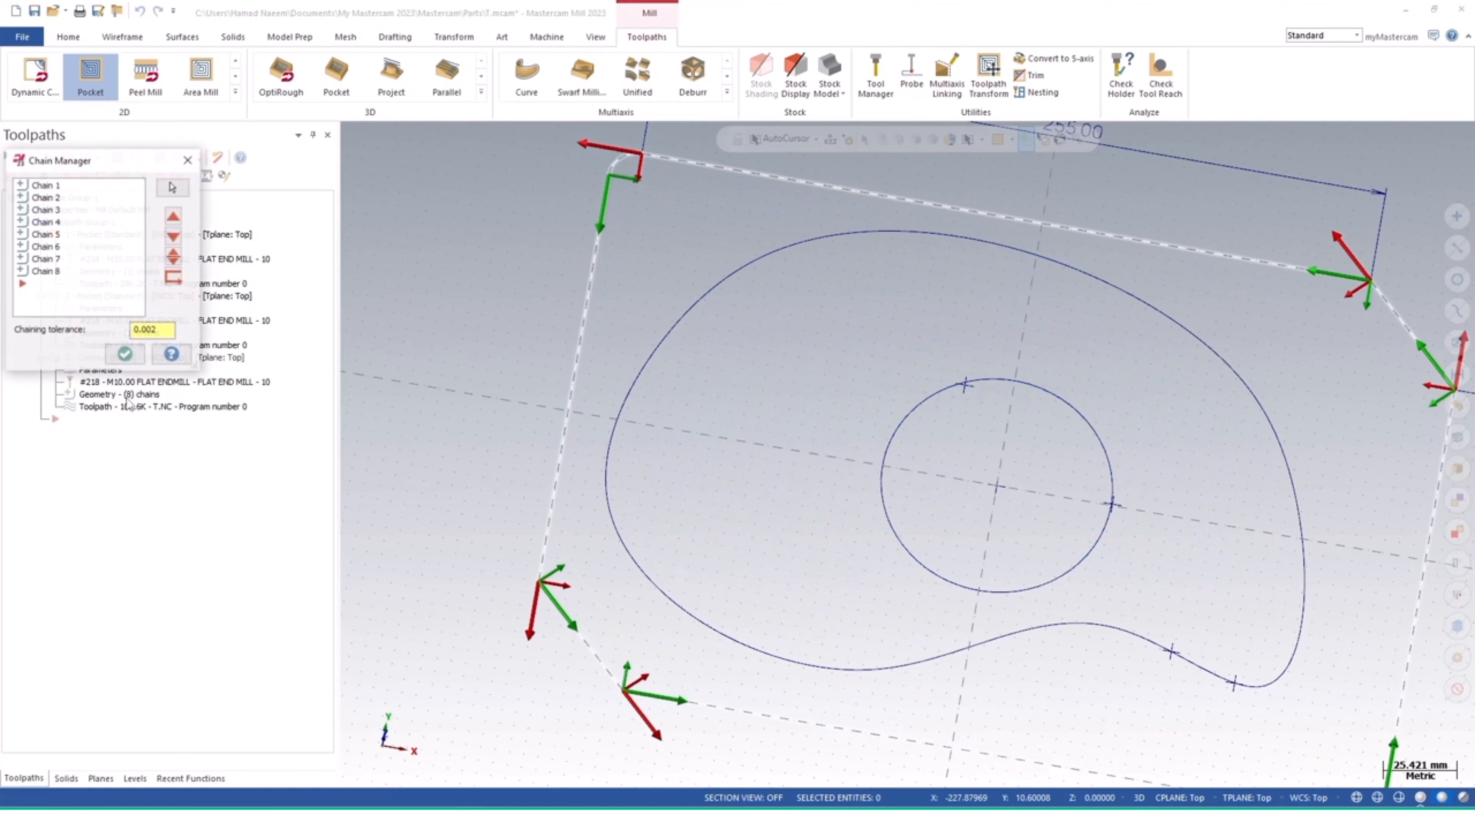
left_click(45, 186)
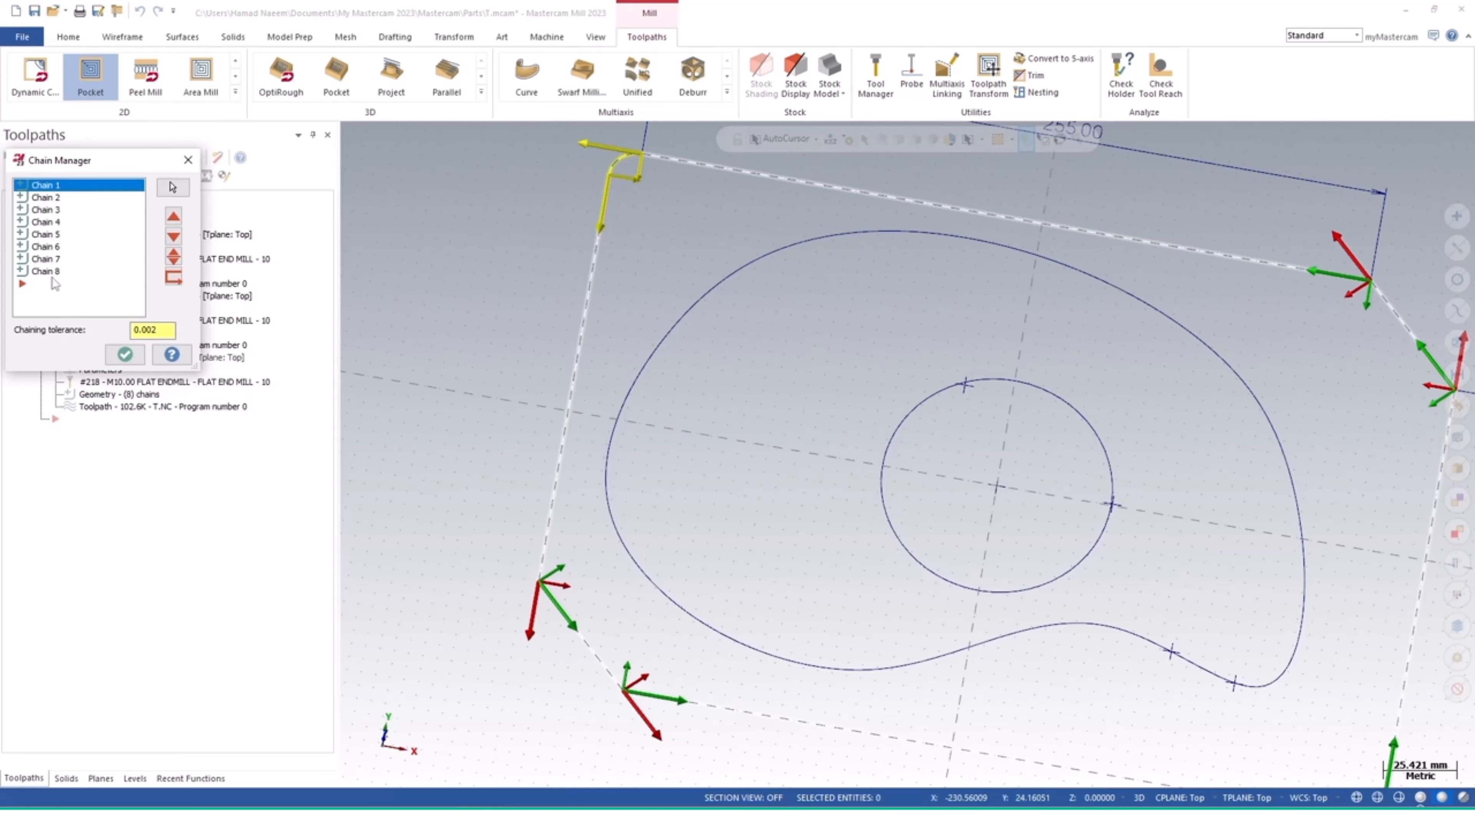
left_click(51, 198)
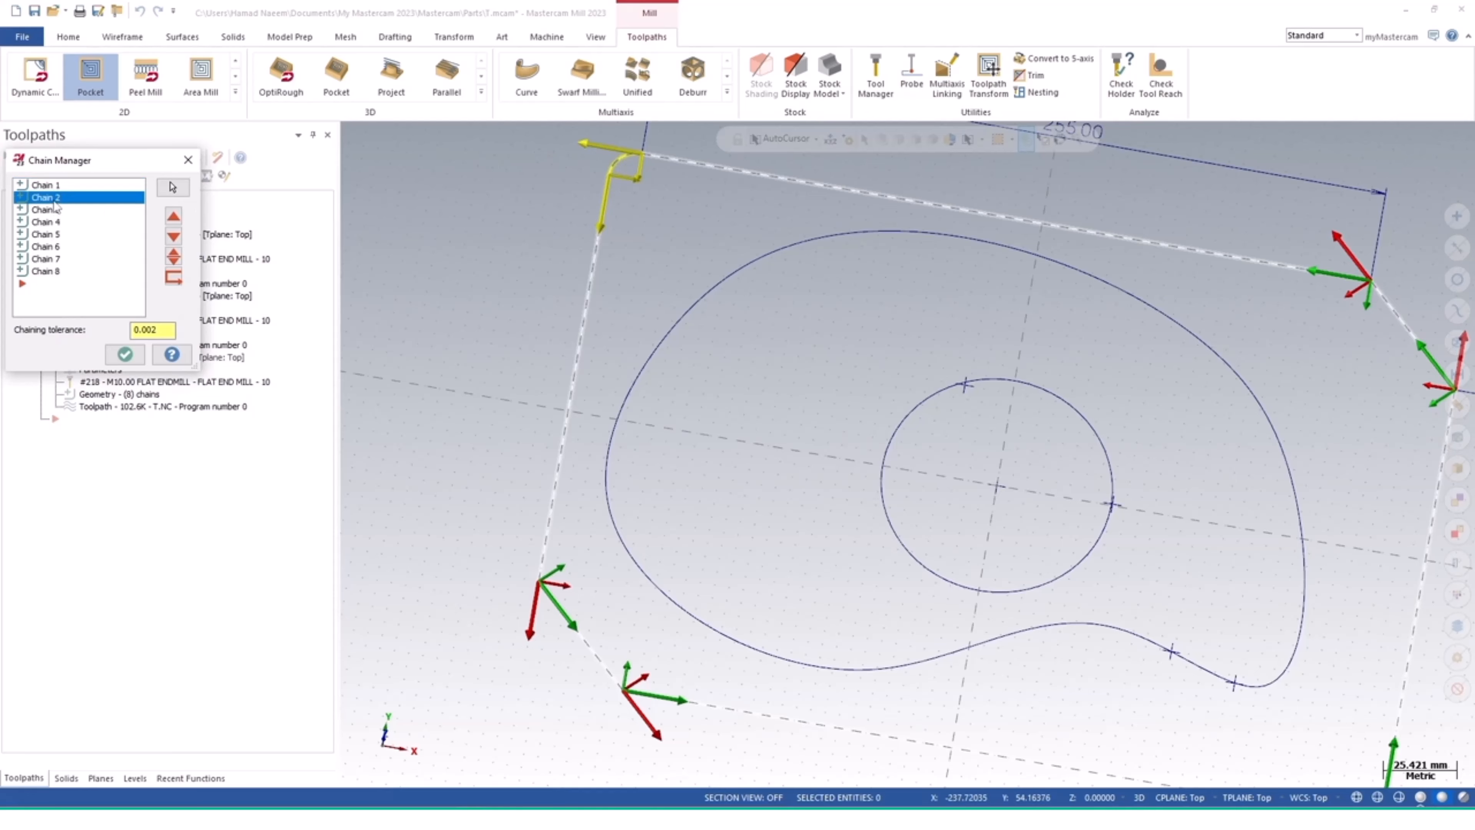
left_click(51, 209)
left_click(51, 222)
left_click(51, 234)
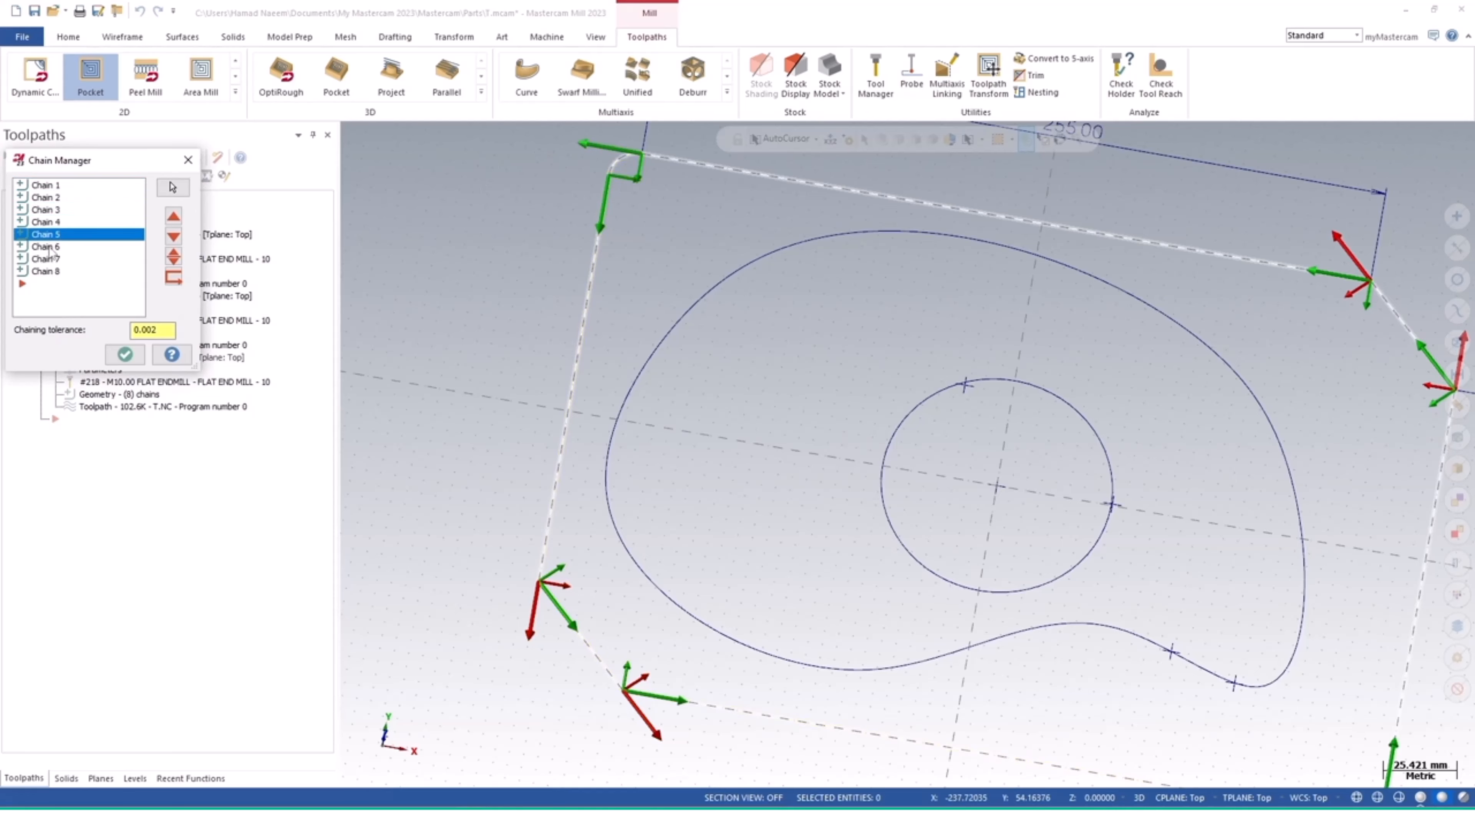
left_click(52, 247)
left_click(52, 260)
left_click(55, 283)
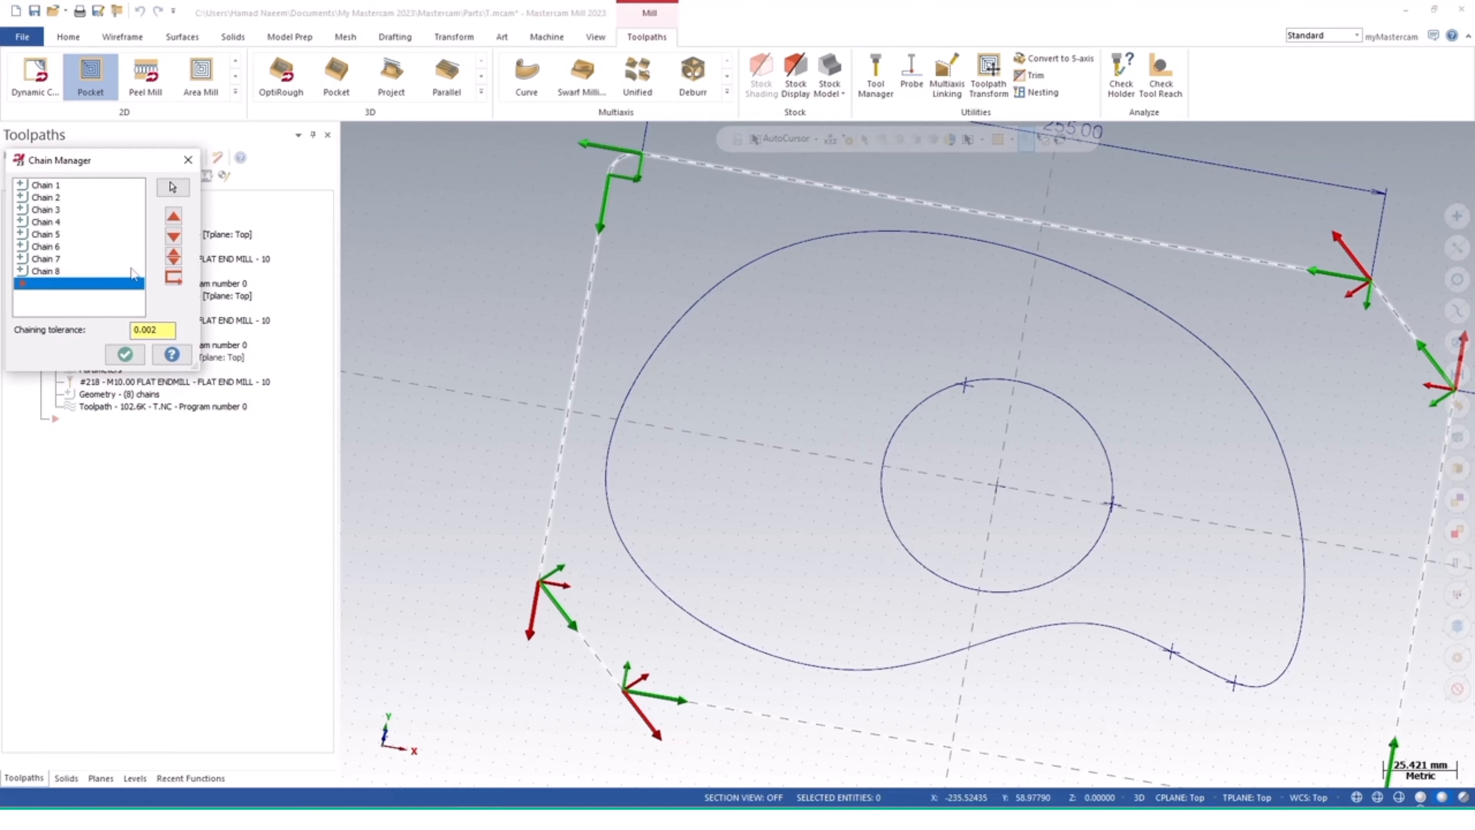
Delete all the individual chains from the contour operation's geometry in the Chain Manager
left_click_drag(109, 171, 335, 238)
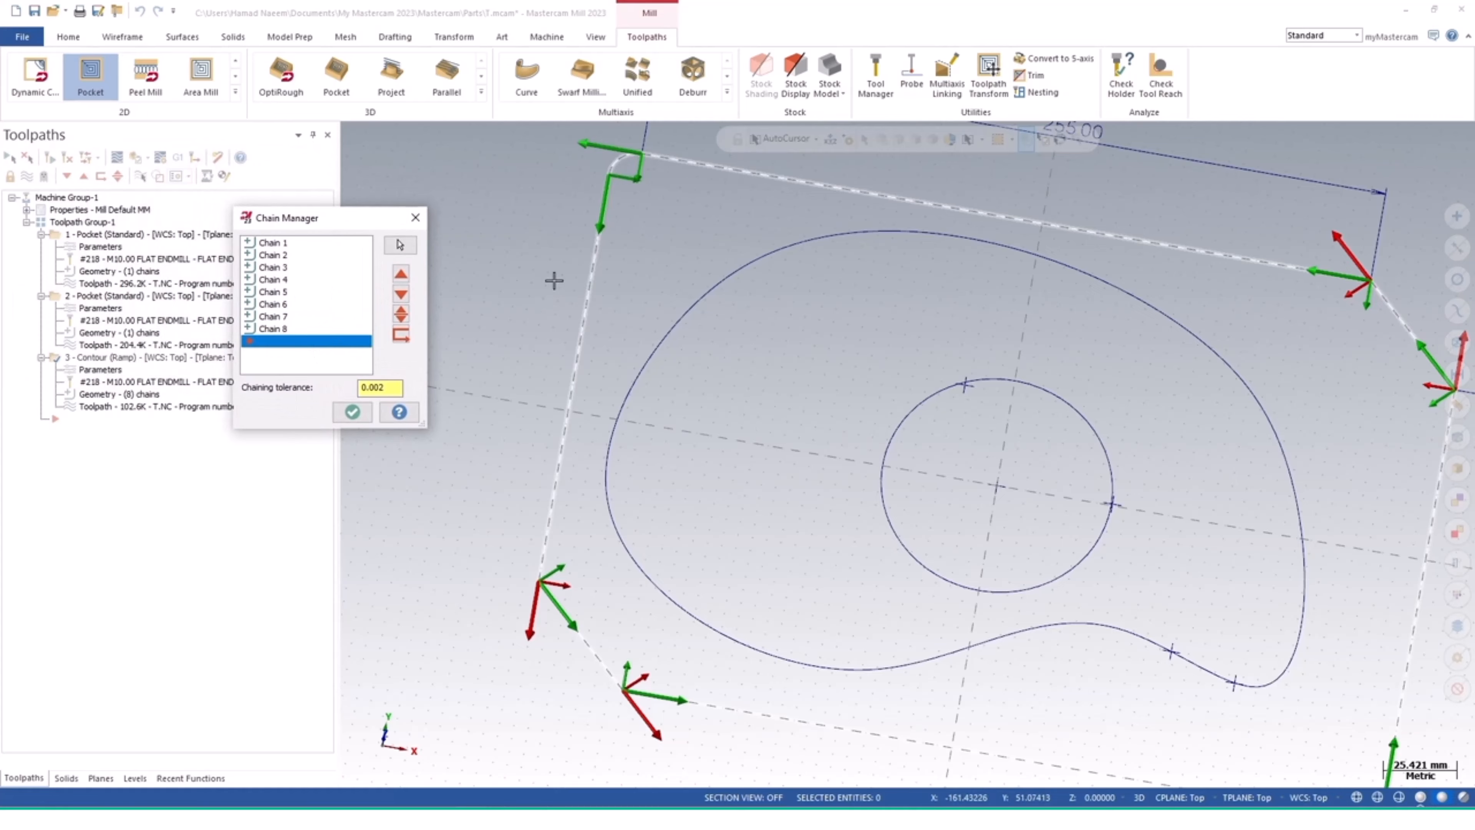
left_click(273, 243)
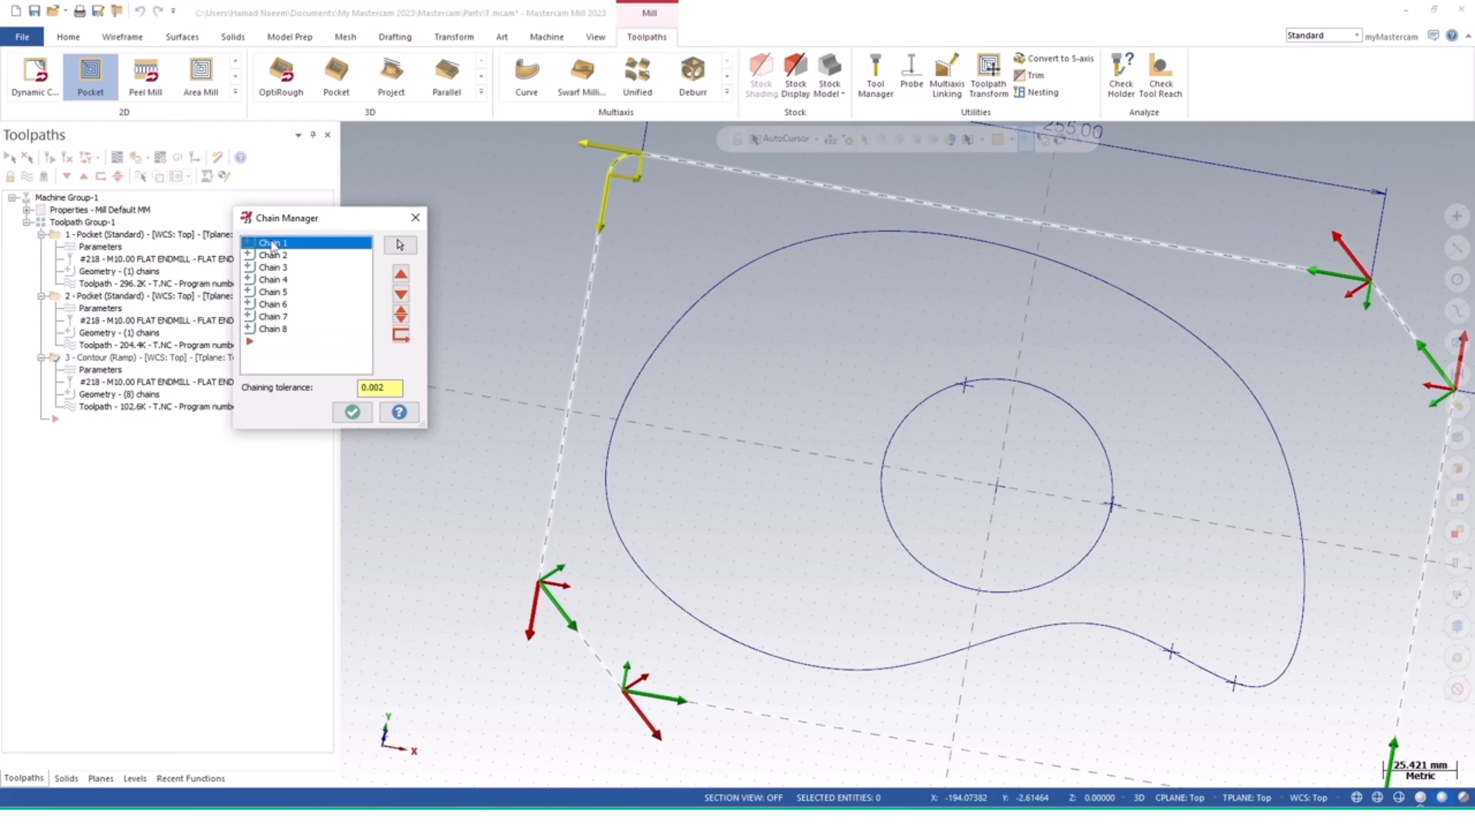
key("Delete")
key("Delete")
key("Delete")
key("Delete")
key("Delete")
key("Delete")
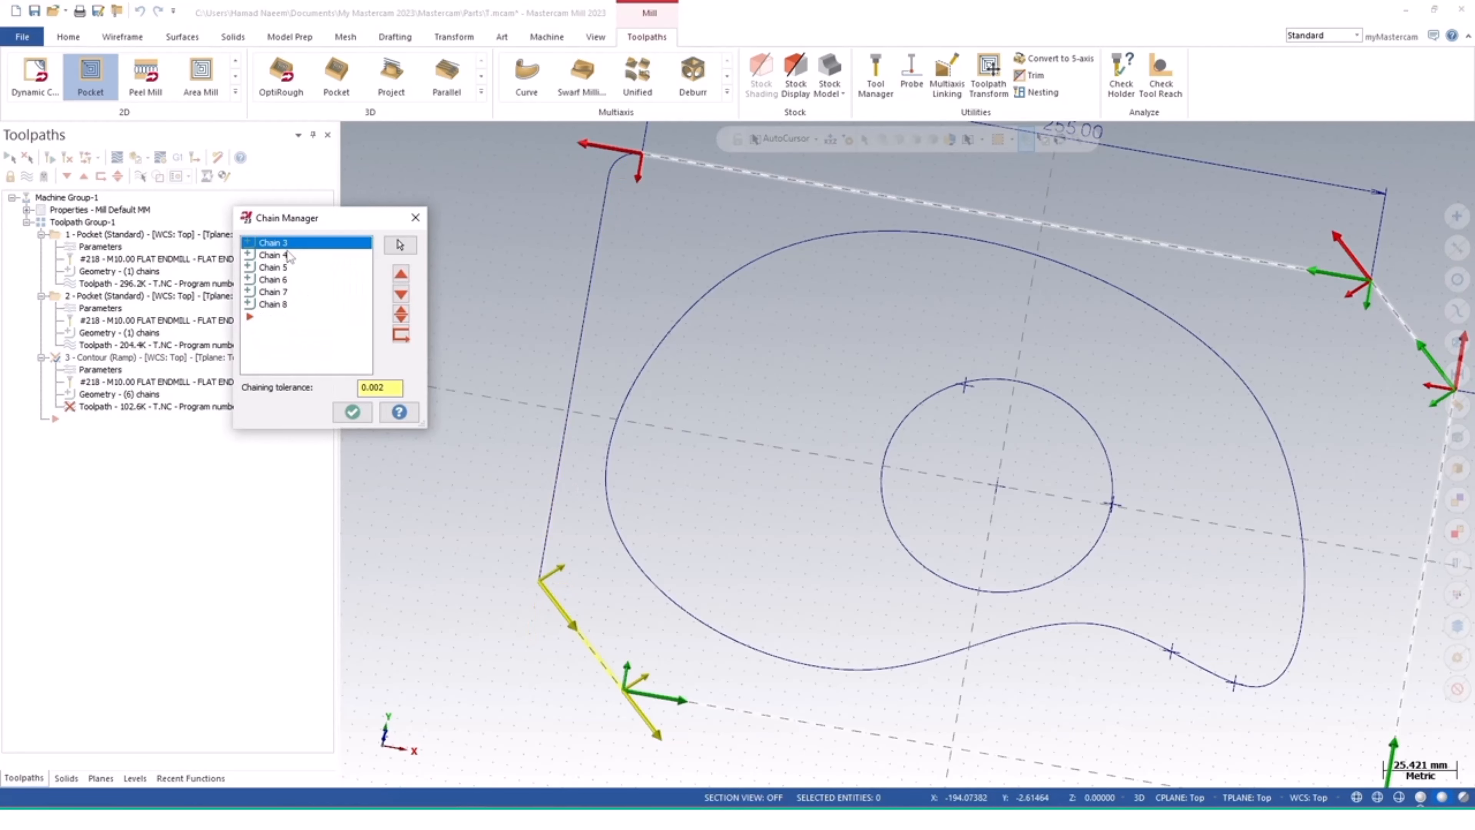
key("Delete")
key("Delete")
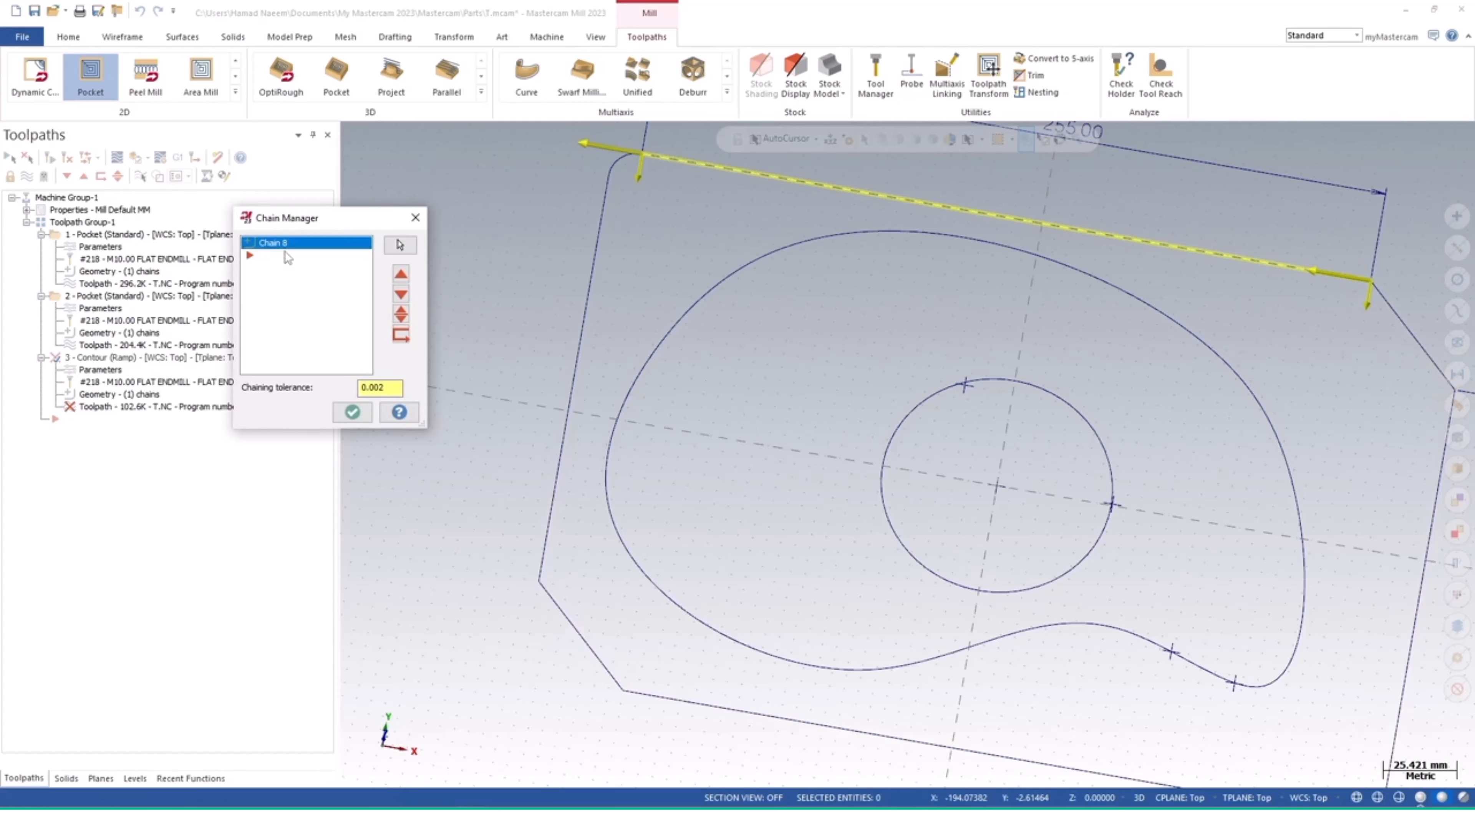
Add the plate's entire outer boundary as one chain to the contour geometry and regenerate the contour toolpath
right_click(284, 255)
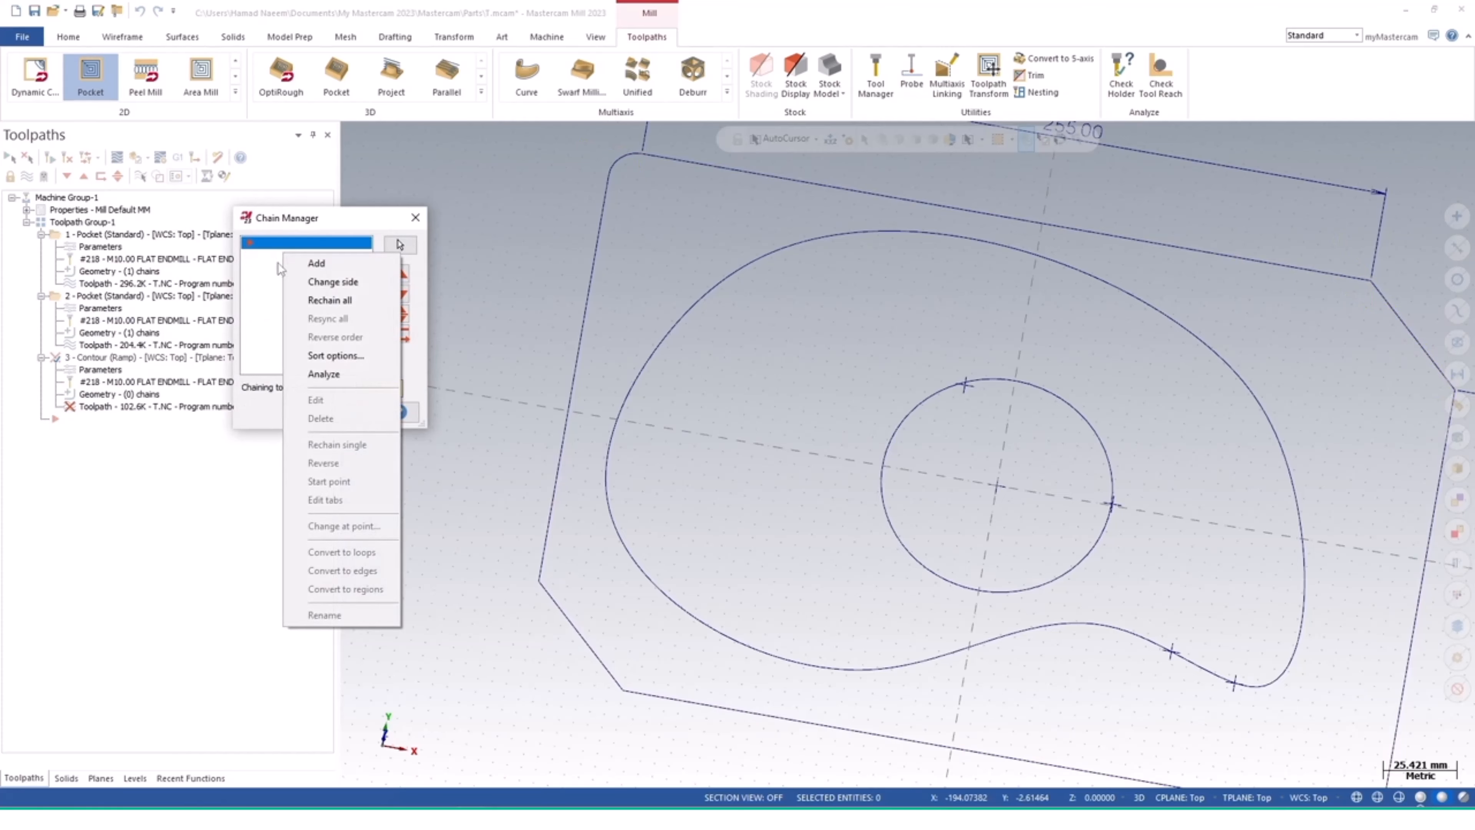
left_click(274, 264)
right_click(273, 264)
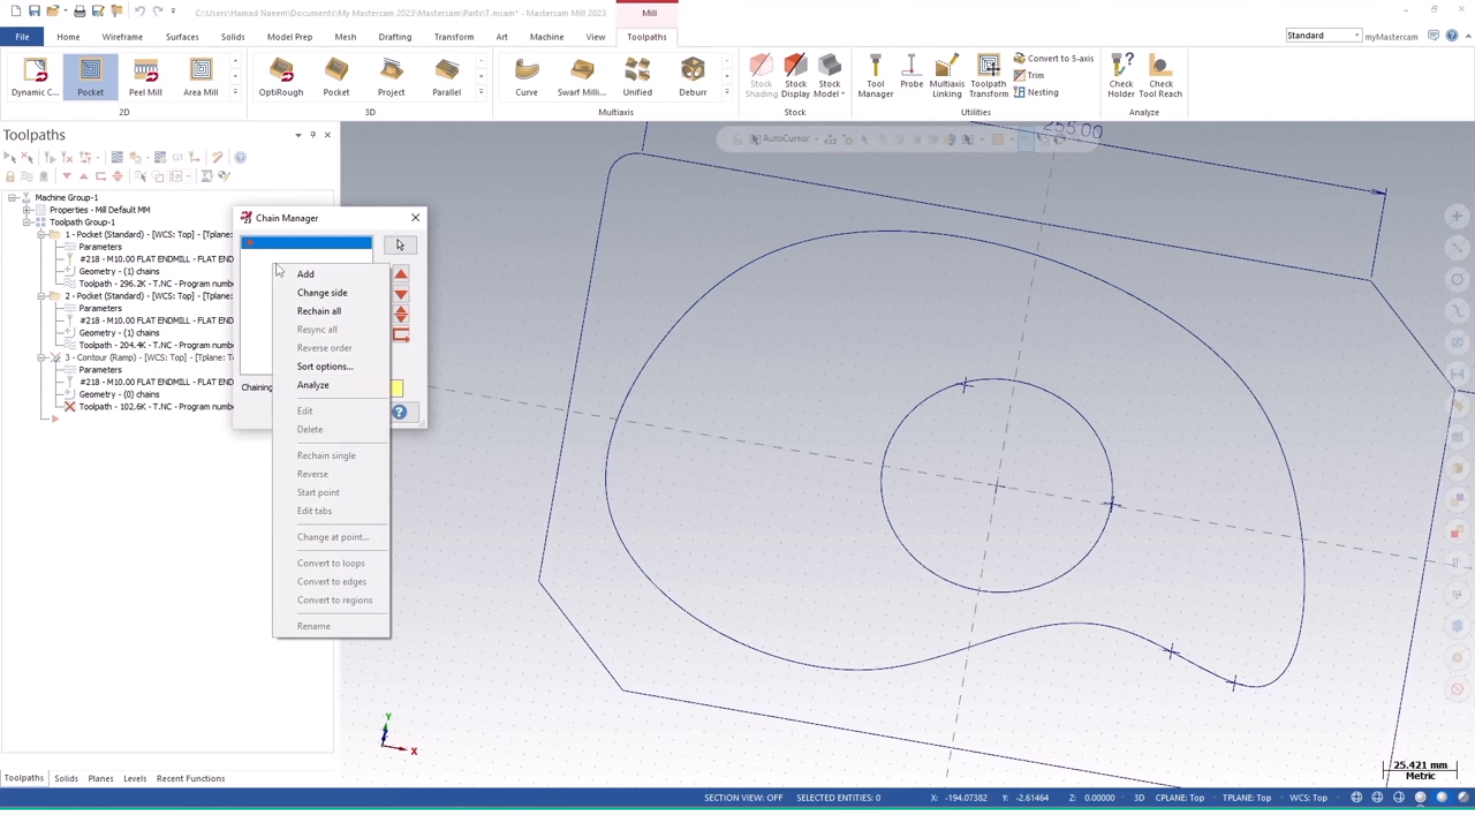
left_click(313, 281)
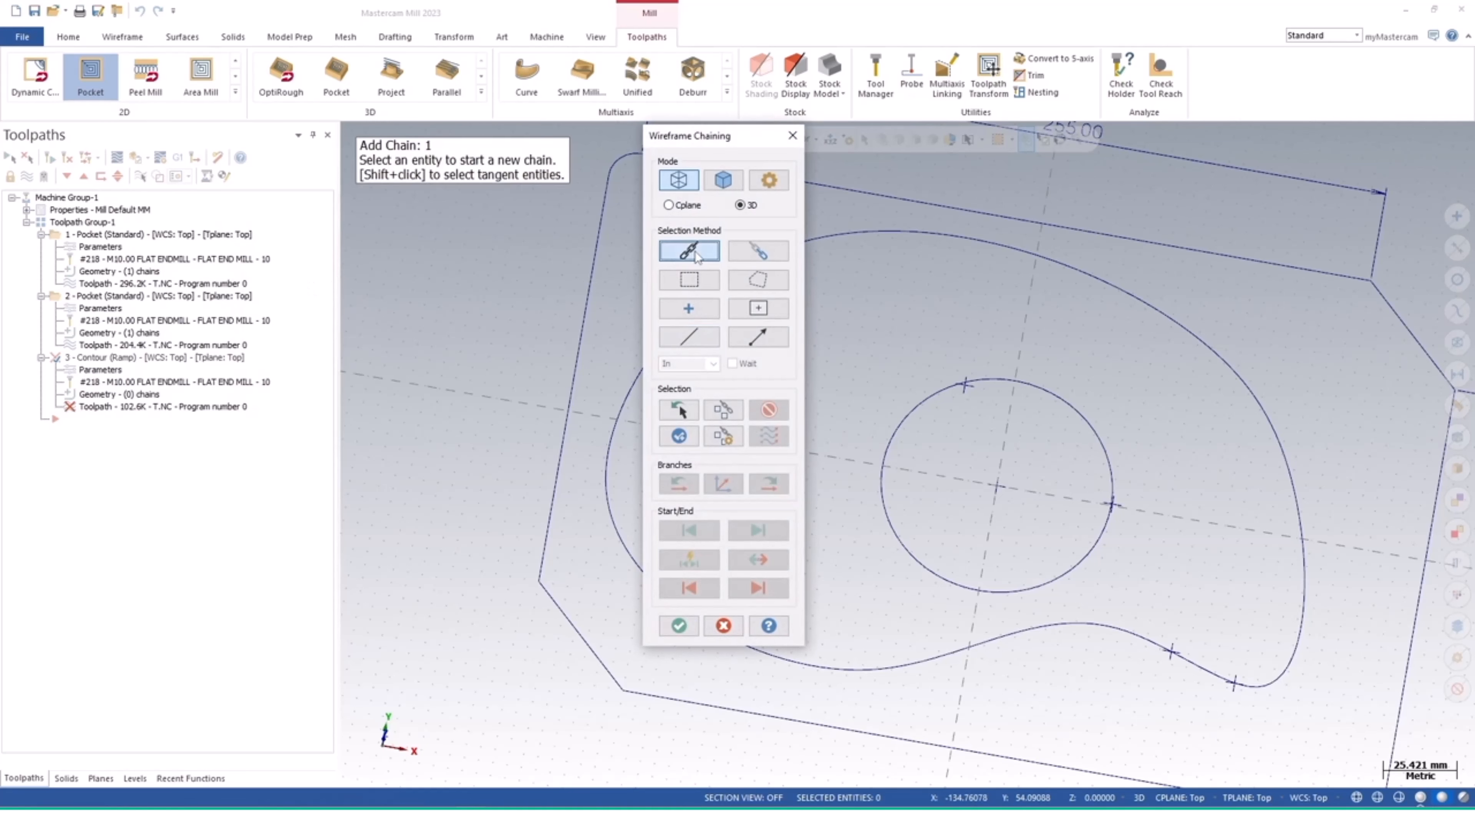
left_click(596, 267)
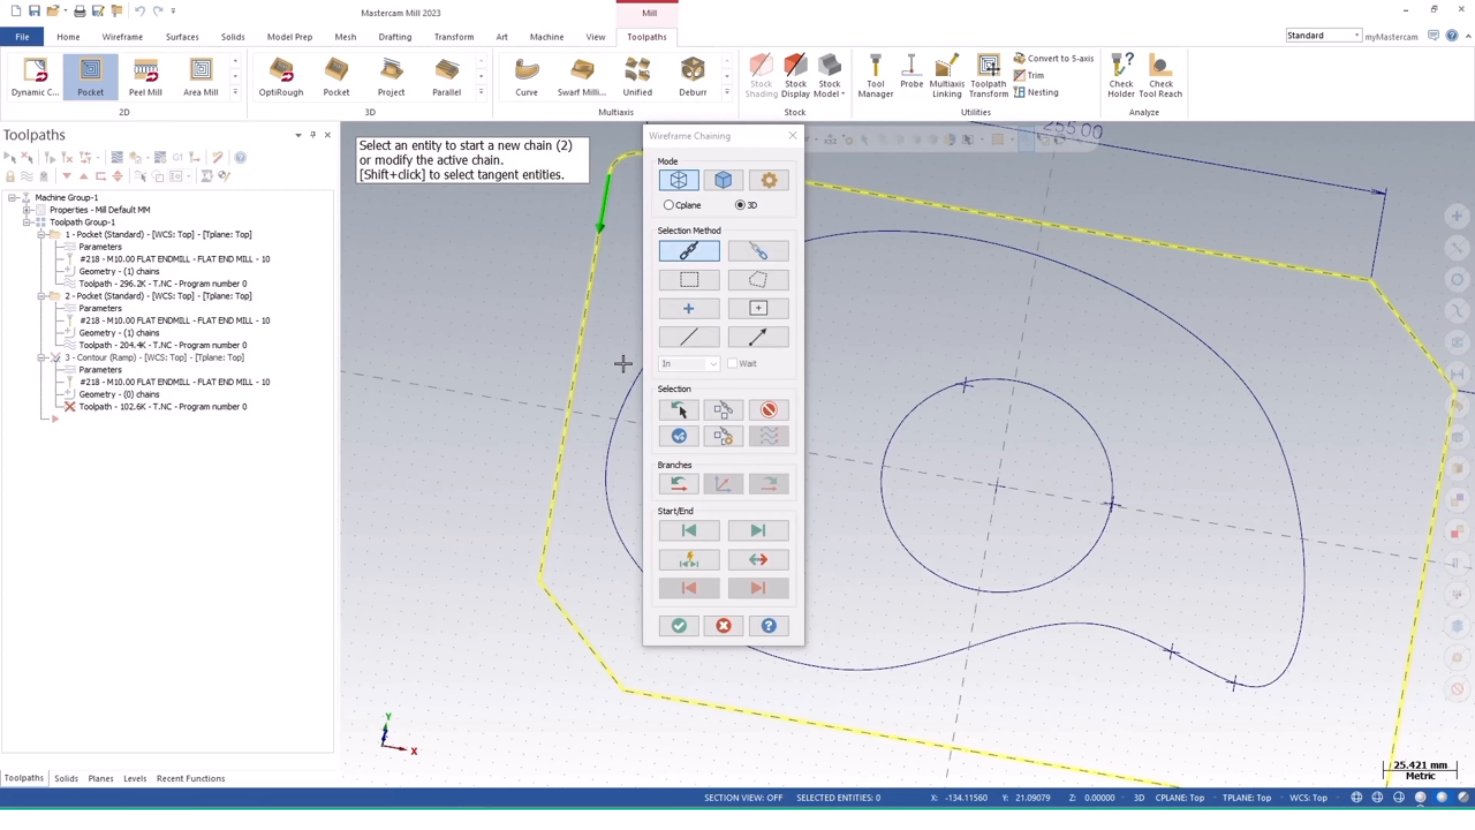
left_click(679, 625)
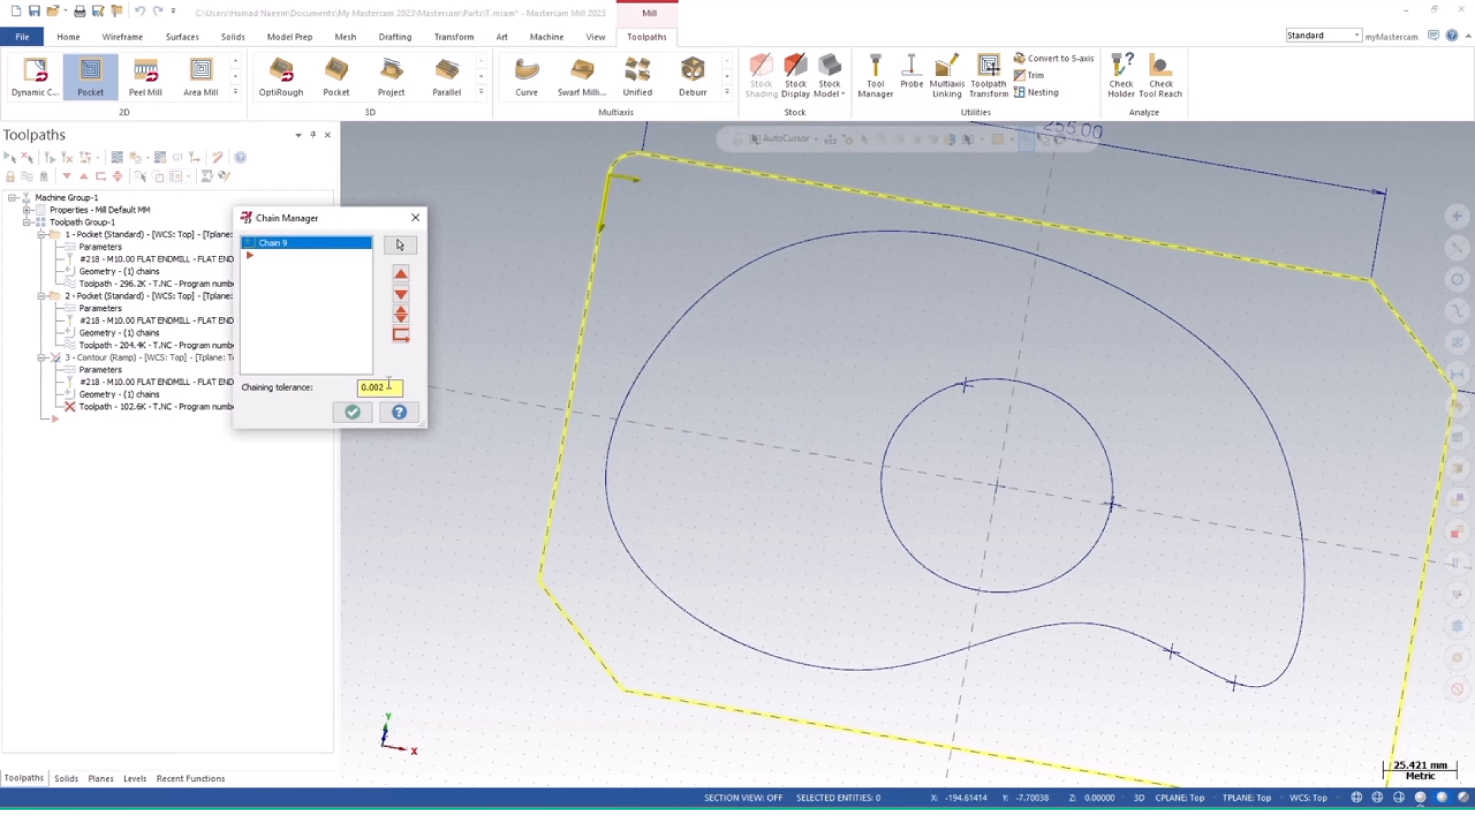
left_click(352, 413)
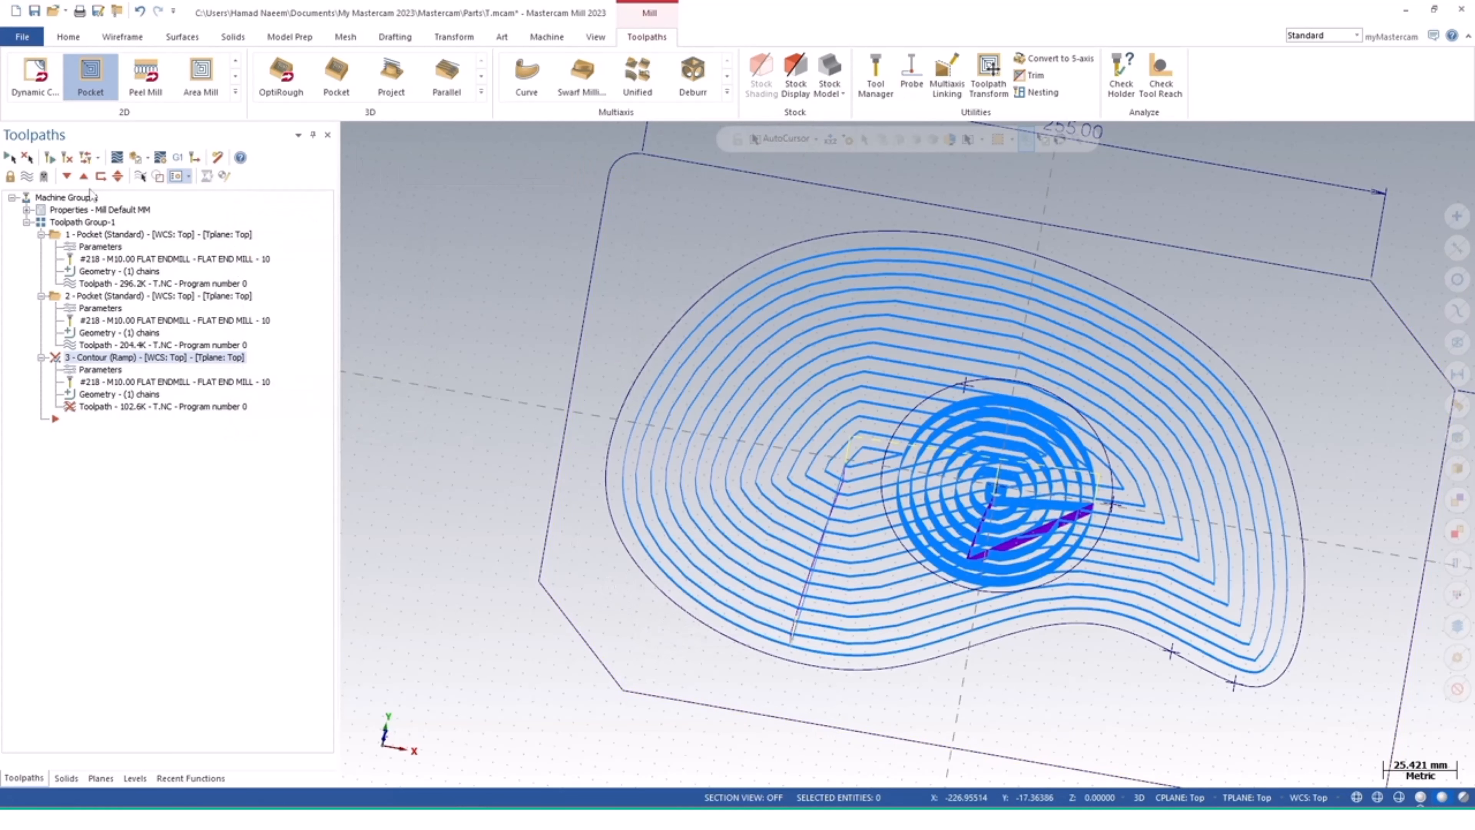
left_click(51, 159)
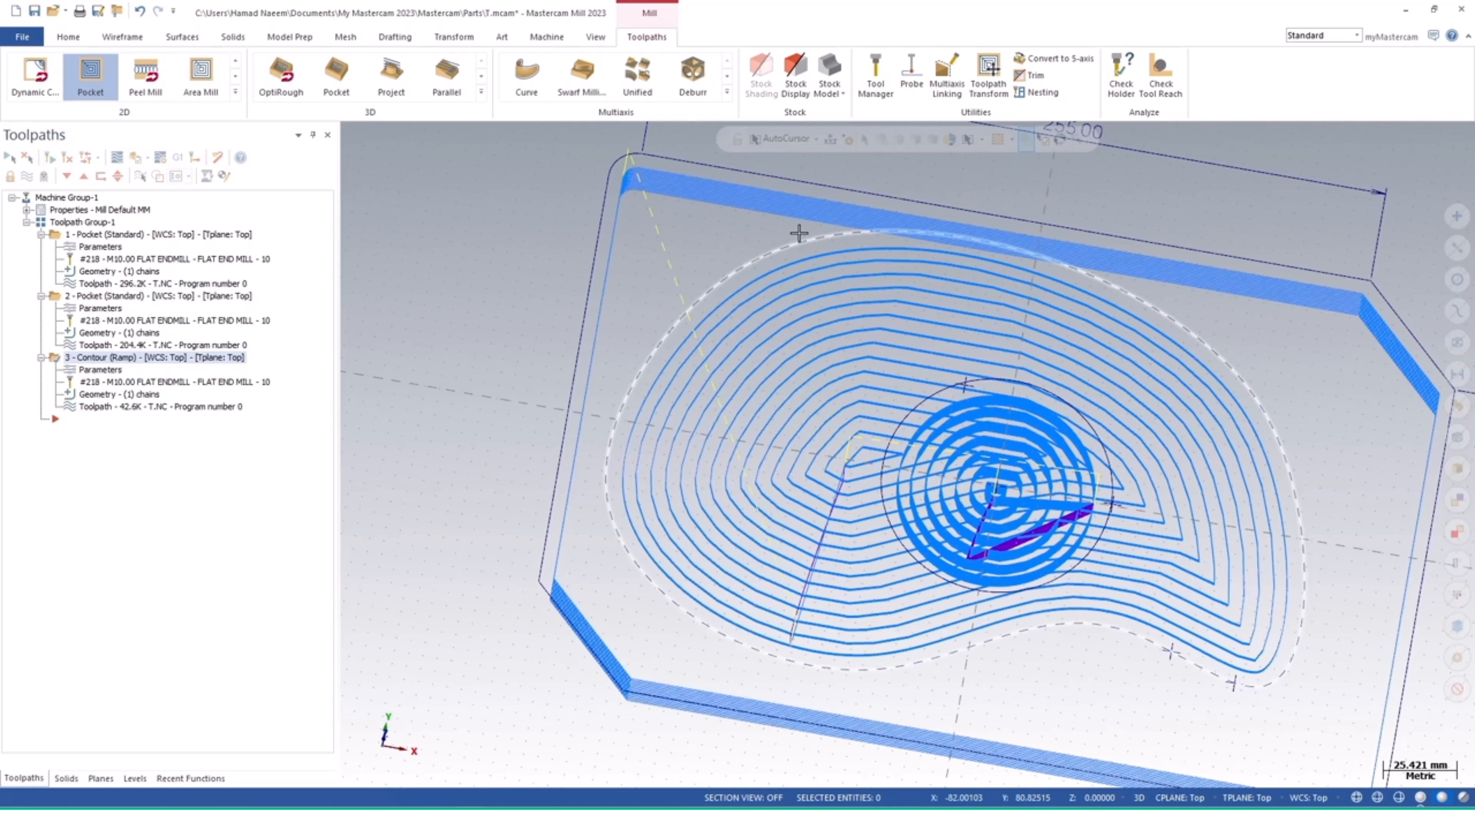
middle_click_drag(718, 191, 724, 198)
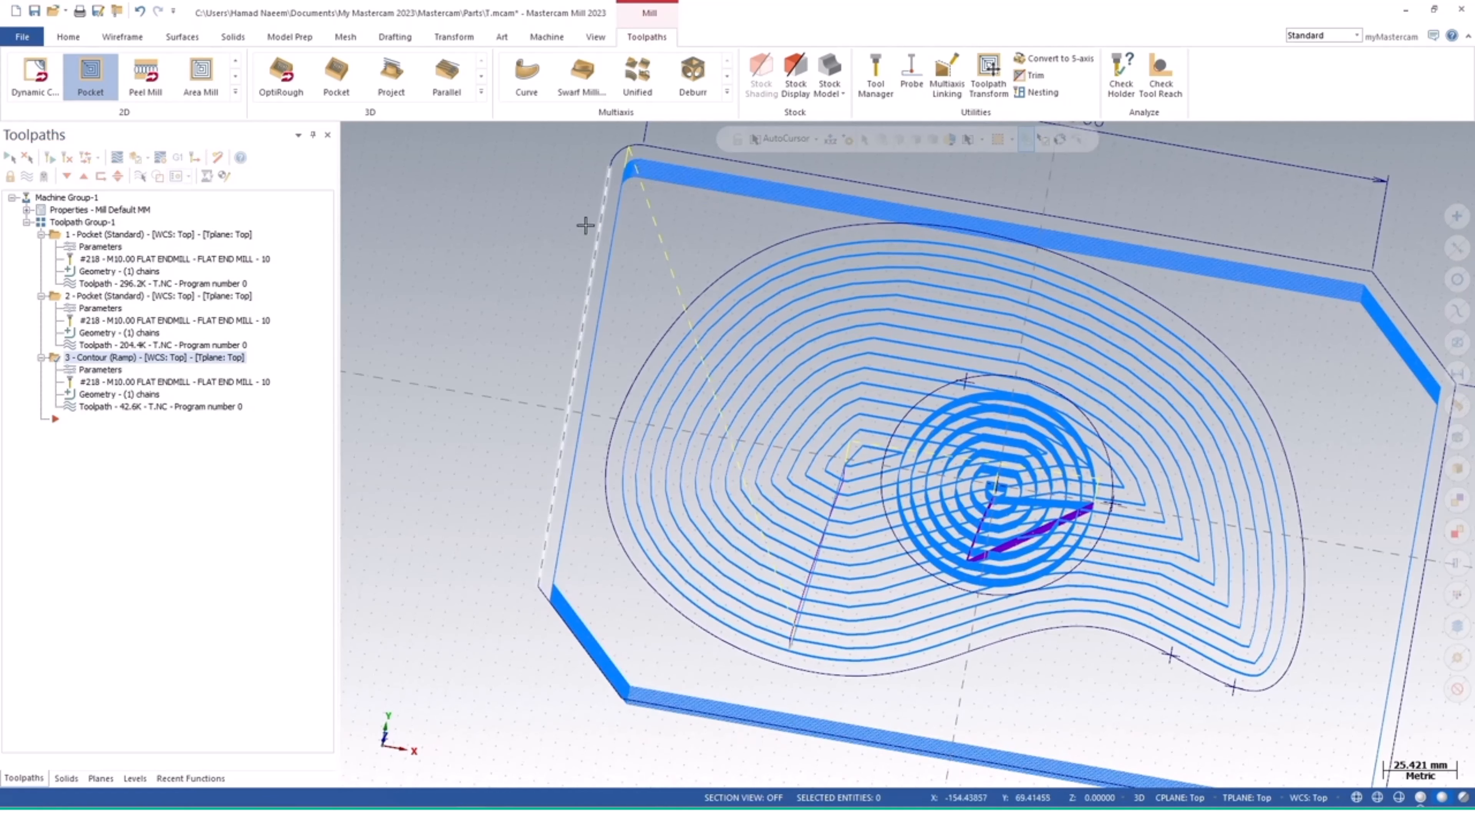
Change the machining side of the outer boundary chain to outside the plate and regenerate the contour toolpath
left_click(145, 395)
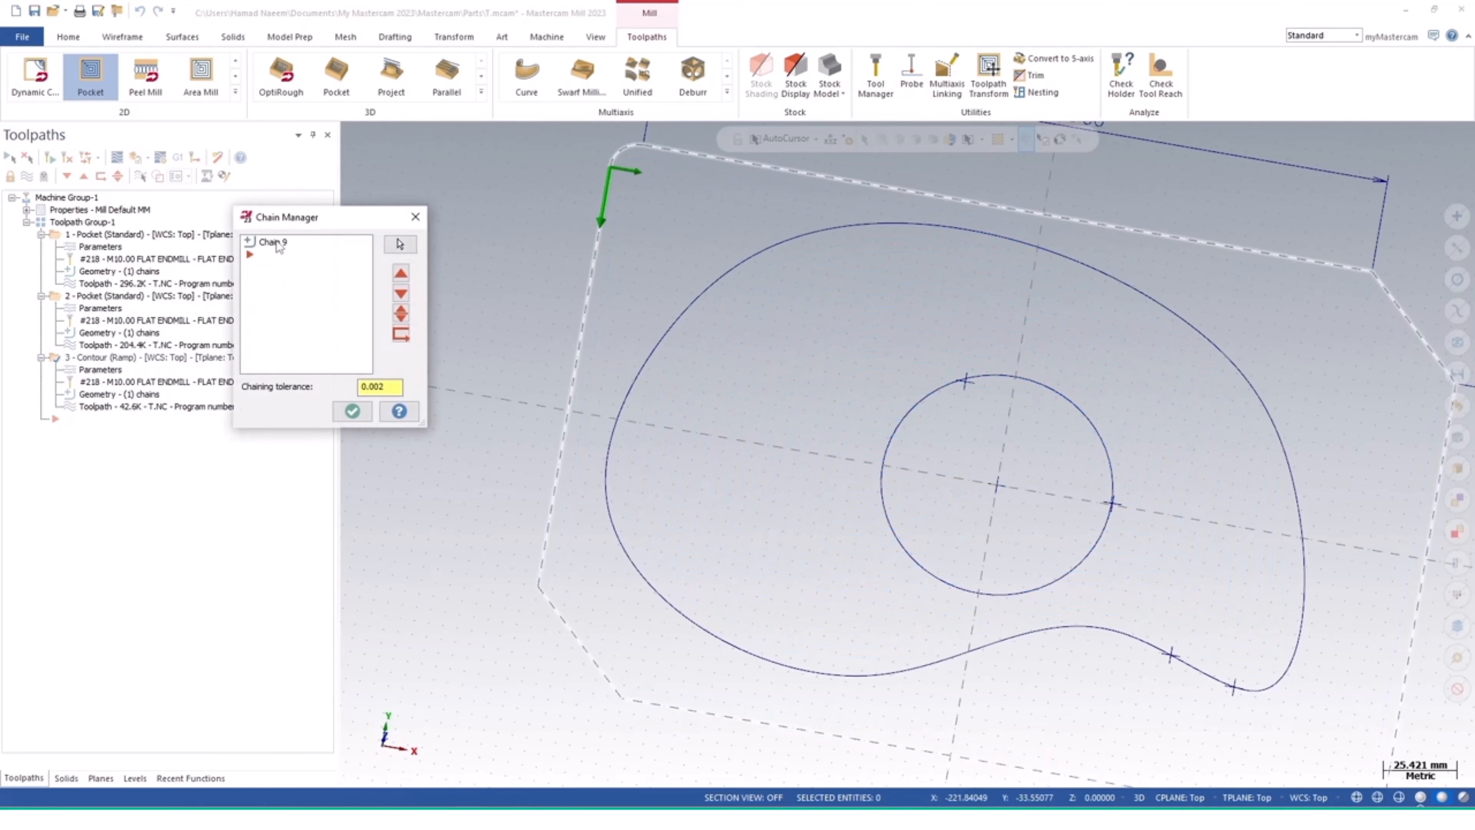
left_click(273, 242)
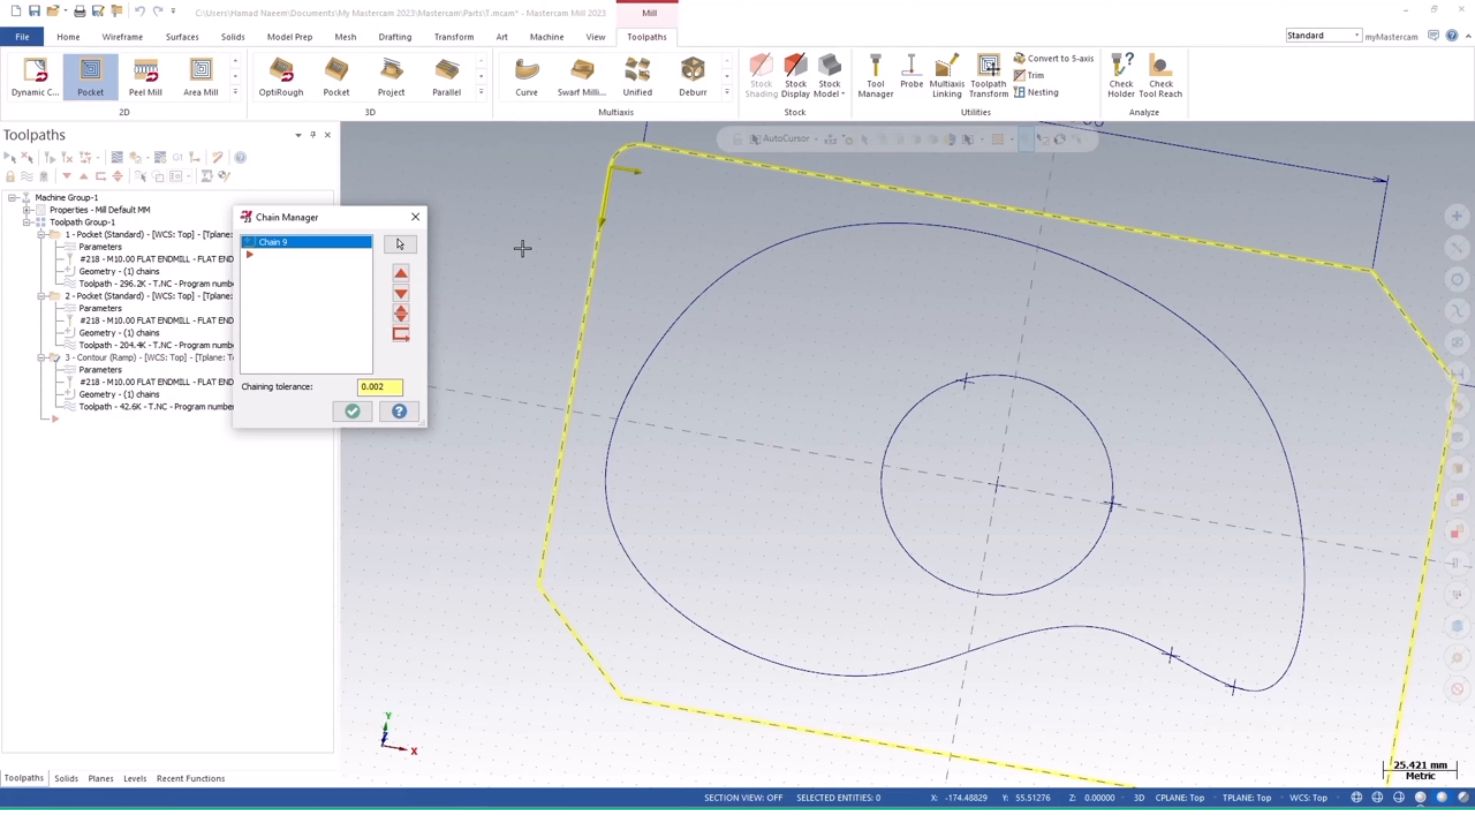
middle_click_drag(620, 243, 598, 216)
scroll(623, 221, "up", 5)
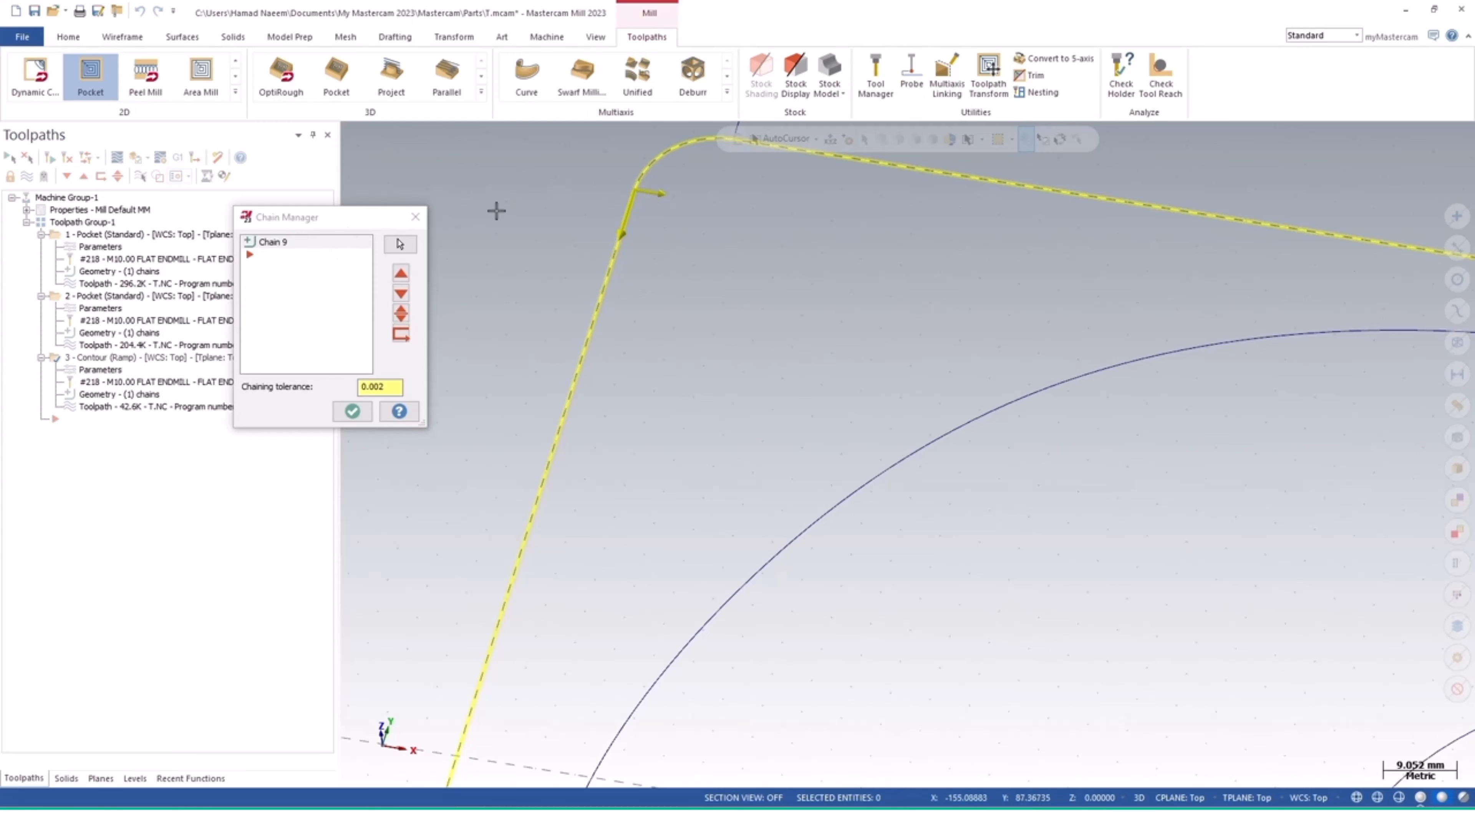
left_click(285, 243)
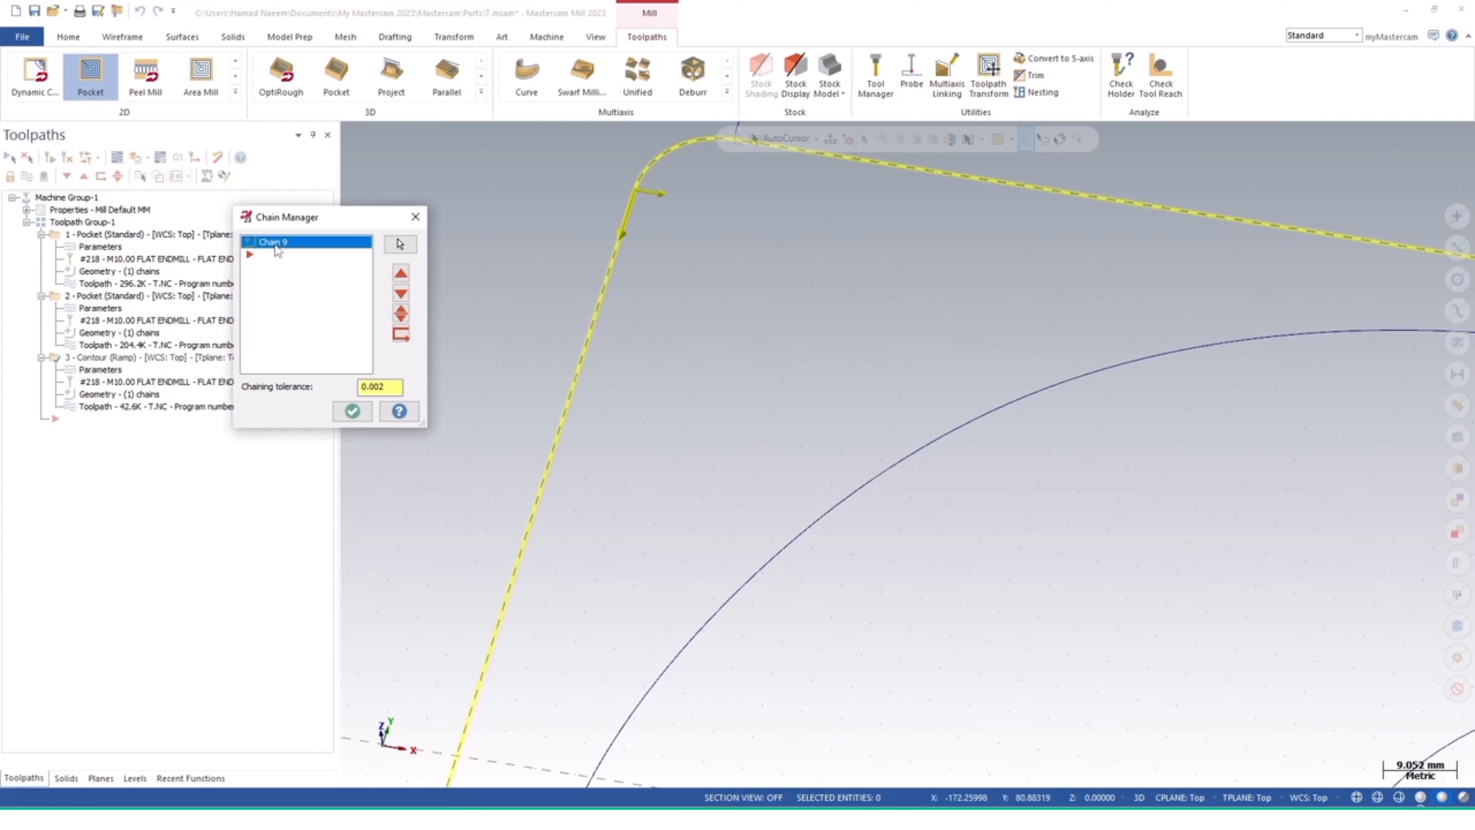
right_click(276, 250)
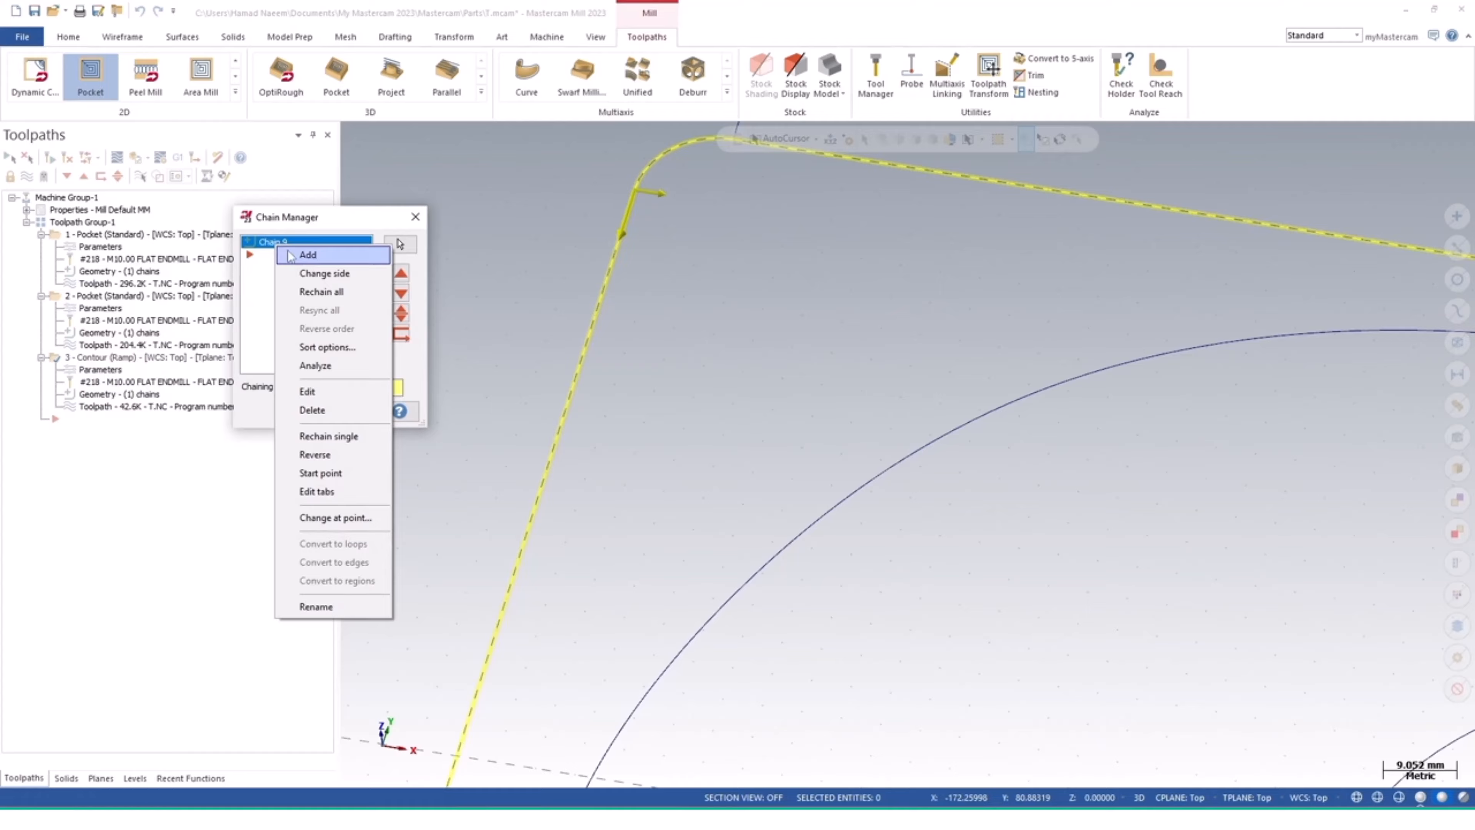
left_click(317, 274)
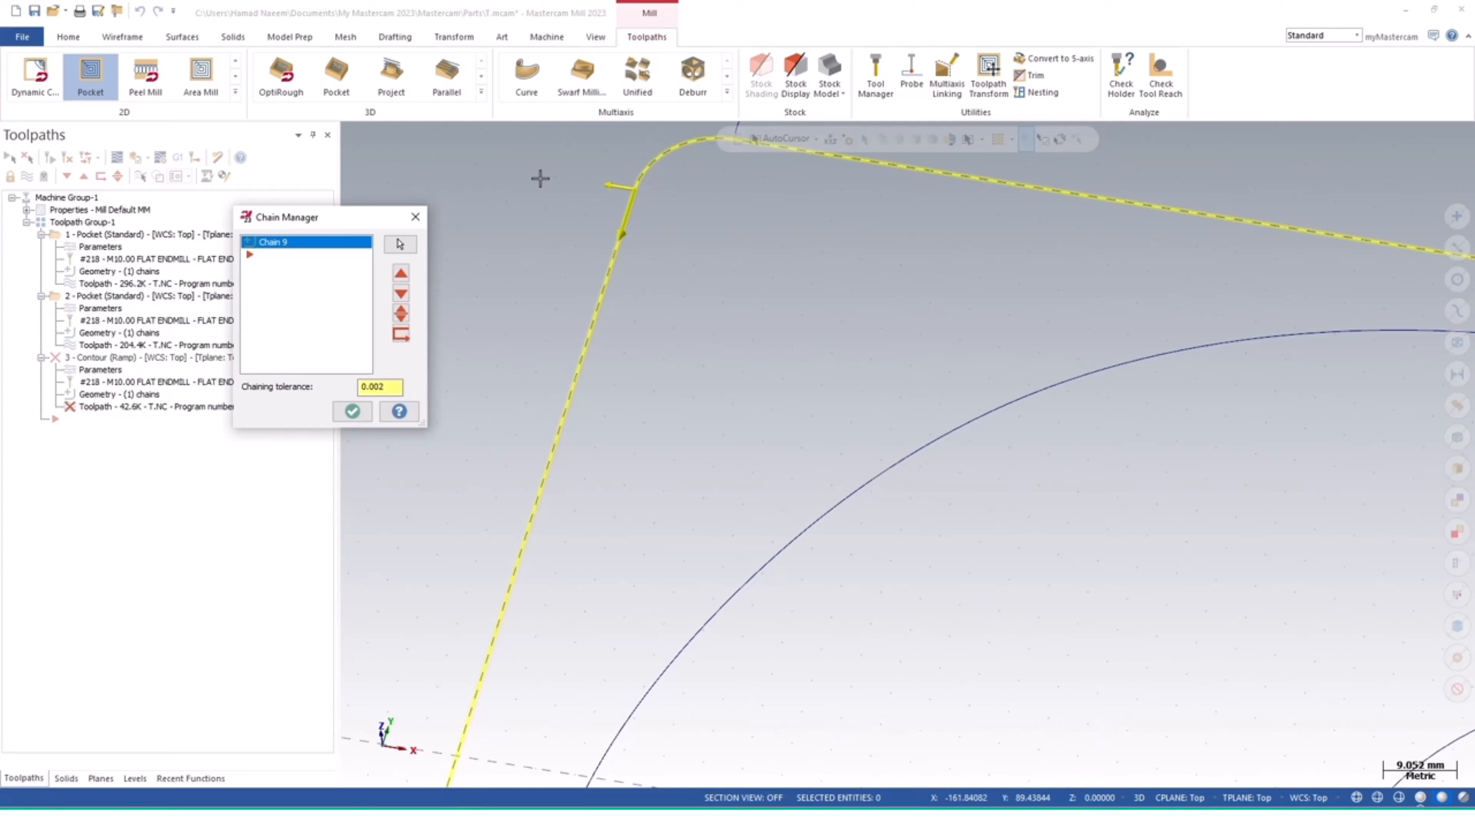
left_click(351, 411)
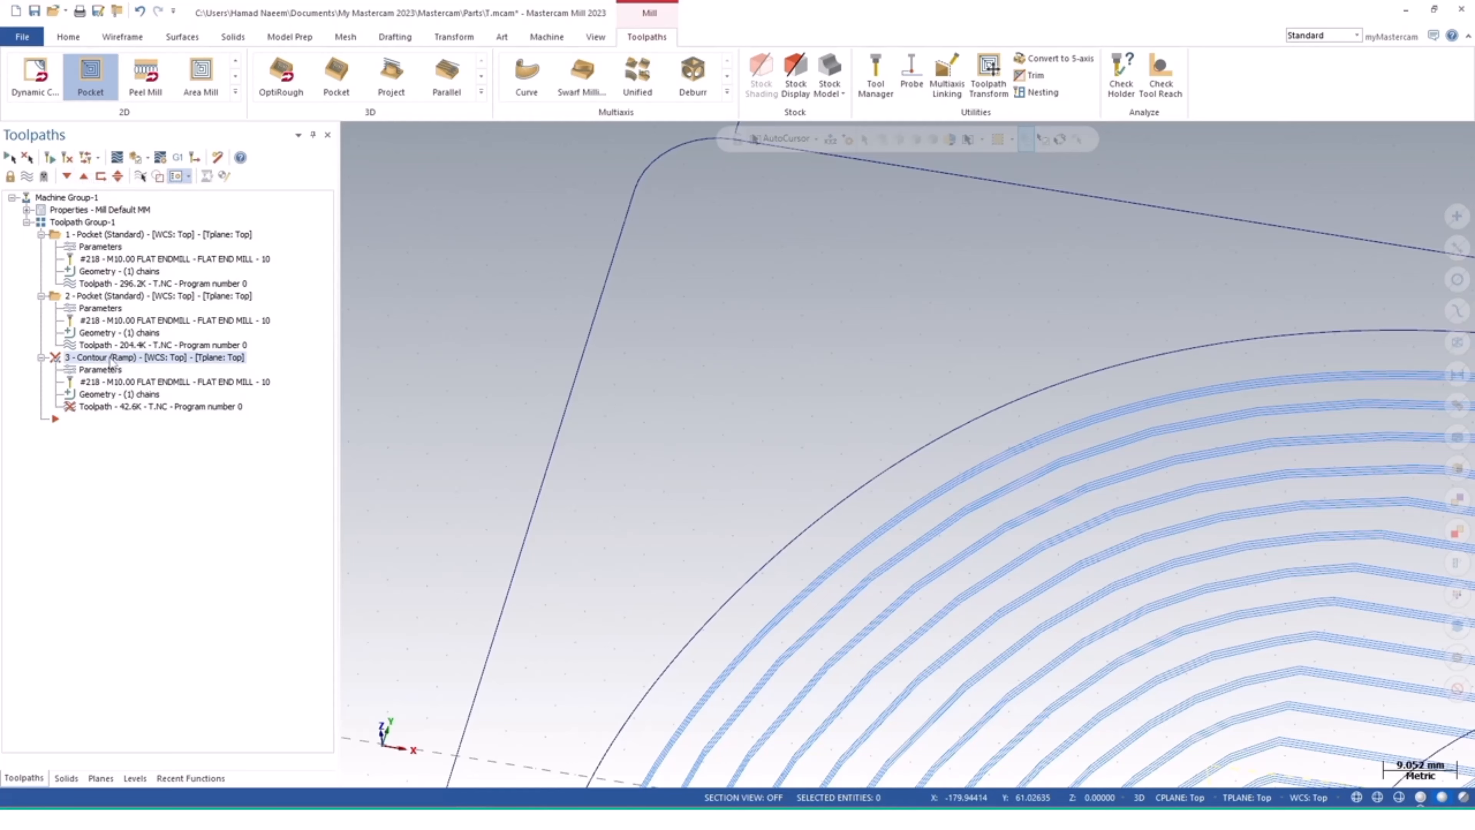
left_click(50, 158)
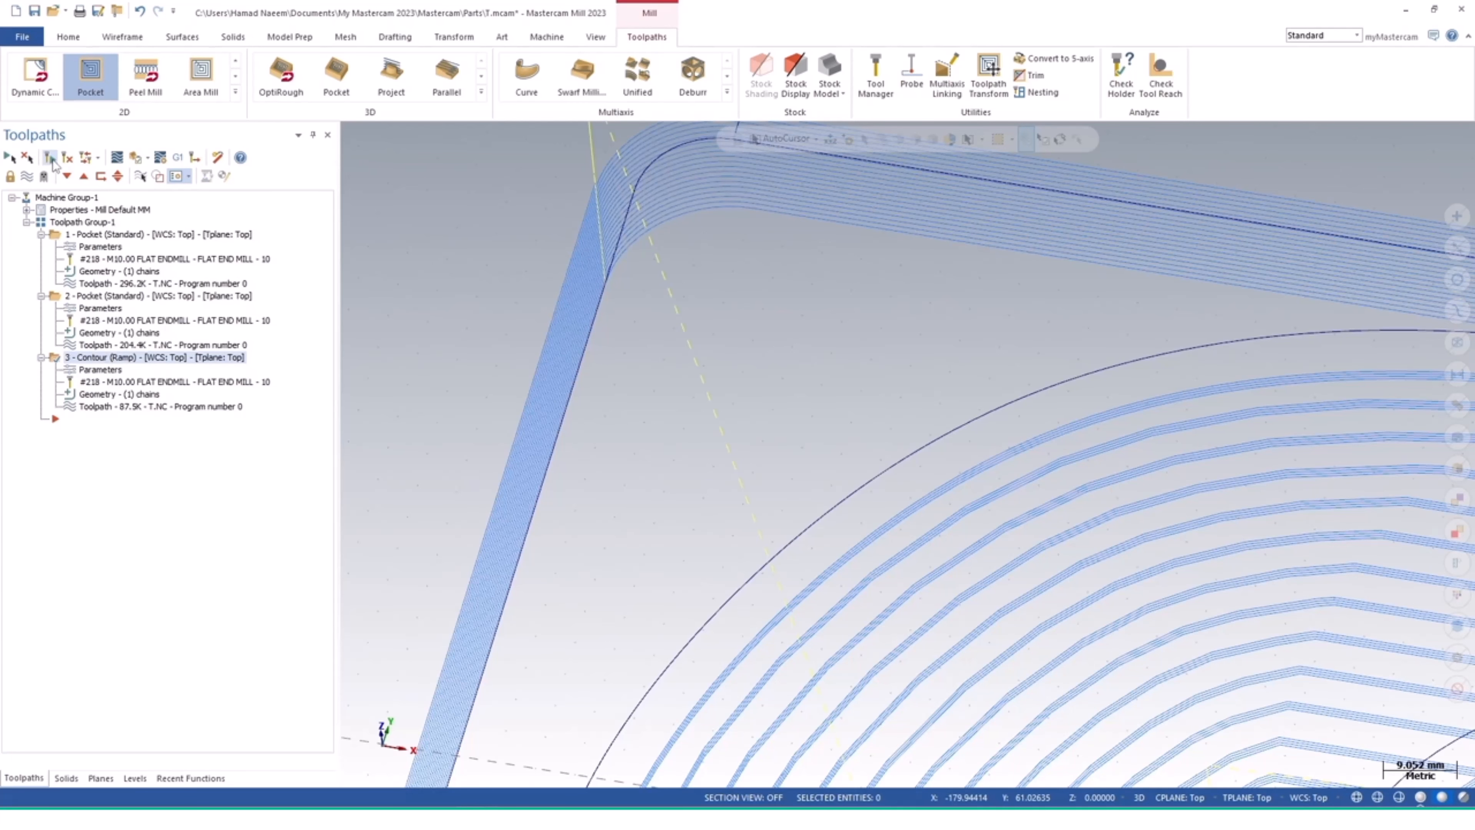
scroll(682, 379, "down", 6)
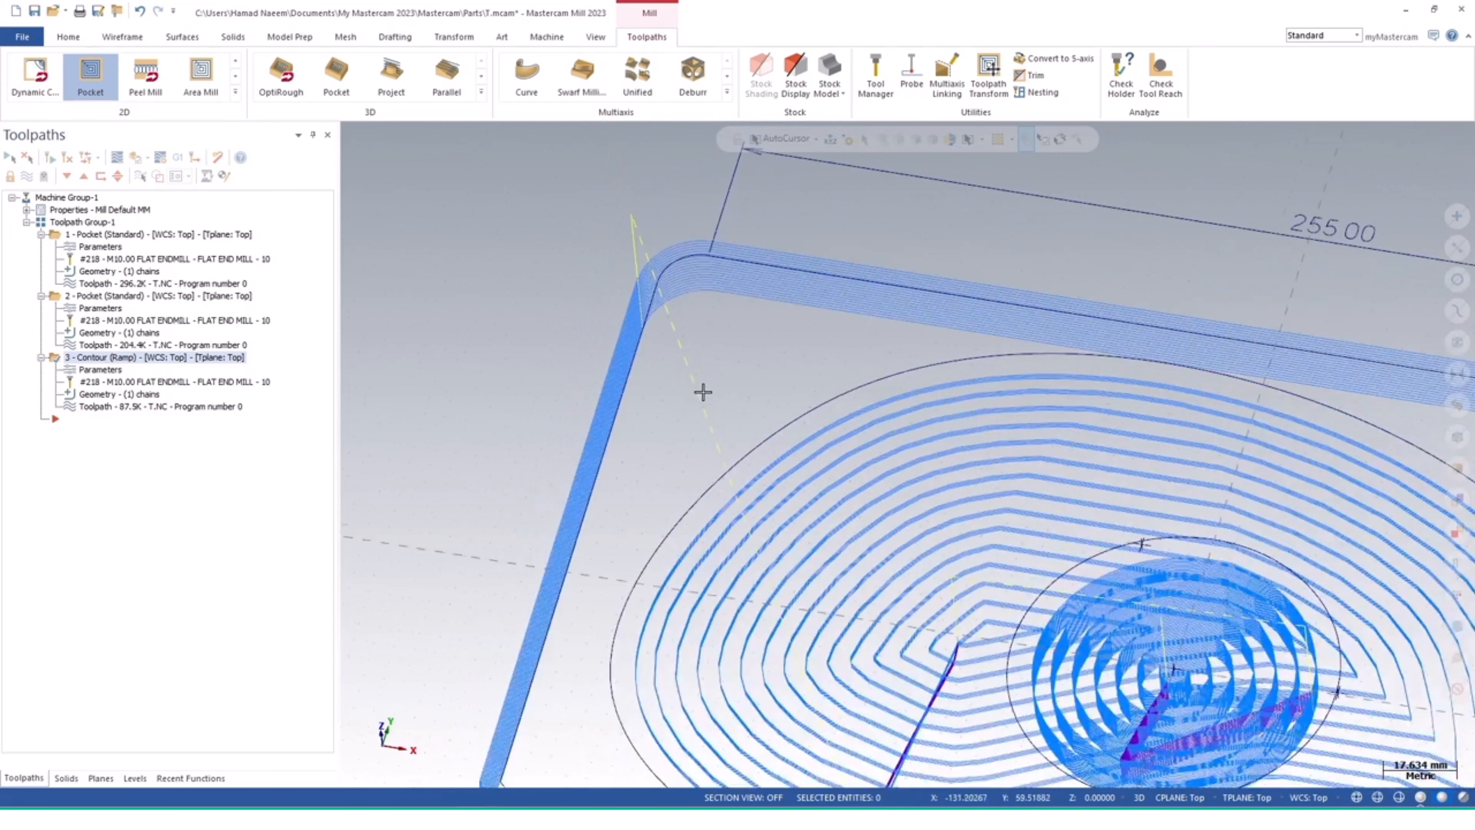
middle_click_drag(691, 434, 688, 362)
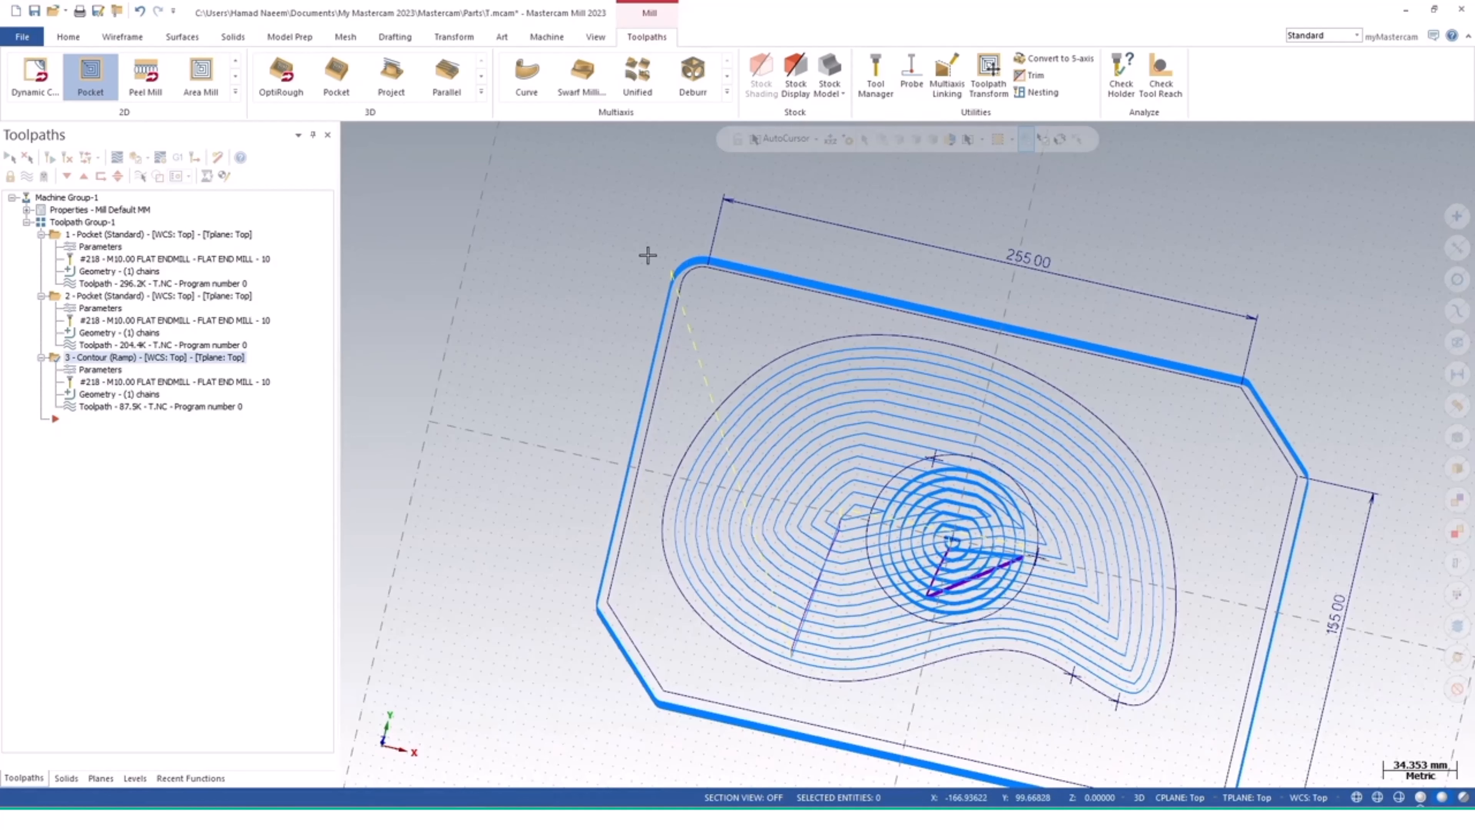
middle_click_drag(985, 529, 1006, 455)
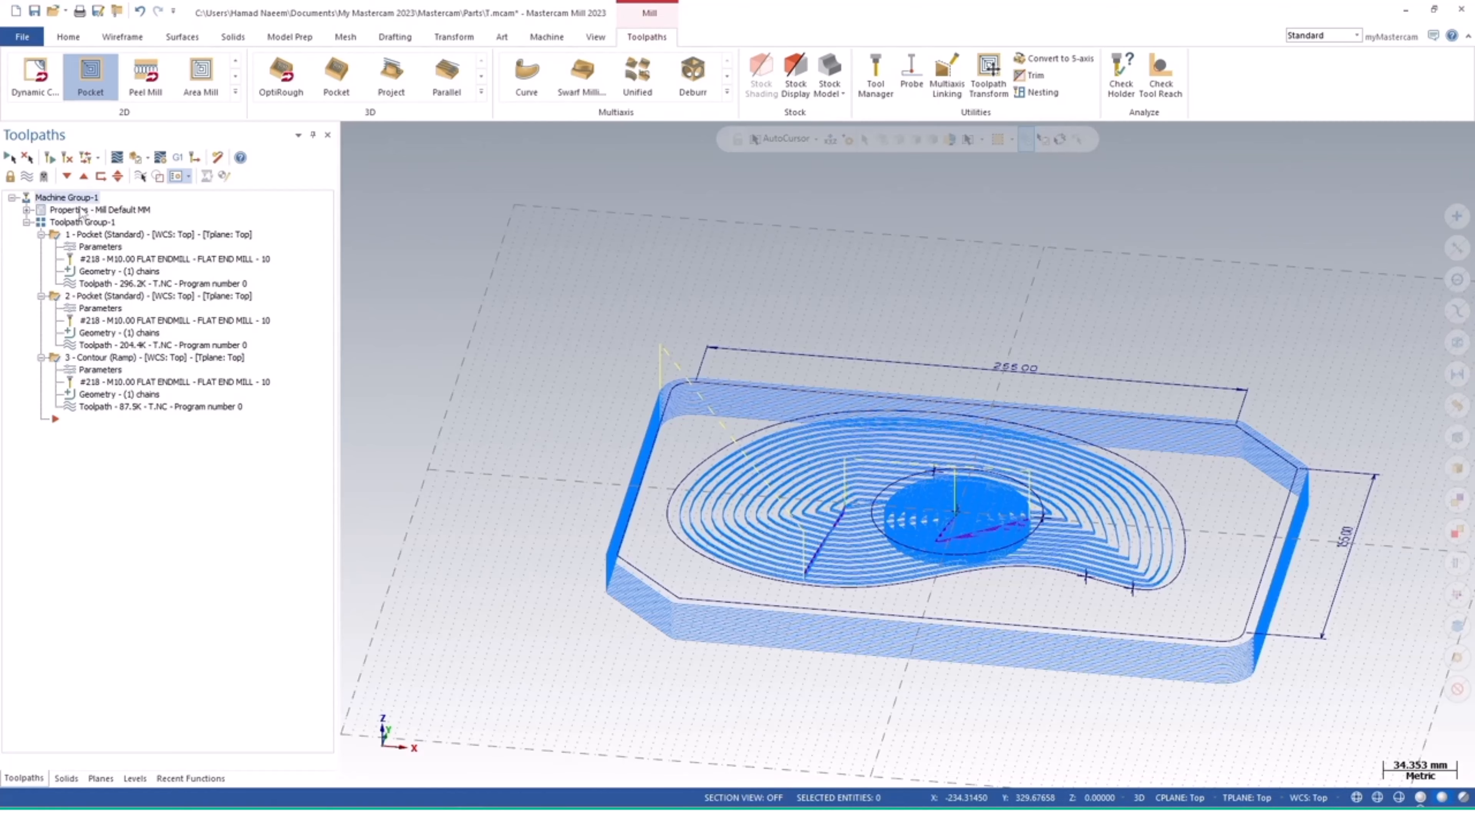
Verify all the machine group's operations by playing the material removal simulation, and inspect the machined plate
left_click(541, 40)
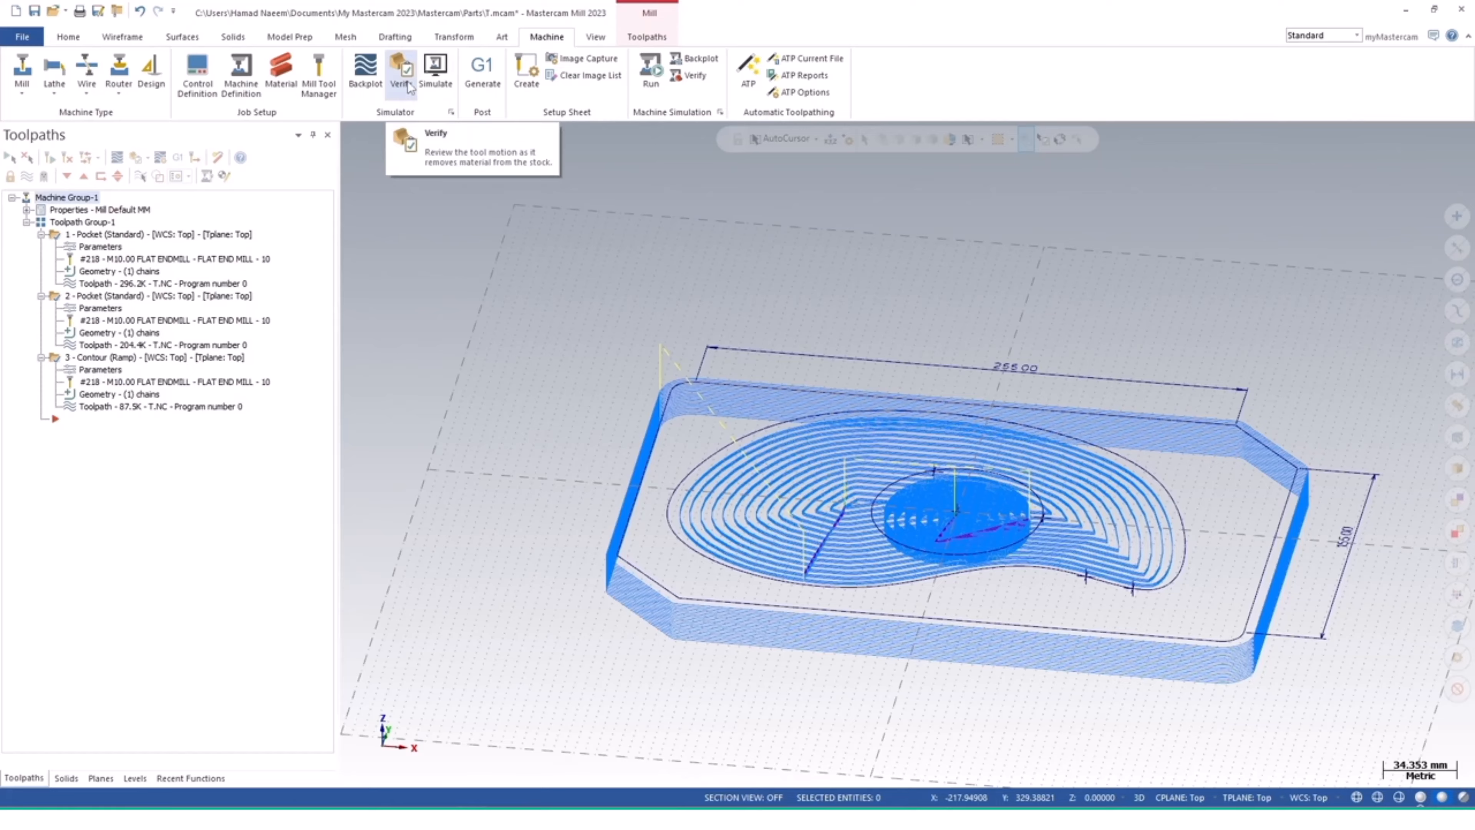
left_click(401, 72)
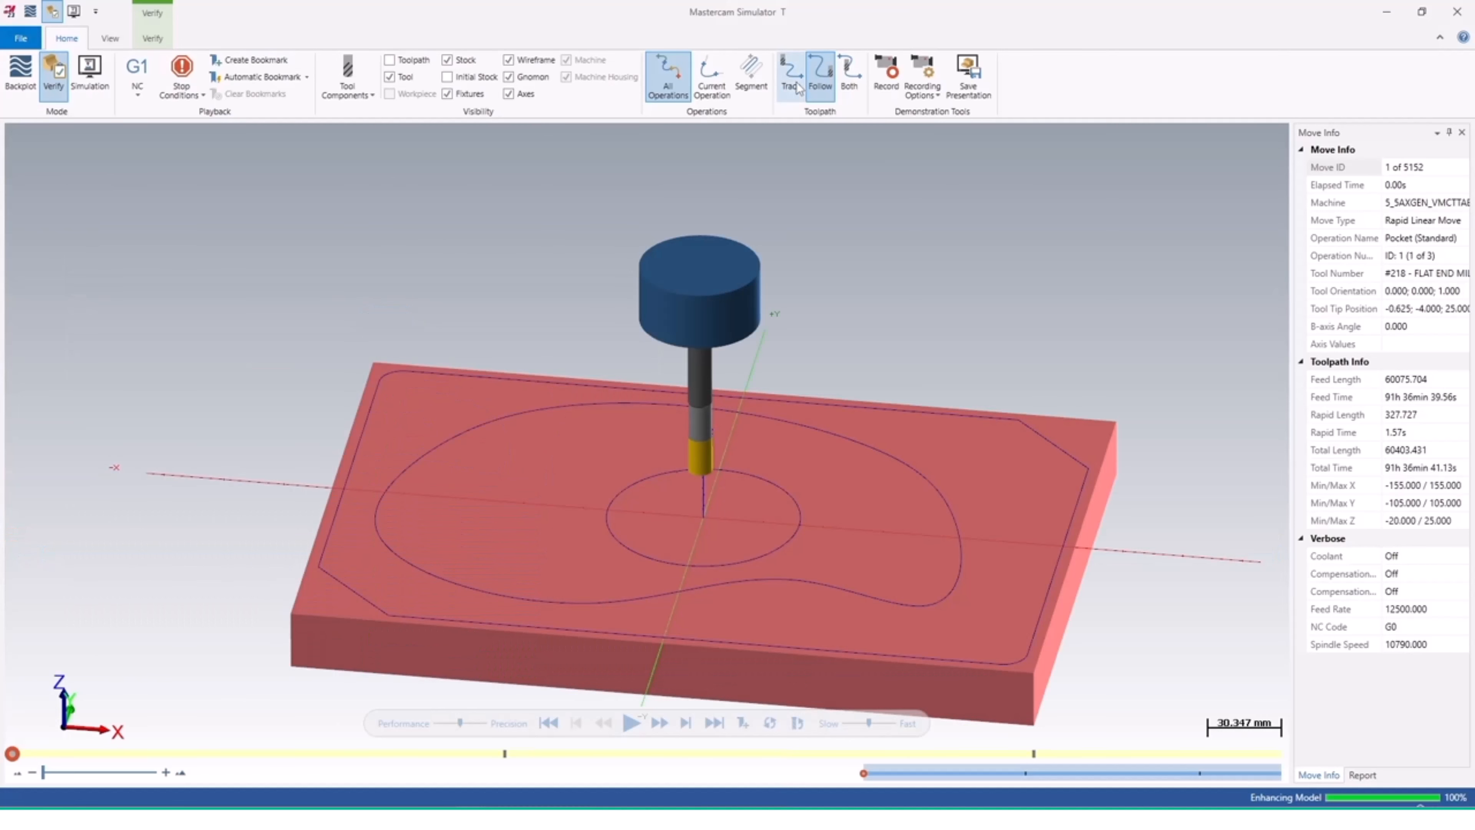
left_click(631, 724)
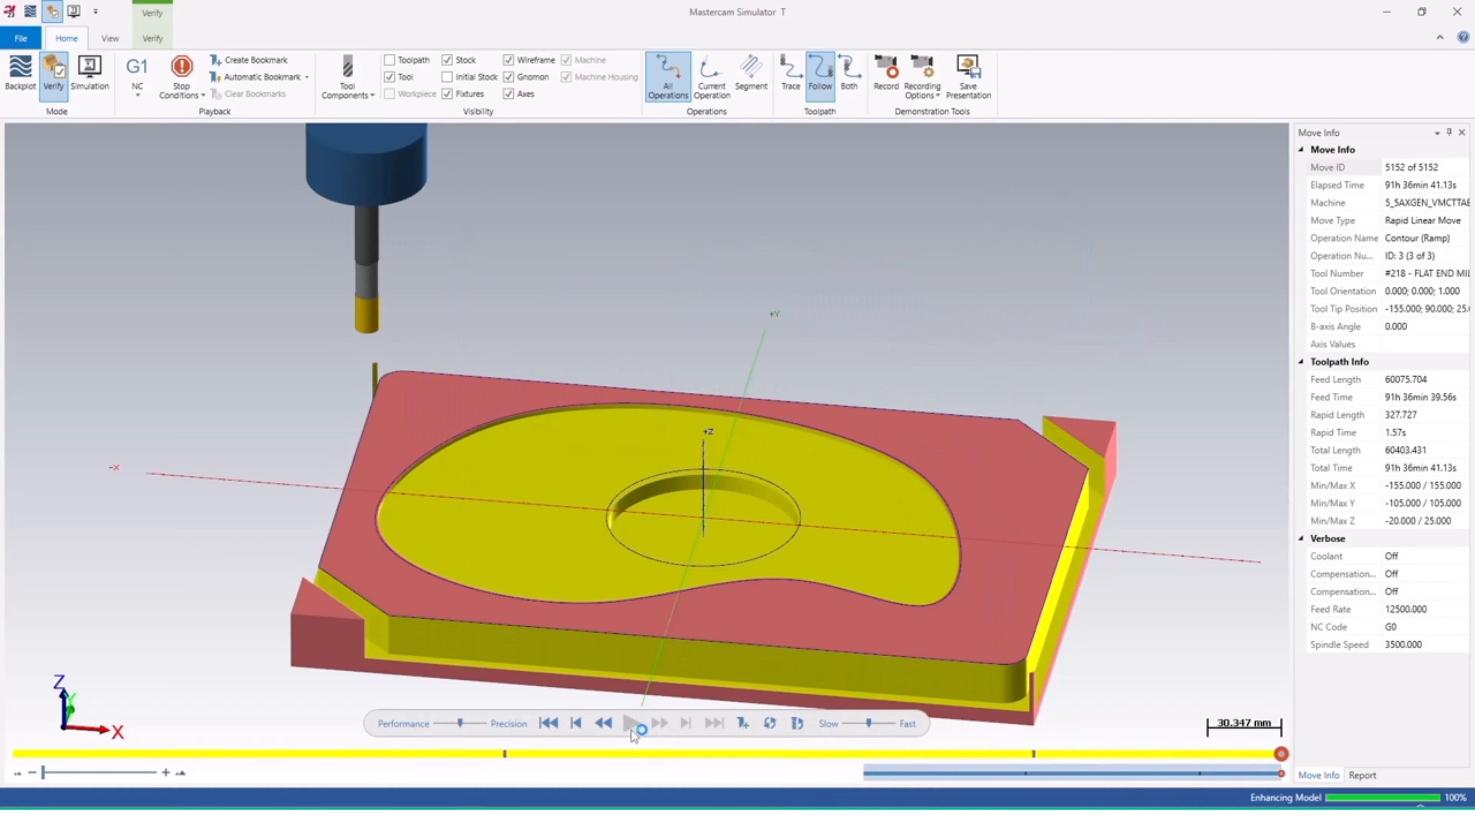
middle_click_drag(778, 453, 678, 446)
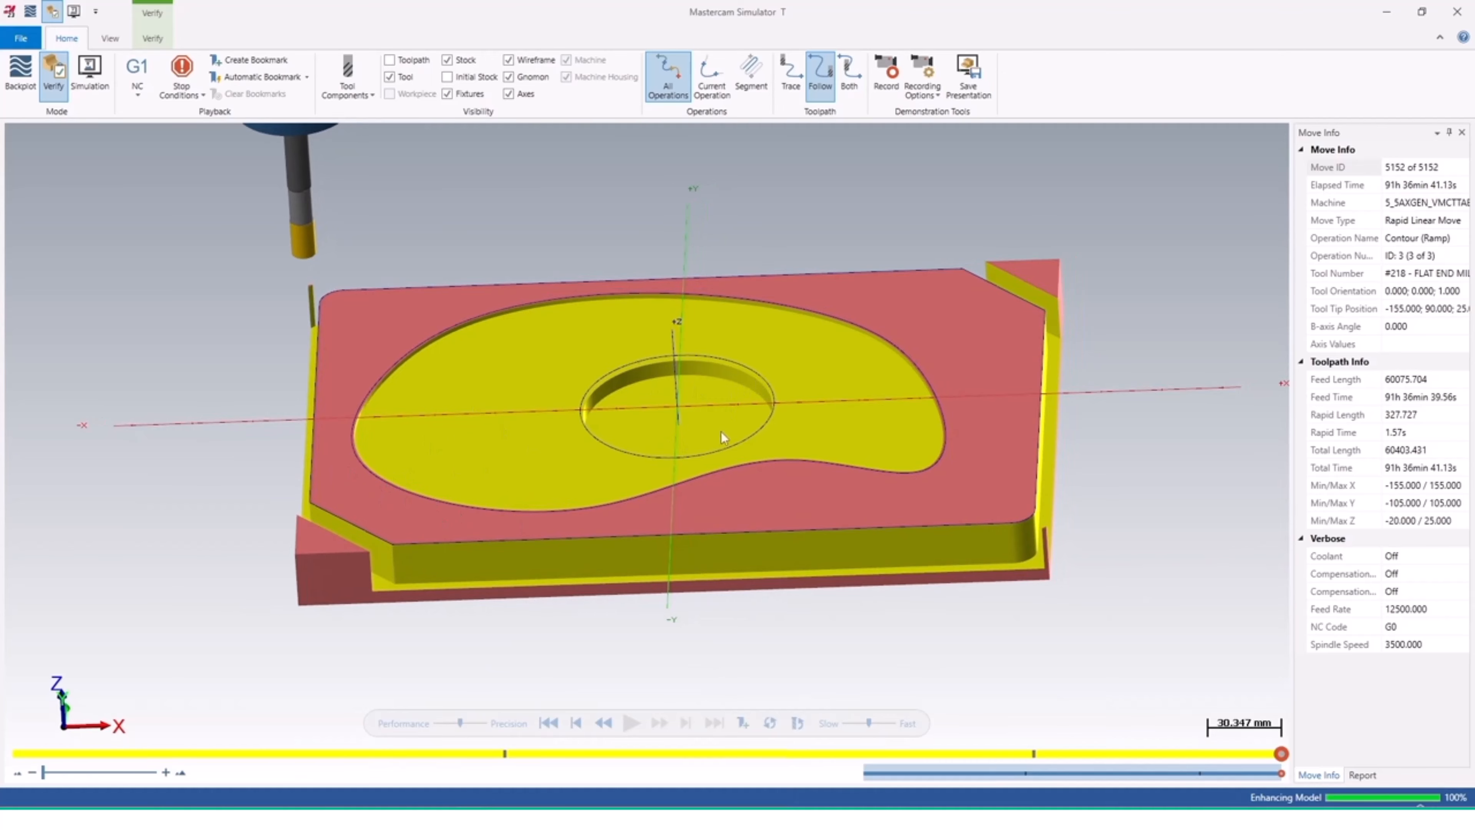
Examine the simulated plate's pockets, outer walls and corners from several angles and close the simulator
mouse_move(827, 382)
middle_mouse_down()
mouse_move(801, 342)
mouse_move(784, 395)
mouse_move(768, 362)
mouse_move(808, 379)
middle_mouse_up()
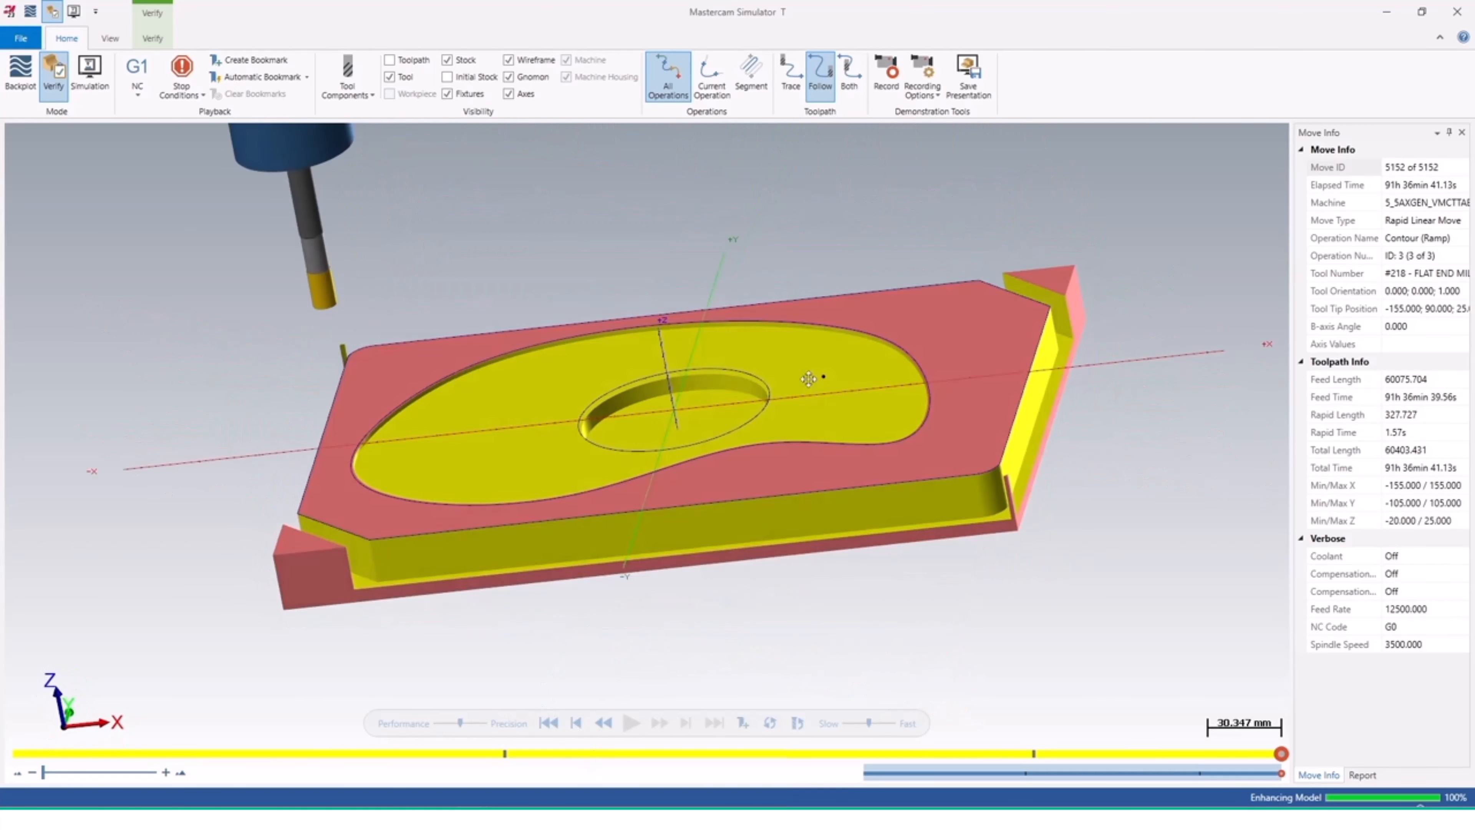
scroll(521, 408, "up", 4)
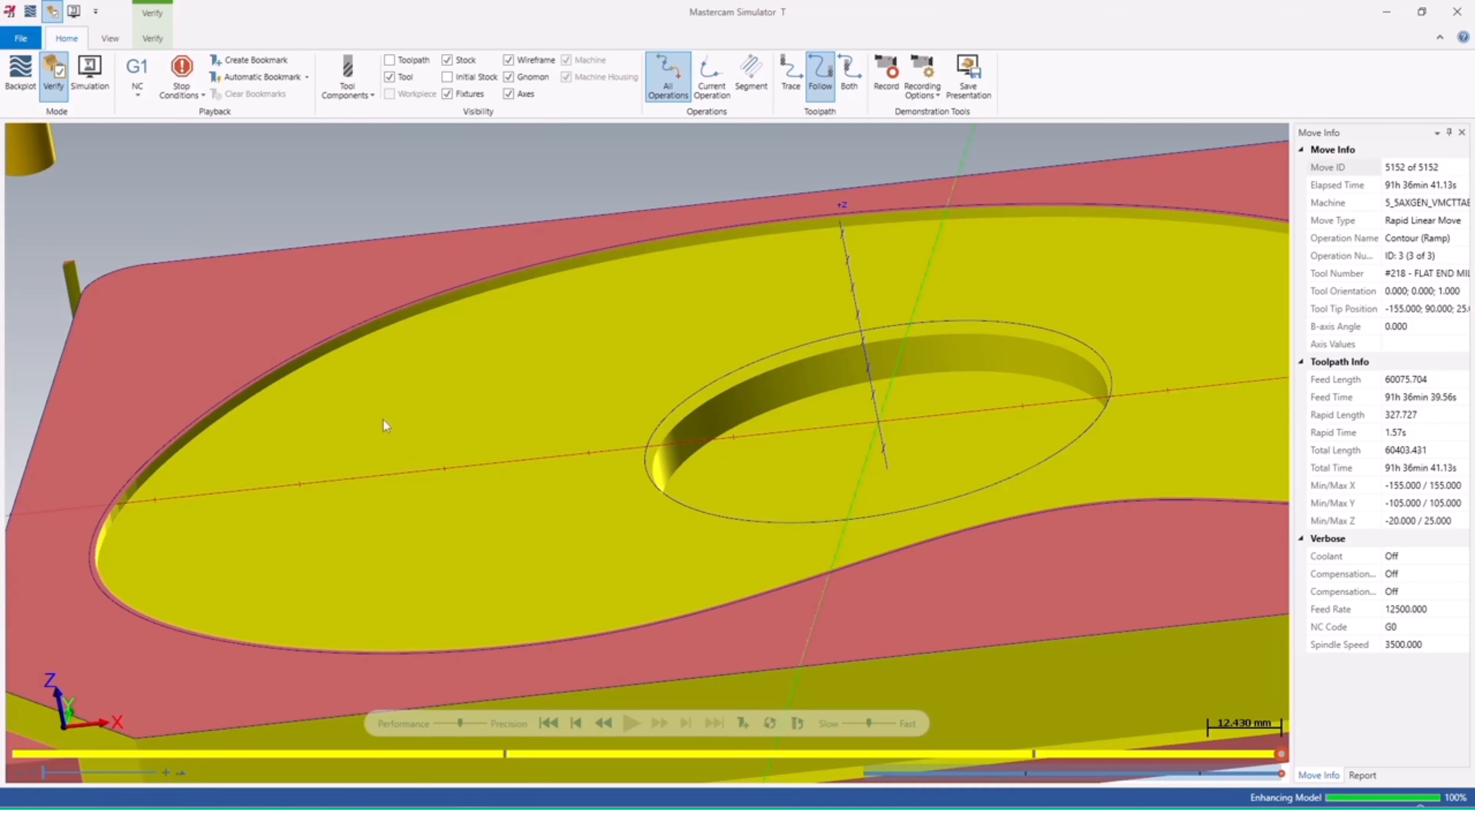
scroll(763, 509, "down", 3)
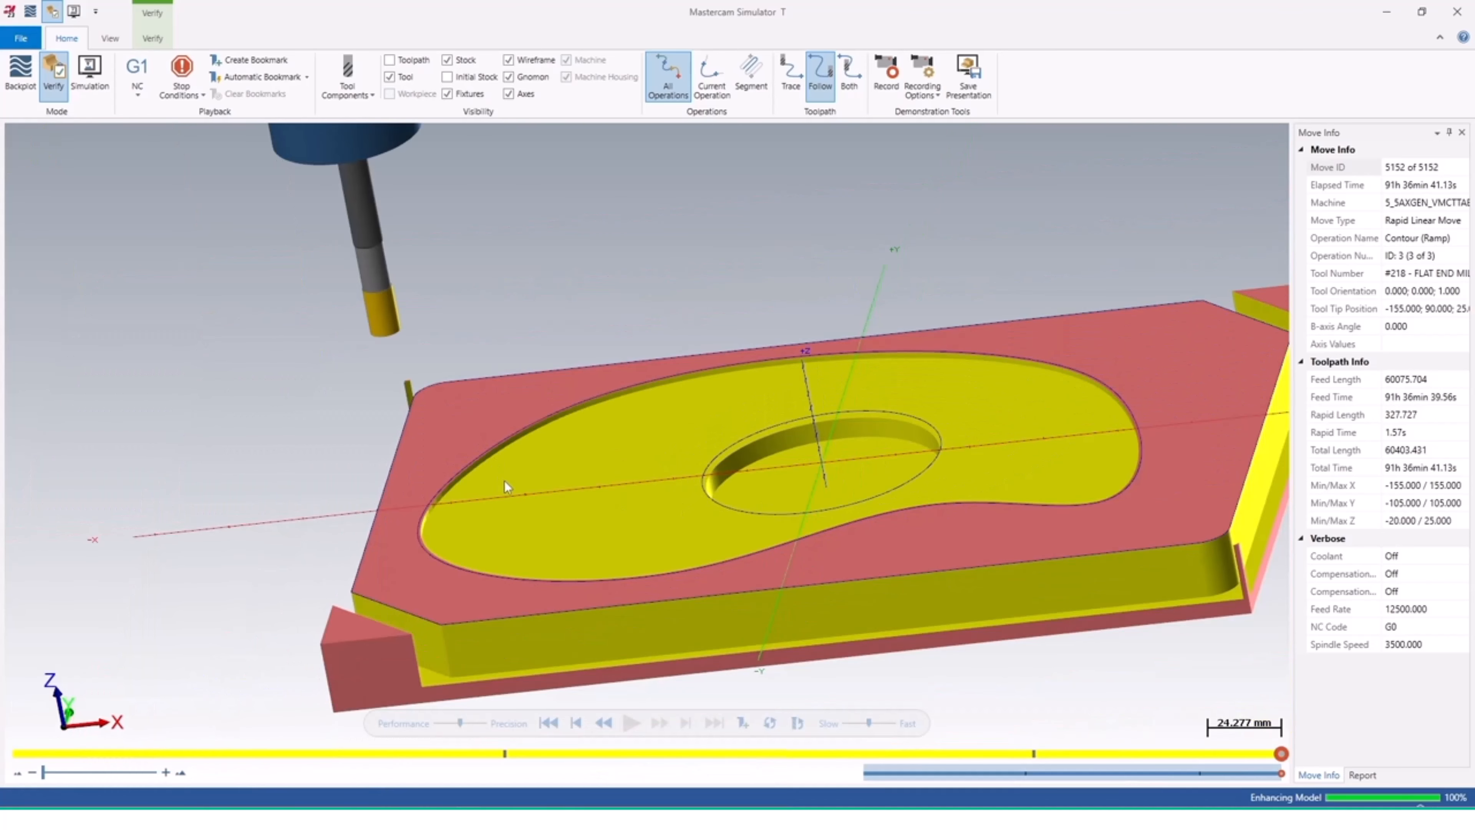
middle_click_drag(505, 480, 570, 481)
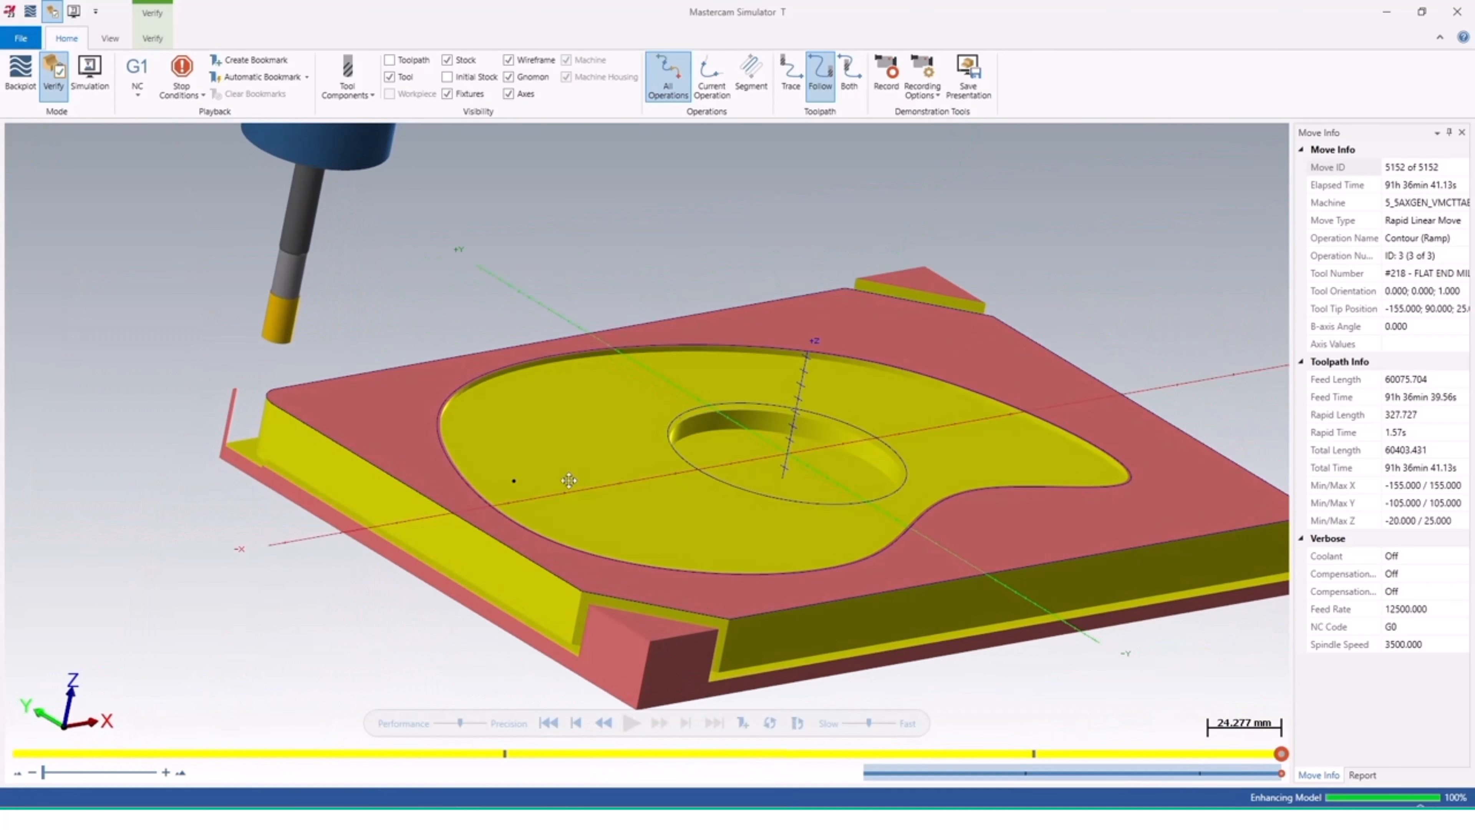
middle_click_drag(707, 445, 631, 468)
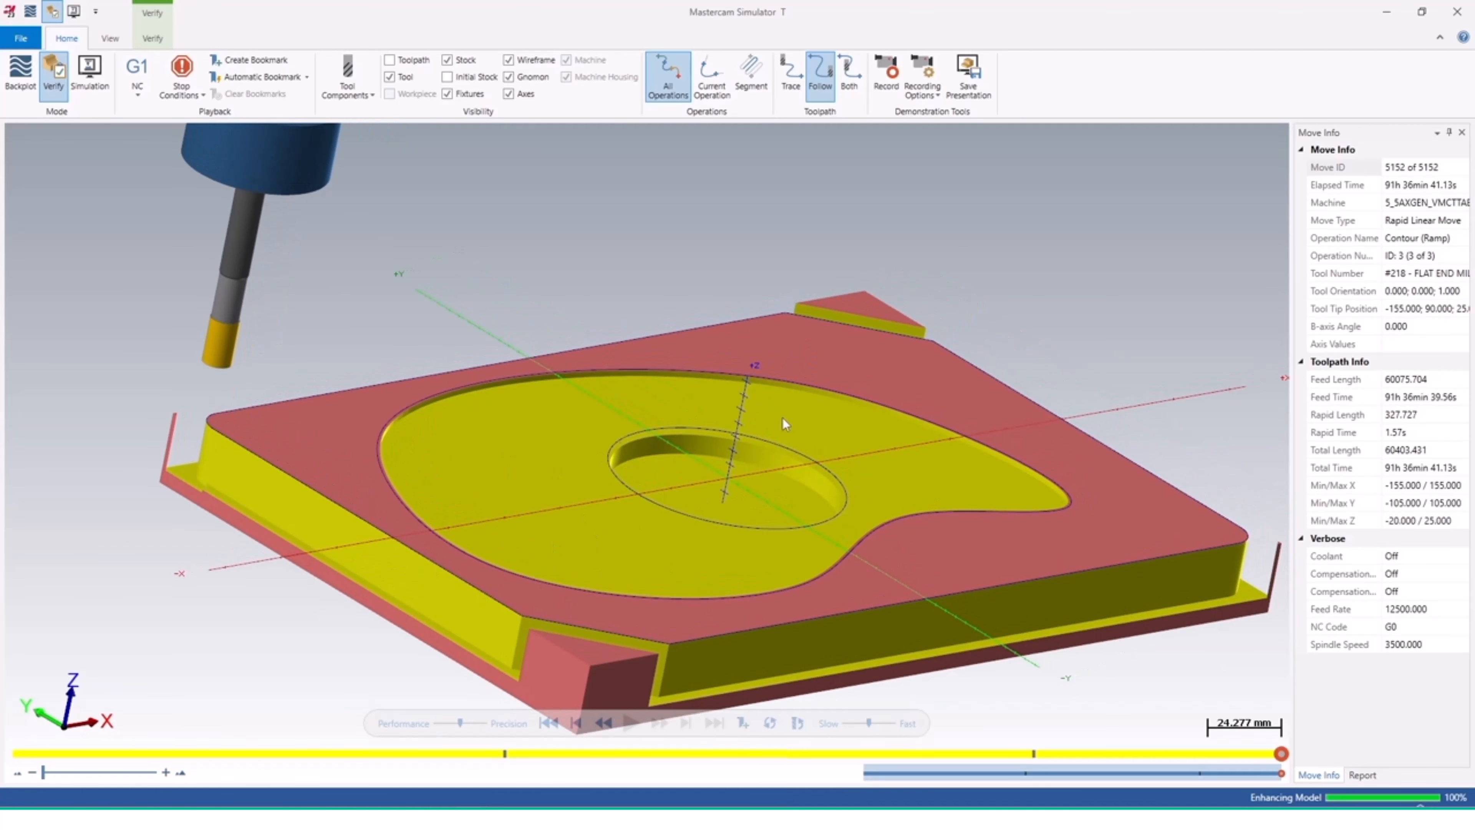
middle_click_drag(782, 417, 758, 420)
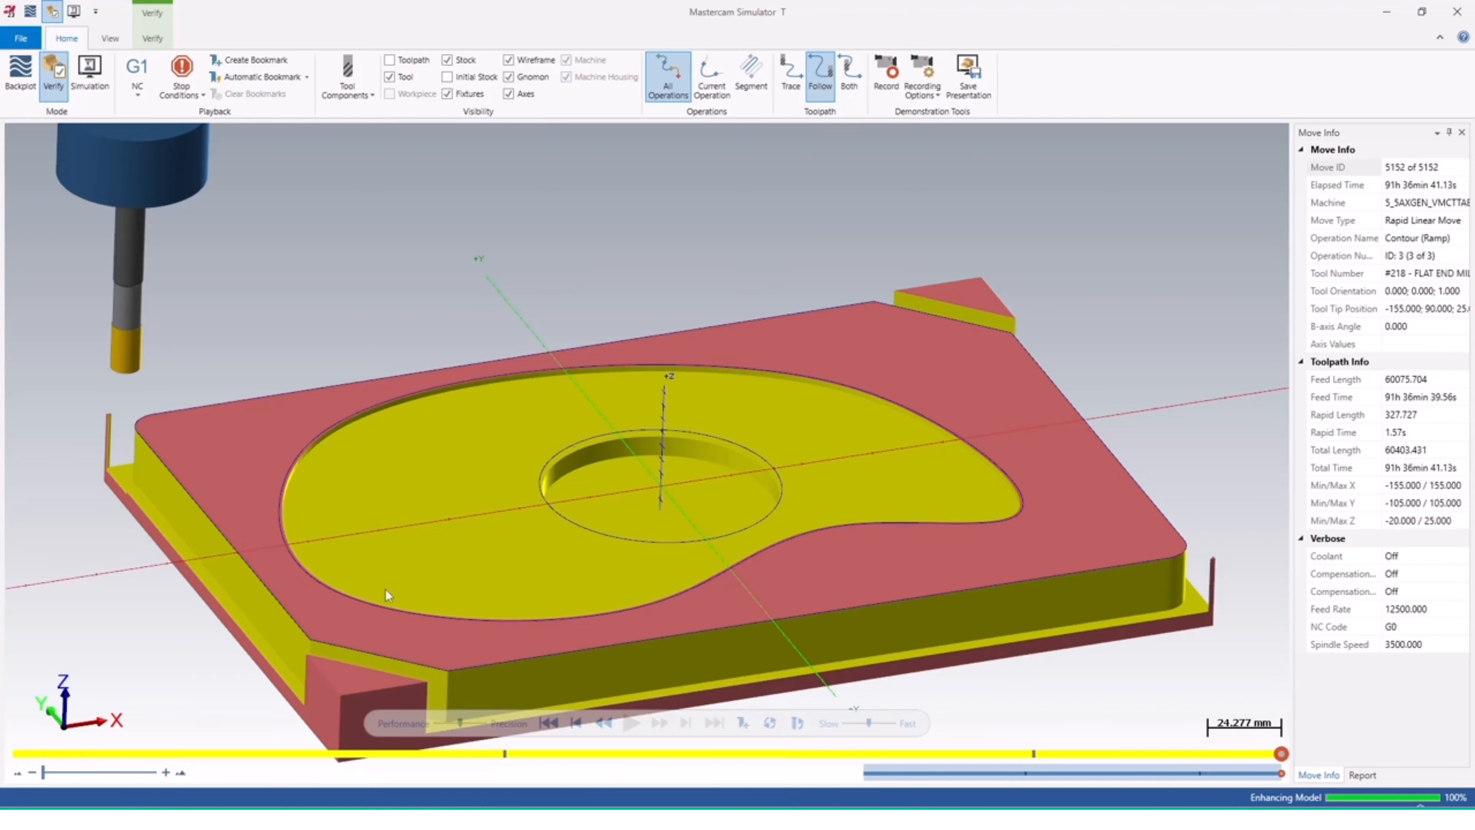
middle_click_drag(317, 576, 286, 568)
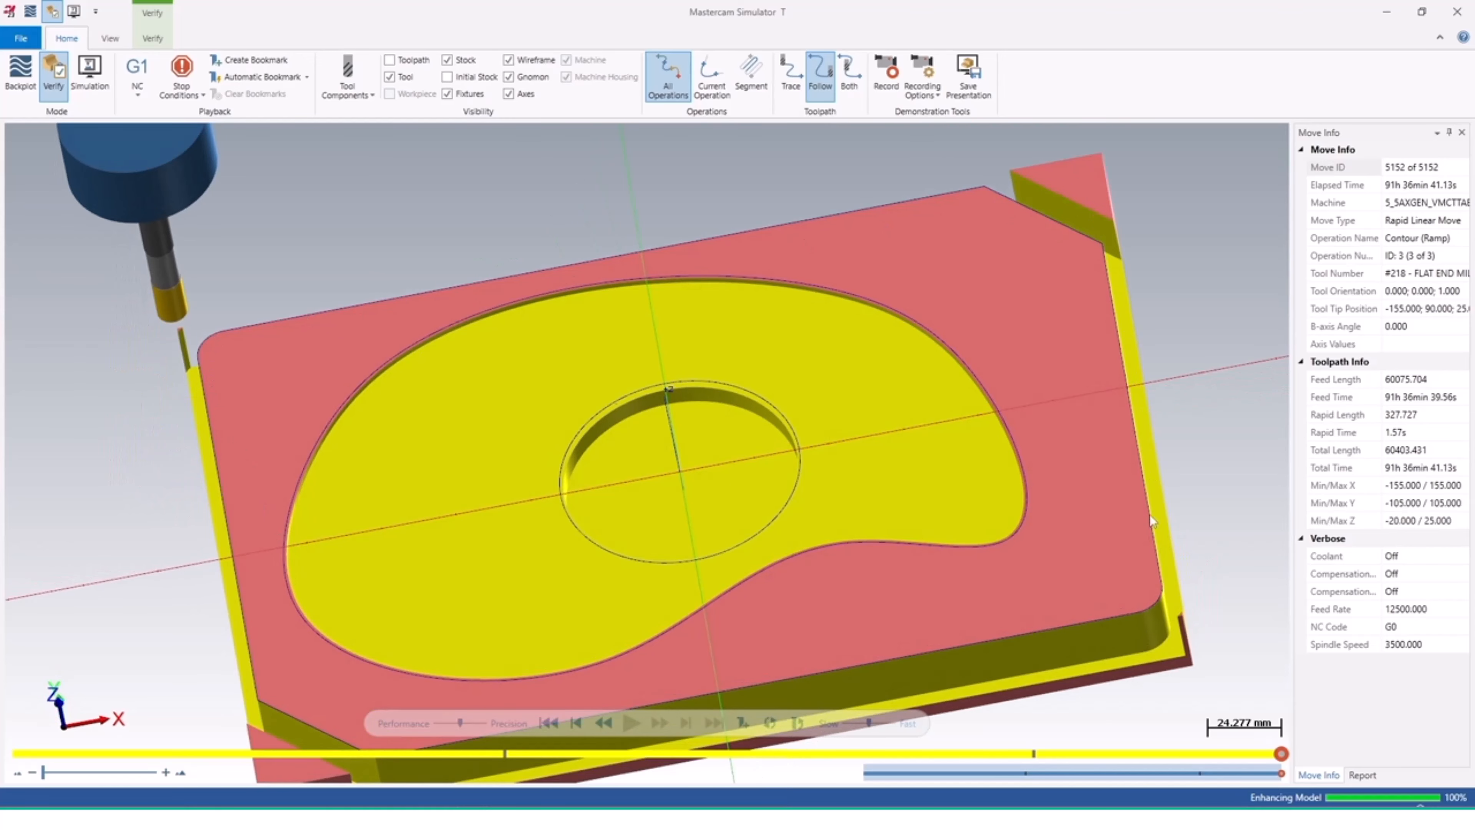
middle_click_drag(404, 591, 474, 533)
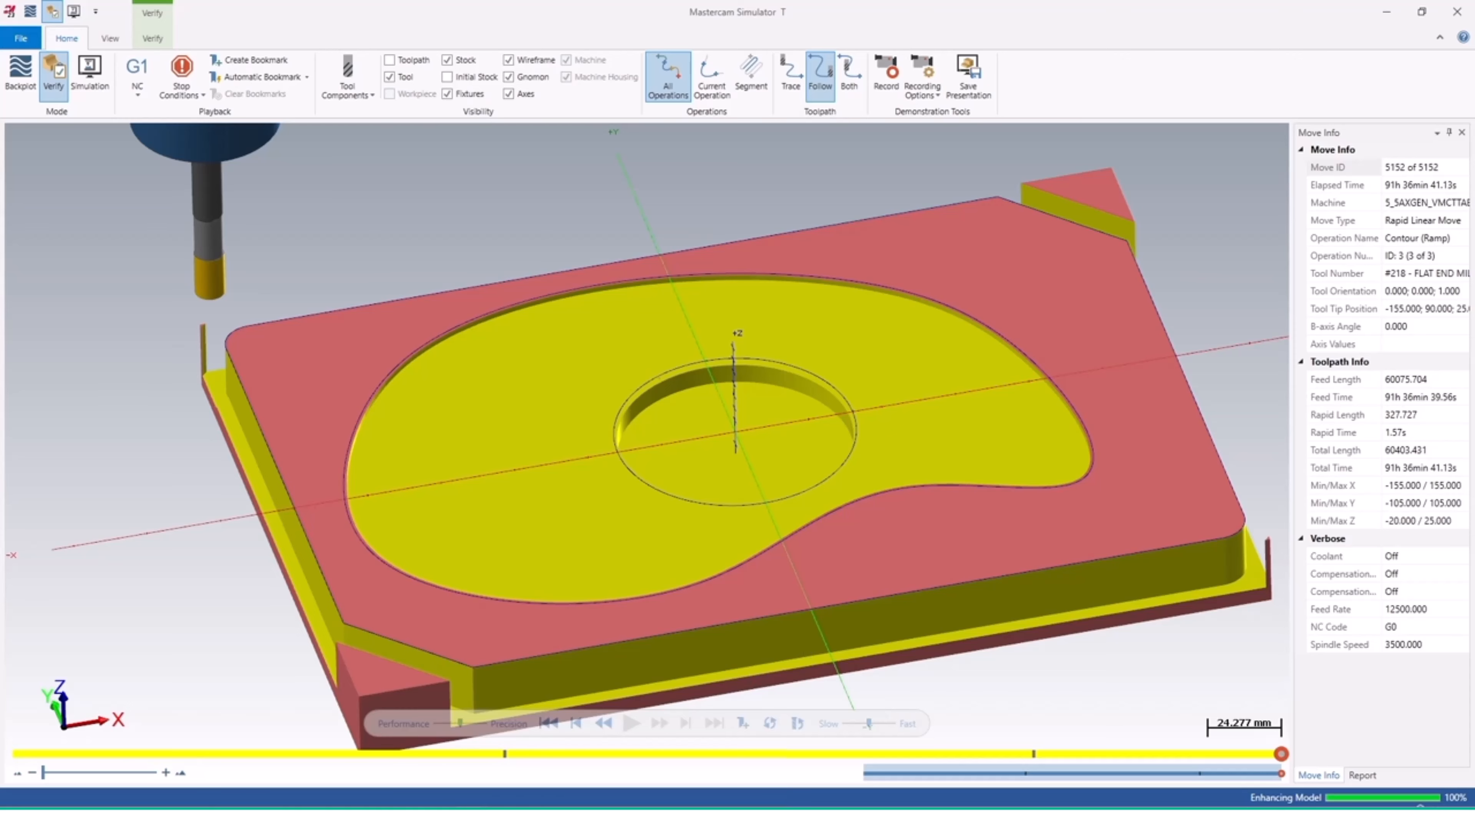
left_click(1459, 13)
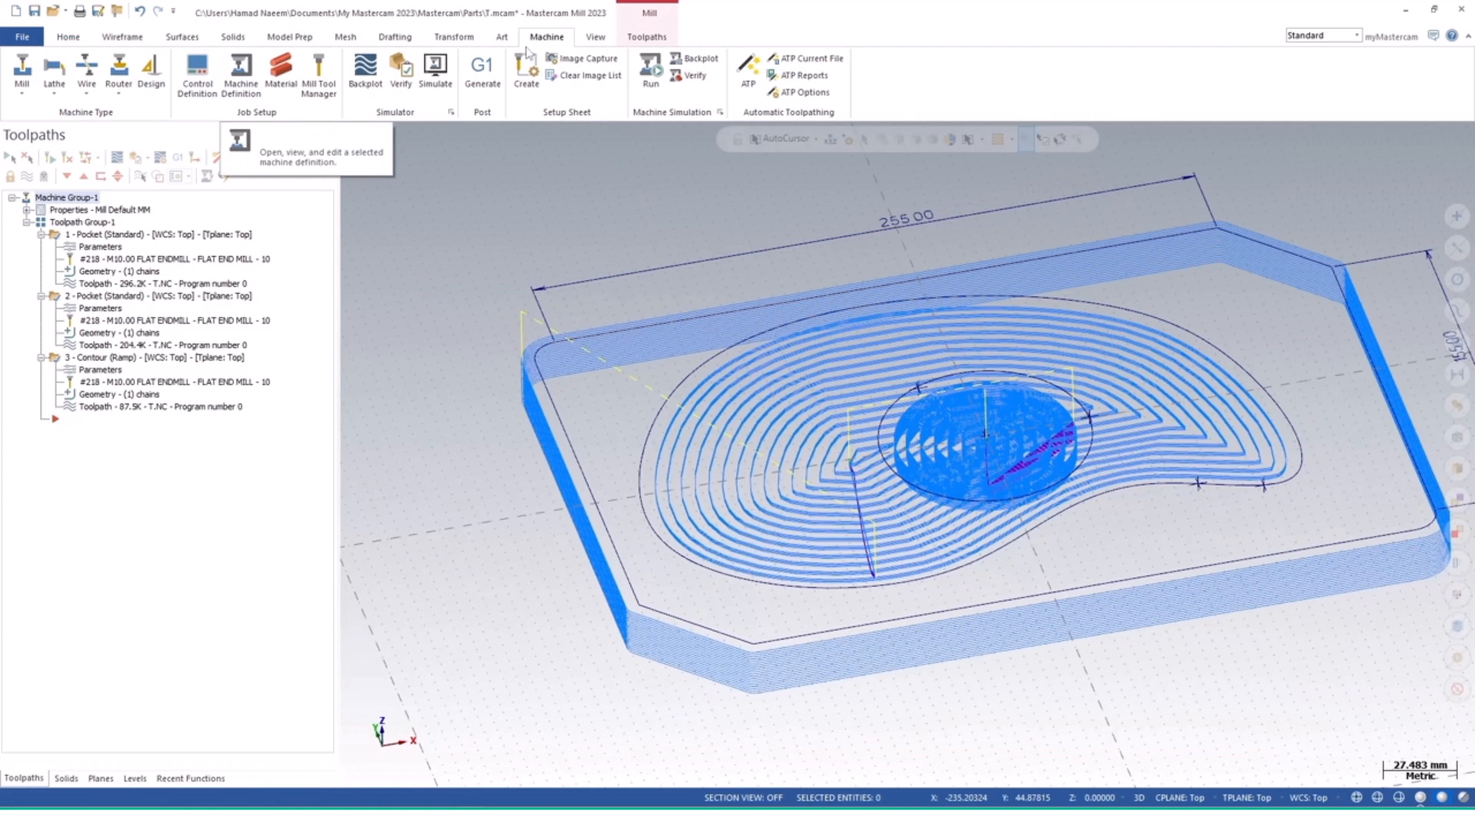
Look over the full set of available 2D milling, hole-making and manual toolpaths without choosing one
left_click(647, 36)
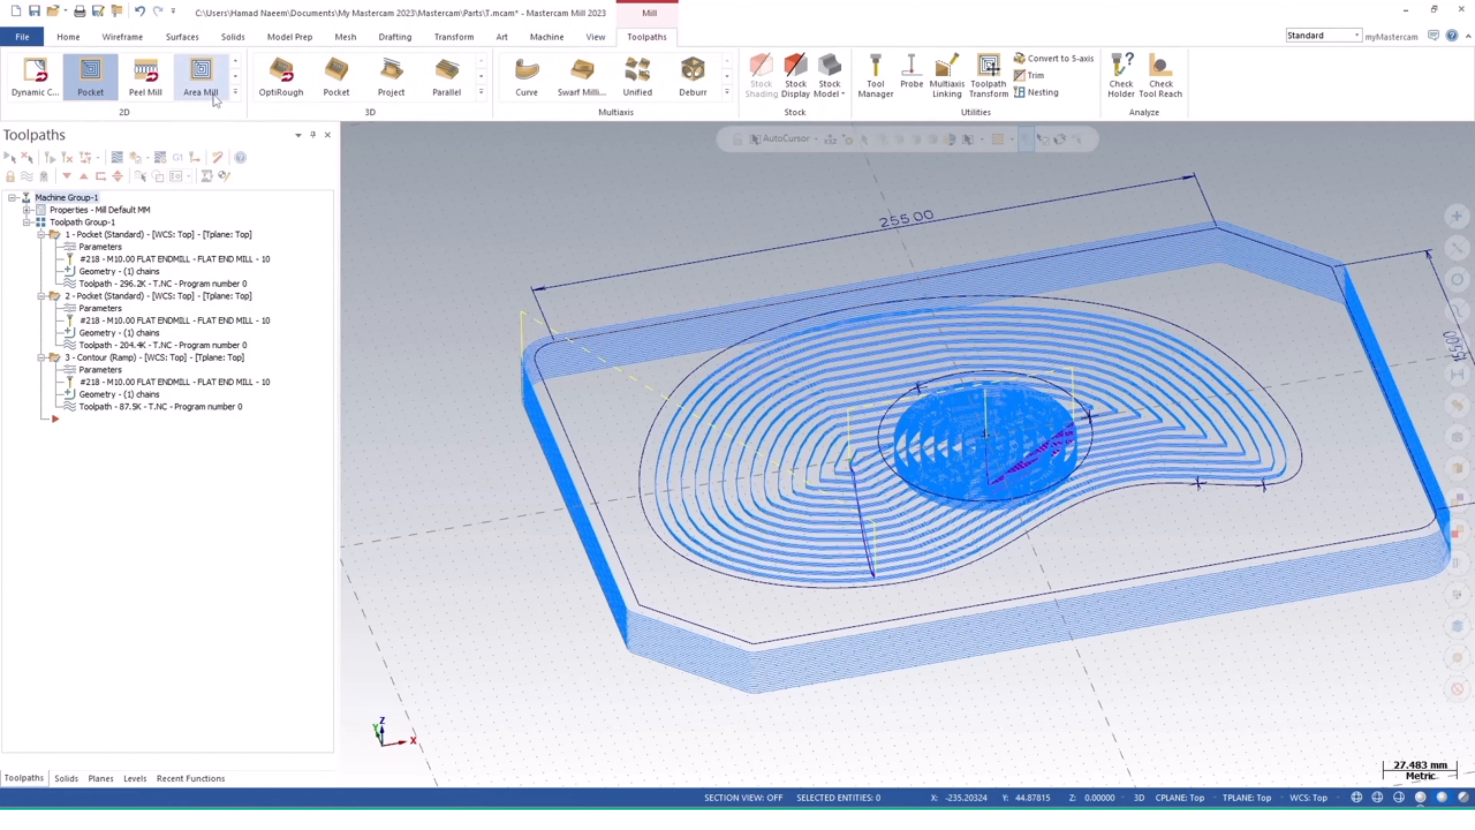
left_click(235, 93)
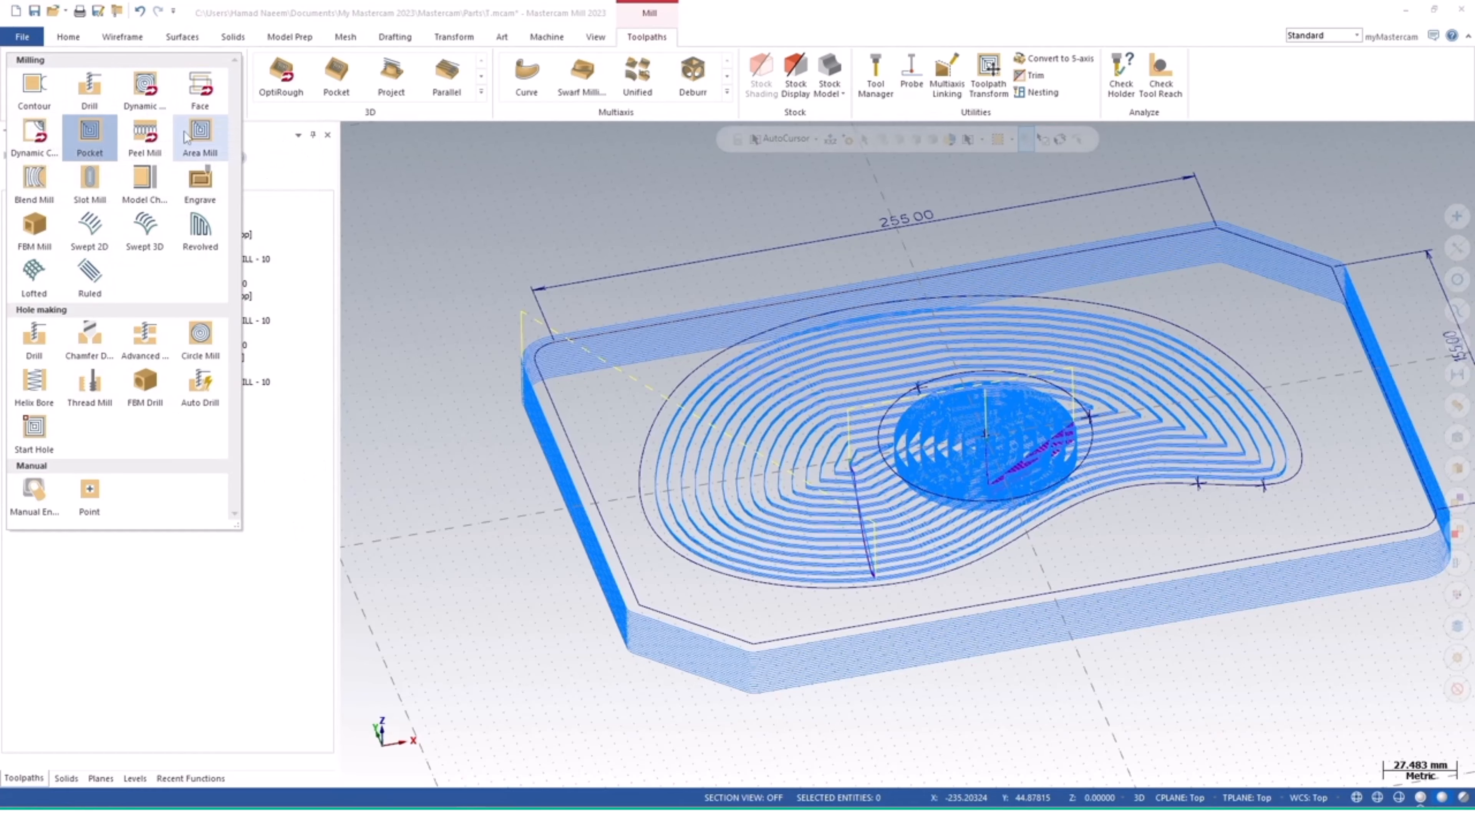
left_click(322, 476)
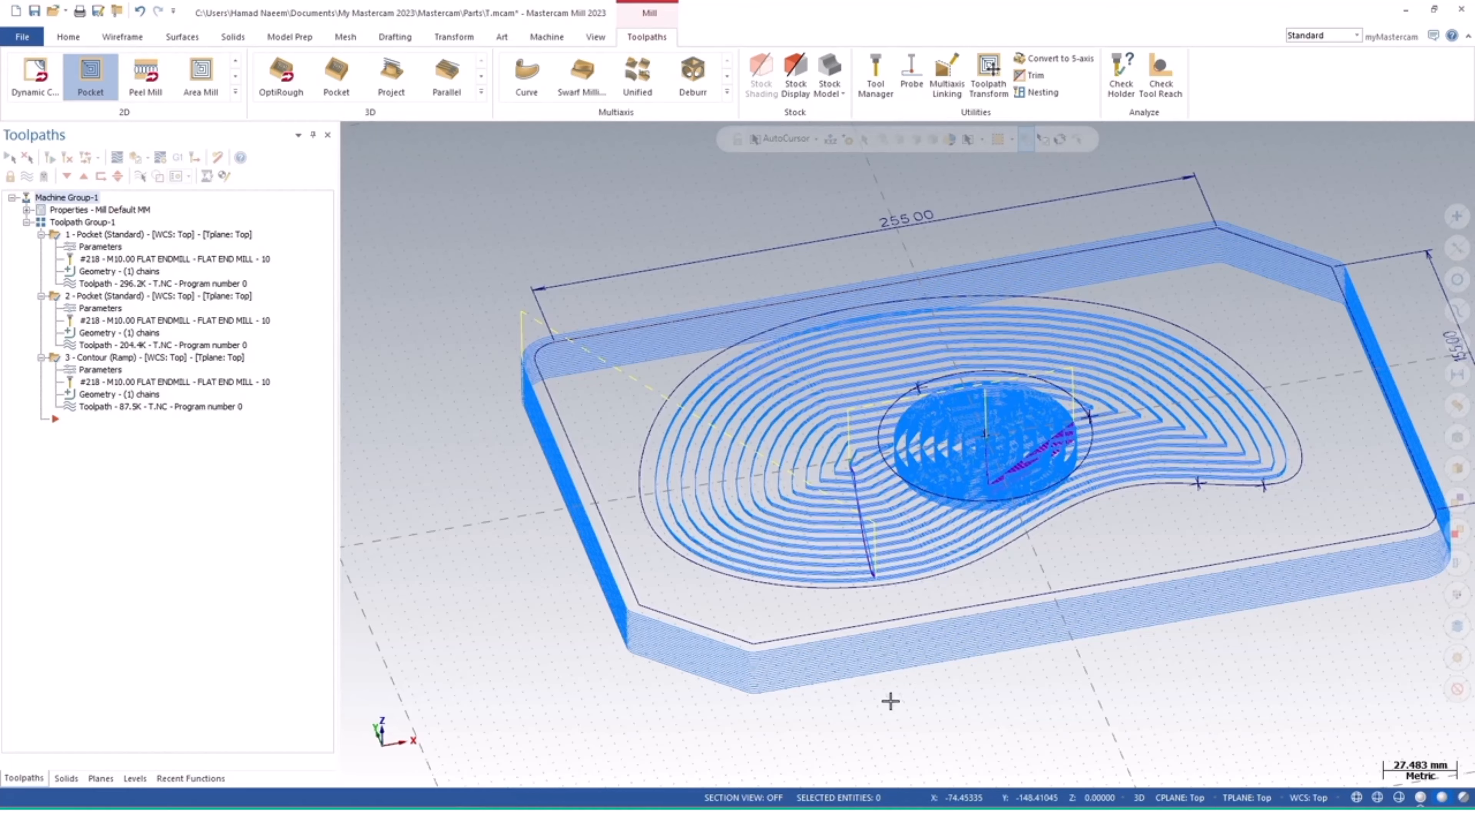
Review the plate's pocket and contour toolpaths, minimising the PowerPoint slide show to return to Mastercam
mouse_move(889, 698)
middle_mouse_down()
mouse_move(870, 674)
mouse_move(817, 688)
mouse_move(869, 685)
middle_mouse_up()
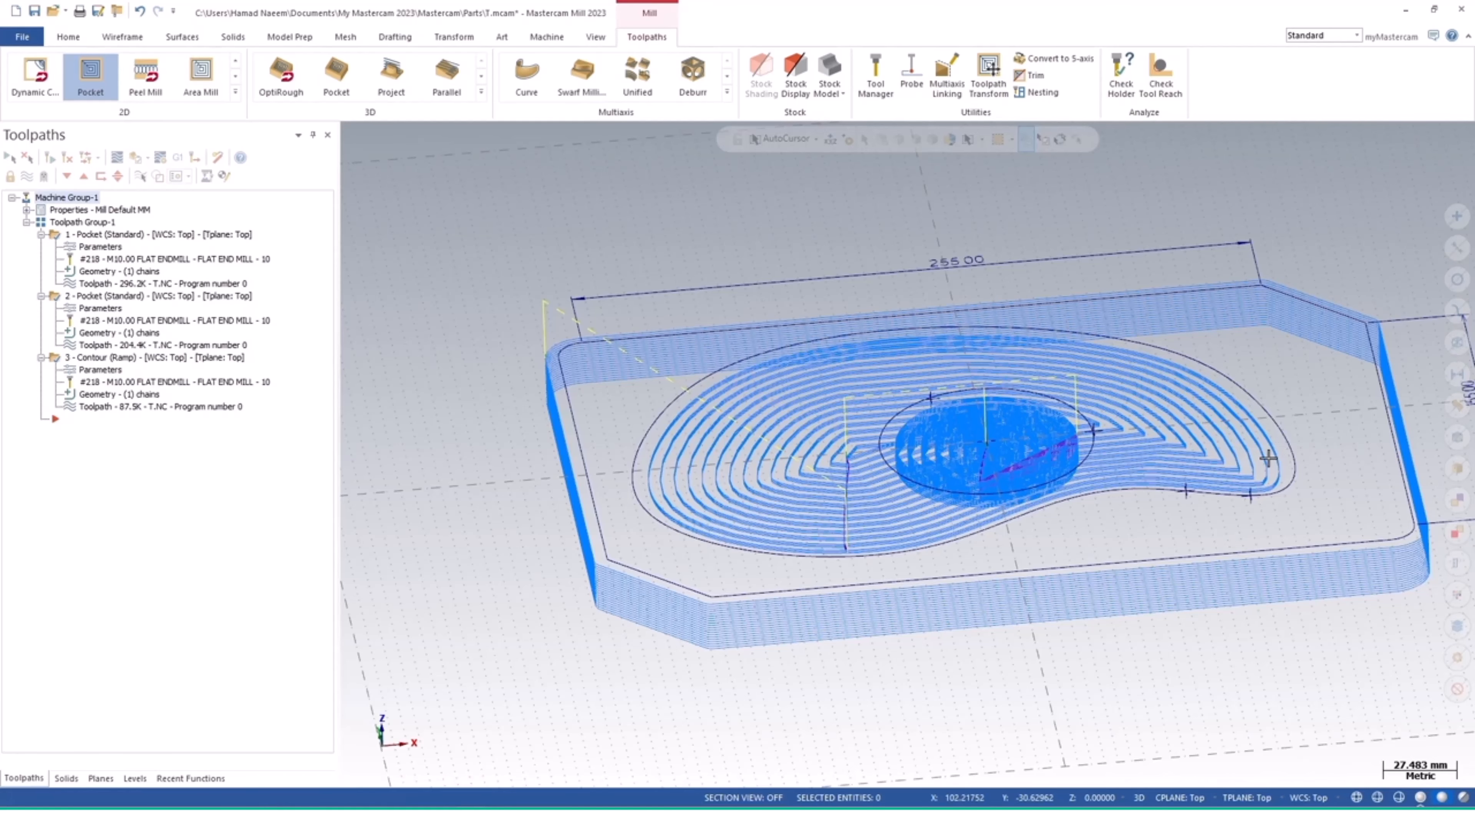
middle_click_drag(1272, 456, 1140, 482)
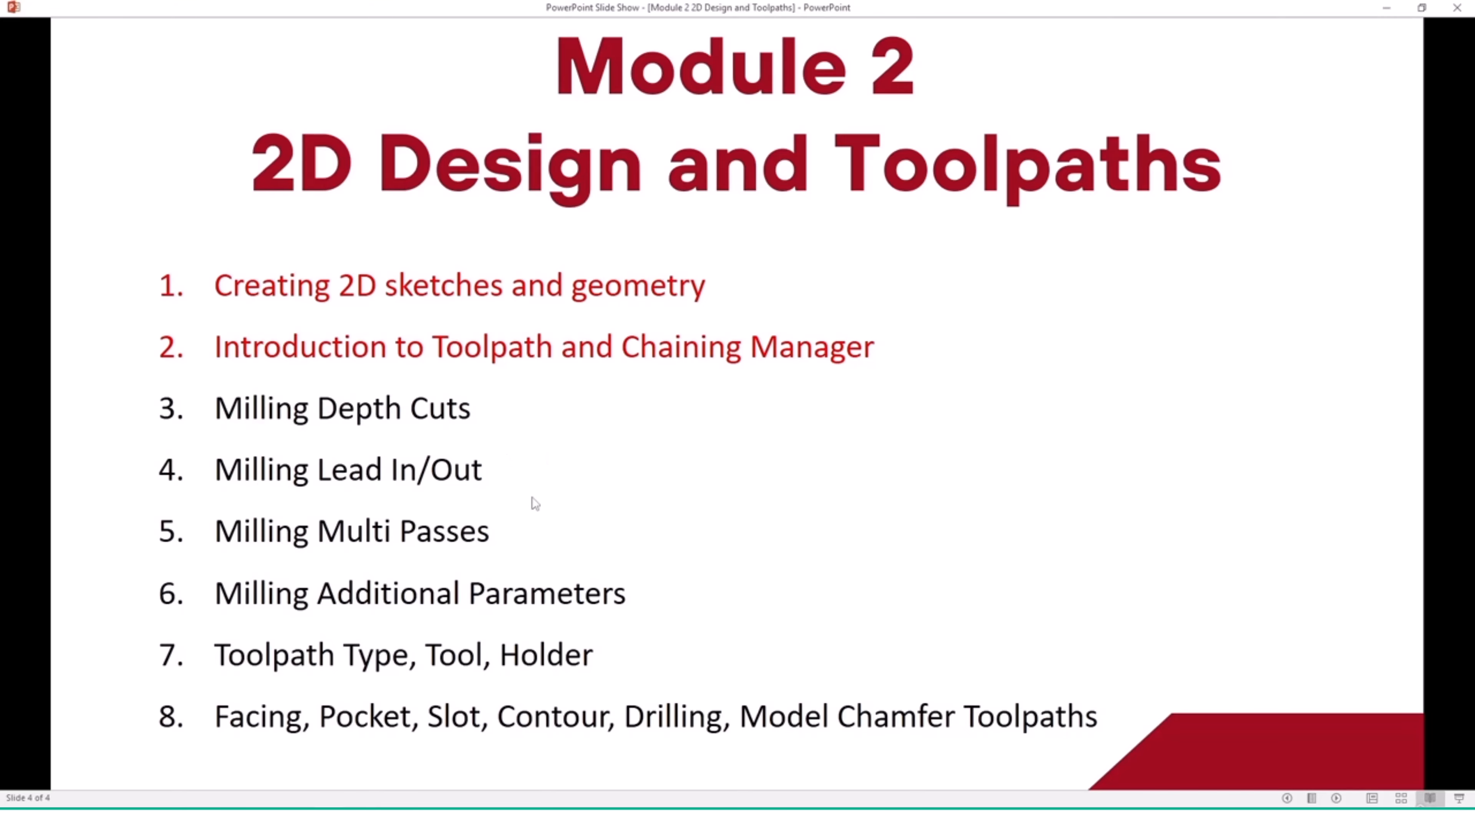
left_click(1386, 9)
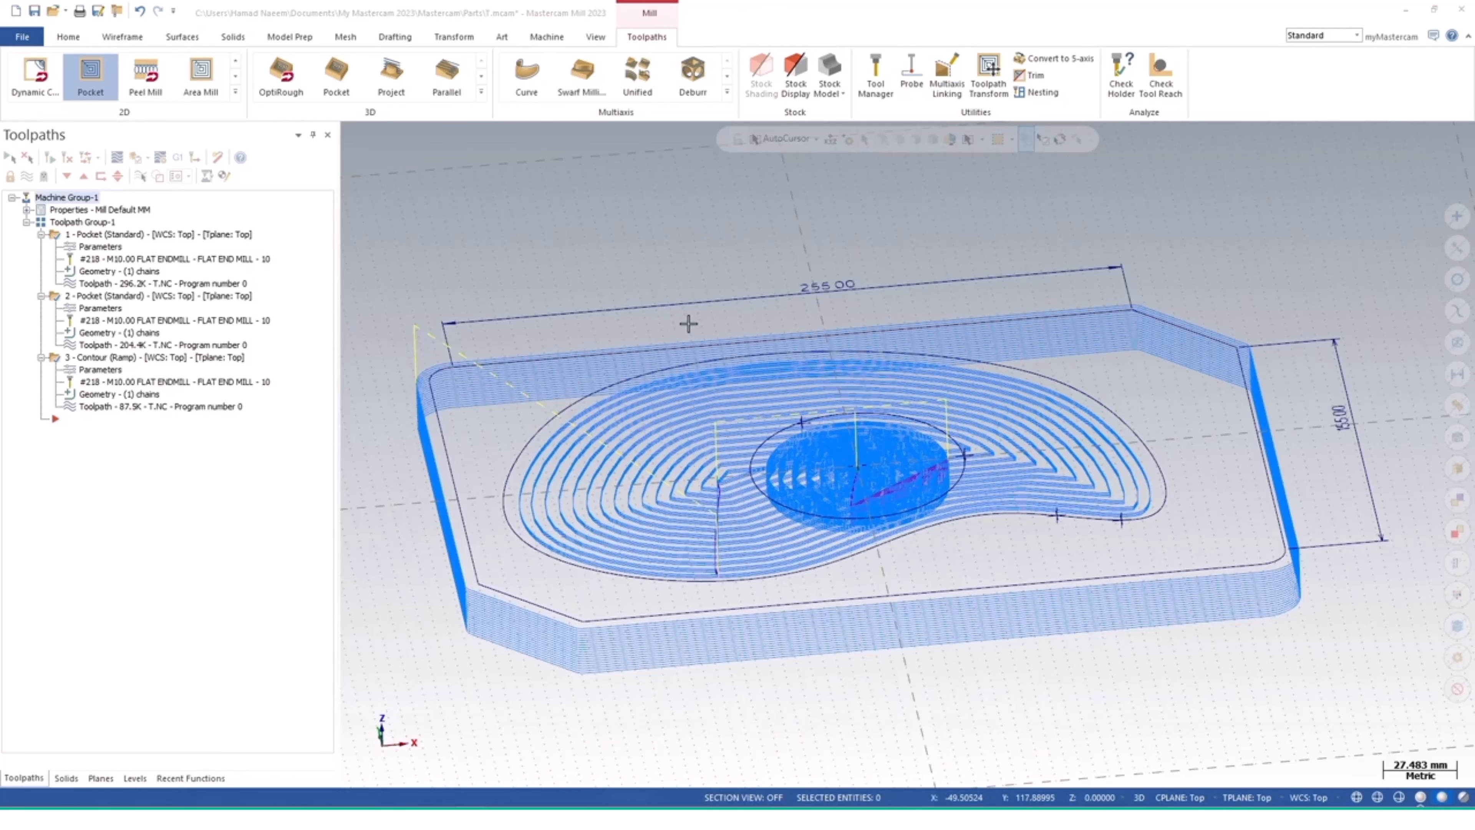
middle_click_drag(685, 321, 693, 348)
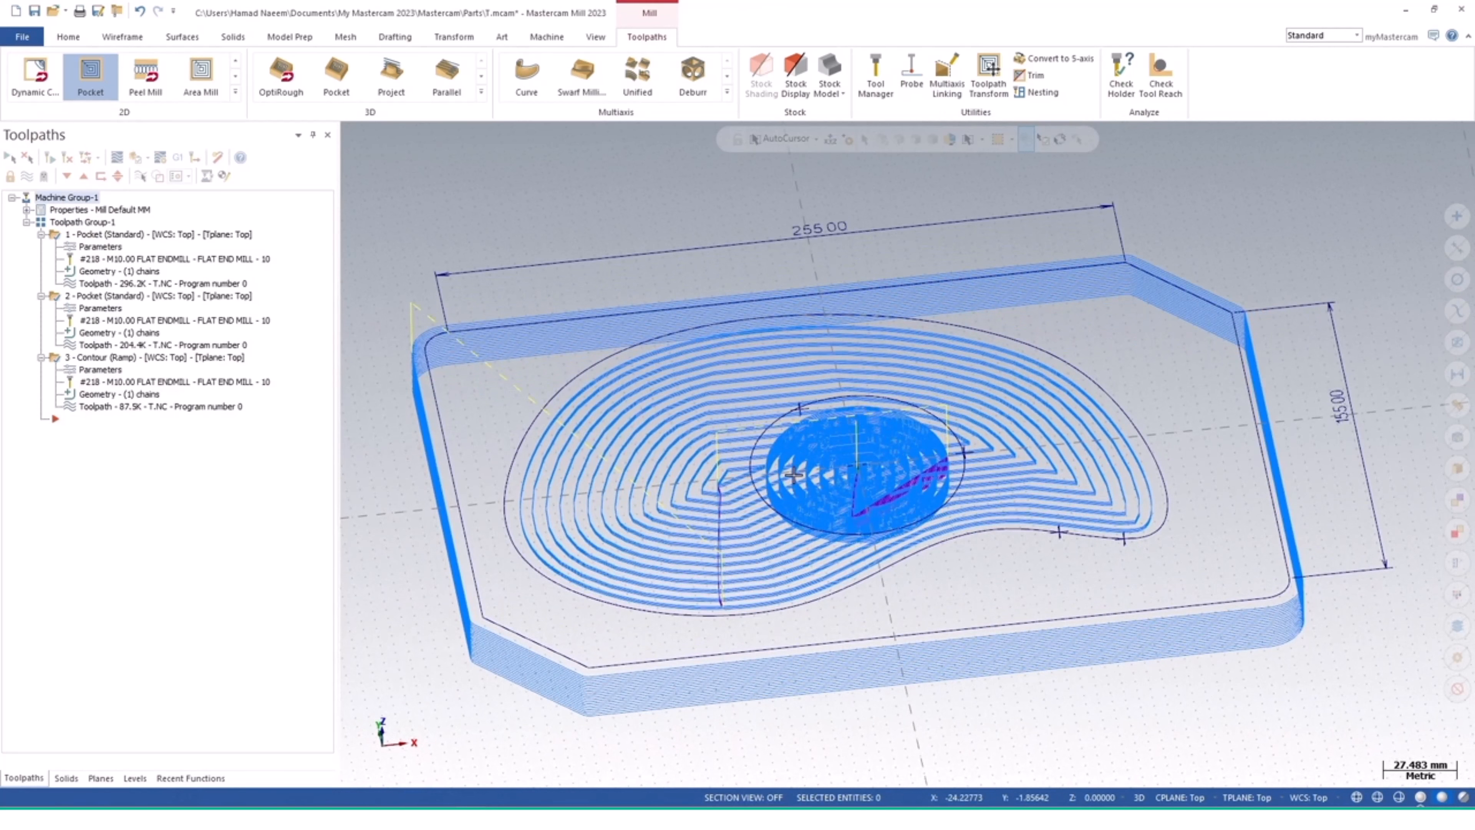